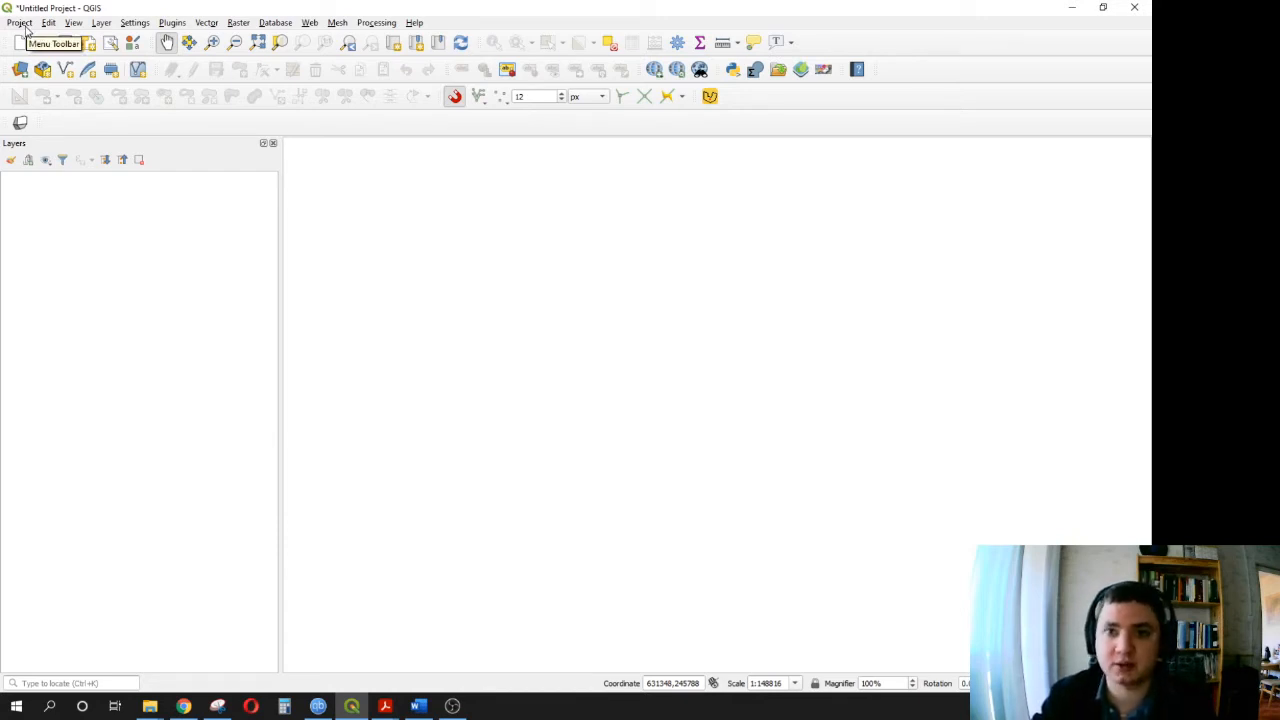
- Start saving the project and browse to the folder Oktatas > RegionalAnalysis > 2021 > 20210217 on OneDrive
{"action": "left_click", "coordinate": [21, 24]}
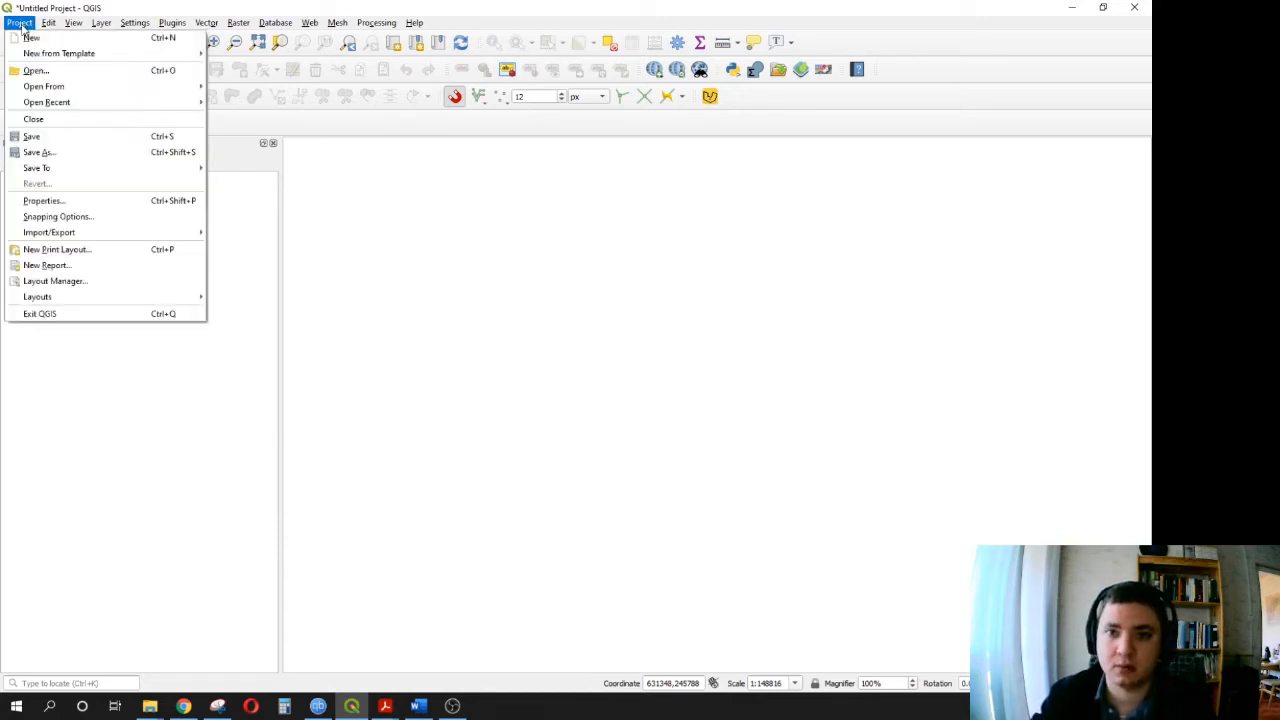
{"action": "left_click", "coordinate": [88, 138]}
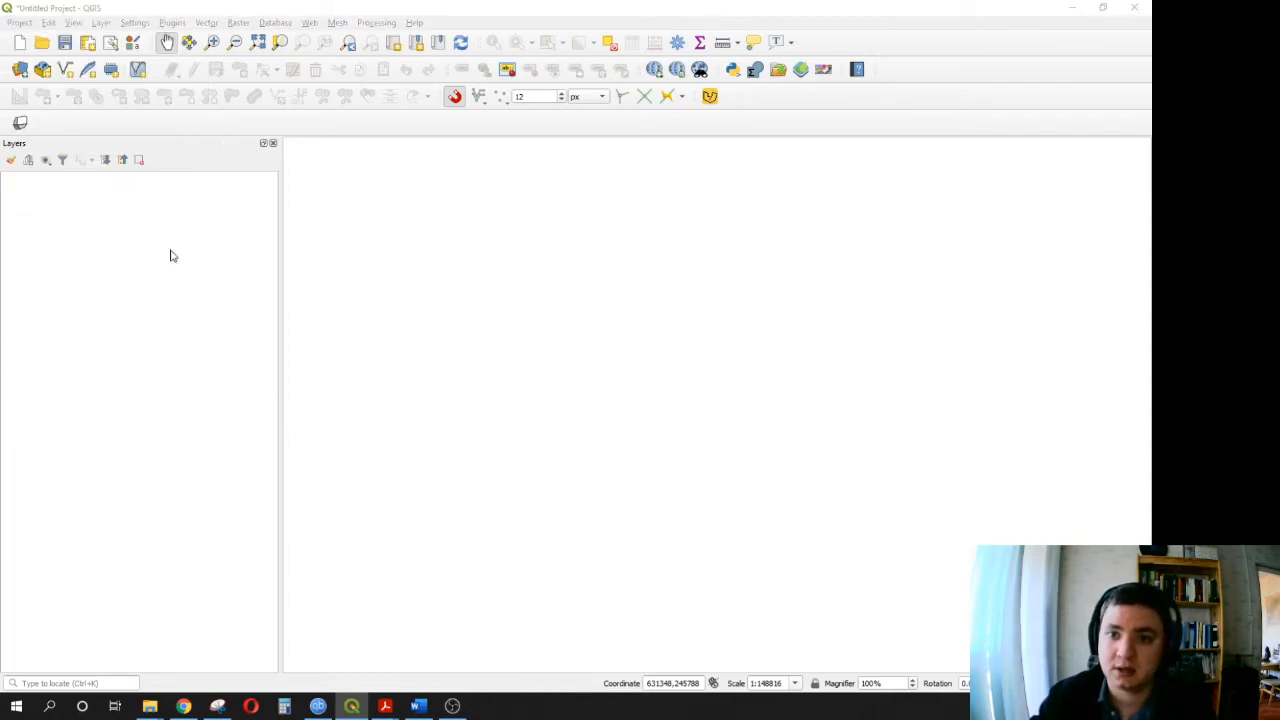
{"action": "left_click", "coordinate": [286, 50]}
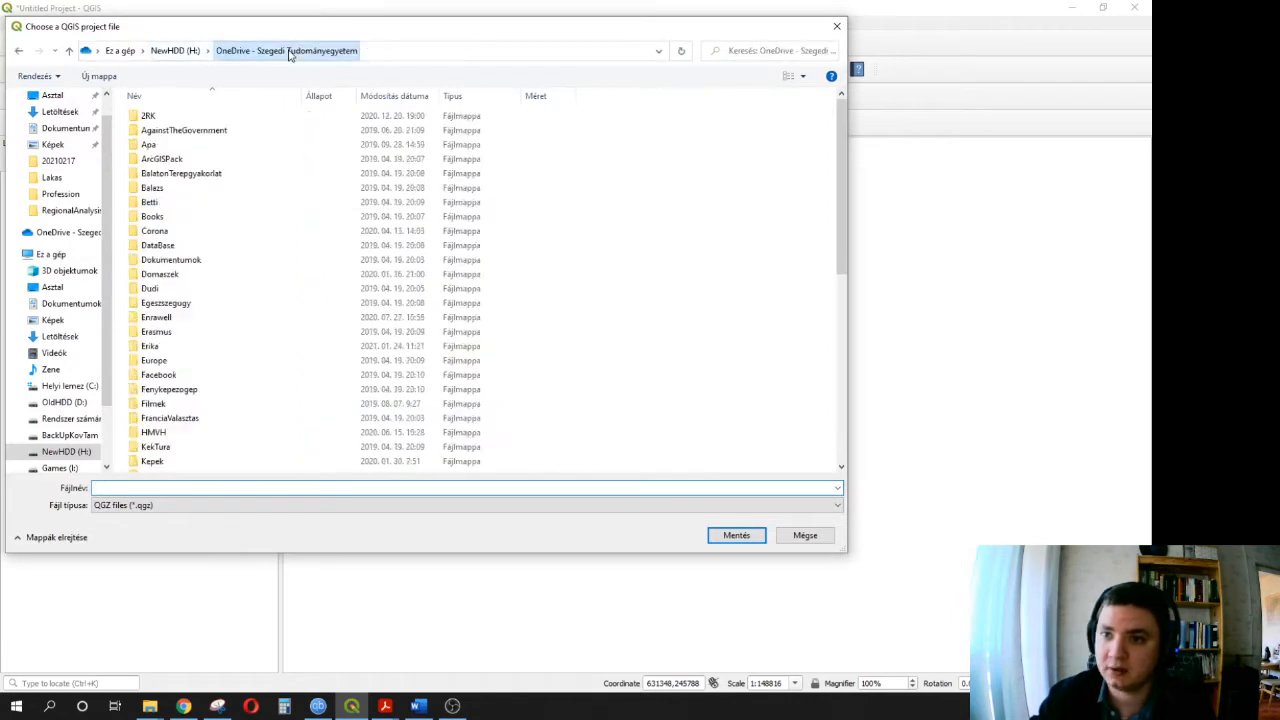
{"action": "scroll", "coordinate": [180, 345], "scroll_direction": "down", "scroll_amount": 5}
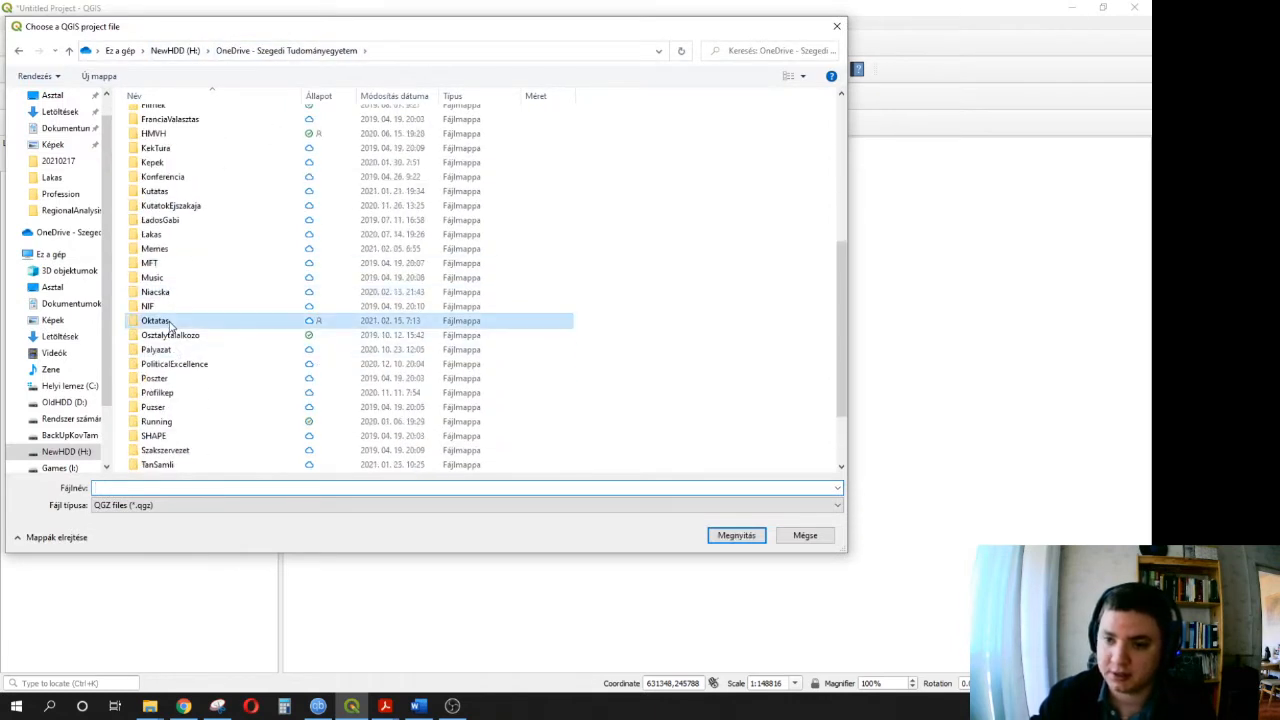
{"action": "double_click", "coordinate": [168, 322]}
{"action": "double_click", "coordinate": [195, 231]}
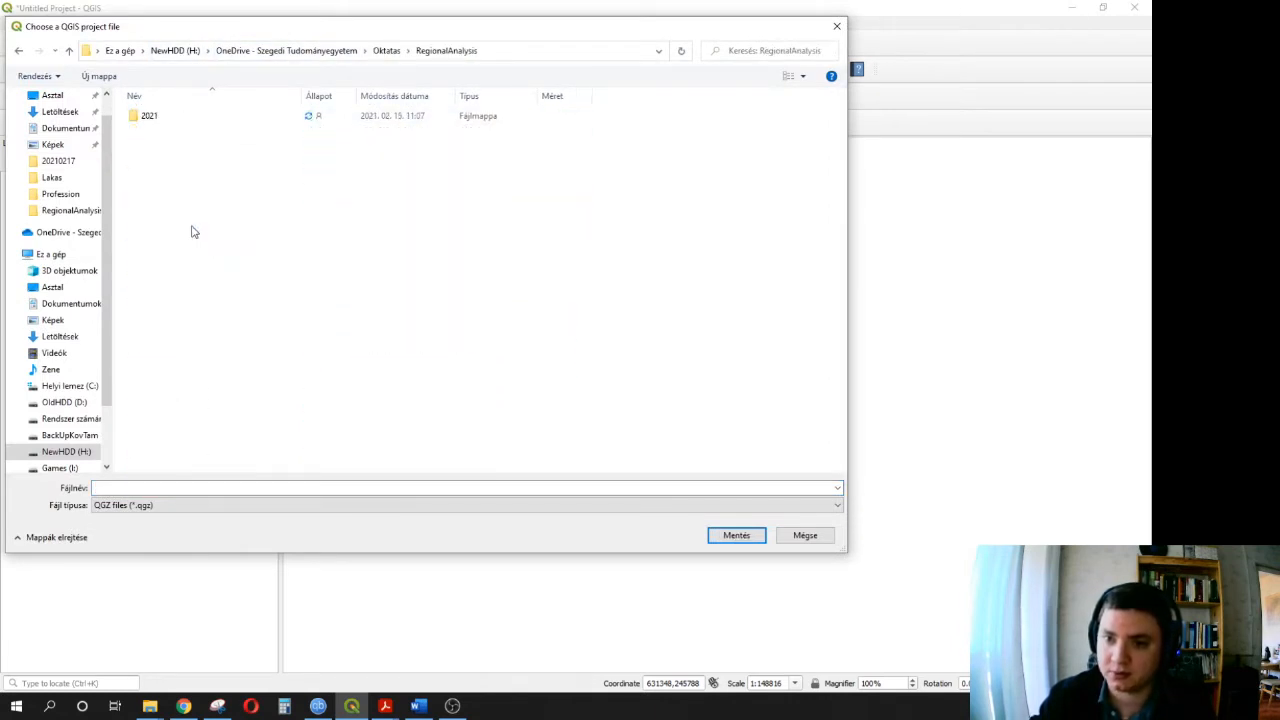
{"action": "double_click", "coordinate": [194, 119]}
{"action": "double_click", "coordinate": [193, 132]}
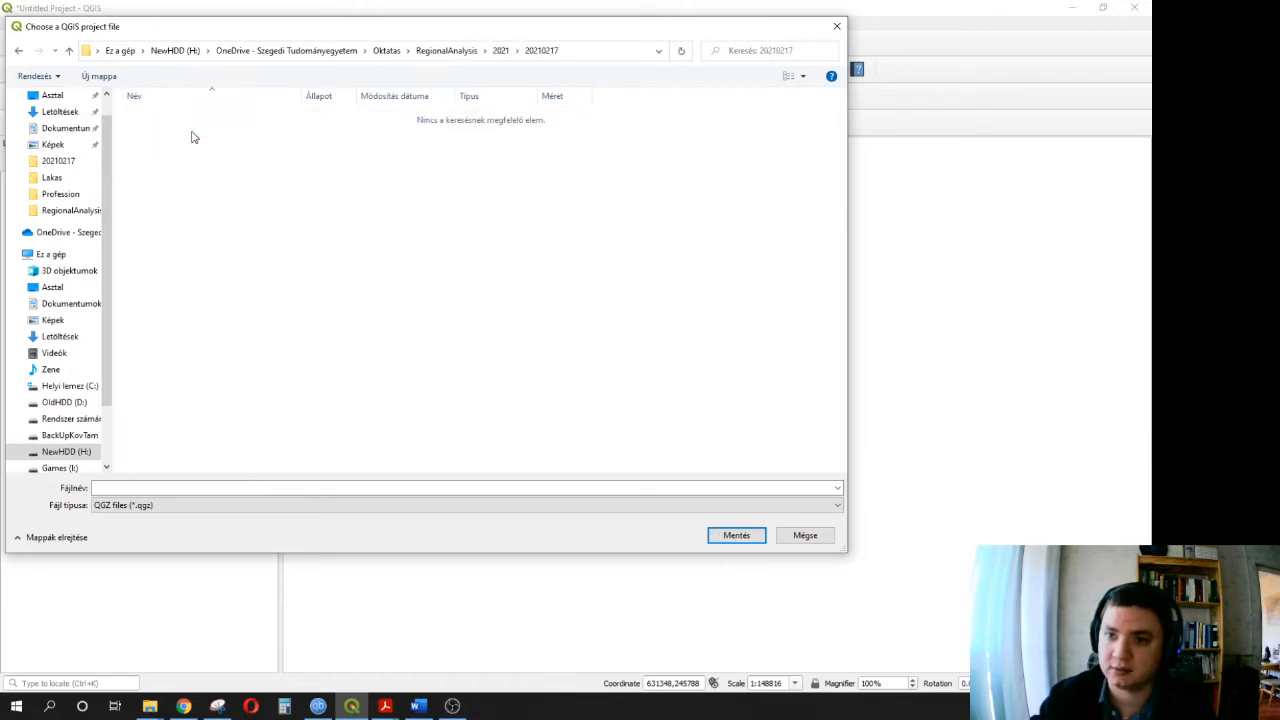
- Name the project file 20210217 and save it in the current folder
{"action": "left_click", "coordinate": [216, 487]}
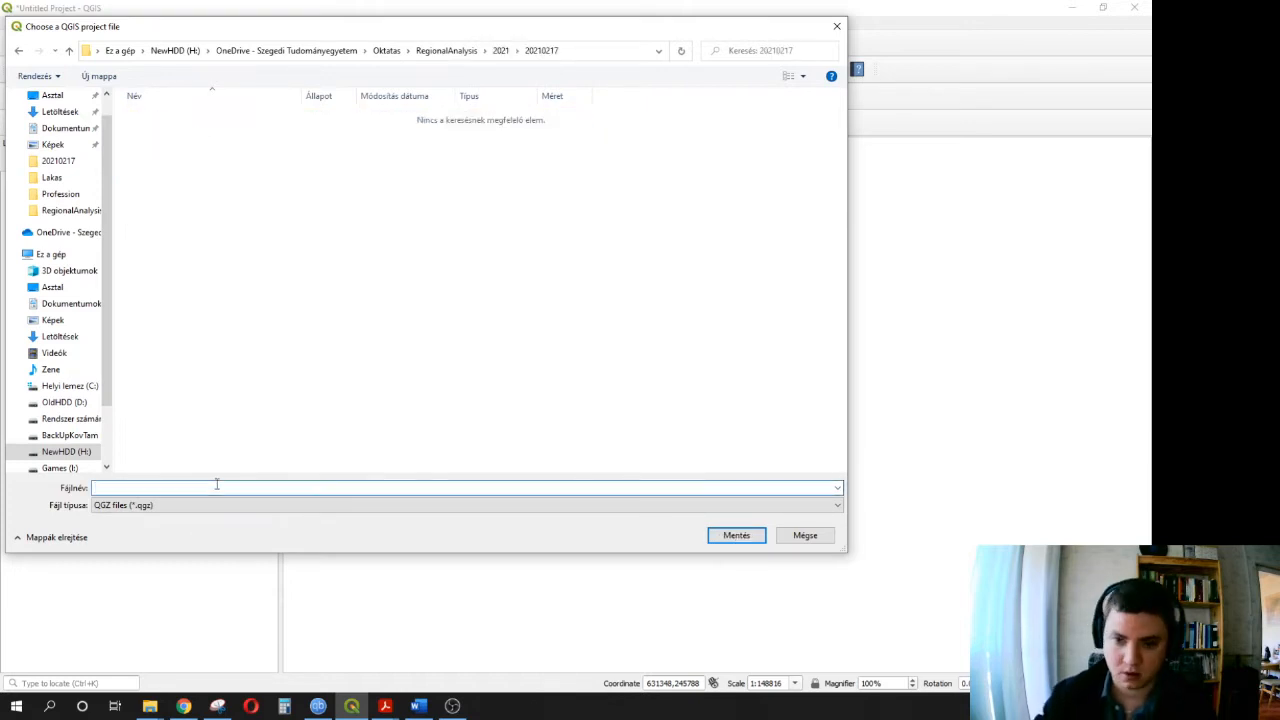
{"action": "type", "text": "202102"}
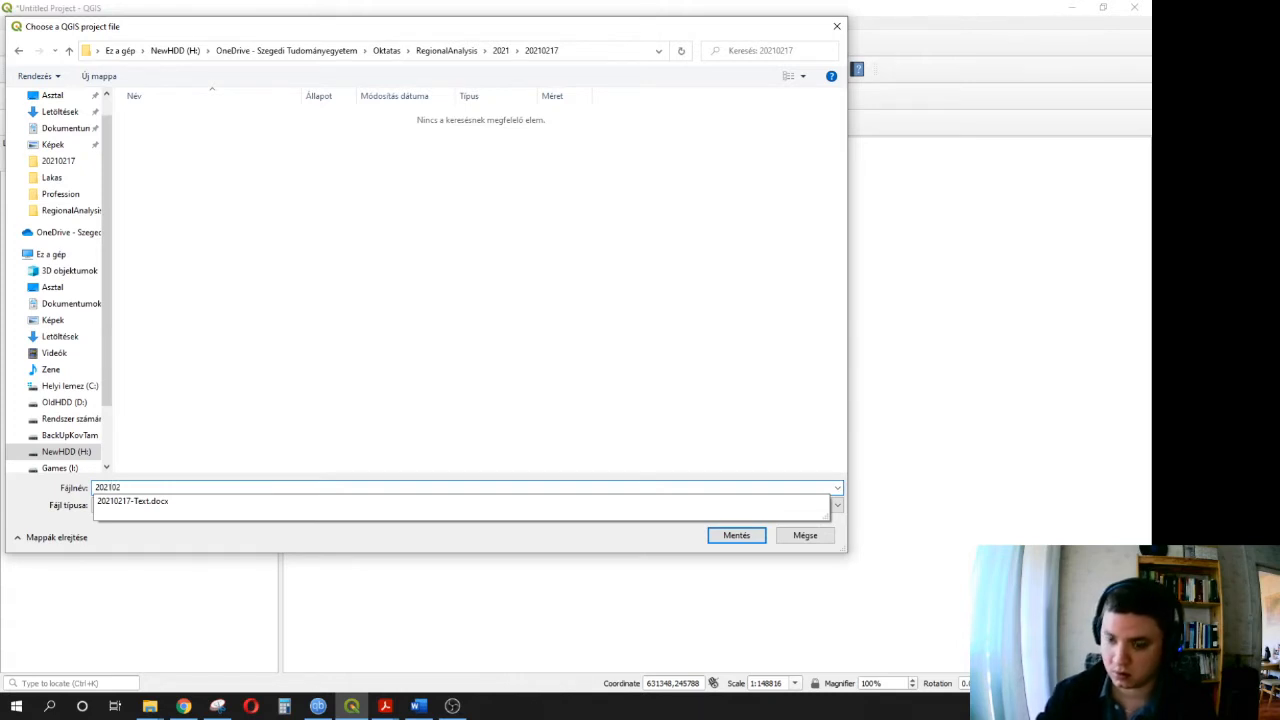
{"action": "type", "text": "17"}
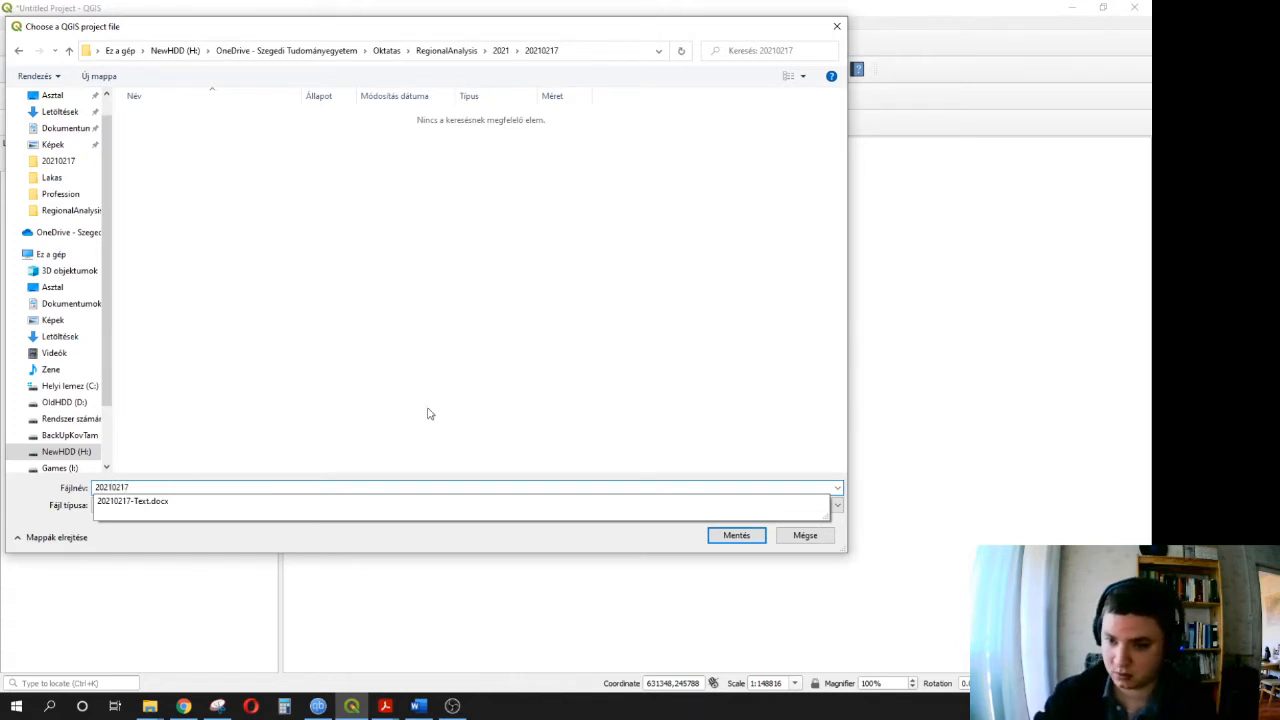
{"action": "left_click", "coordinate": [700, 392]}
{"action": "left_click", "coordinate": [750, 536]}
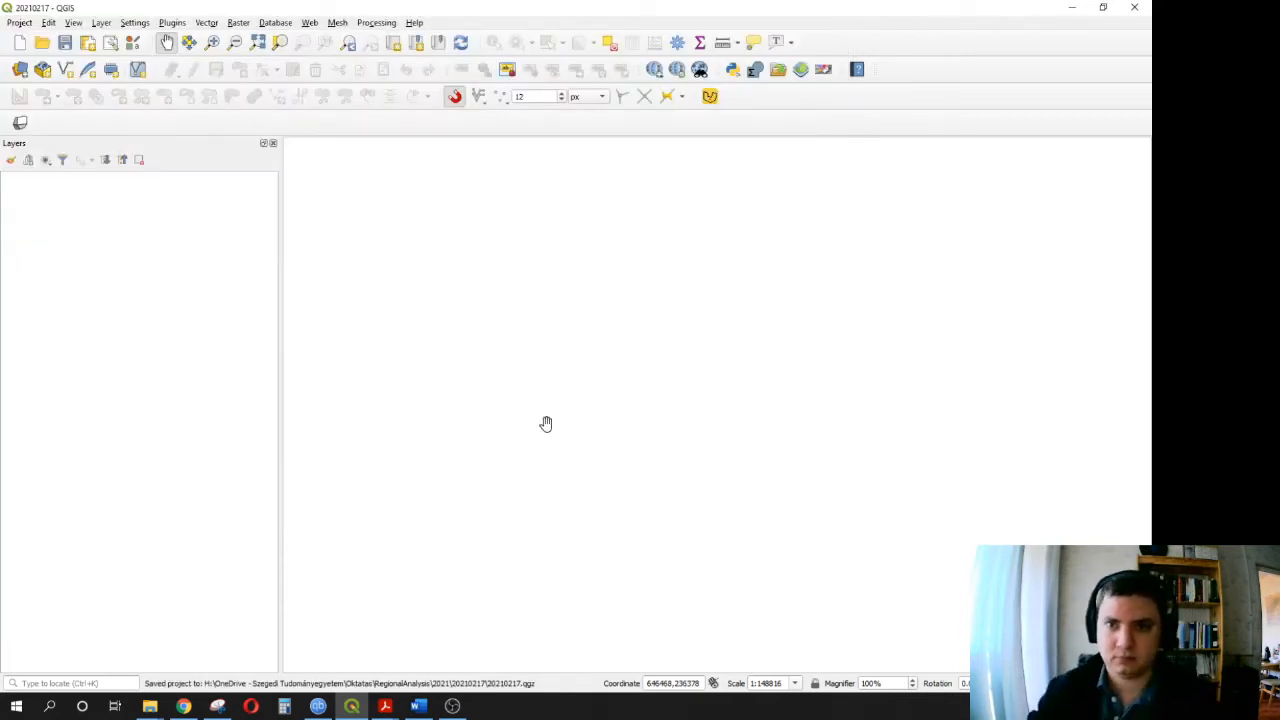
- Add the vector datasets DatabaseInBudapest.shp and DistrictsInBudapest.shp from the 20210217 folder to the project
{"action": "left_click", "coordinate": [20, 70]}
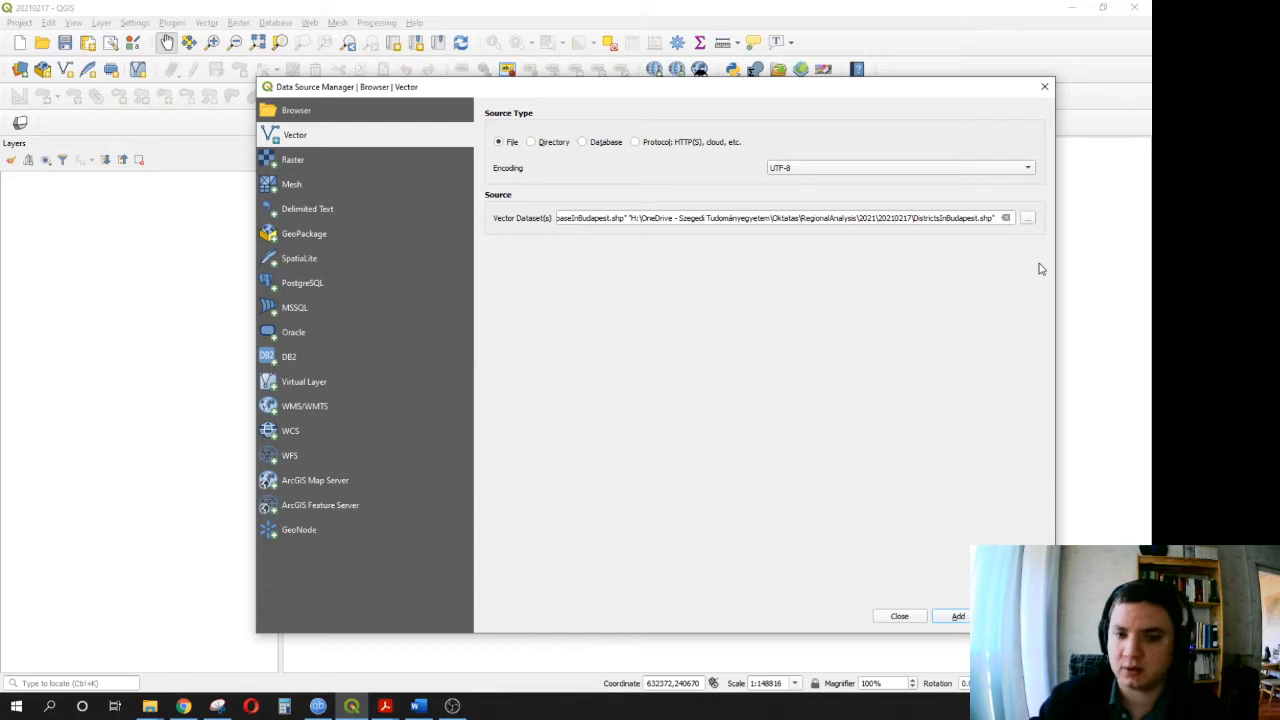
{"action": "left_click", "coordinate": [1029, 220]}
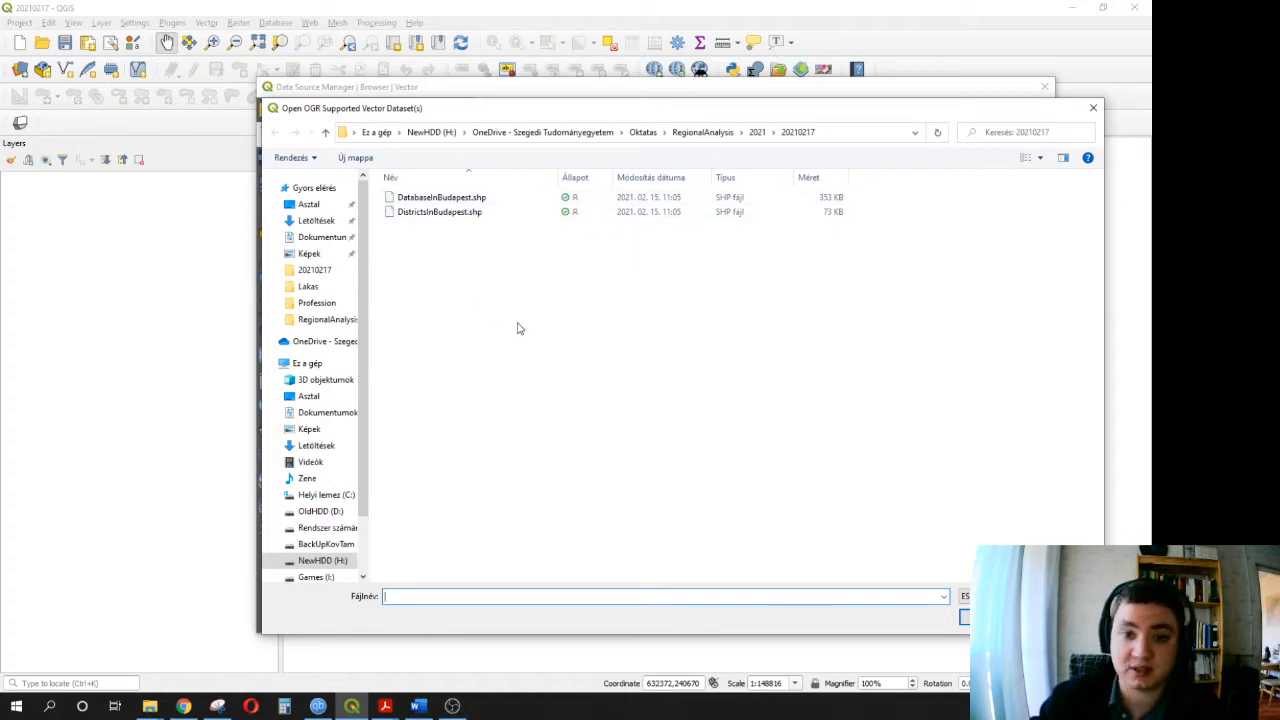
{"action": "left_click_drag", "start_coordinate": [517, 328], "coordinate": [452, 192]}
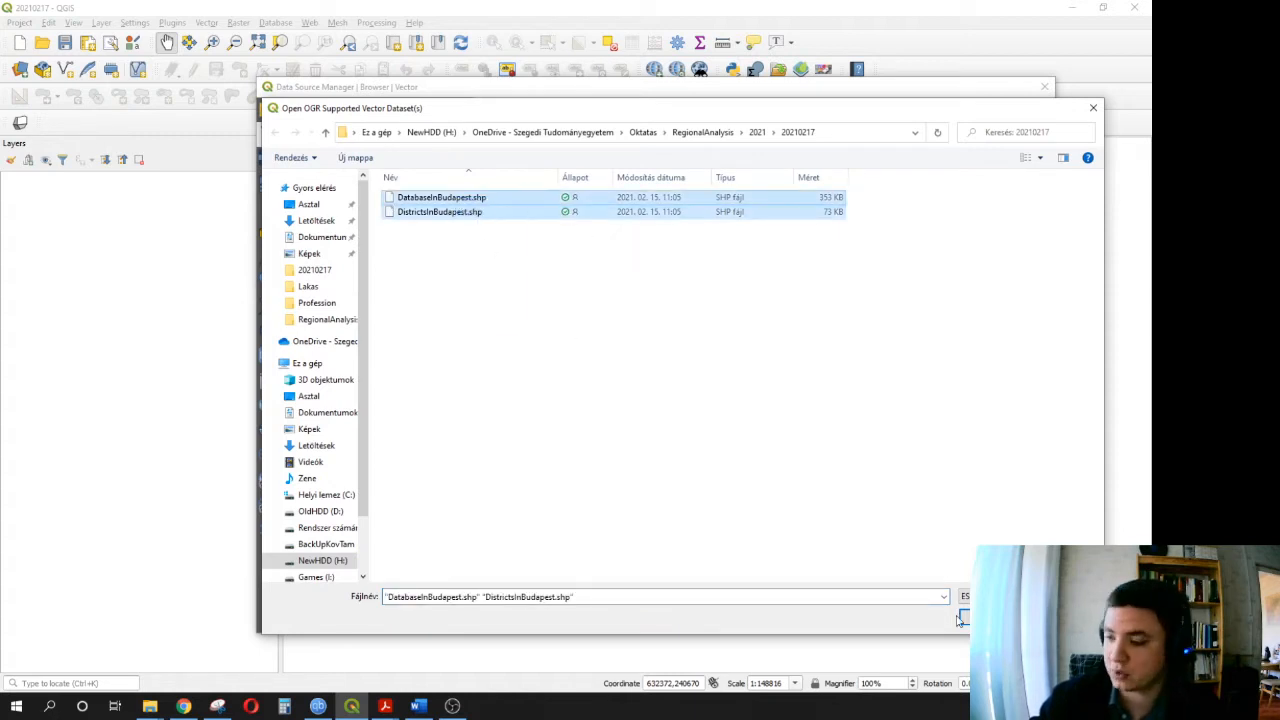
{"action": "key", "text": "Return"}
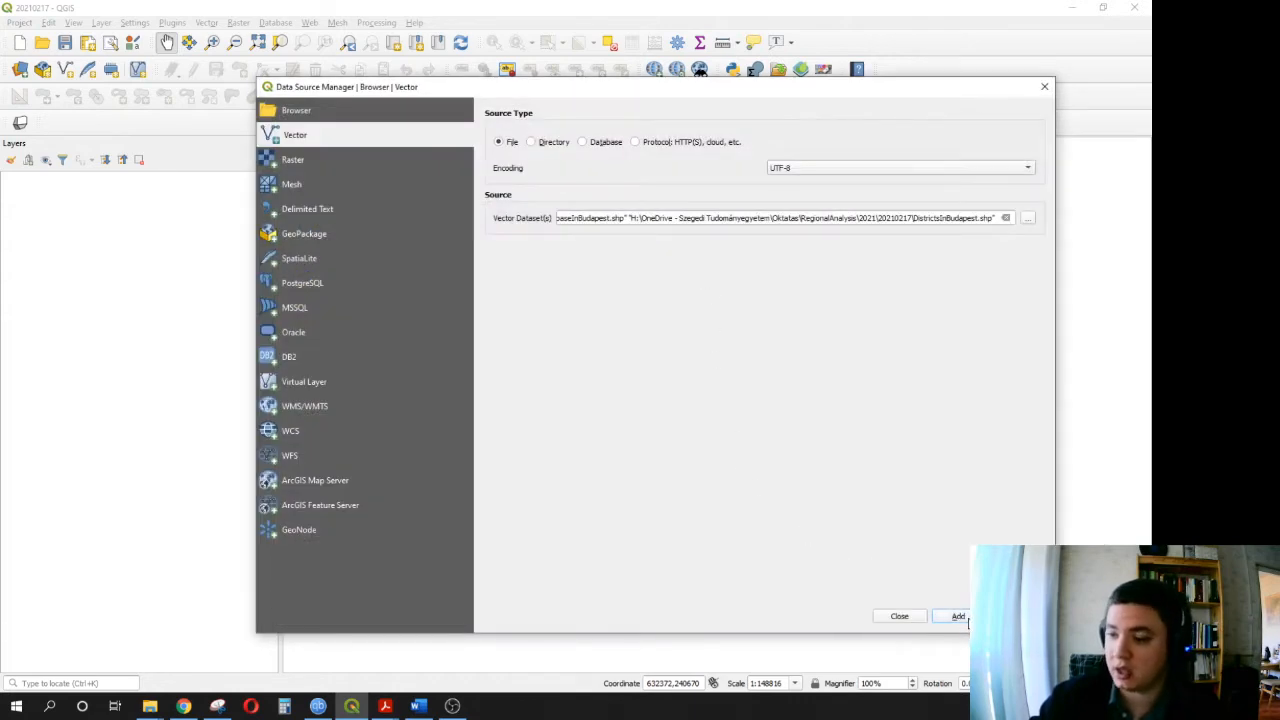
{"action": "left_click", "coordinate": [958, 616]}
{"action": "left_click", "coordinate": [900, 616]}
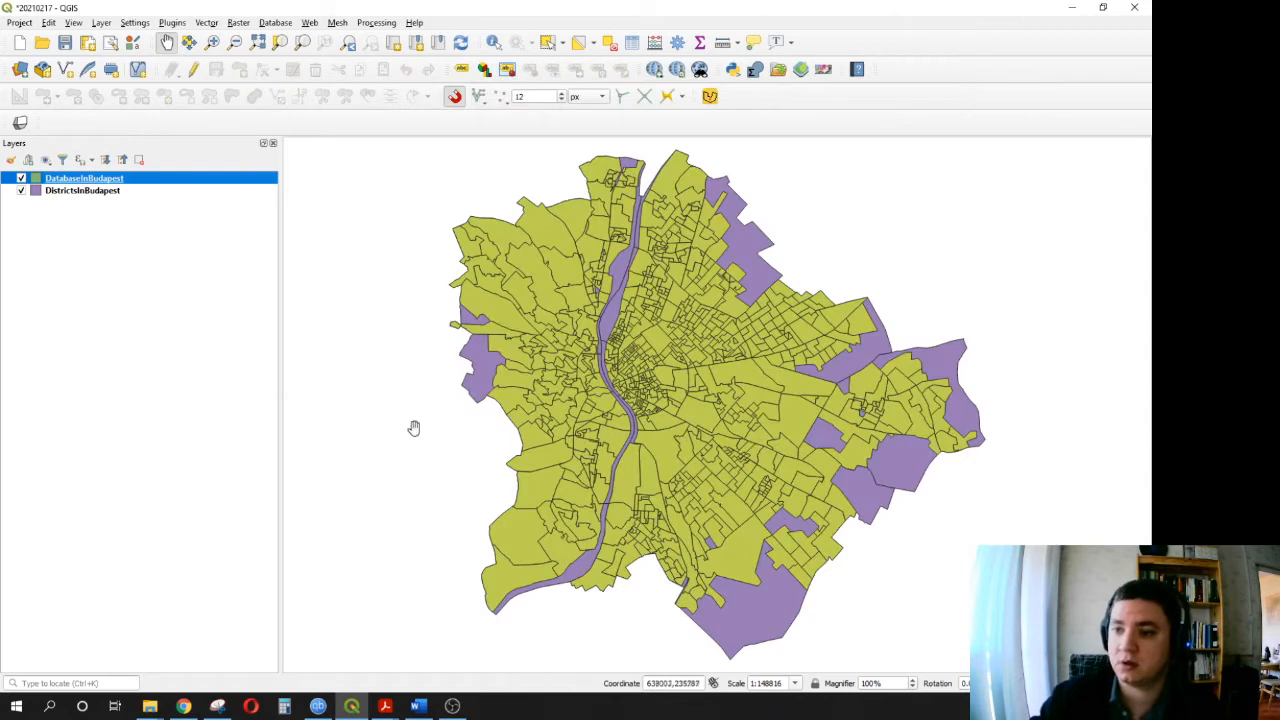
- Compare the two layers on the map by hiding DatabaseInBudapest and showing it again
{"action": "left_click_drag", "start_coordinate": [651, 409], "coordinate": [640, 397]}
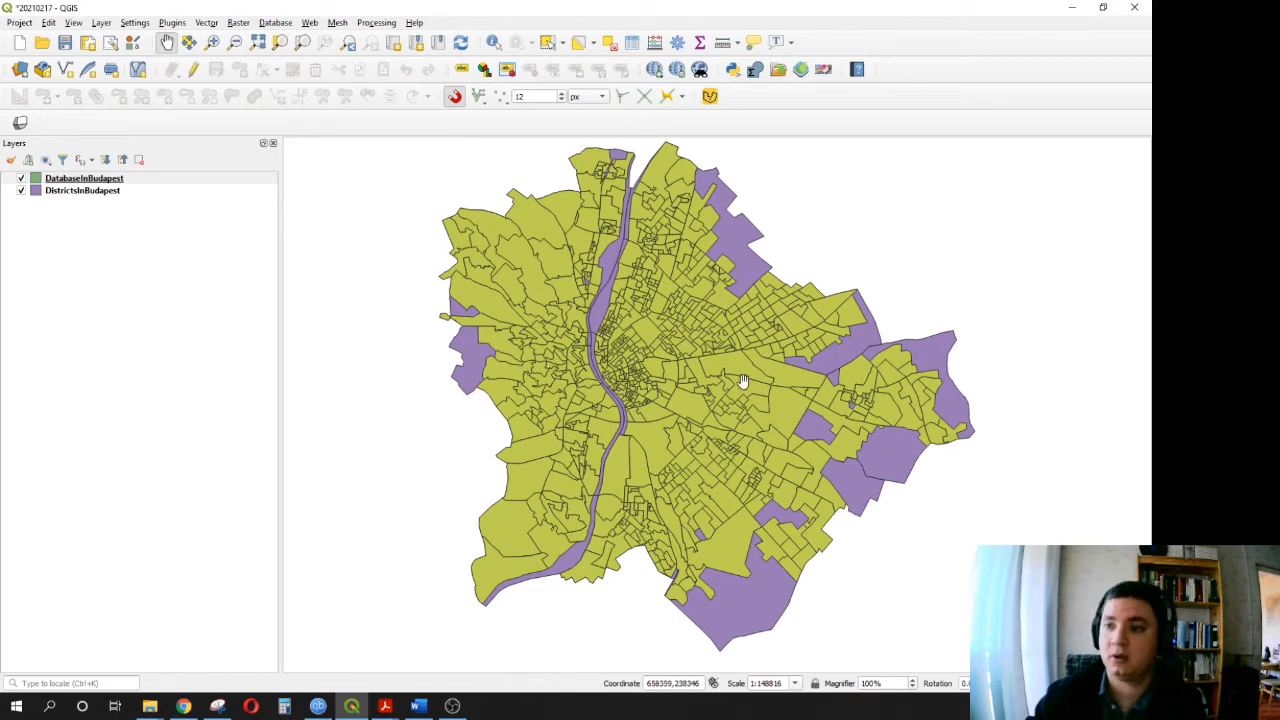
{"action": "left_click_drag", "start_coordinate": [743, 383], "coordinate": [661, 381]}
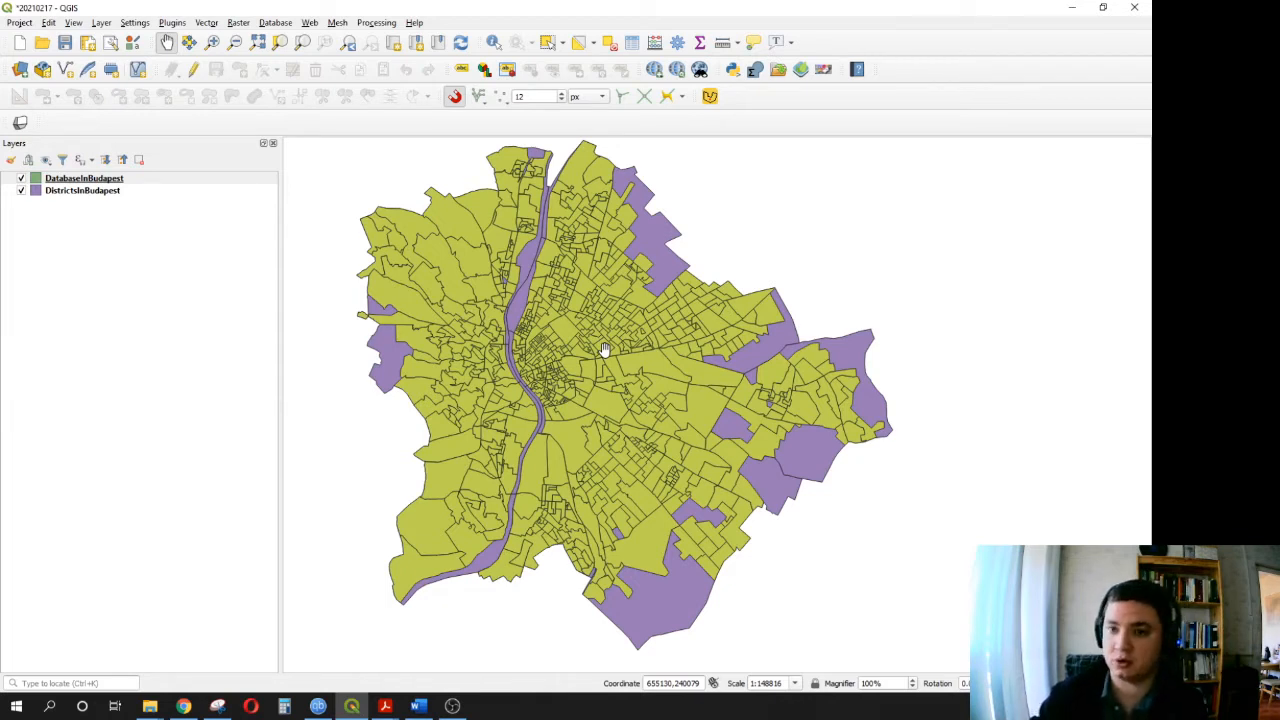
{"action": "left_click", "coordinate": [21, 178]}
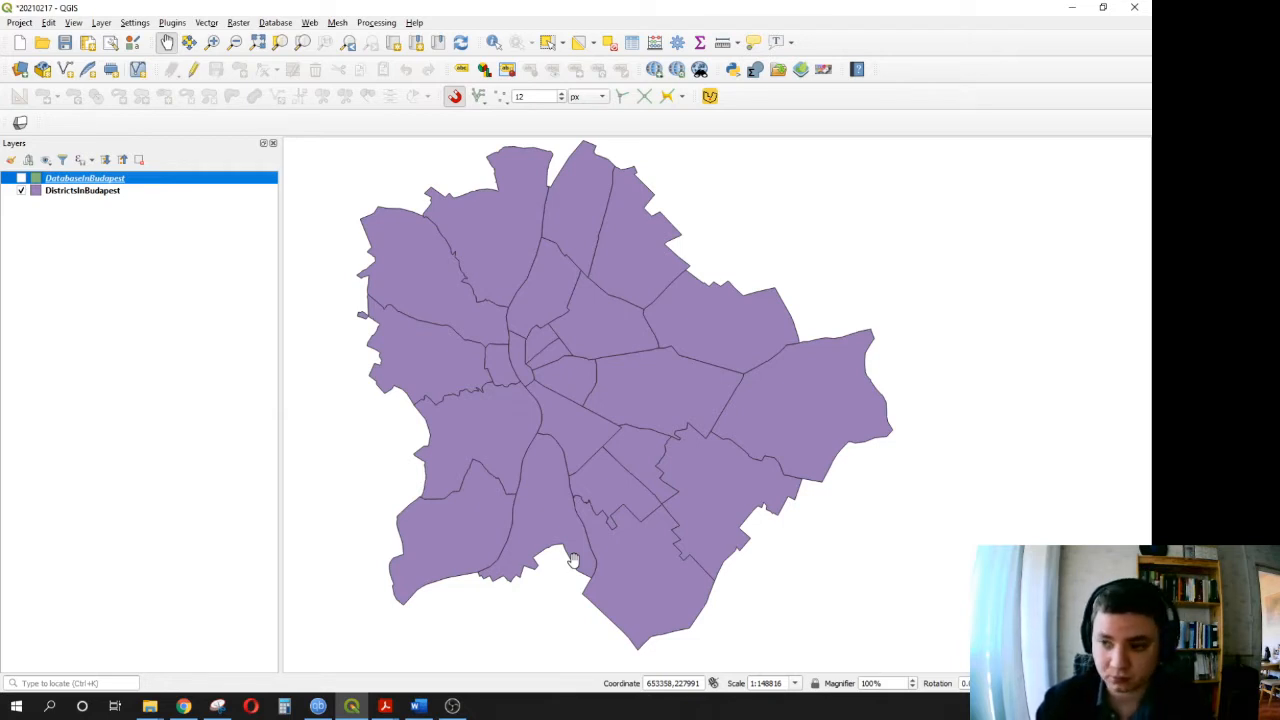
{"action": "left_click", "coordinate": [21, 178]}
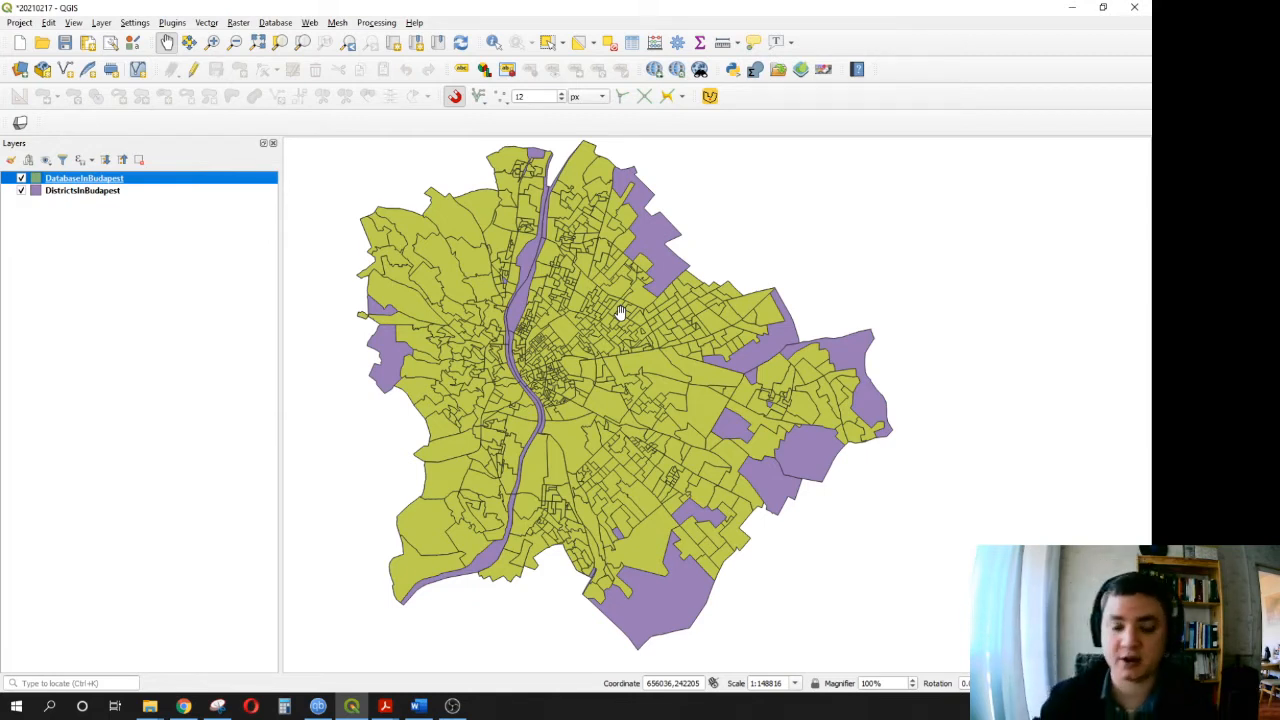
- Move the DistrictsInBudapest layer above DatabaseInBudapest and open its symbology properties
{"action": "left_click", "coordinate": [57, 193]}
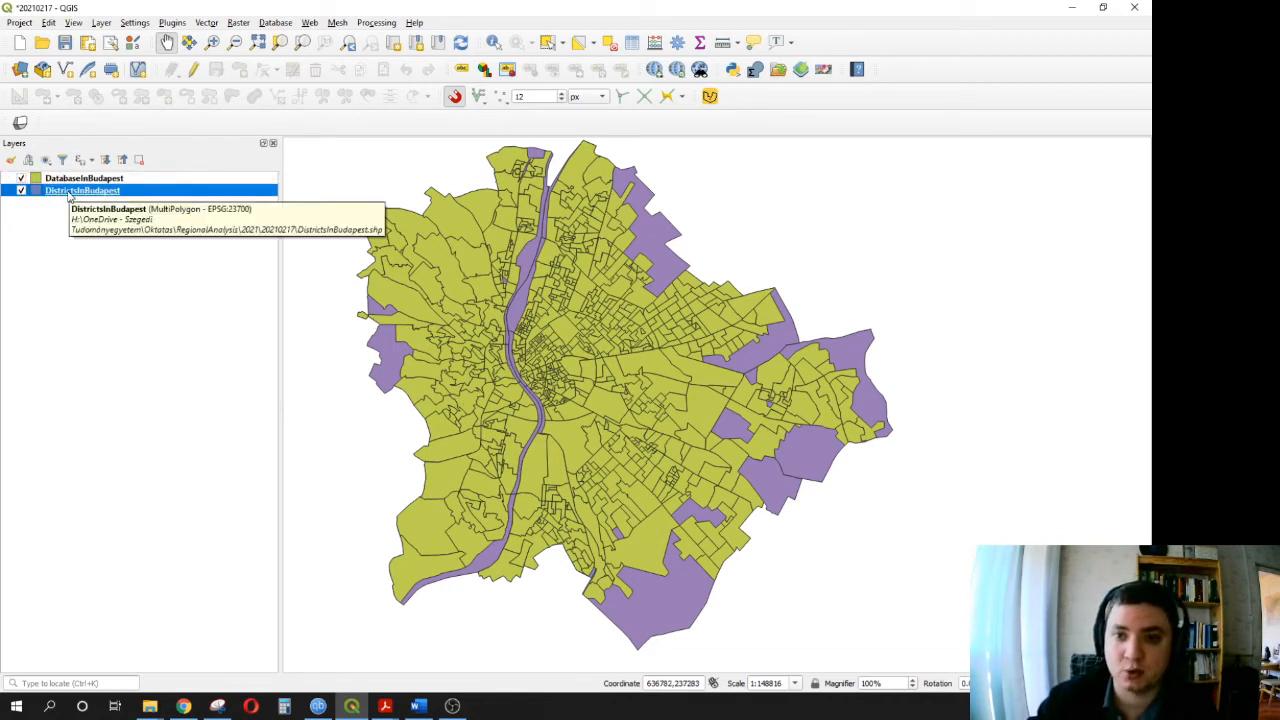
{"action": "left_click_drag", "start_coordinate": [68, 192], "coordinate": [70, 176]}
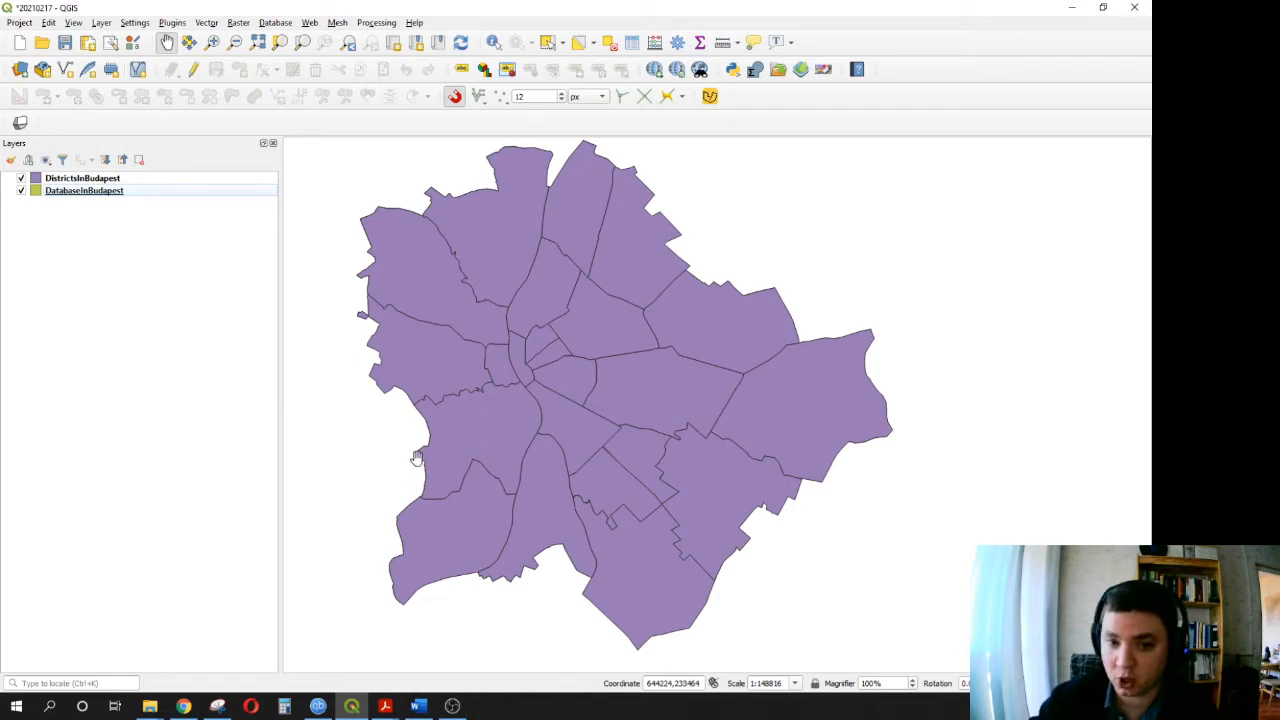
{"action": "left_click", "coordinate": [66, 178]}
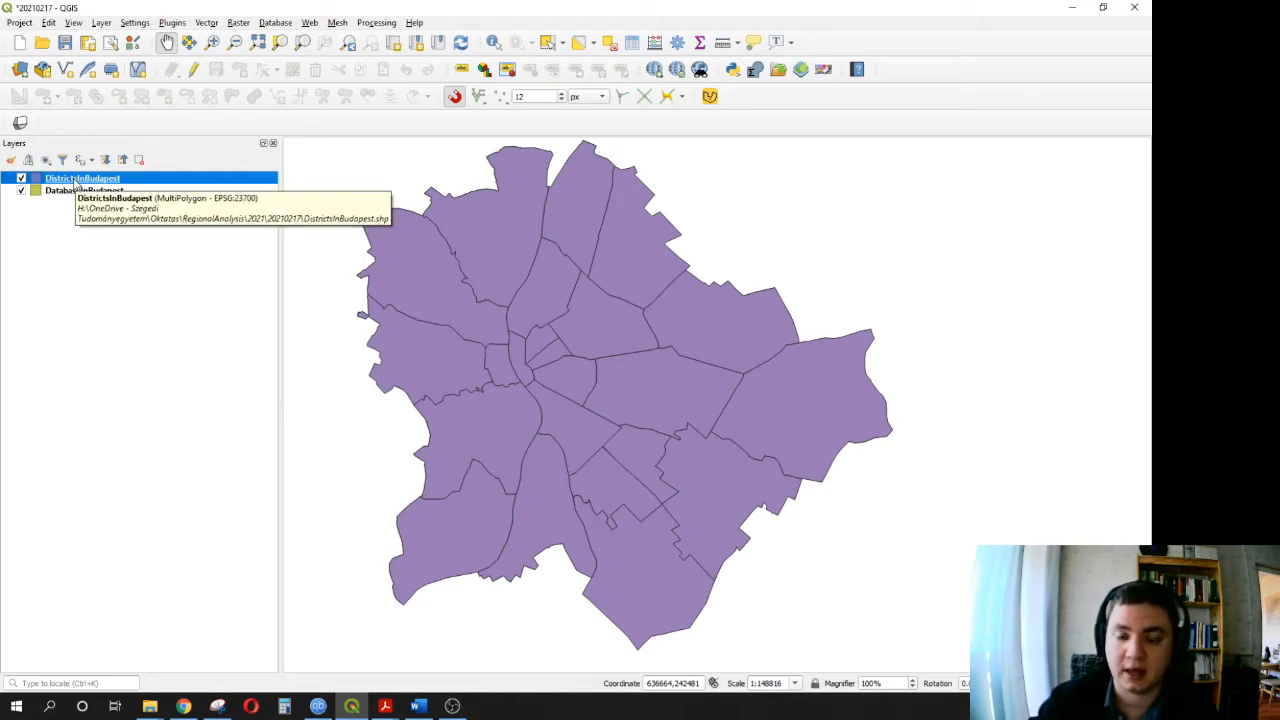
{"action": "right_click", "coordinate": [75, 183]}
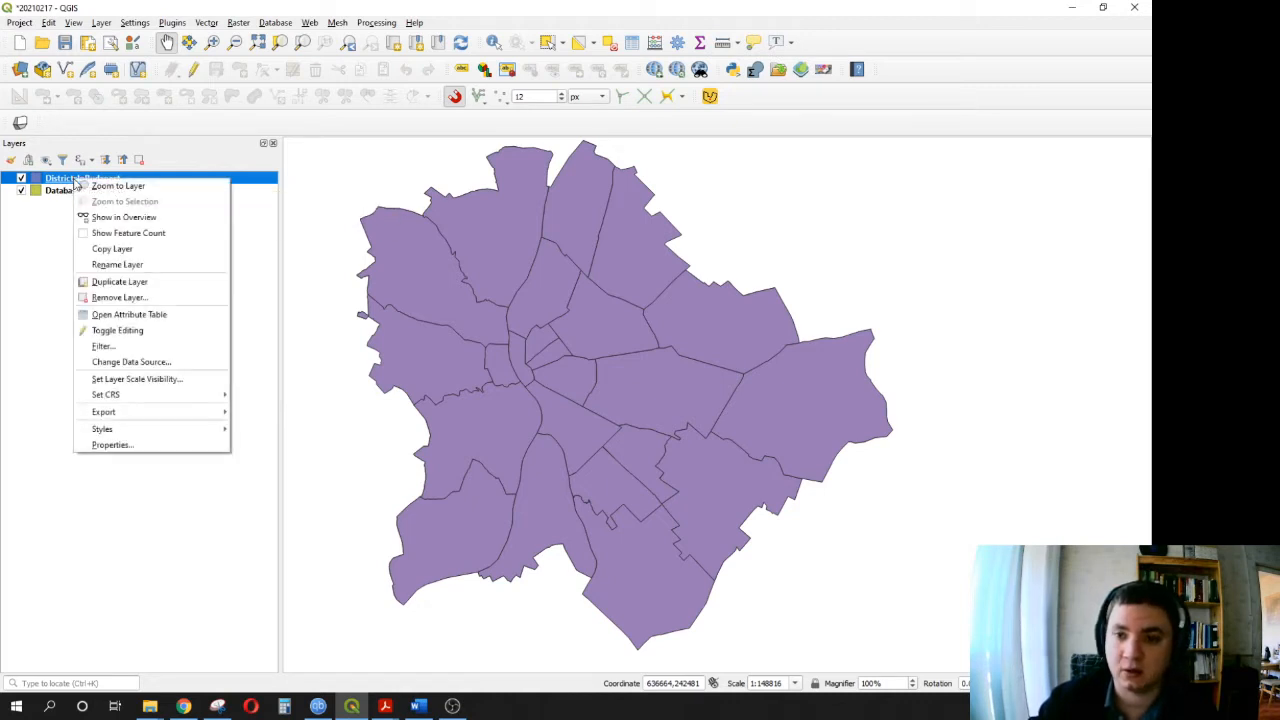
{"action": "left_click", "coordinate": [129, 446]}
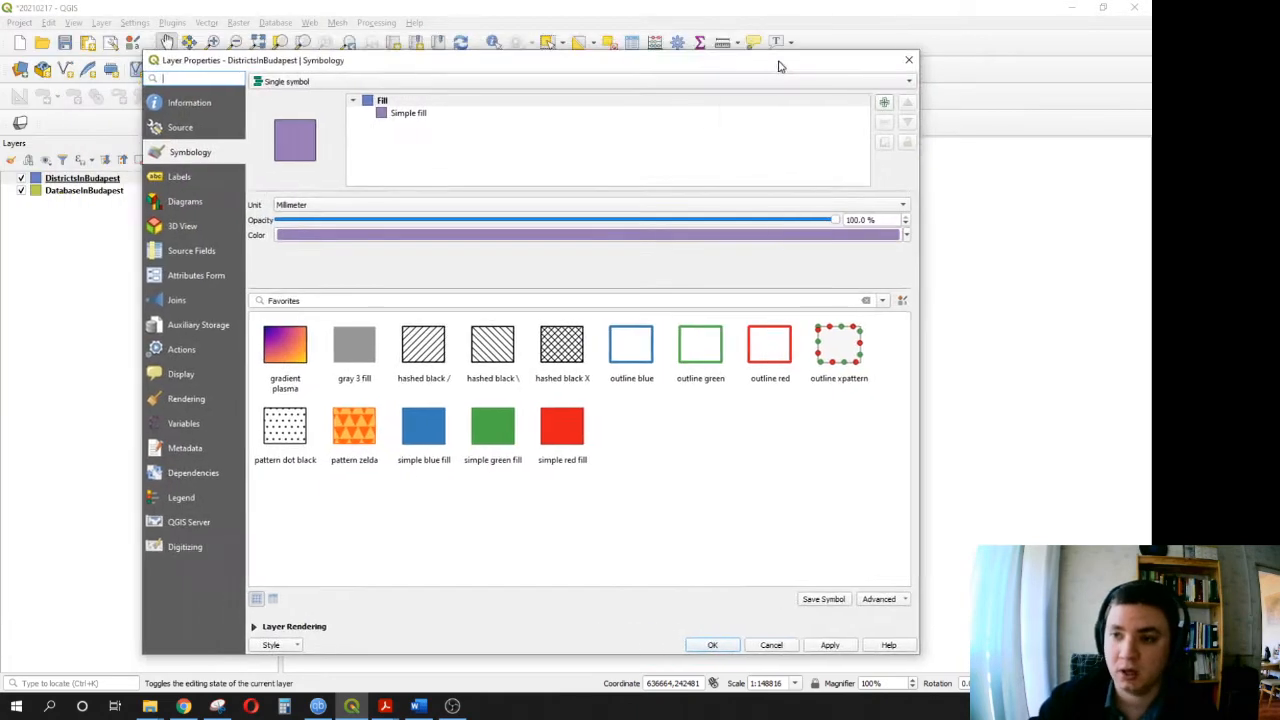
{"action": "left_click_drag", "start_coordinate": [778, 58], "coordinate": [879, 54]}
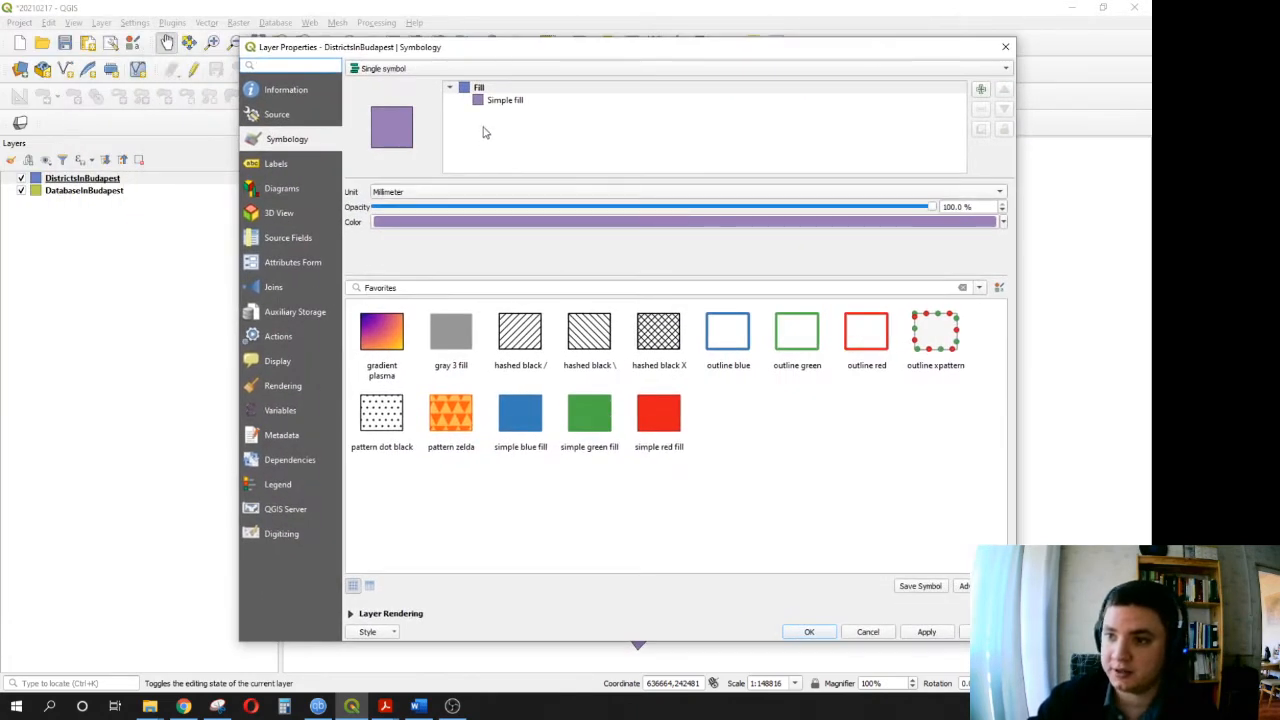
- Set the simple fill of DistrictsInBudapest to the No Brush fill style with a 0.4 mm stroke width and apply it
{"action": "left_click", "coordinate": [513, 103]}
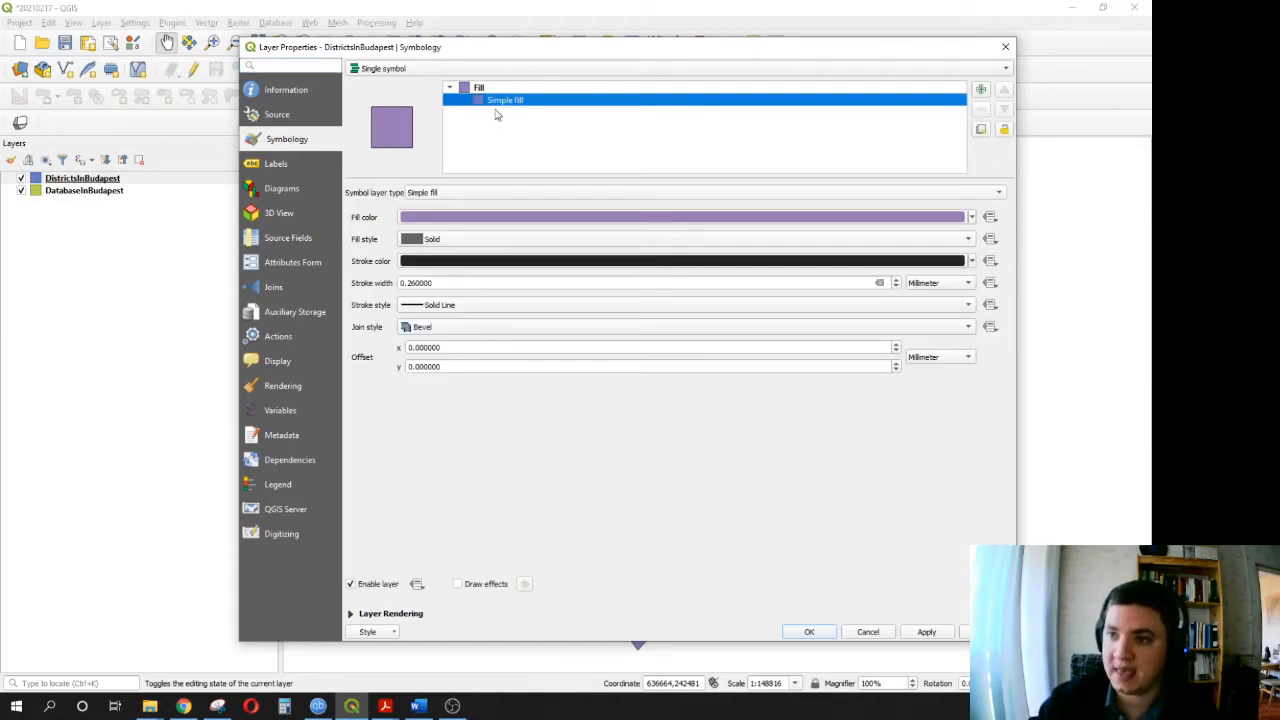
{"action": "left_click", "coordinate": [447, 239]}
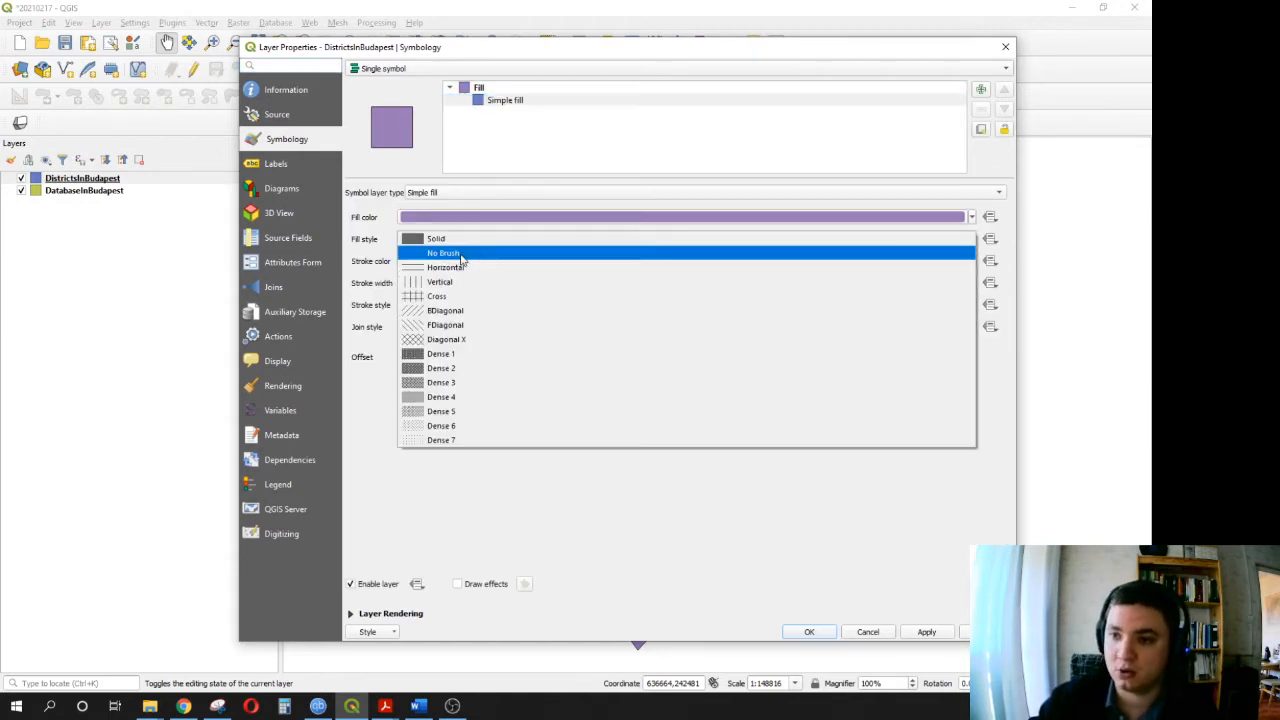
{"action": "left_click", "coordinate": [460, 256]}
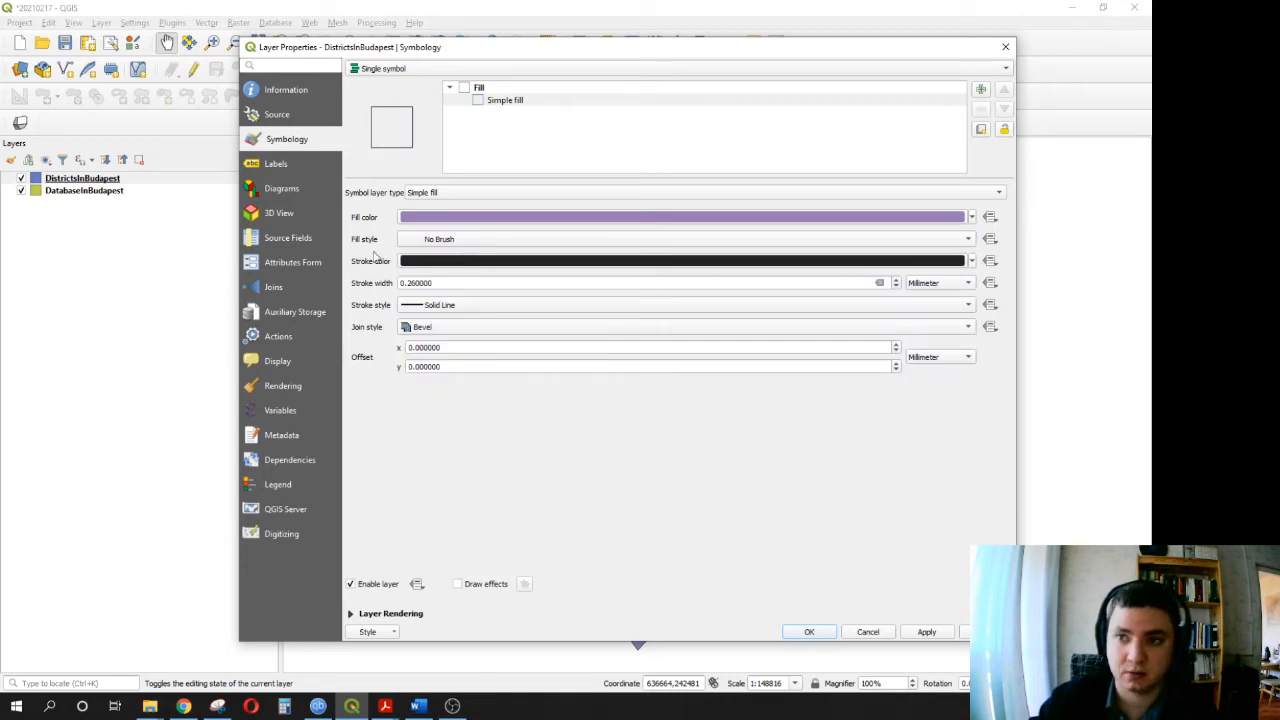
{"action": "left_click_drag", "start_coordinate": [452, 285], "coordinate": [409, 285]}
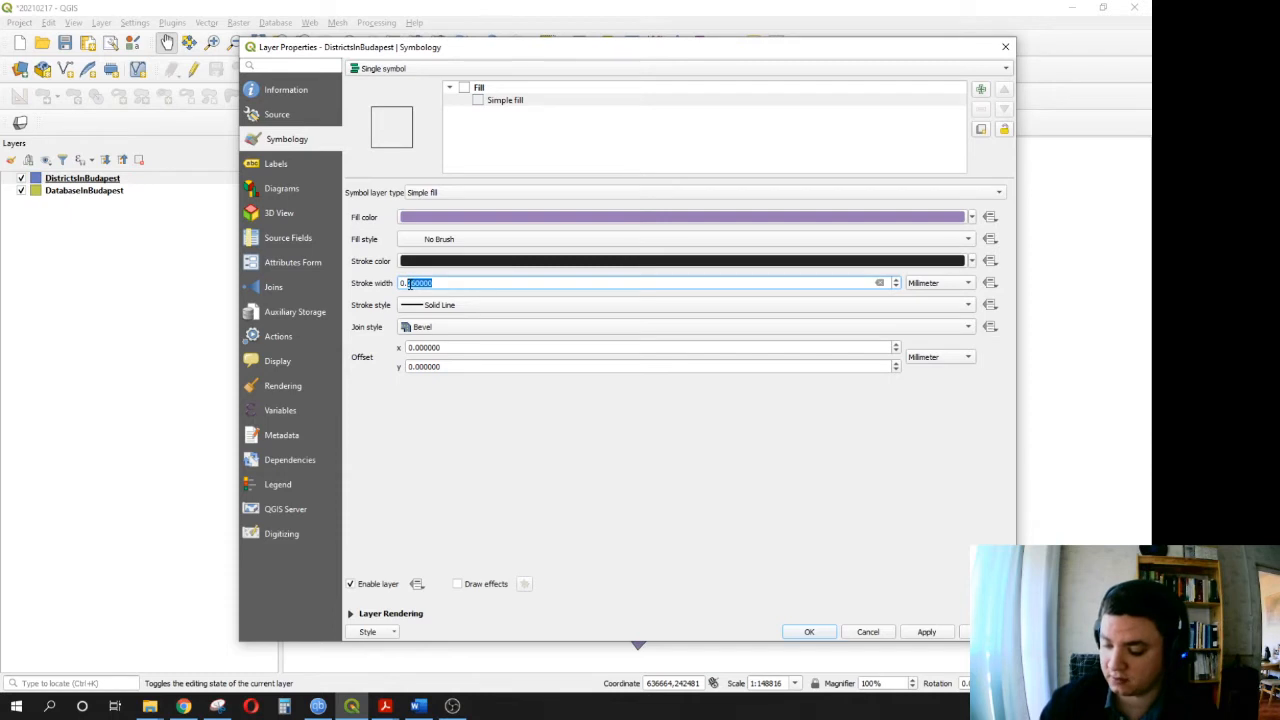
{"action": "type", "text": "4"}
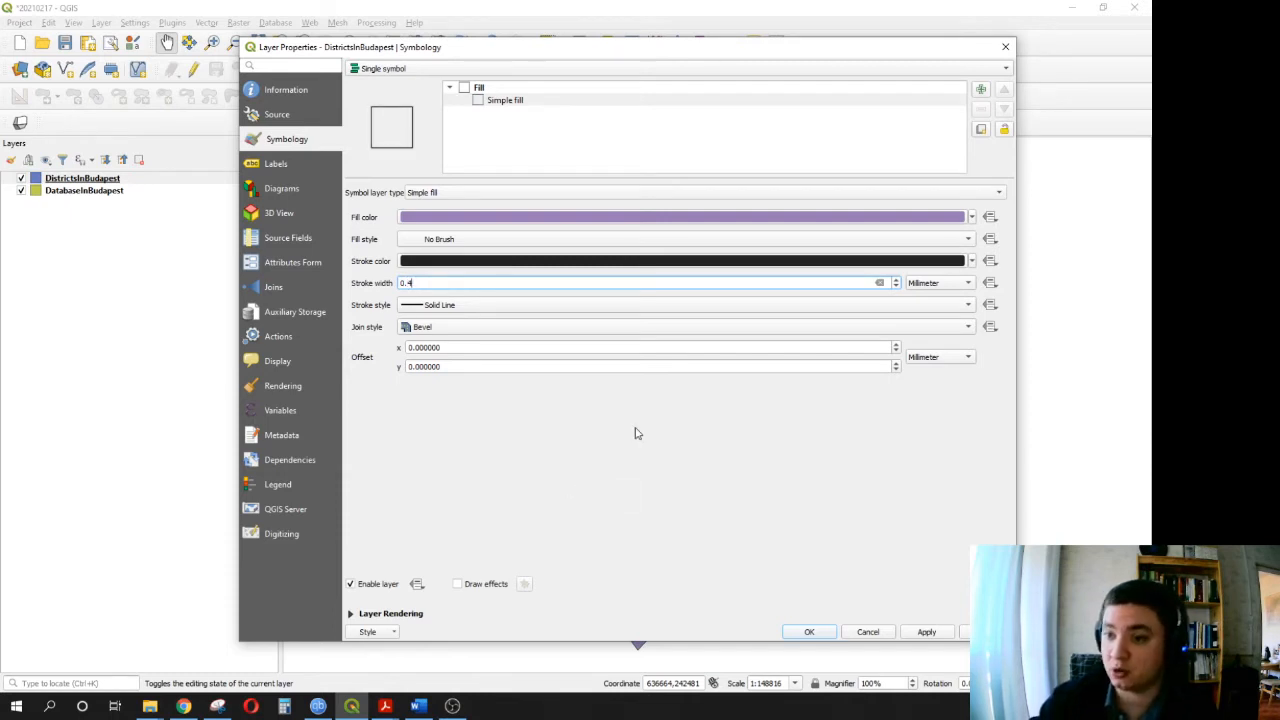
{"action": "left_click", "coordinate": [927, 632]}
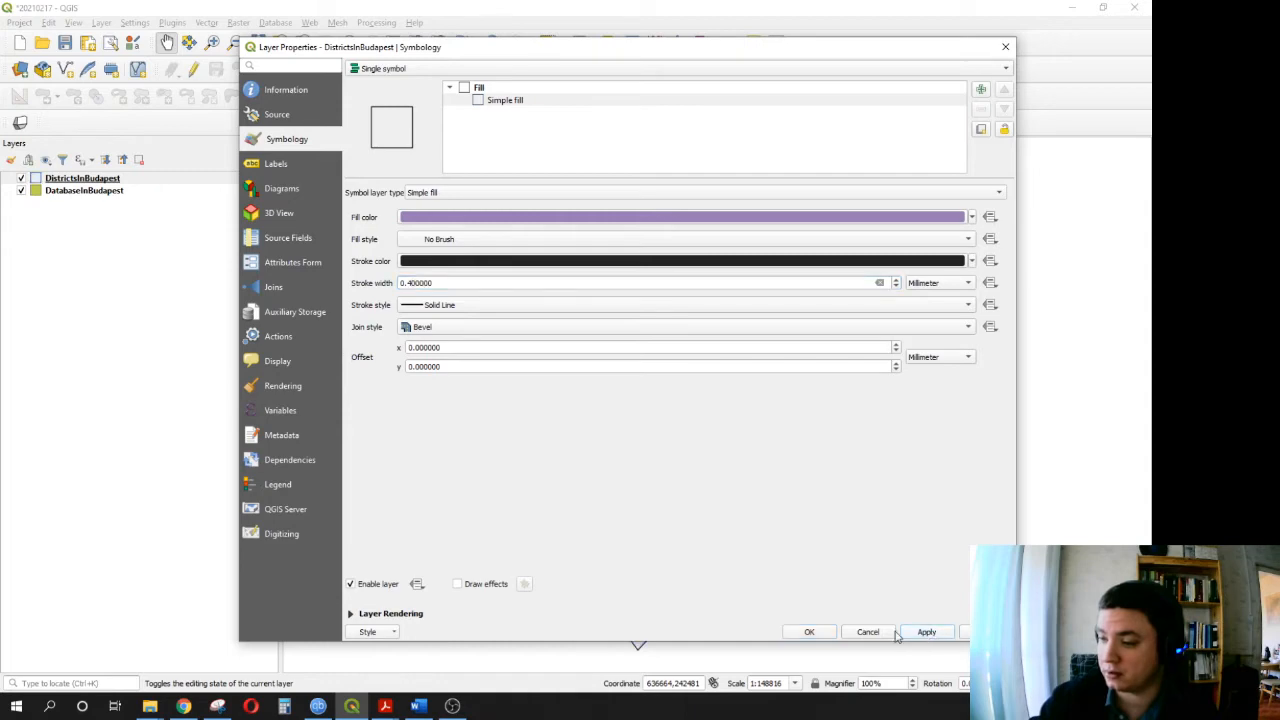
{"action": "left_click", "coordinate": [810, 632]}
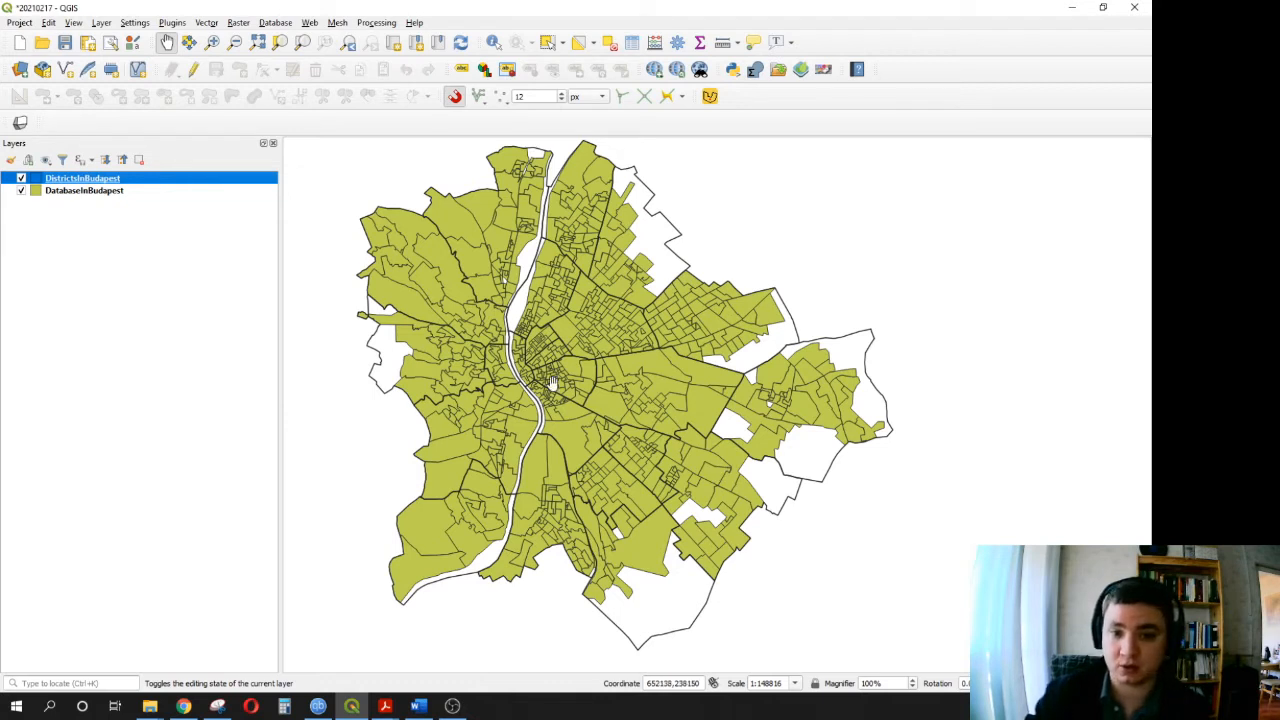
- Open the attribute table of DatabaseInBudapest and reduce its window so the map stays in view
{"action": "left_click", "coordinate": [76, 191]}
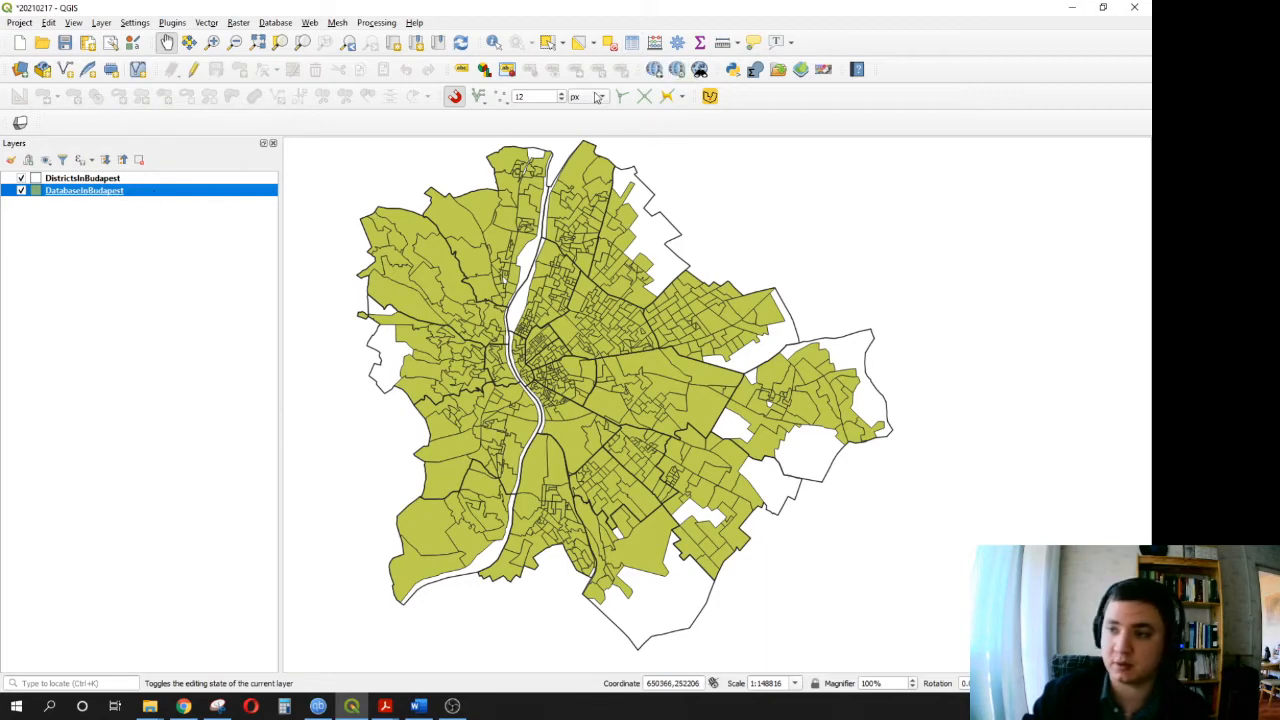
{"action": "left_click", "coordinate": [631, 44]}
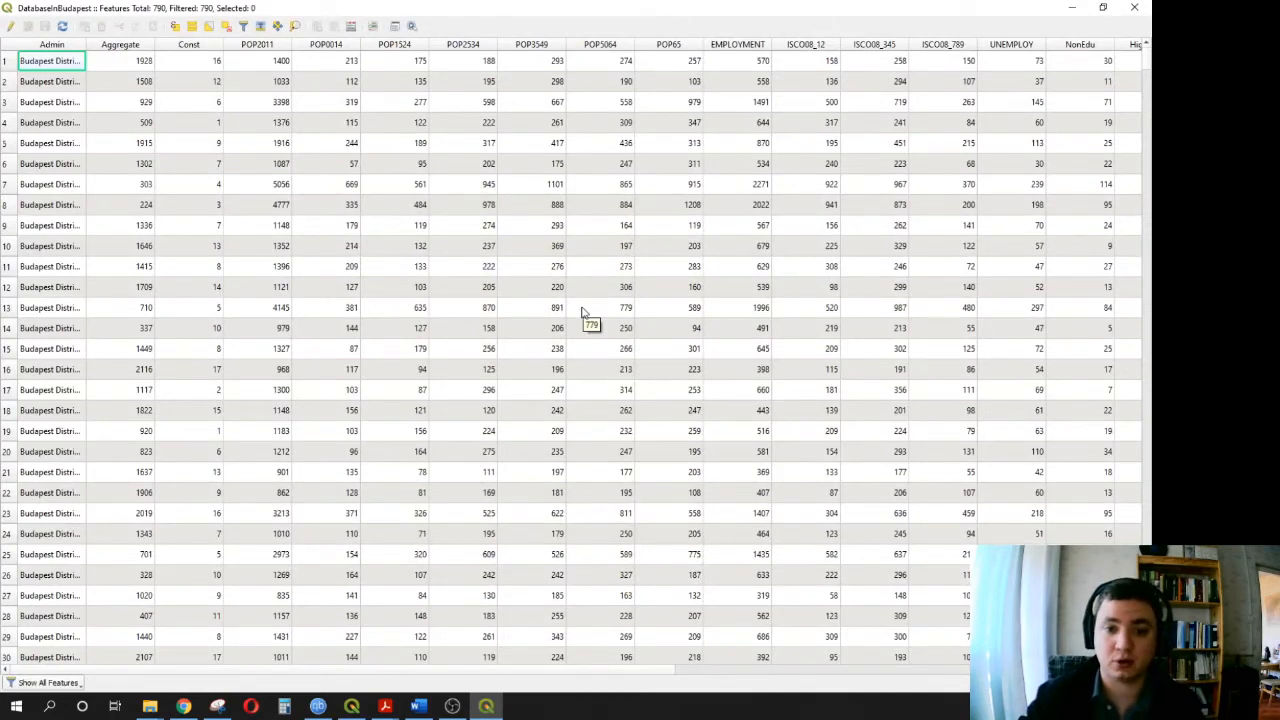
{"action": "double_click", "coordinate": [500, 8]}
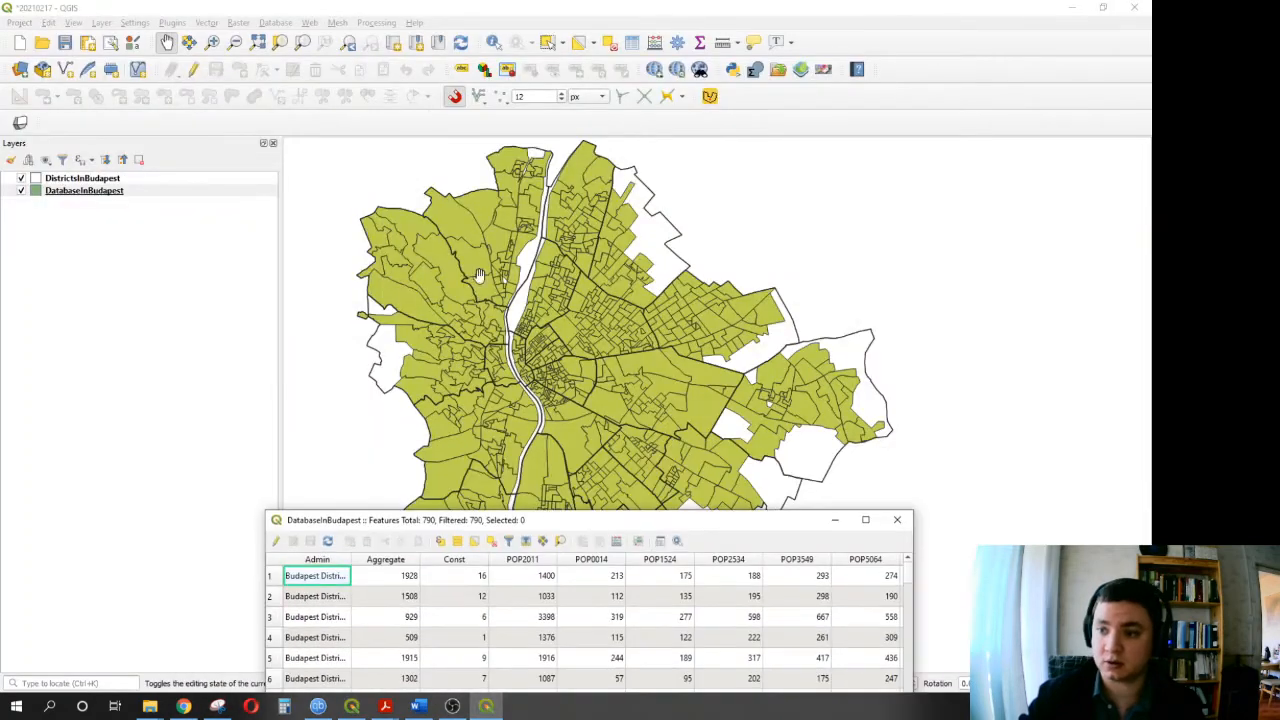
- Enlarge the attribute table window of DatabaseInBudapest and examine its columns from Admin through LMP
{"action": "left_click_drag", "start_coordinate": [560, 520], "coordinate": [392, 30]}
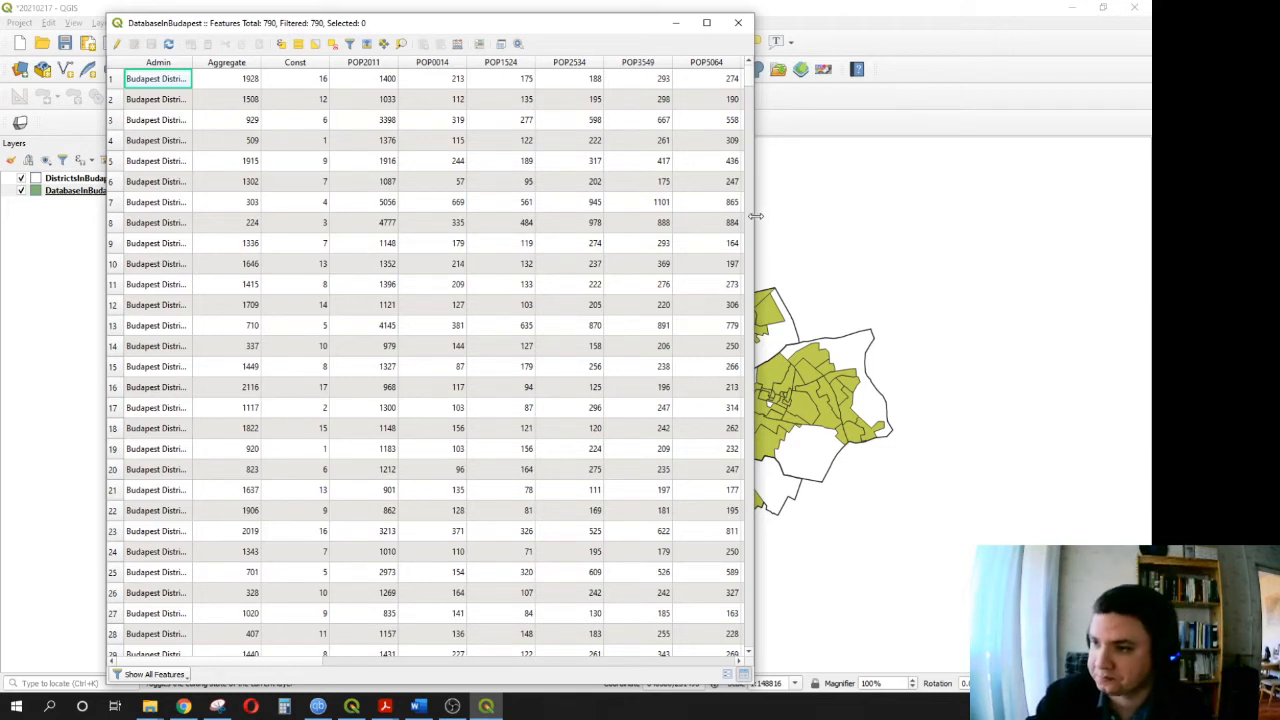
{"action": "left_click_drag", "start_coordinate": [754, 216], "coordinate": [977, 223]}
{"action": "left_click_drag", "start_coordinate": [820, 31], "coordinate": [758, 25]}
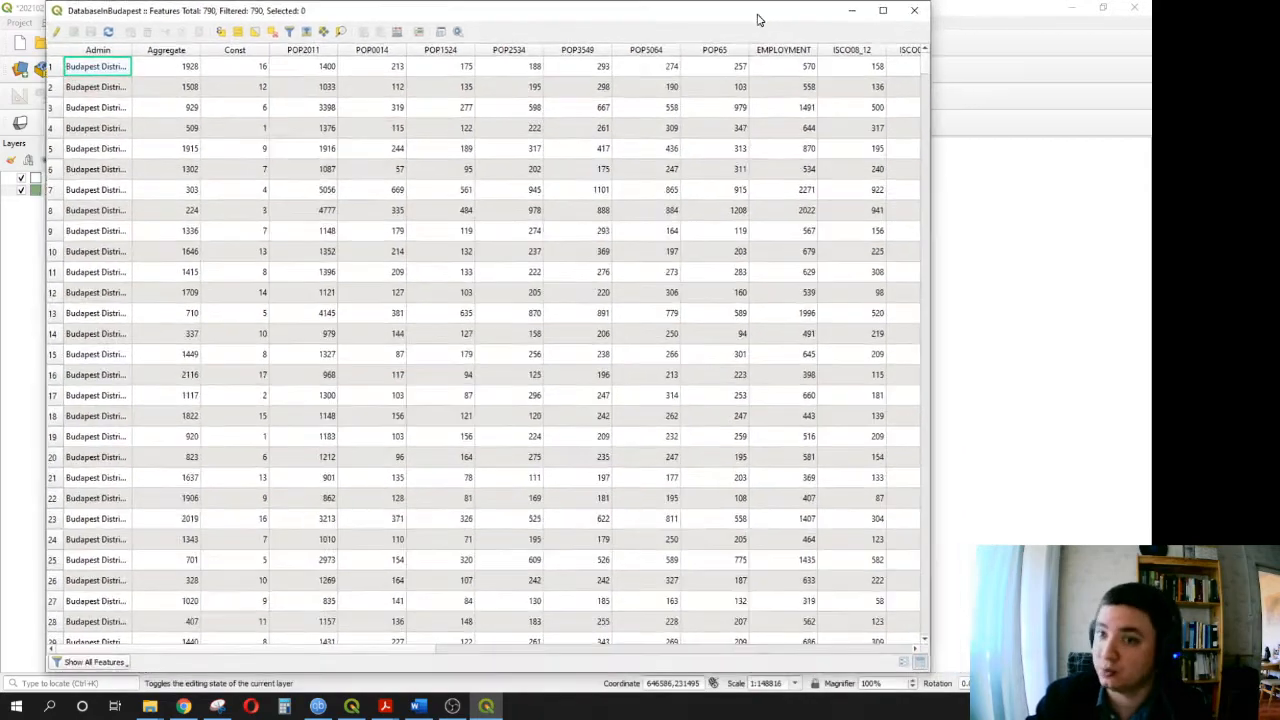
{"action": "left_click_drag", "start_coordinate": [410, 656], "coordinate": [318, 669]}
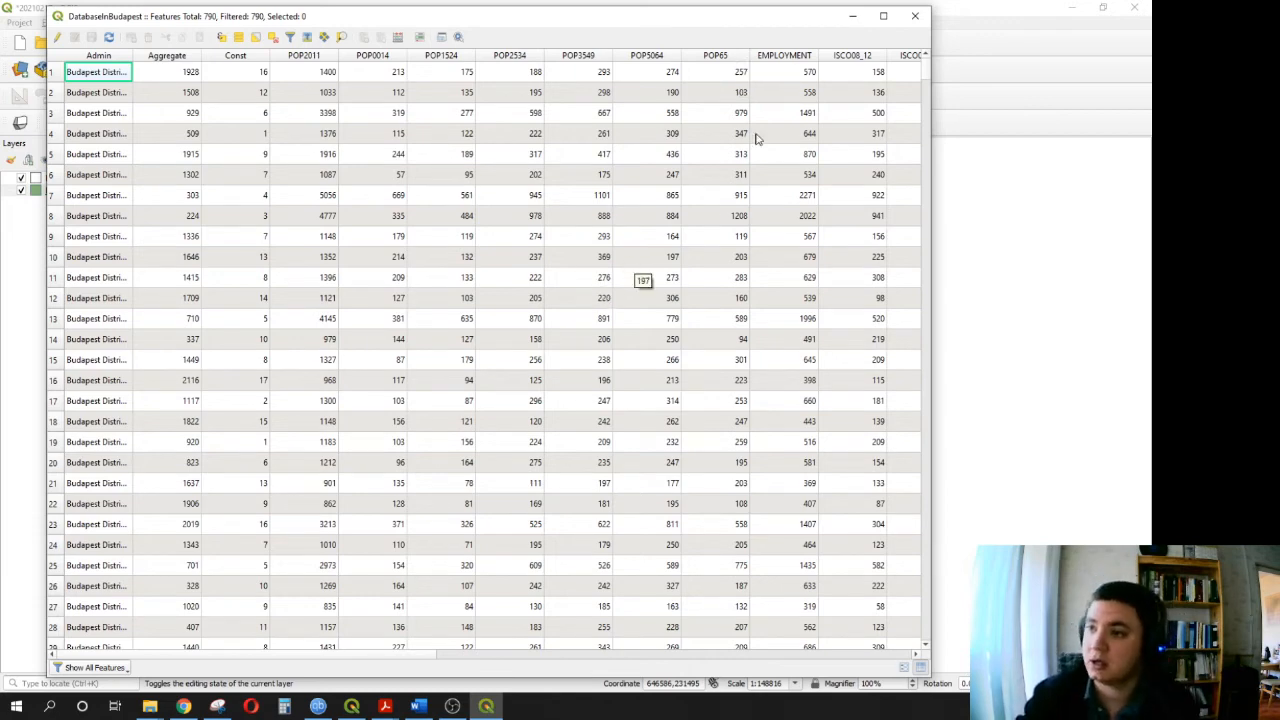
{"action": "left_click_drag", "start_coordinate": [395, 657], "coordinate": [686, 661]}
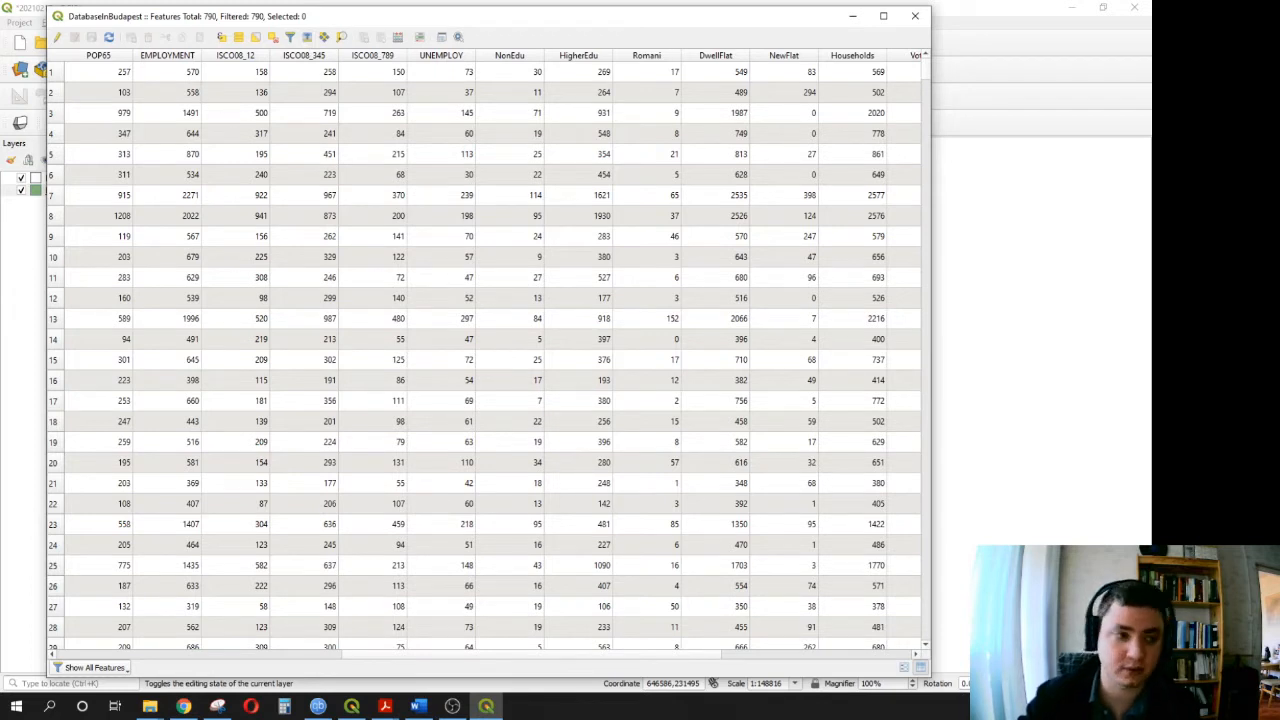
{"action": "key", "text": "alt+Tab"}
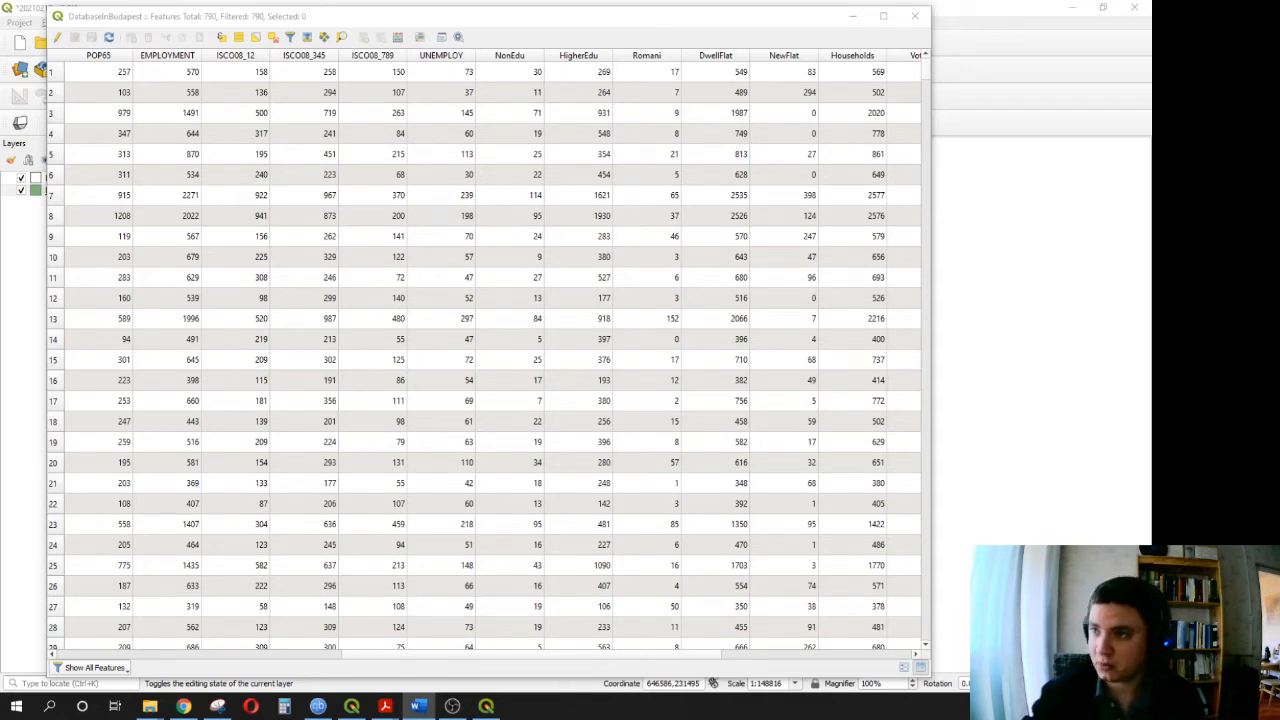
{"action": "left_click_drag", "start_coordinate": [563, 655], "coordinate": [871, 657]}
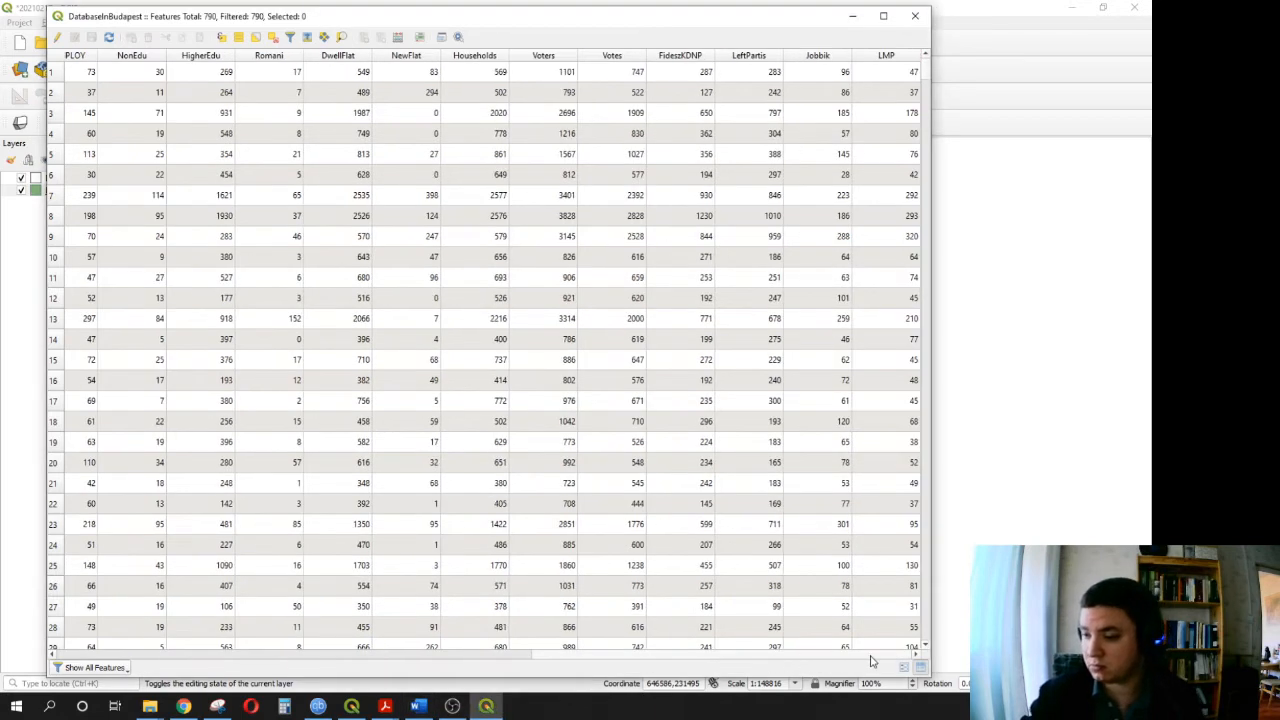
{"action": "left_click_drag", "start_coordinate": [695, 658], "coordinate": [74, 658]}
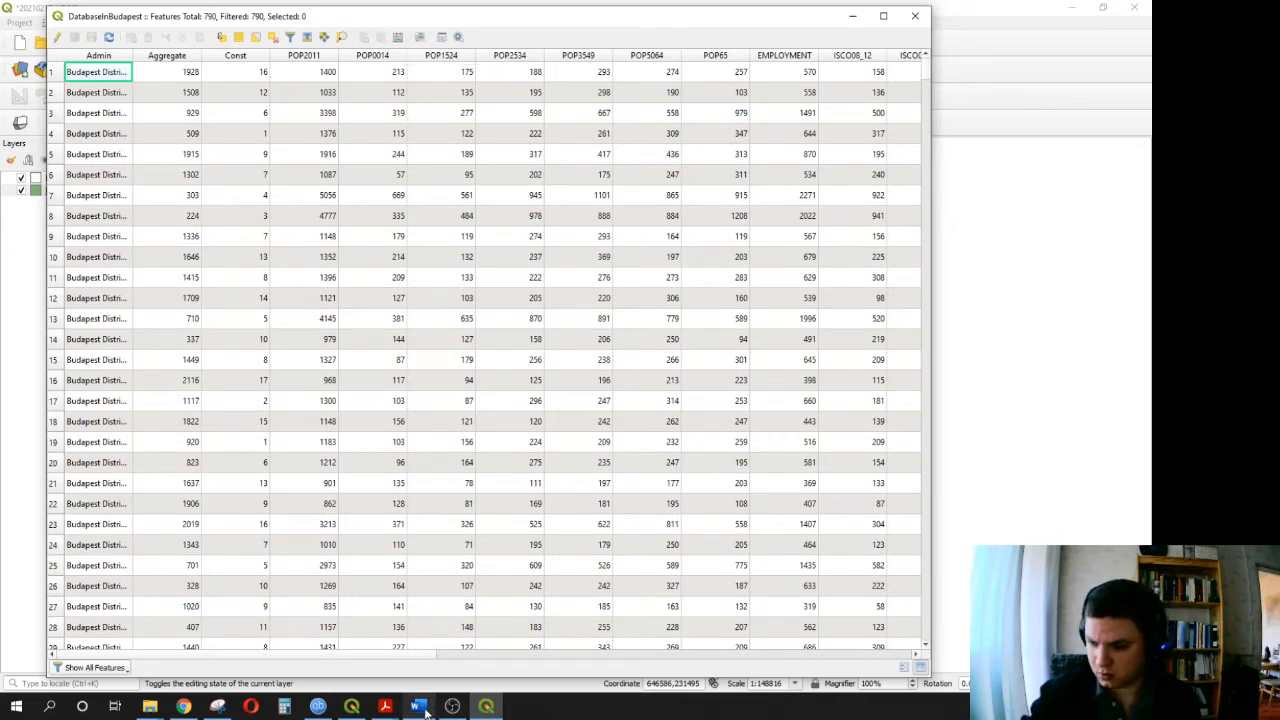
- Open the Field Calculator for DatabaseInBudapest beside the table columns and name the new whole number field AgeingInde
{"action": "left_click", "coordinate": [398, 38]}
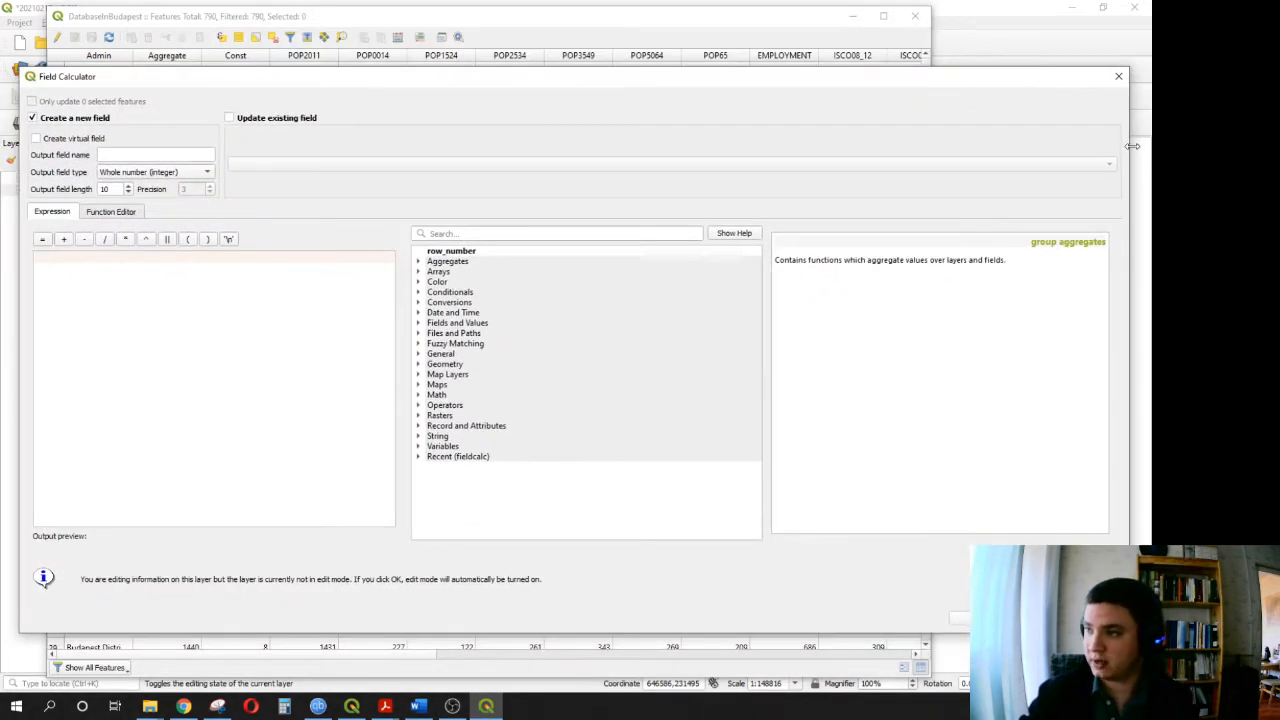
{"action": "left_click_drag", "start_coordinate": [1132, 146], "coordinate": [676, 166]}
{"action": "left_click_drag", "start_coordinate": [400, 88], "coordinate": [803, 93]}
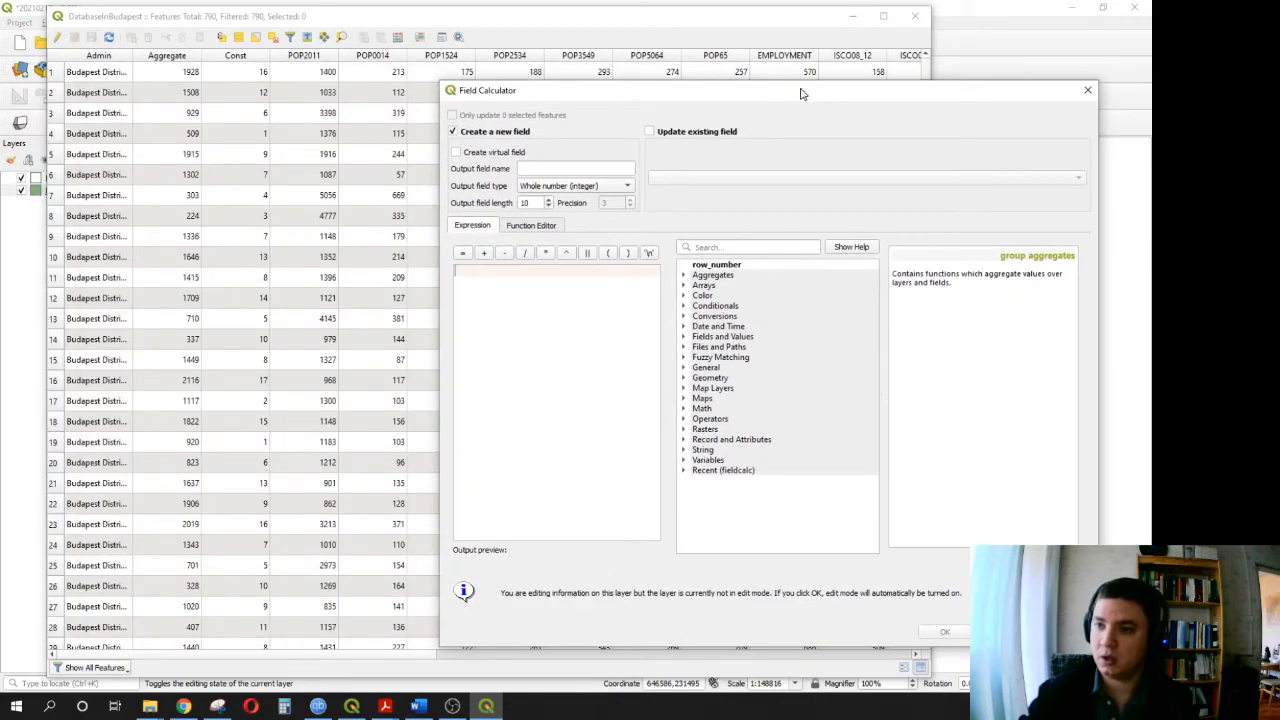
{"action": "left_click", "coordinate": [566, 413]}
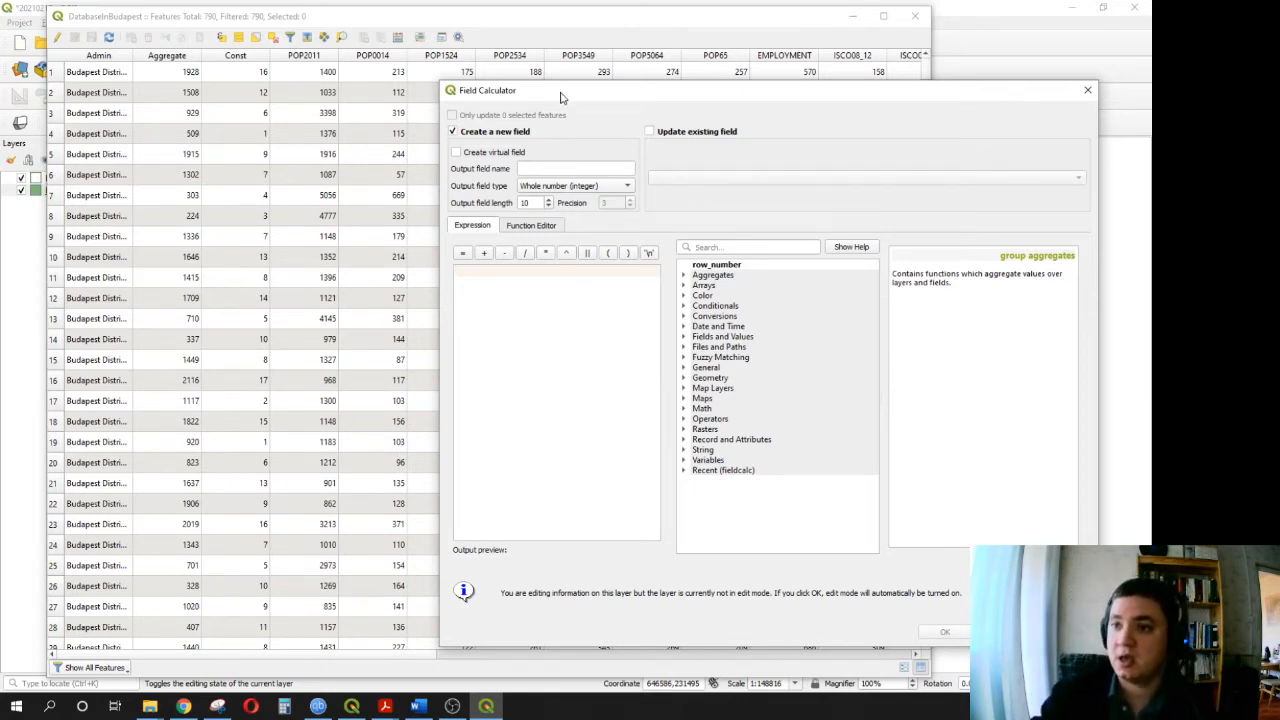
{"action": "left_click_drag", "start_coordinate": [560, 97], "coordinate": [485, 91]}
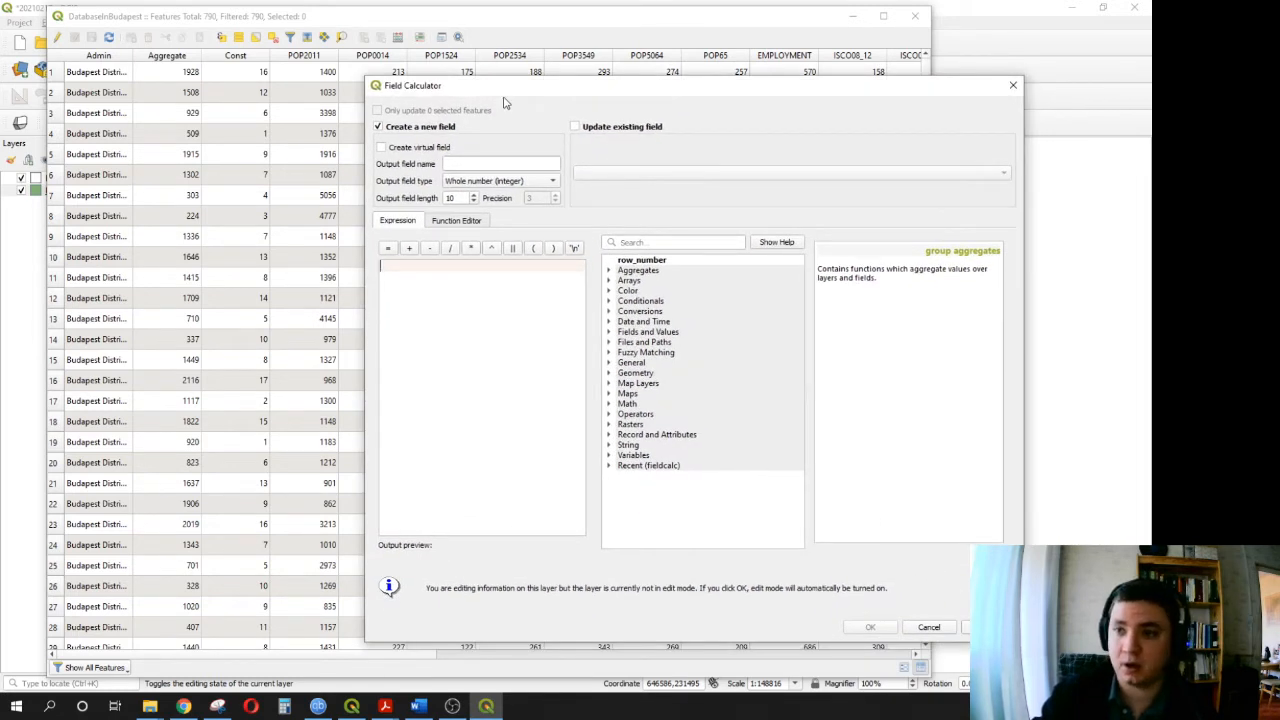
{"action": "left_click", "coordinate": [484, 163]}
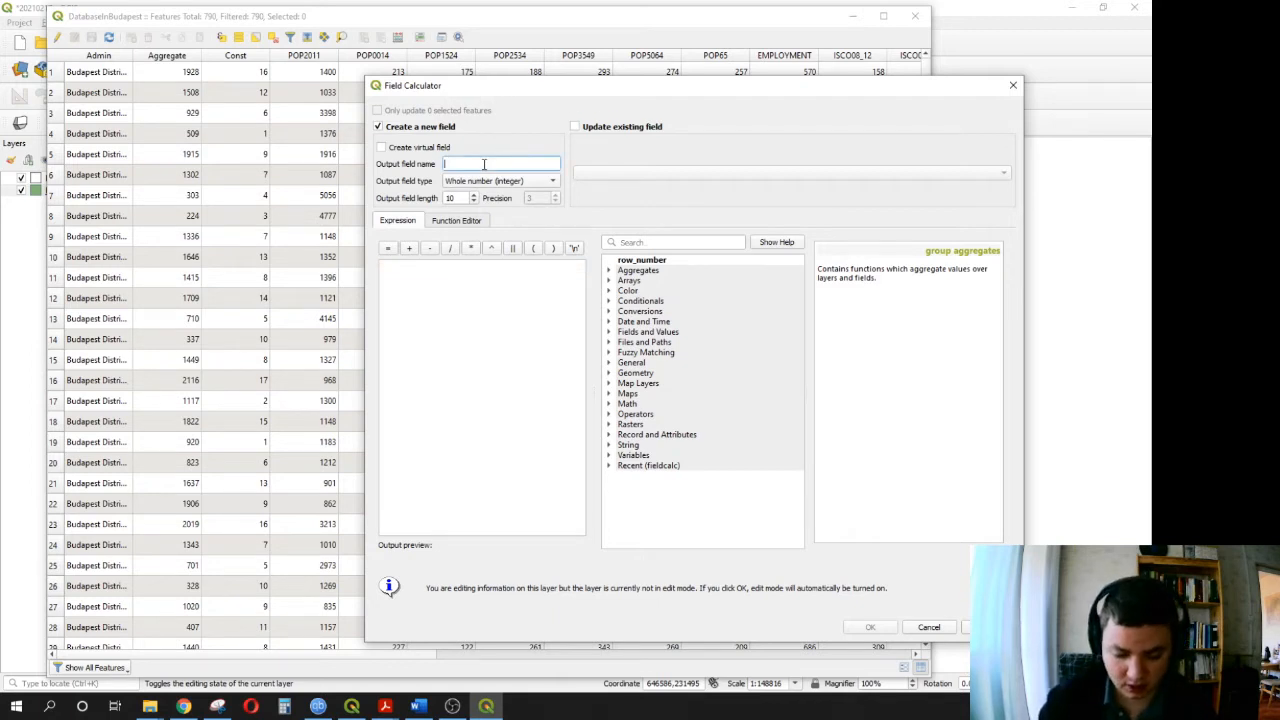
{"action": "type", "text": "Ageing"}
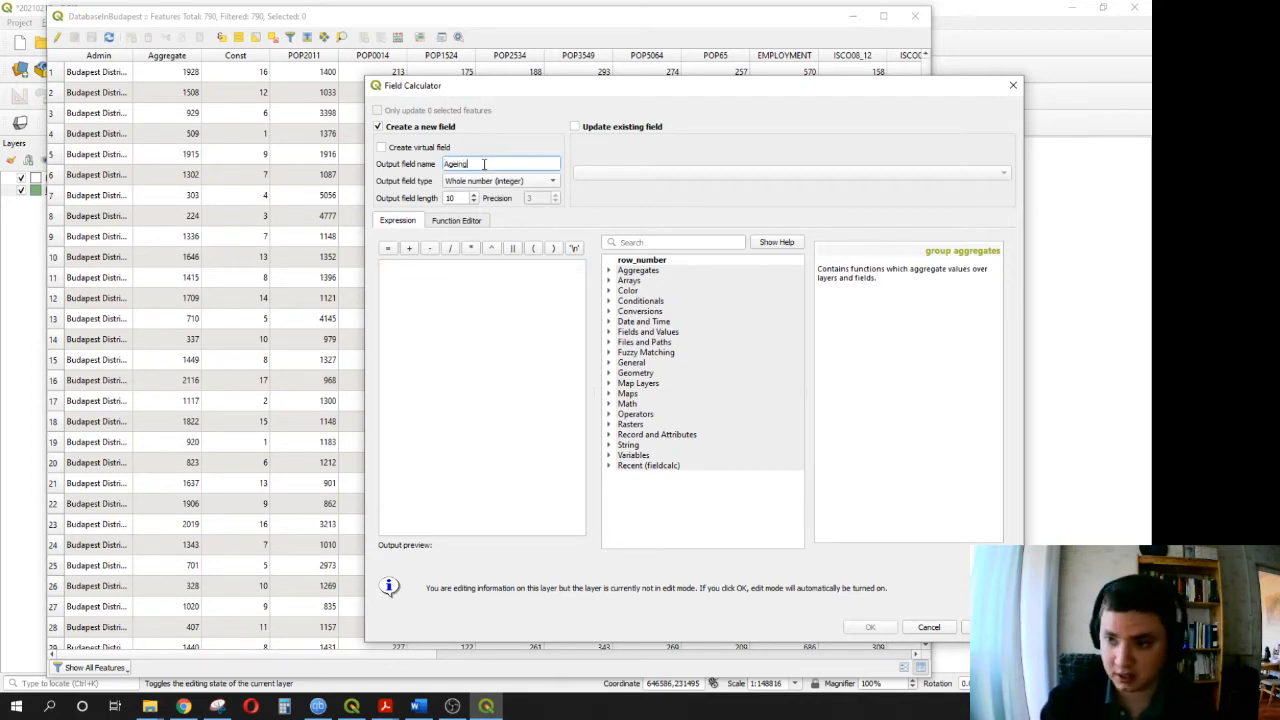
{"action": "type", "text": "Ind"}
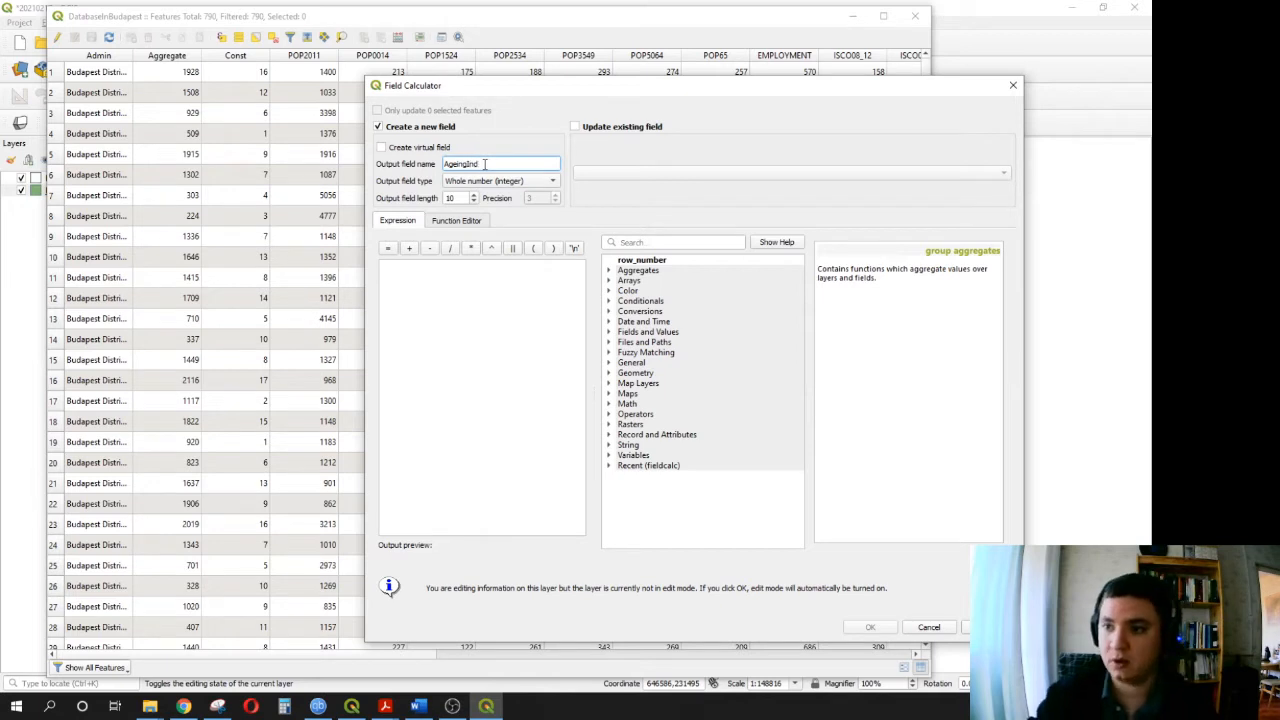
{"action": "type", "text": "e"}
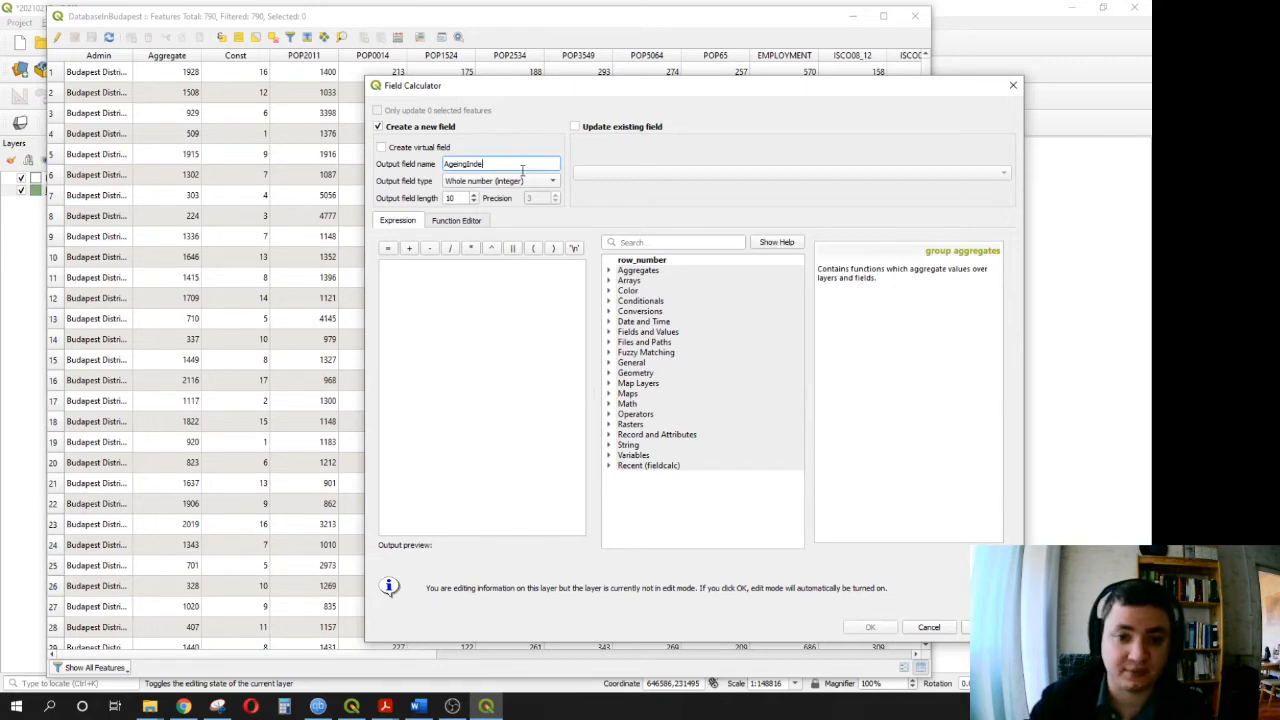
- Create the AgeingInde field from the expression "POP65" / "POP0014" *100
{"action": "left_click", "coordinate": [548, 318]}
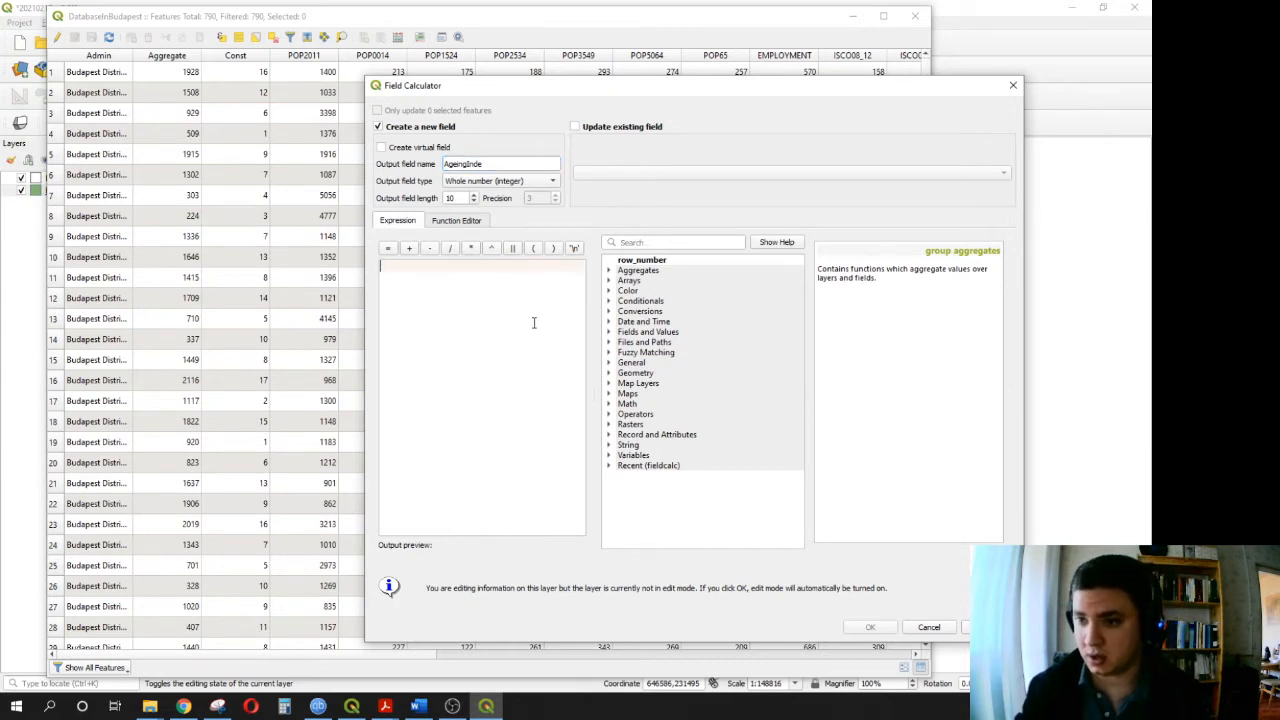
{"action": "left_click", "coordinate": [607, 337]}
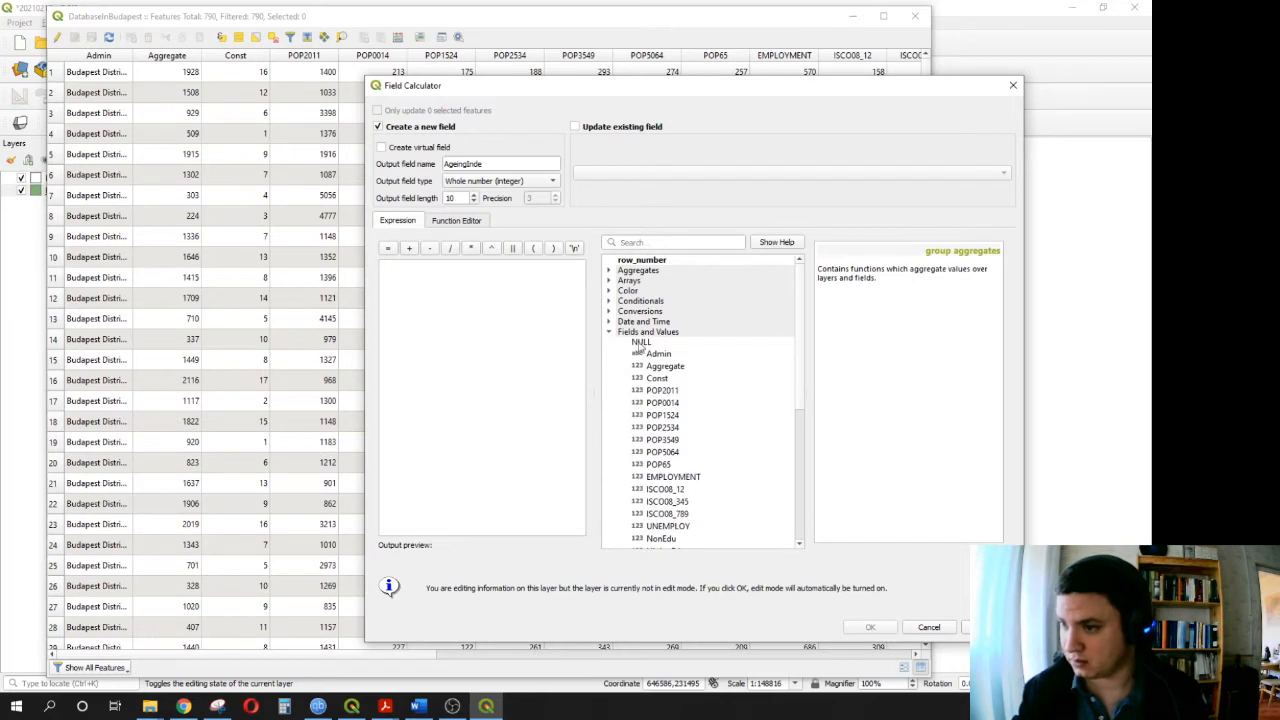
{"action": "scroll", "coordinate": [697, 343], "scroll_direction": "down", "scroll_amount": 1}
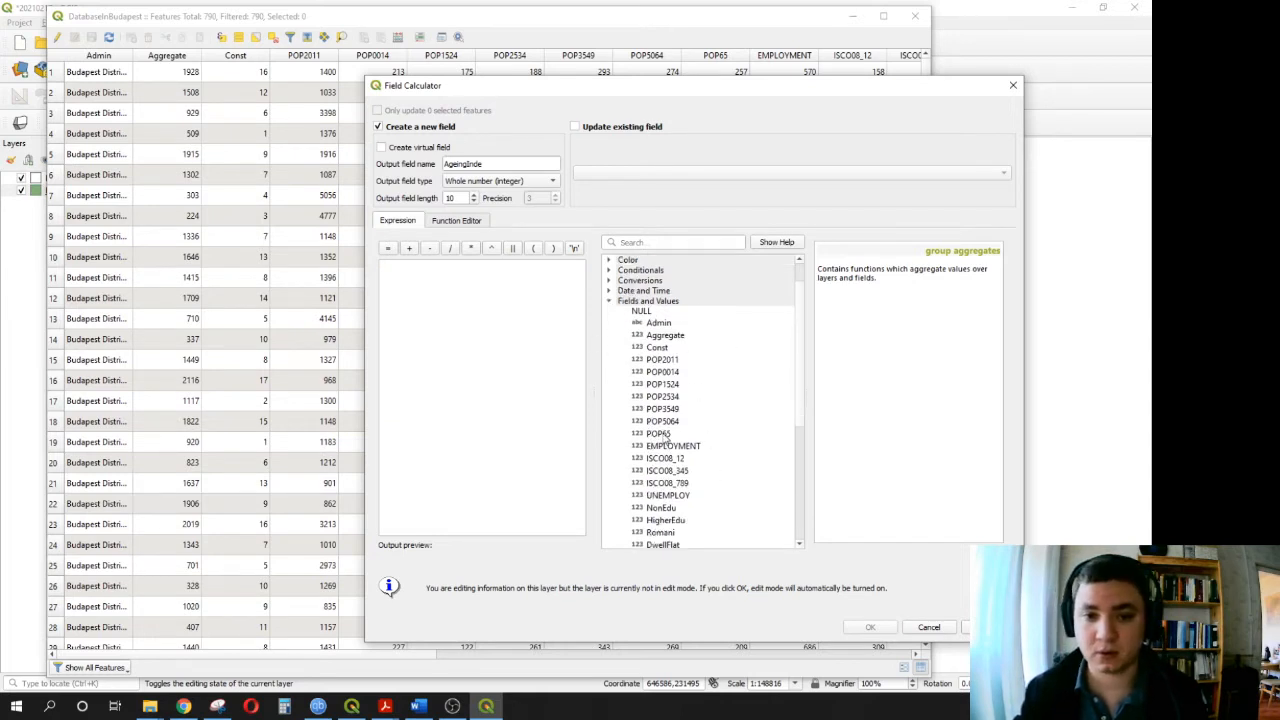
{"action": "double_click", "coordinate": [659, 433]}
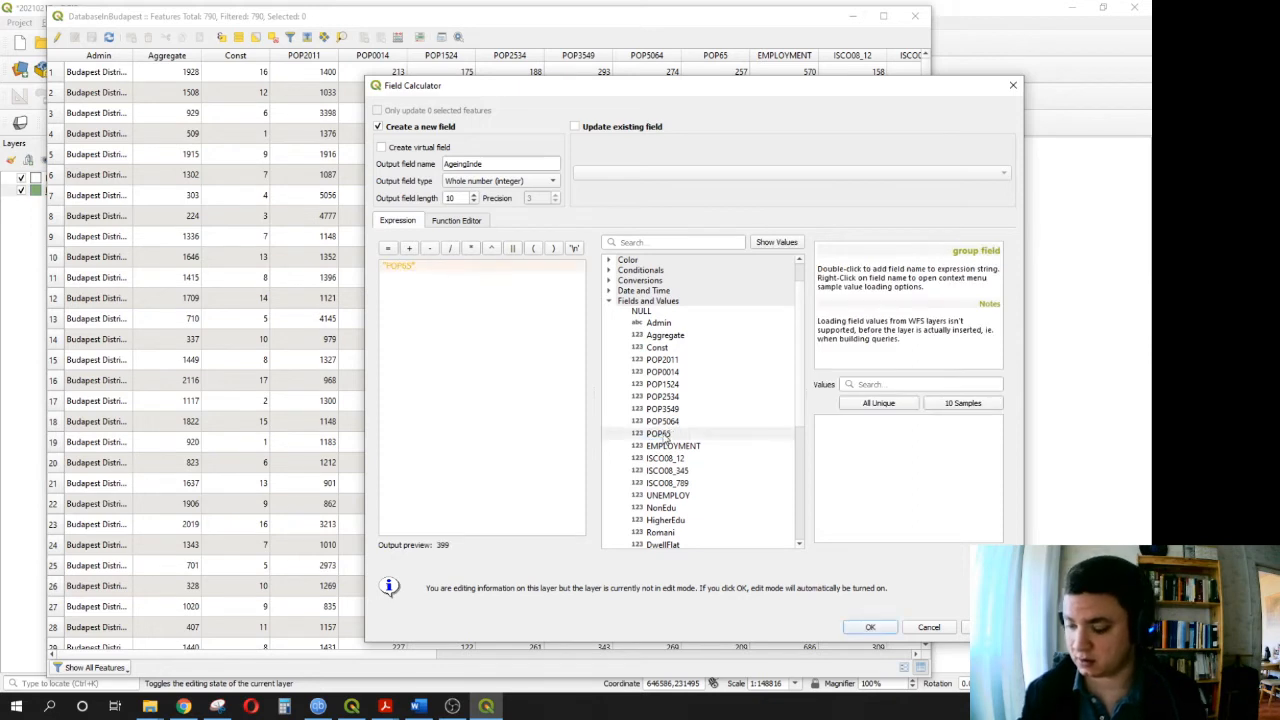
{"action": "type", "text": "/"}
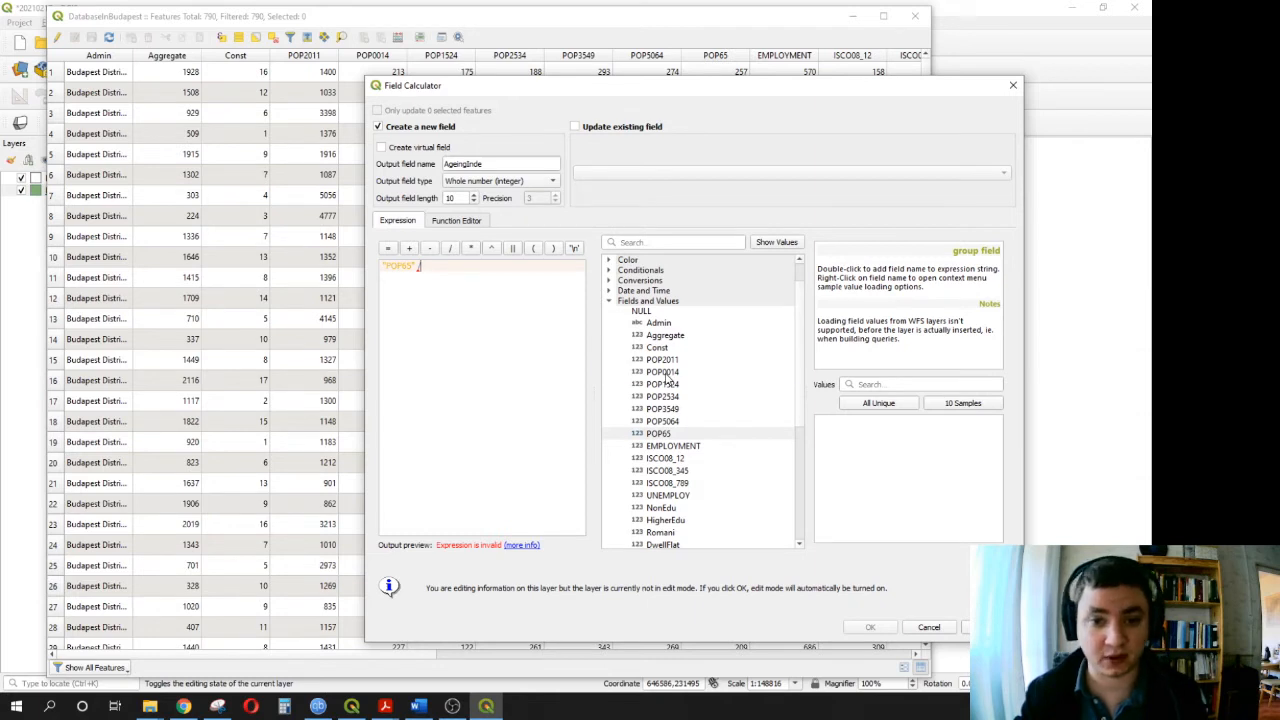
{"action": "left_click", "coordinate": [663, 372]}
{"action": "double_click", "coordinate": [663, 372]}
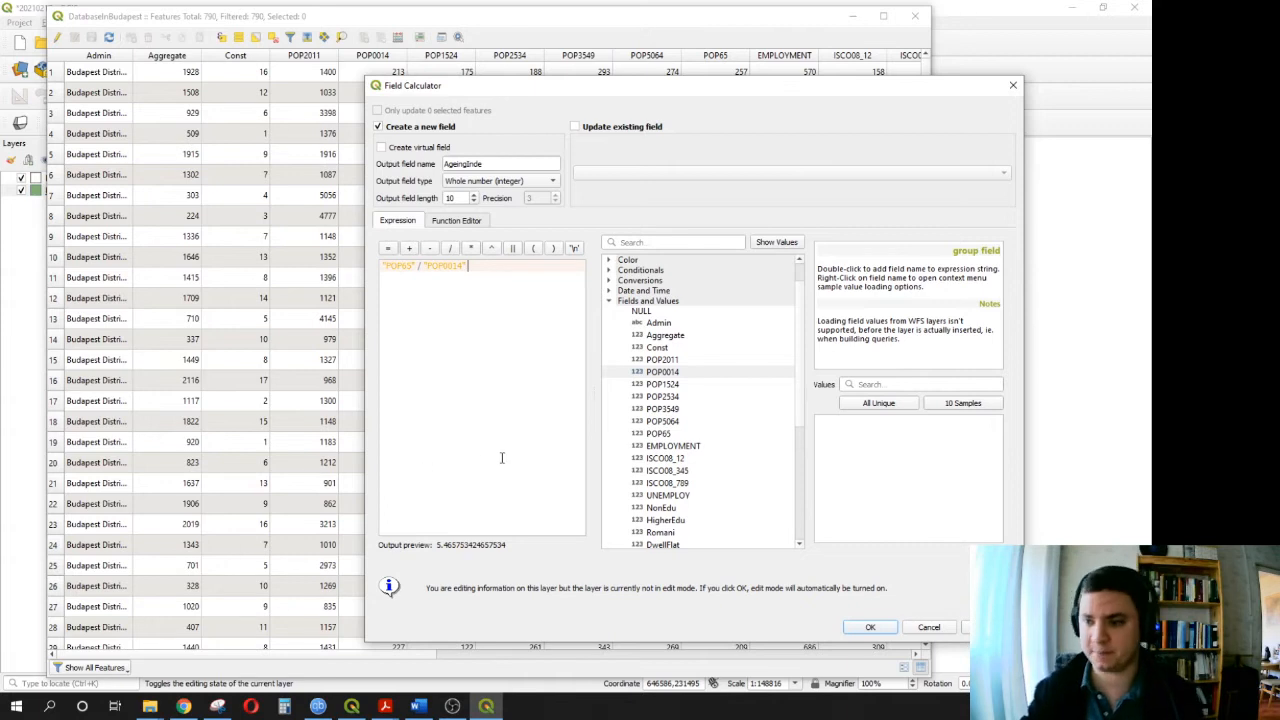
{"action": "type", "text": "*"}
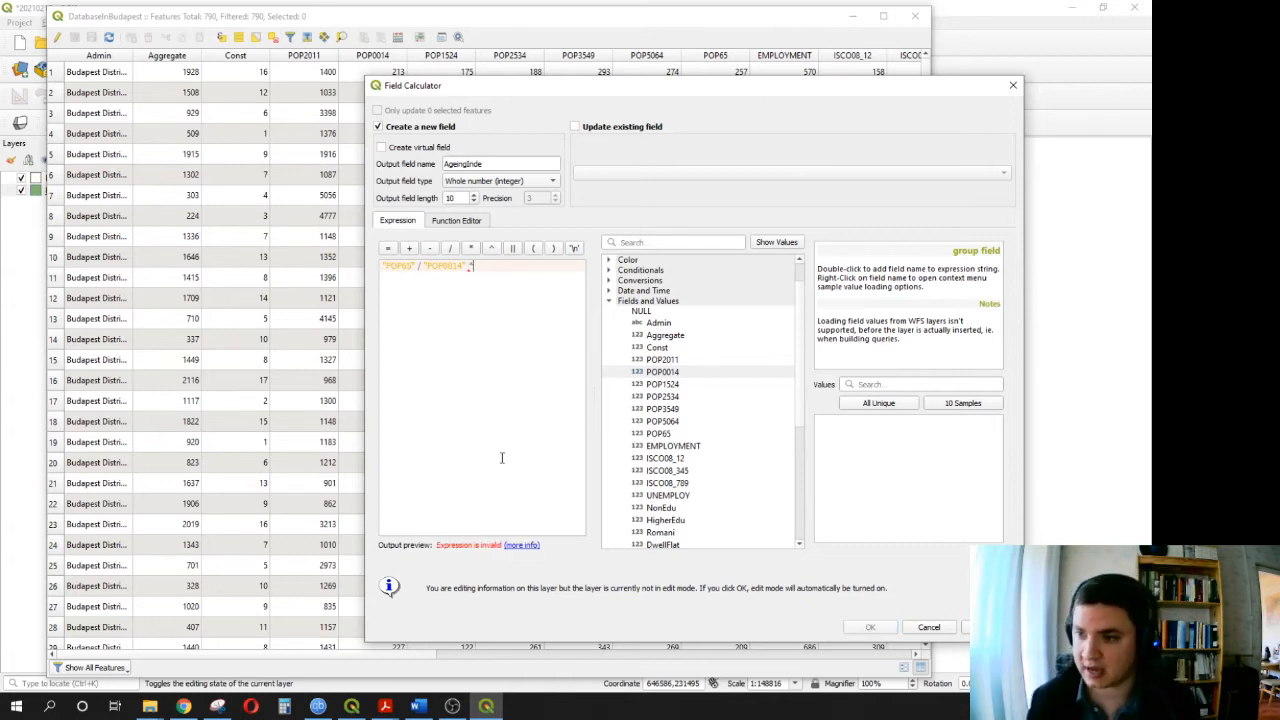
{"action": "type", "text": "100"}
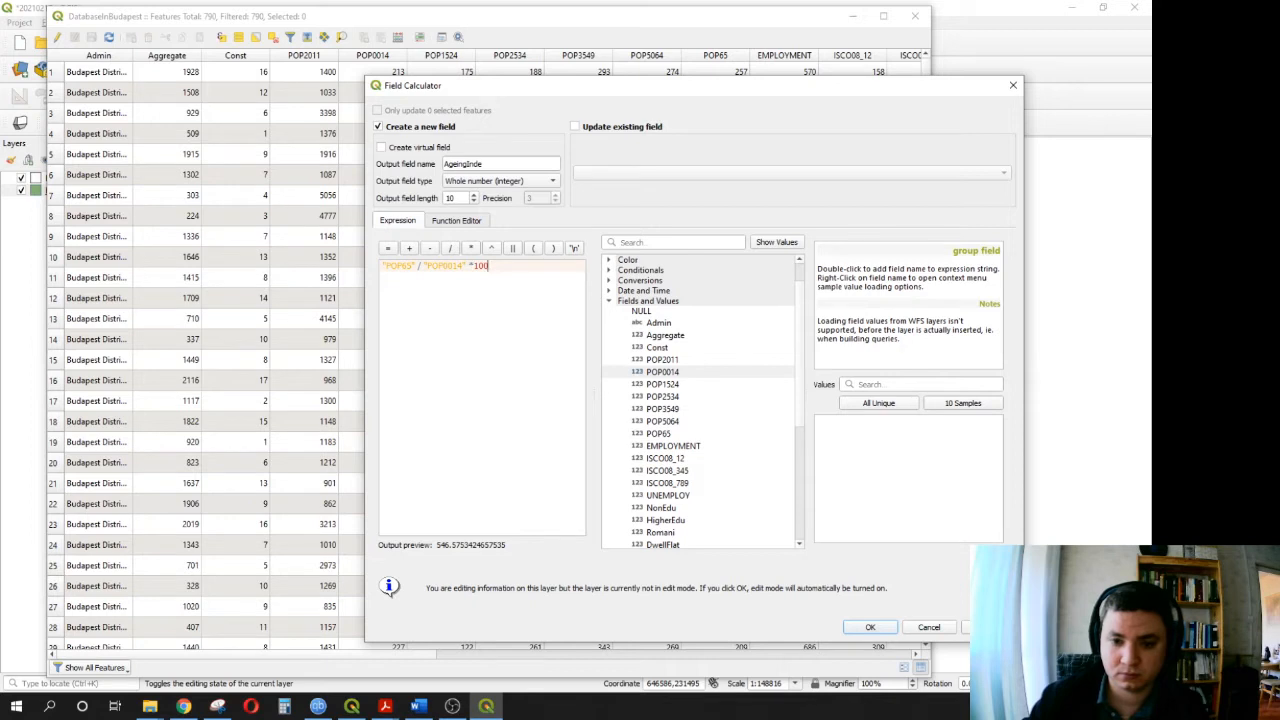
{"action": "key", "text": "alt+Tab"}
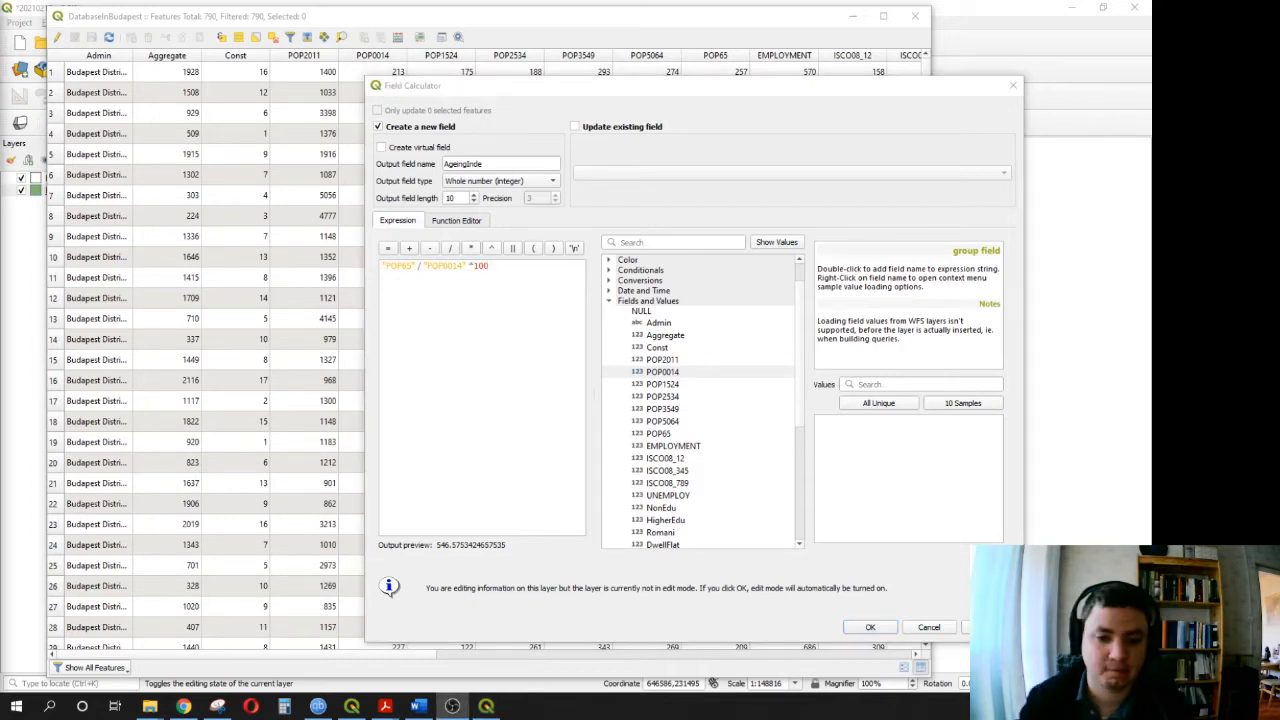
{"action": "left_click", "coordinate": [542, 272]}
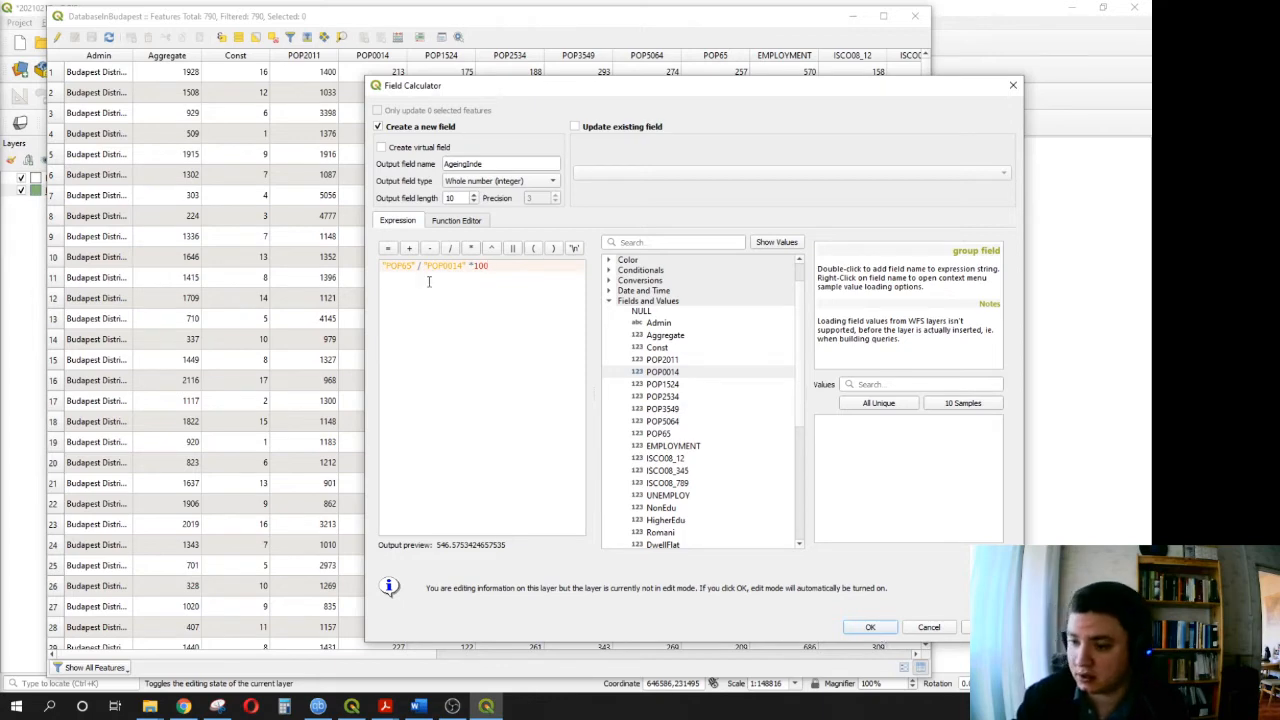
{"action": "left_click", "coordinate": [872, 628]}
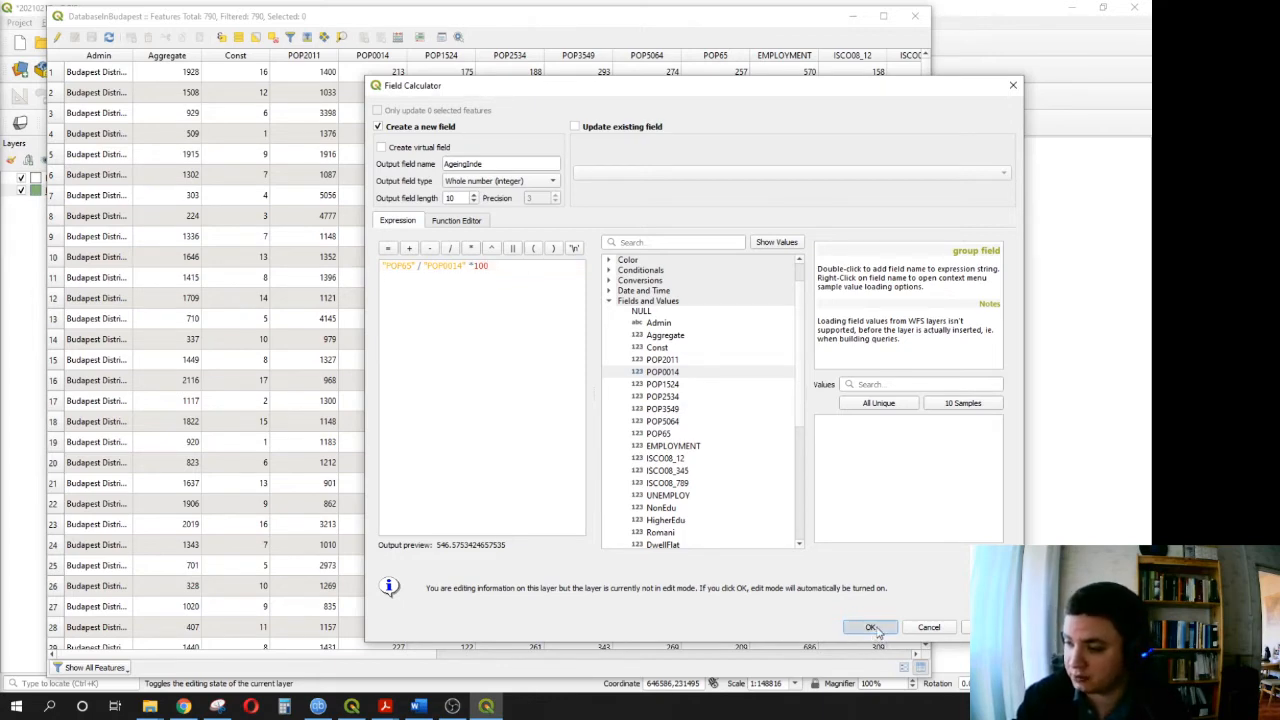
- Sort the attribute table by AgeingInde in descending order, then save the layer edits and turn off editing mode
{"action": "left_click_drag", "start_coordinate": [340, 656], "coordinate": [926, 656]}
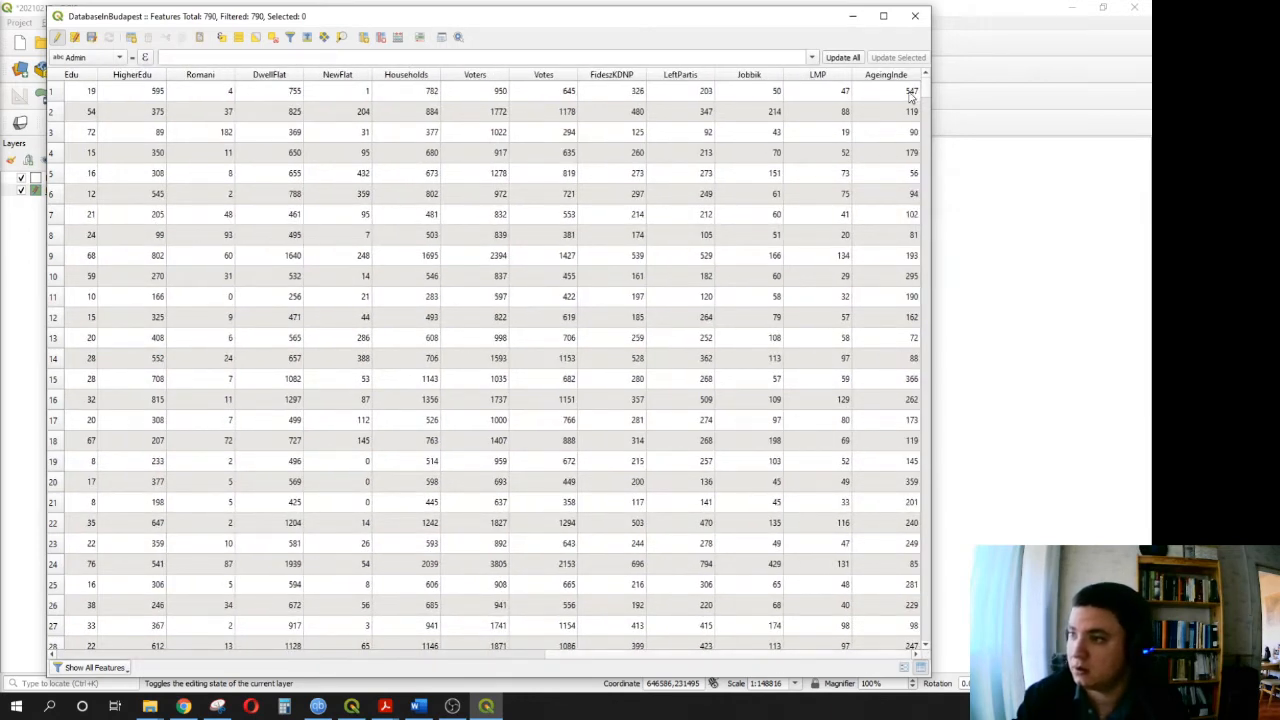
{"action": "left_click", "coordinate": [898, 76]}
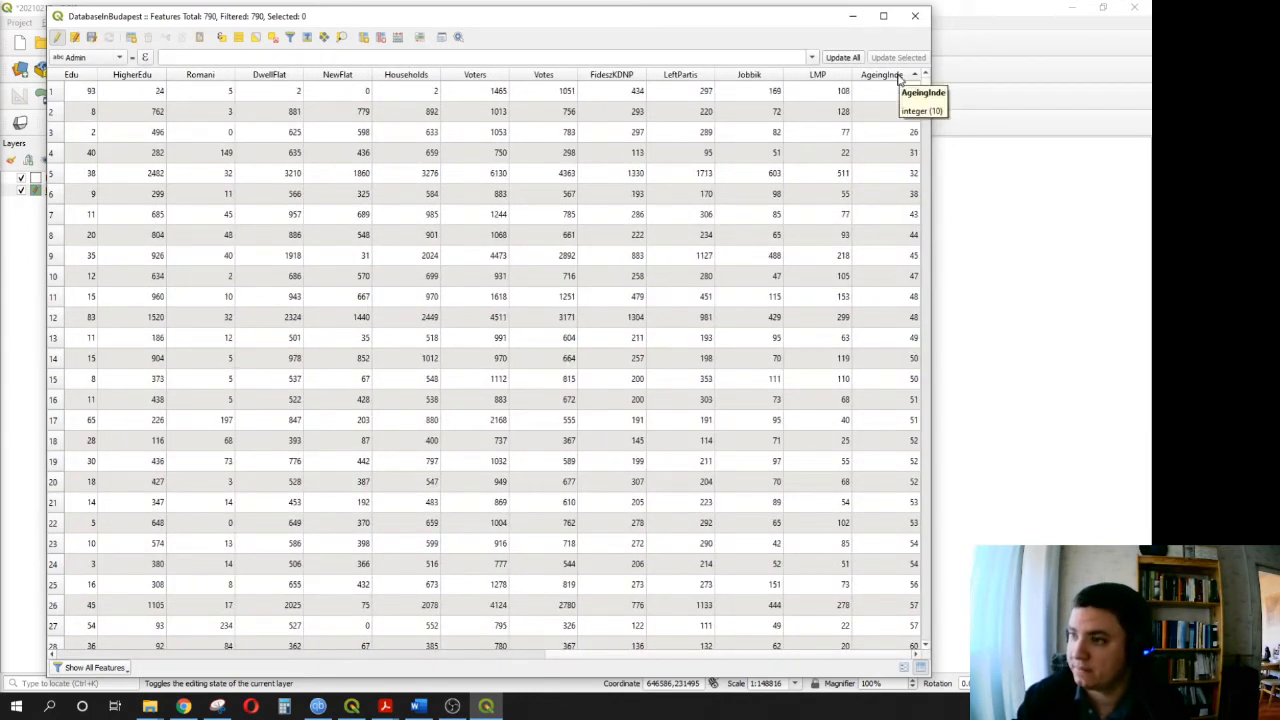
{"action": "left_click", "coordinate": [898, 76]}
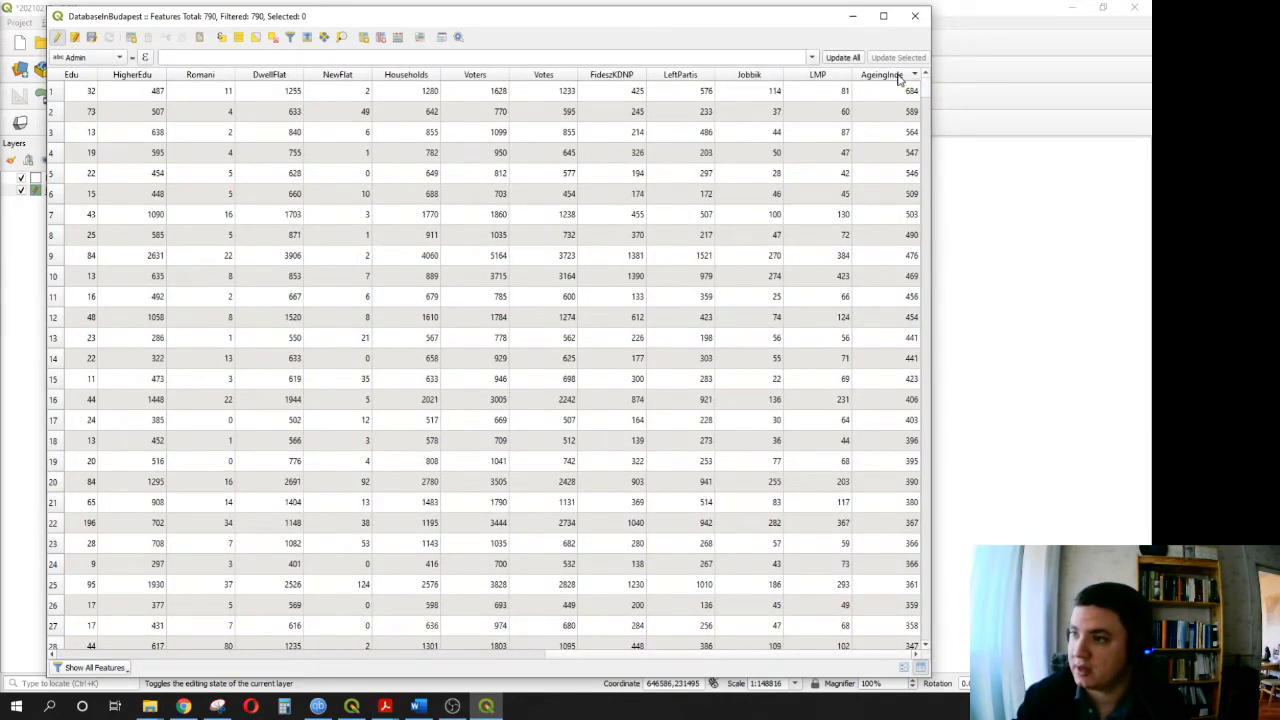
{"action": "left_click", "coordinate": [93, 40]}
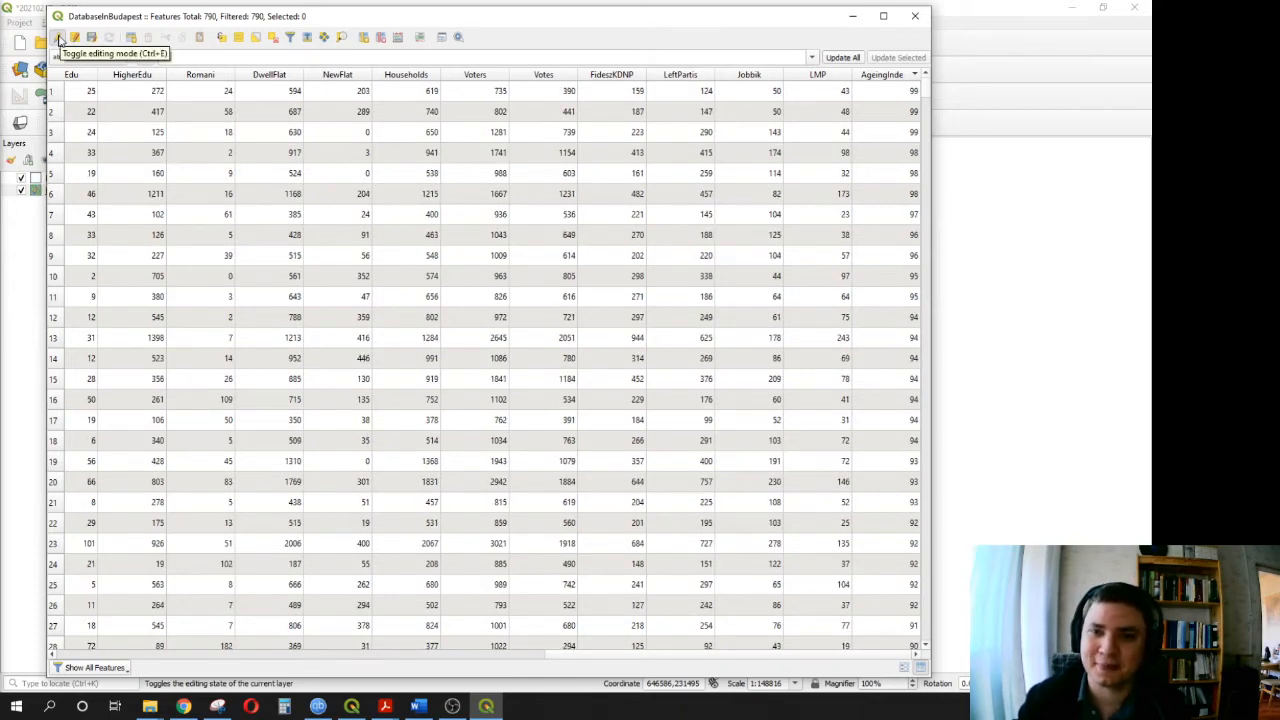
{"action": "left_click", "coordinate": [59, 40]}
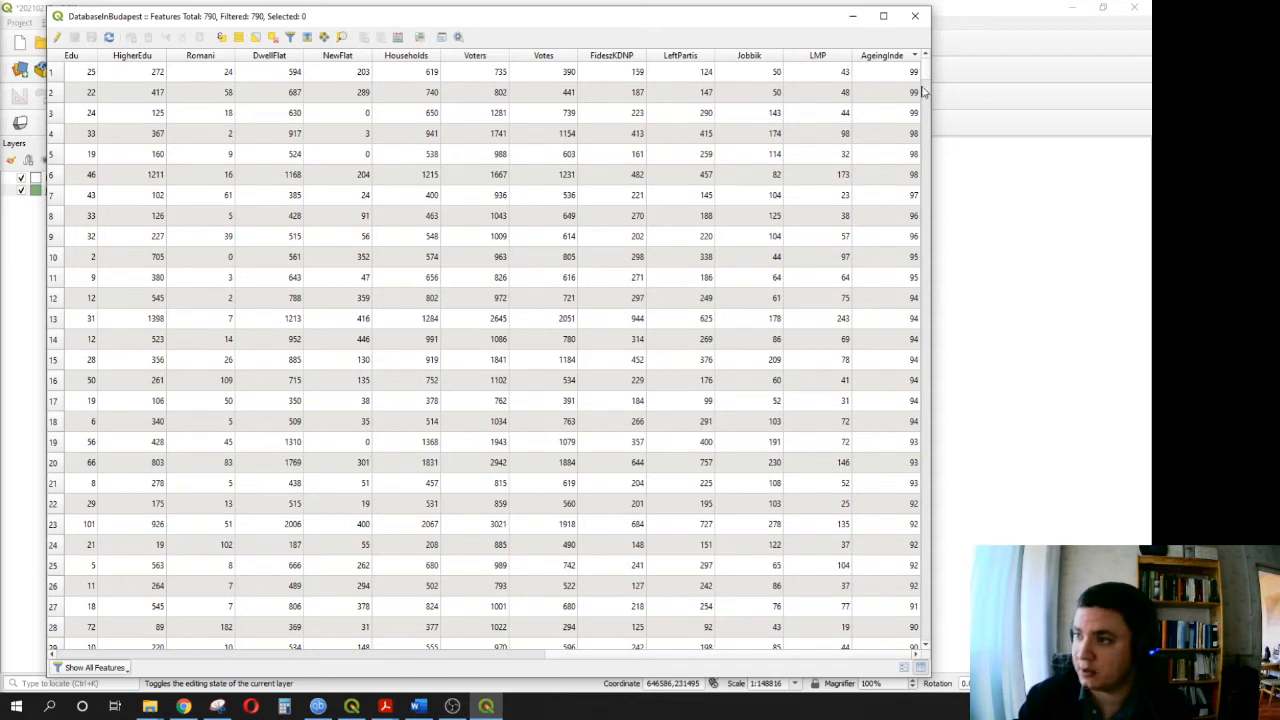
- Re-sort the records by AgeingInde from highest to lowest and look through the ageing index values
{"action": "left_click", "coordinate": [900, 57]}
{"action": "left_click", "coordinate": [886, 57]}
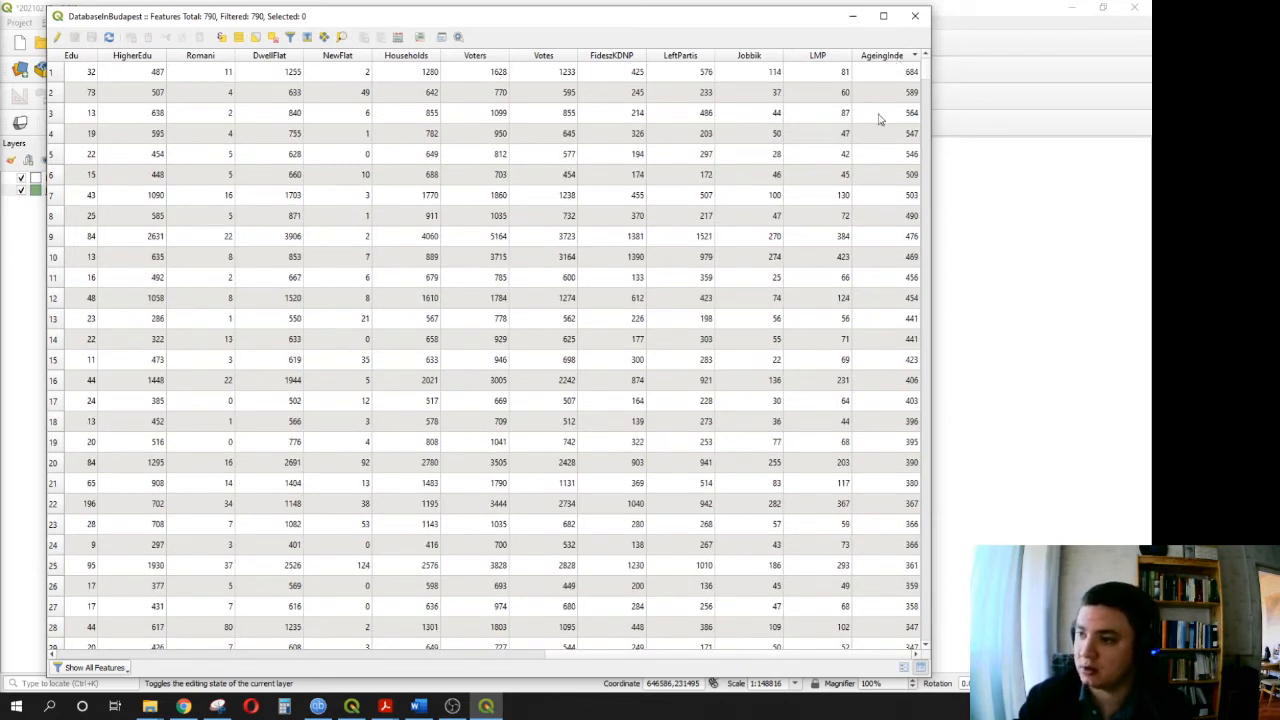
{"action": "scroll", "coordinate": [891, 129], "scroll_direction": "down", "scroll_amount": 20}
{"action": "scroll", "coordinate": [891, 131], "scroll_direction": "down", "scroll_amount": 20}
{"action": "scroll", "coordinate": [891, 131], "scroll_direction": "down", "scroll_amount": 4}
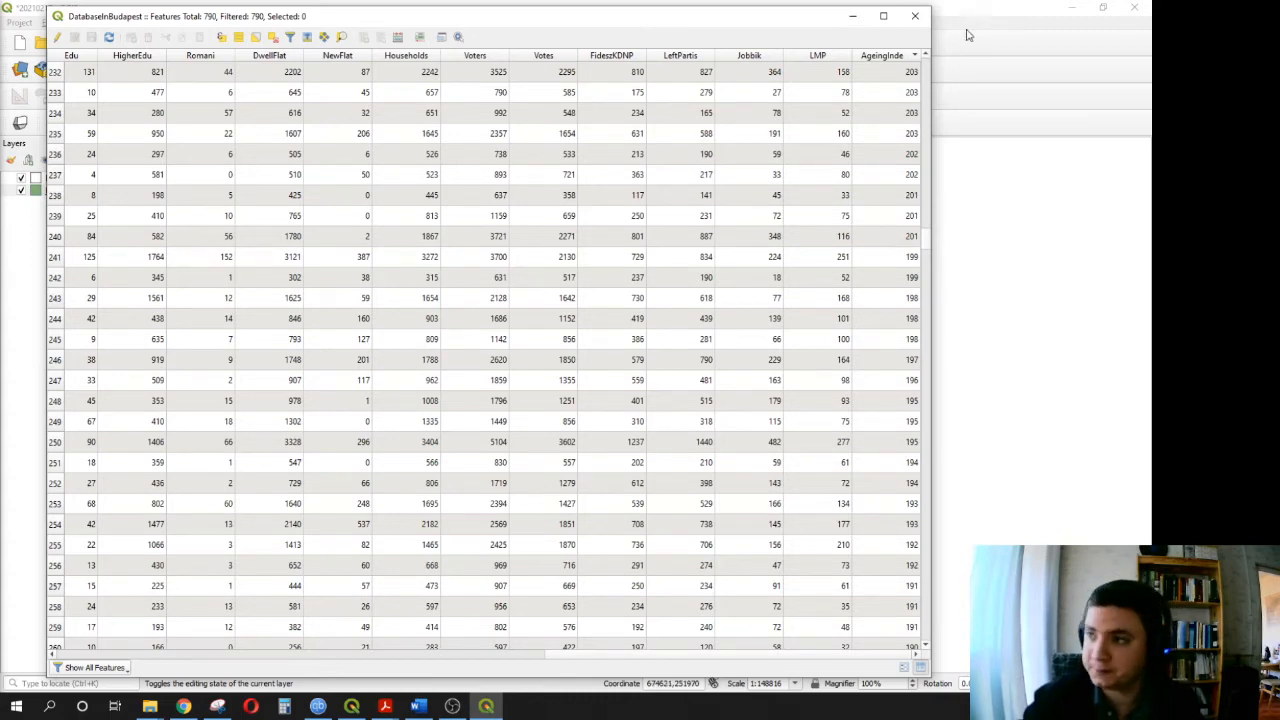
- Close the attribute table and set DatabaseInBudapest to graduated symbology based on the AgeingInde column
{"action": "left_click", "coordinate": [916, 16]}
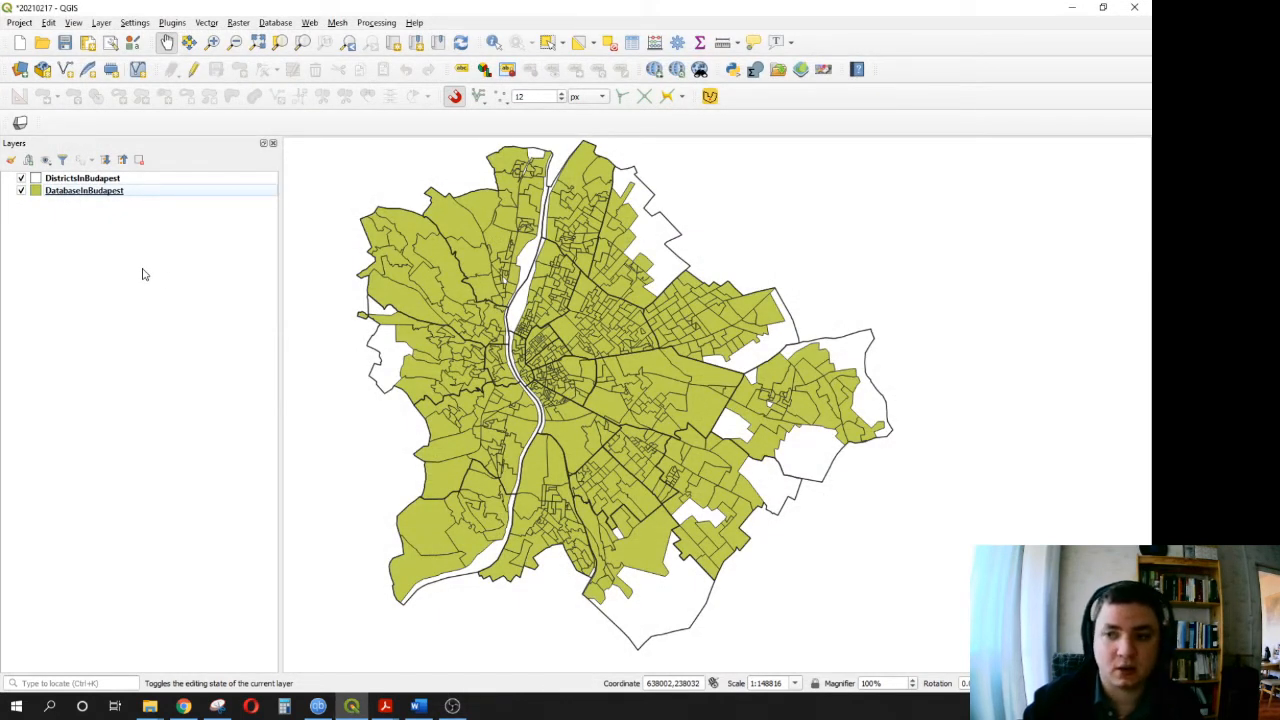
{"action": "right_click", "coordinate": [87, 193]}
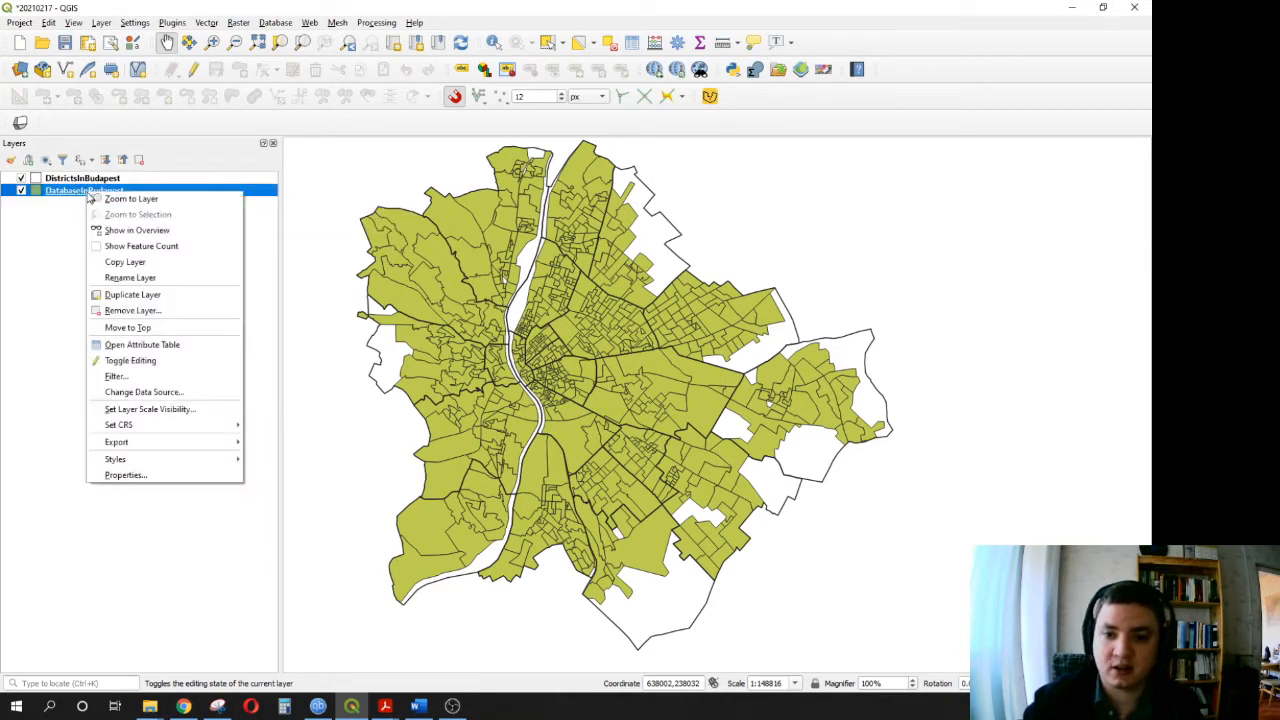
{"action": "left_click", "coordinate": [141, 478]}
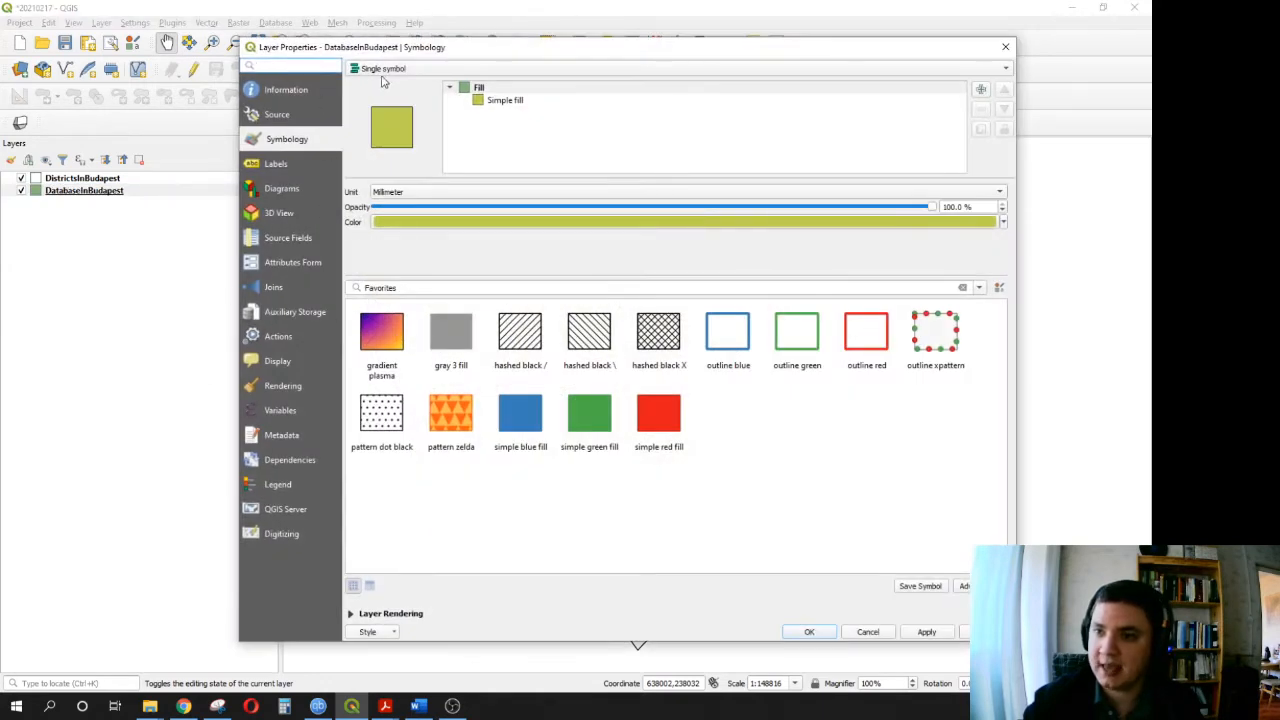
{"action": "left_click", "coordinate": [398, 70]}
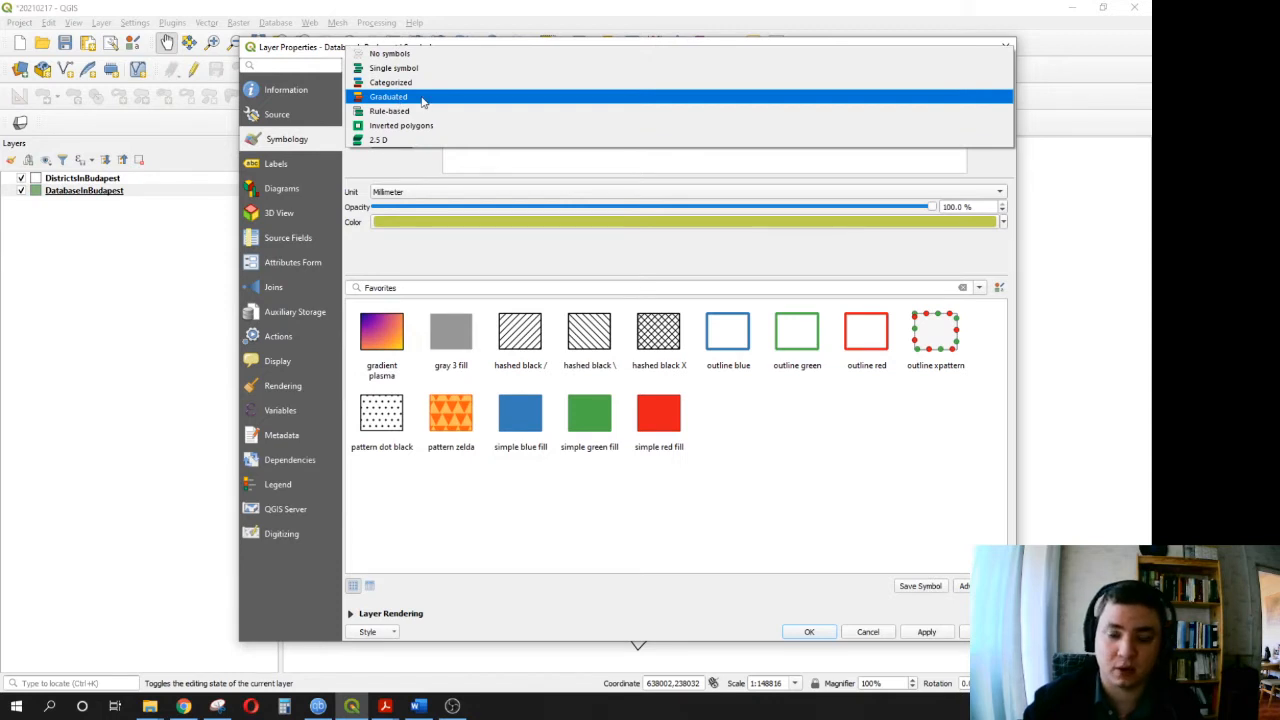
{"action": "left_click", "coordinate": [423, 101]}
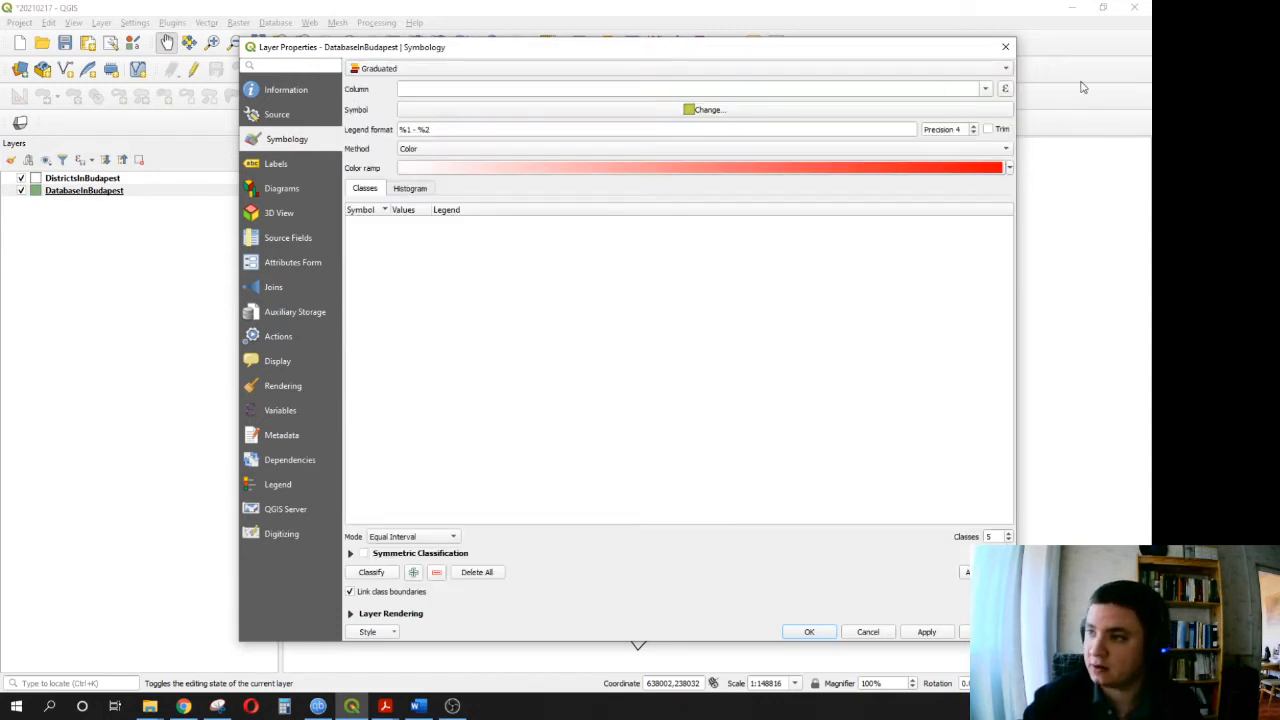
{"action": "left_click", "coordinate": [985, 89]}
{"action": "scroll", "coordinate": [660, 209], "scroll_direction": "down", "scroll_amount": 5}
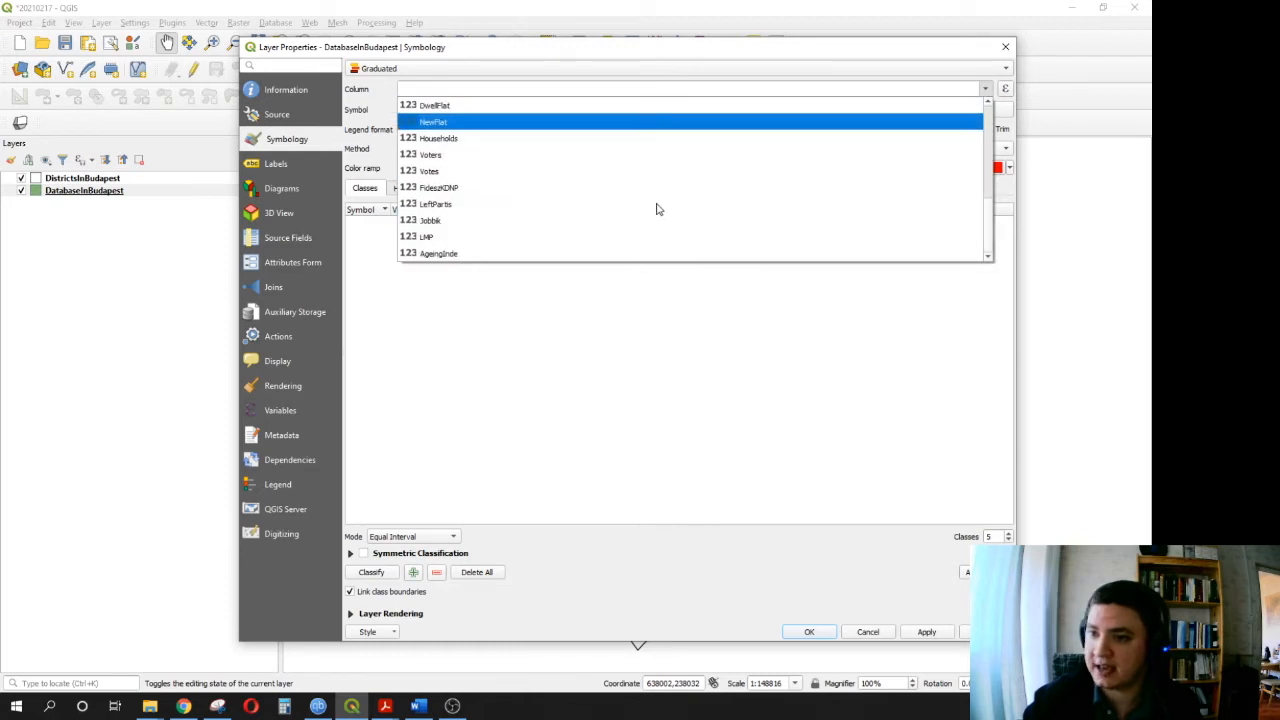
{"action": "left_click", "coordinate": [476, 256]}
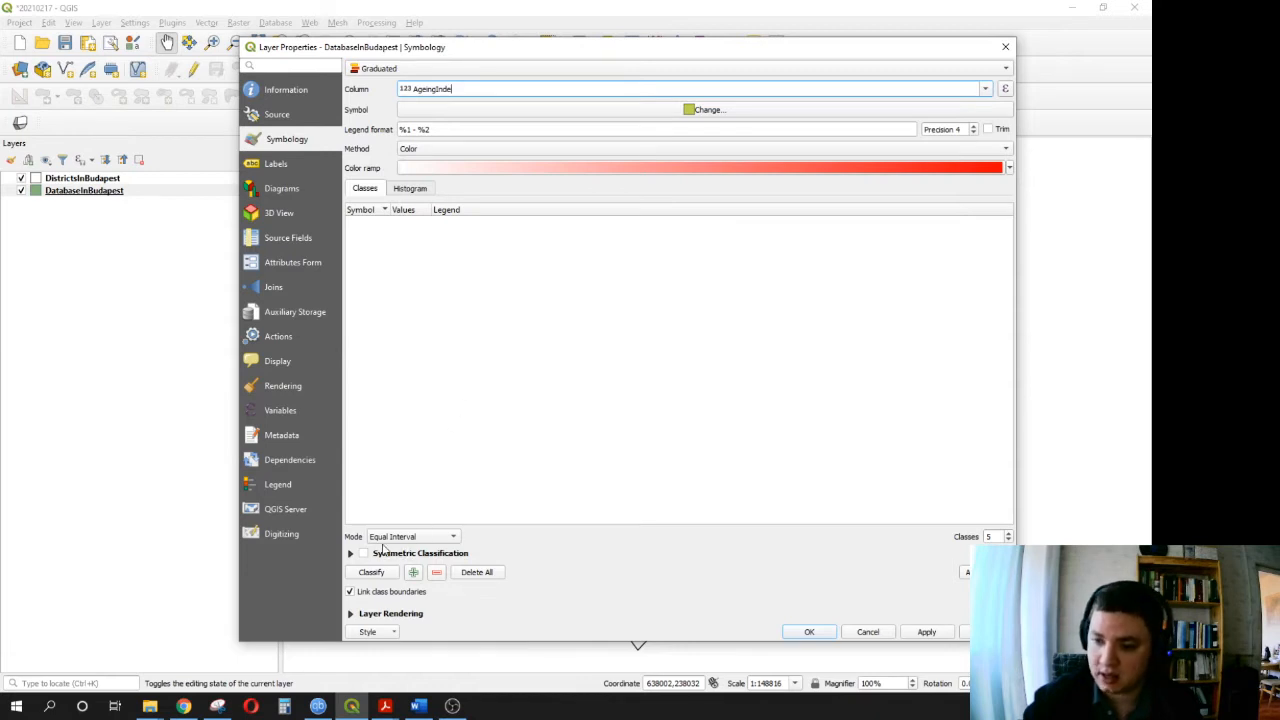
- Classify the AgeingInde symbology by Quantile (Equal Count) and apply it to the layer
{"action": "left_click", "coordinate": [426, 544]}
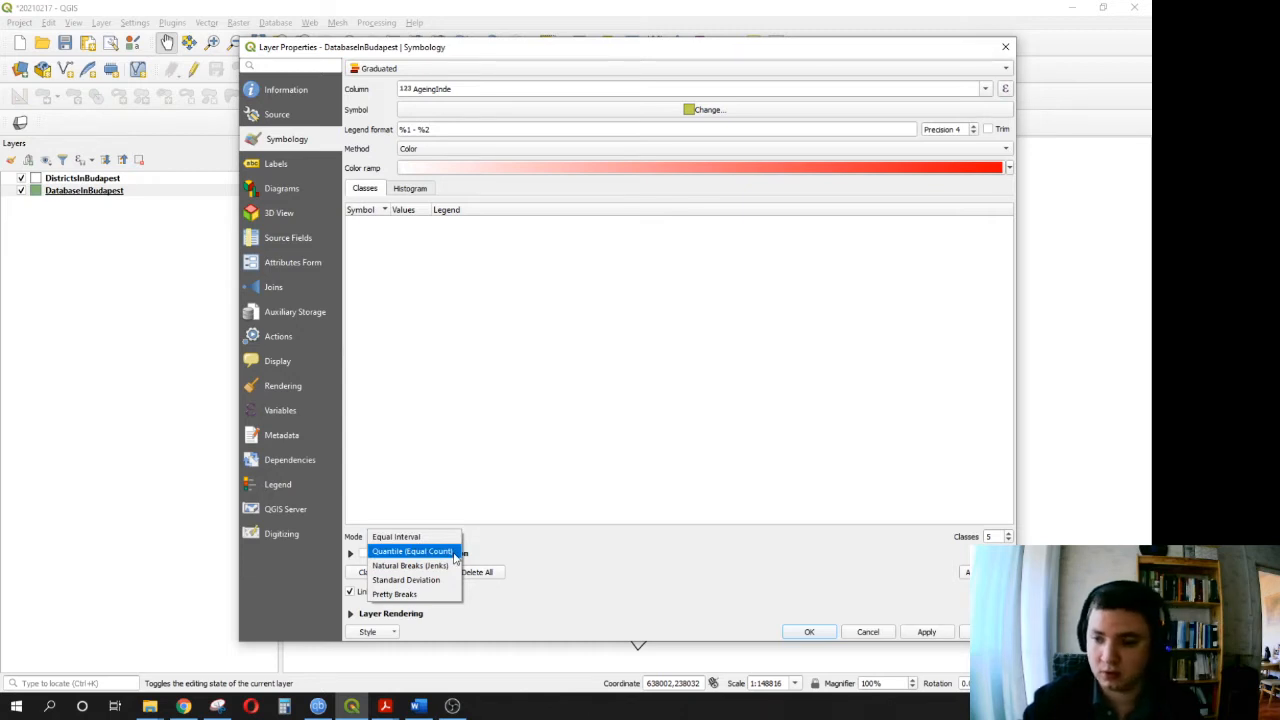
{"action": "left_click", "coordinate": [455, 552]}
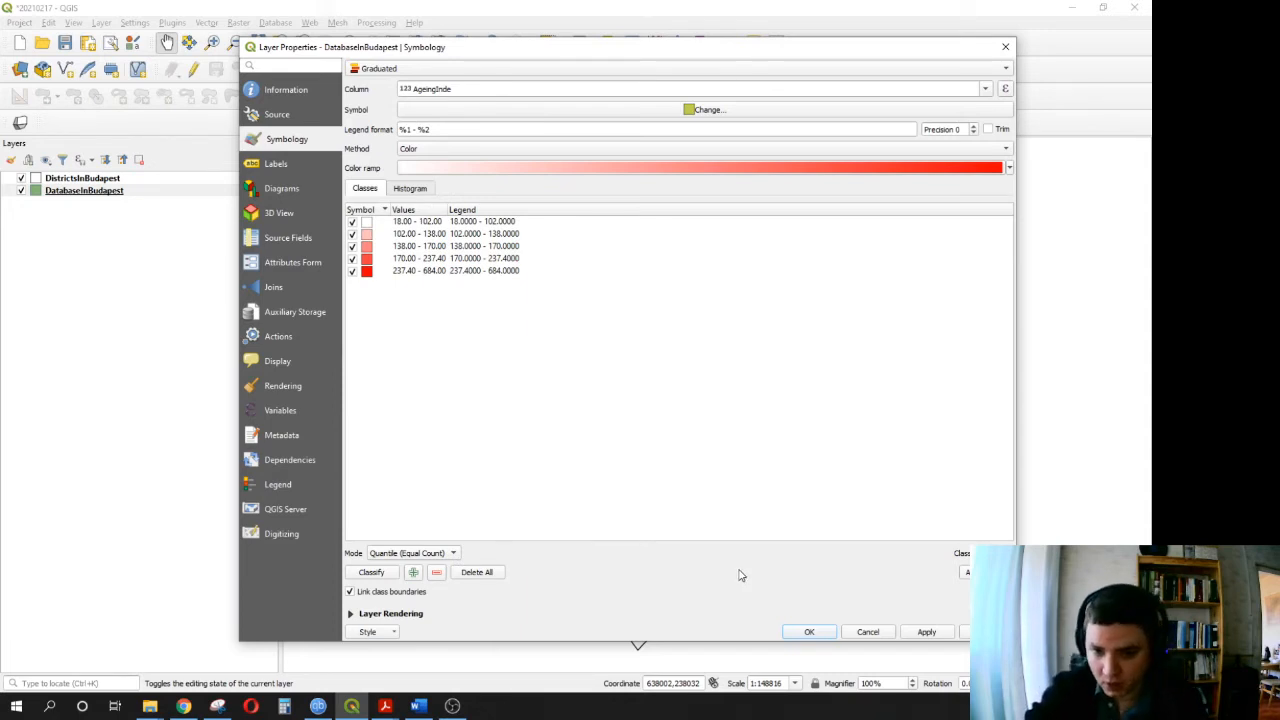
{"action": "left_click", "coordinate": [929, 633]}
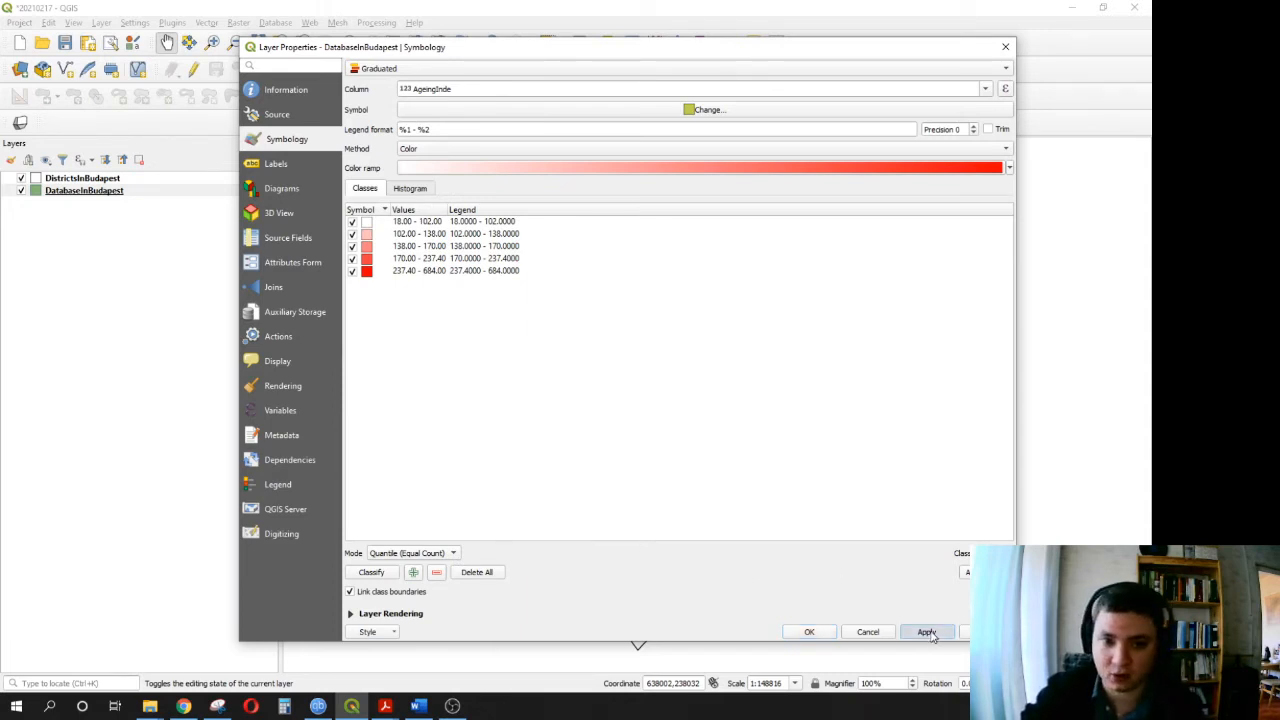
{"action": "left_click", "coordinate": [818, 631]}
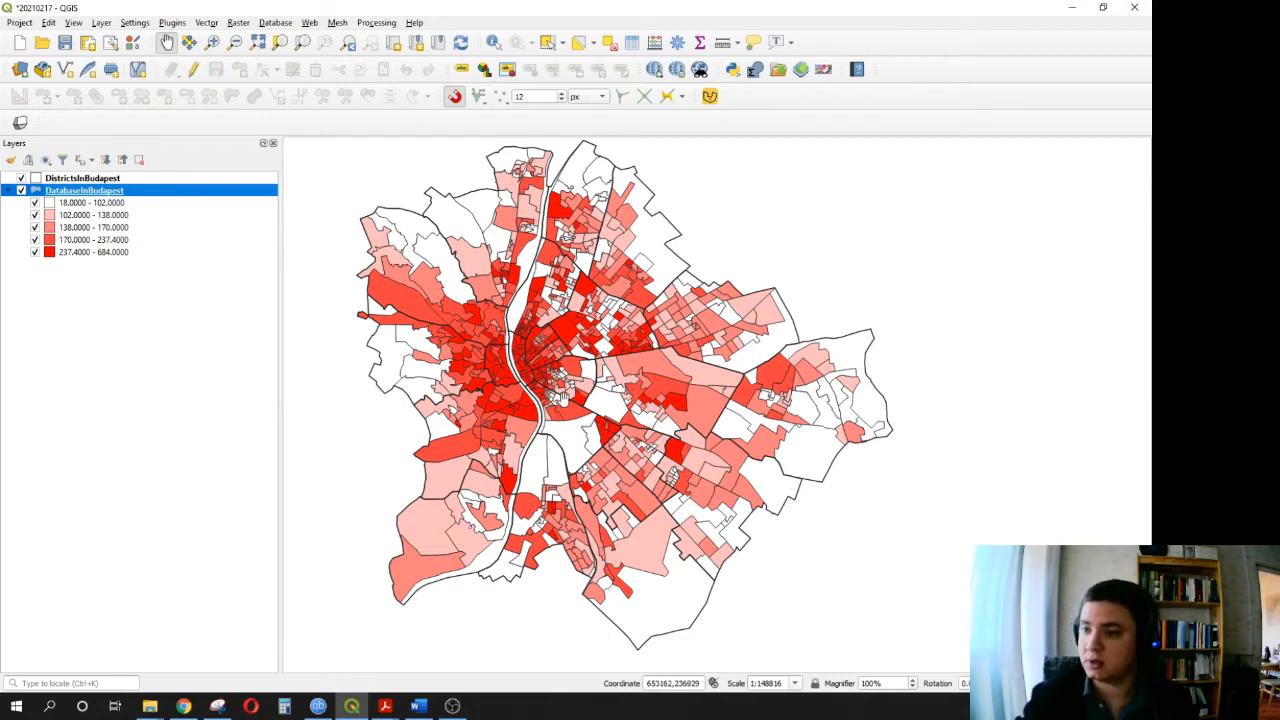
- Examine how the ageing index classes are distributed across Budapest, including the inner and southeastern districts up close
{"action": "scroll", "coordinate": [527, 392], "scroll_direction": "up", "scroll_amount": 1}
{"action": "scroll", "coordinate": [670, 452], "scroll_direction": "down", "scroll_amount": 1}
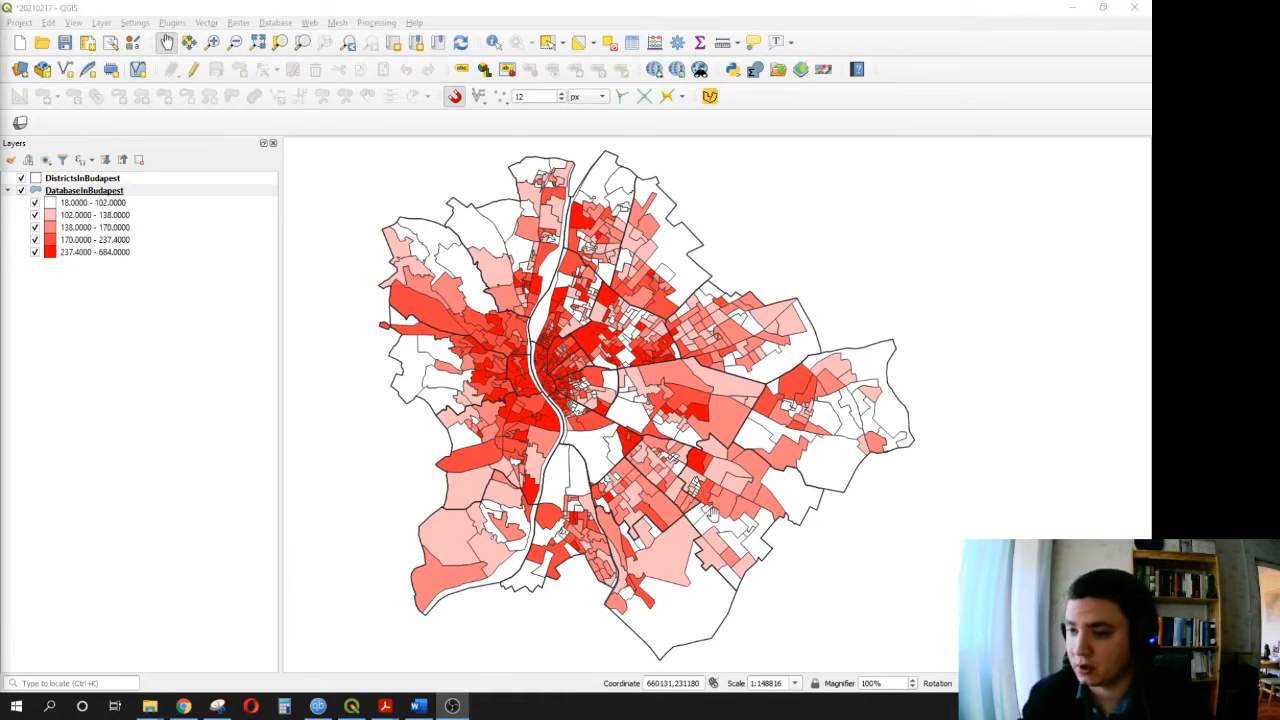
{"action": "scroll", "coordinate": [693, 492], "scroll_direction": "up", "scroll_amount": 1}
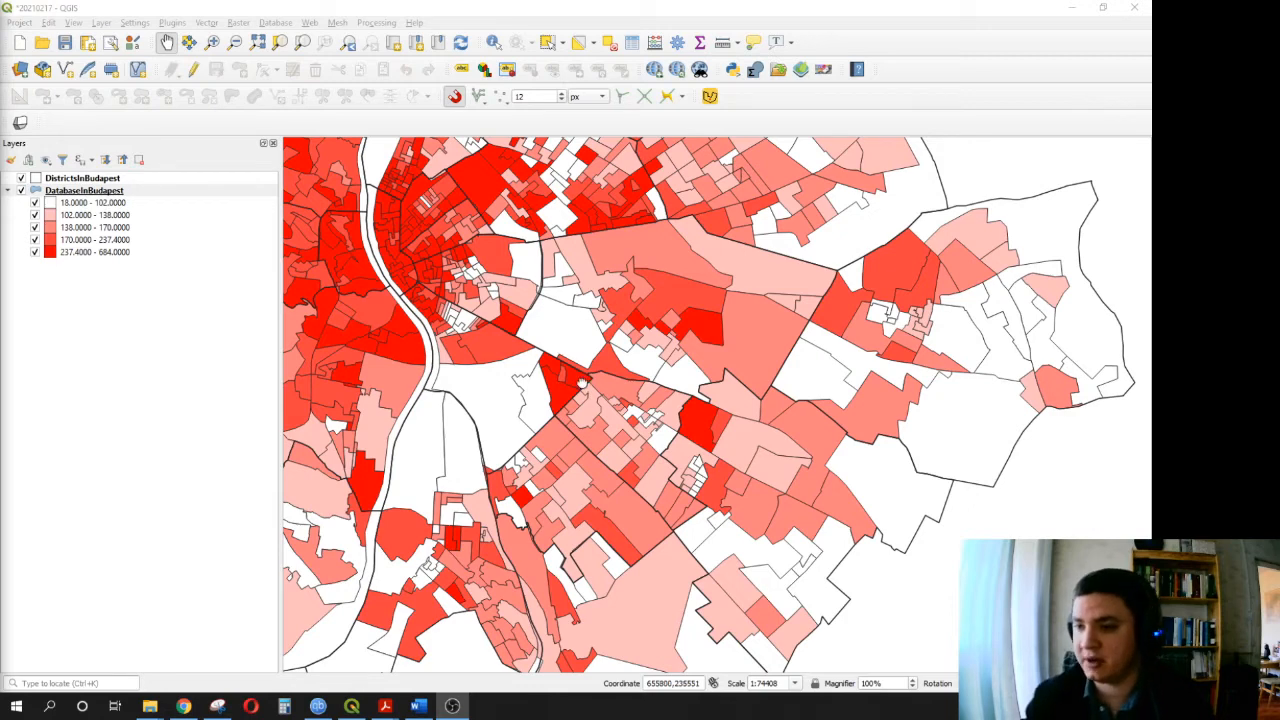
{"action": "left_click_drag", "start_coordinate": [578, 377], "coordinate": [633, 437]}
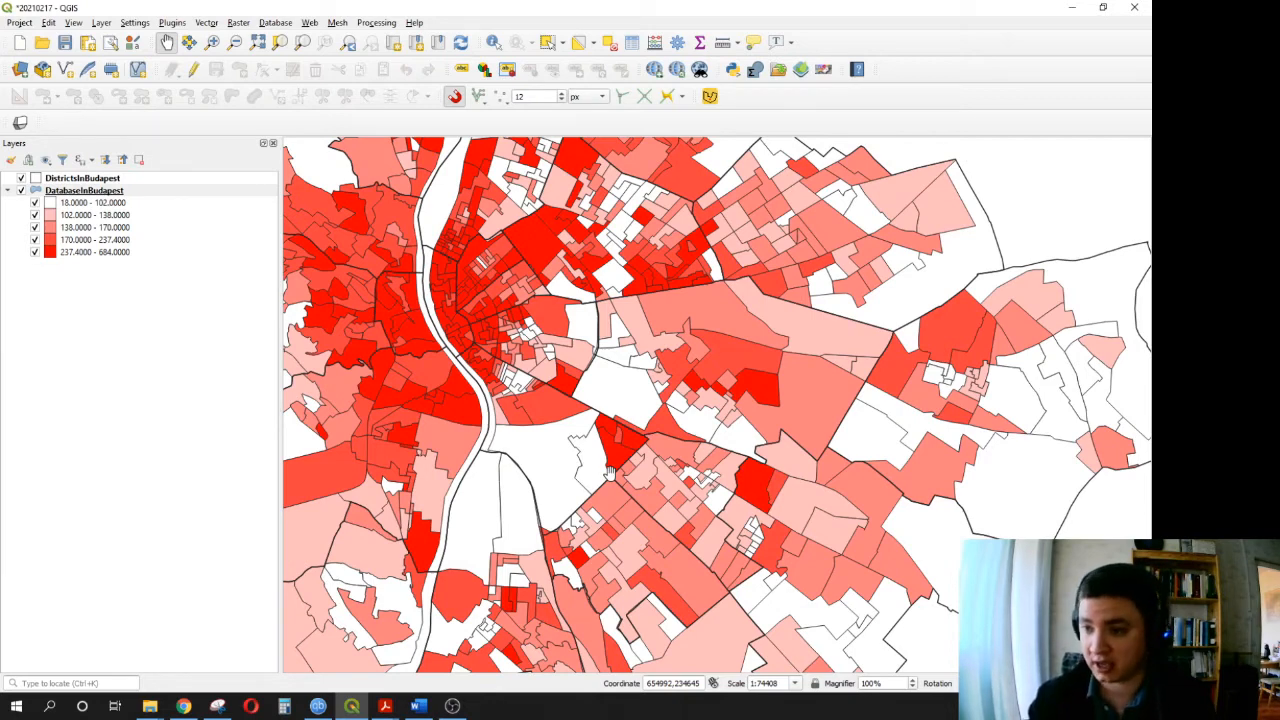
{"action": "scroll", "coordinate": [615, 450], "scroll_direction": "down", "scroll_amount": 1}
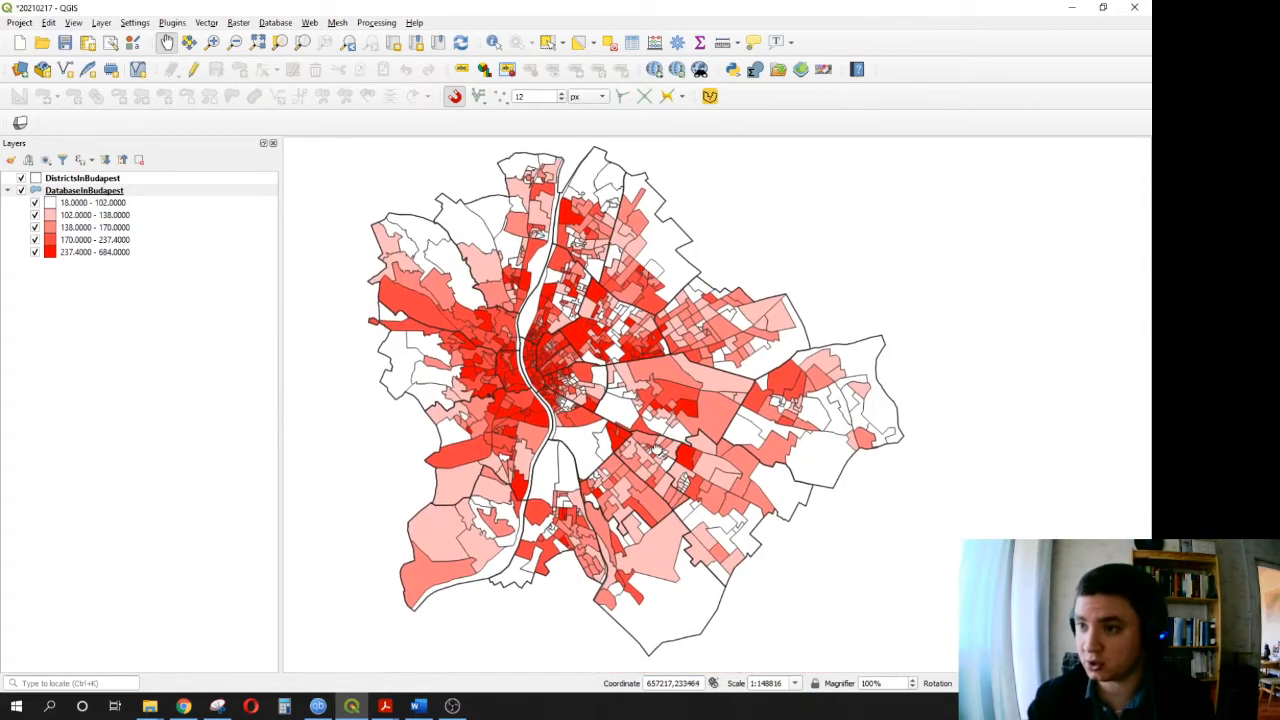
{"action": "left_click_drag", "start_coordinate": [690, 455], "coordinate": [683, 455]}
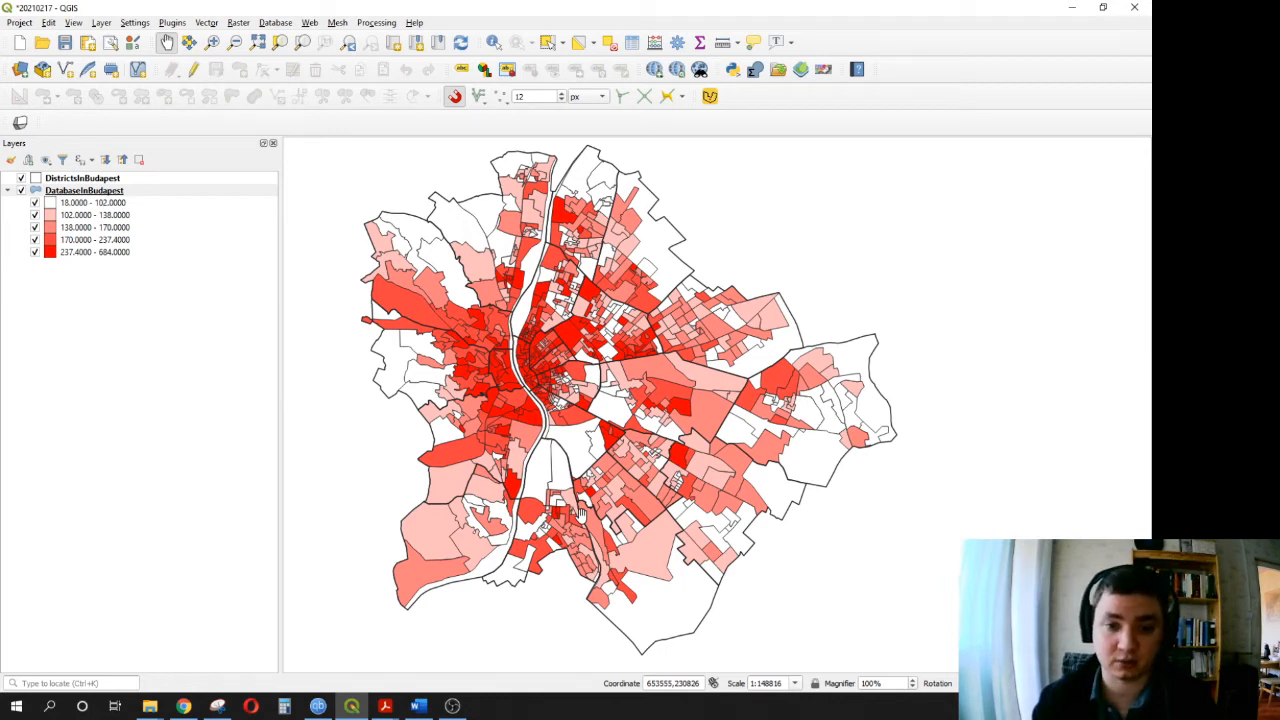
- Open the Field Calculator from the DatabaseInBudapest attribute table and name the new field HighStatus
{"action": "left_click", "coordinate": [80, 190]}
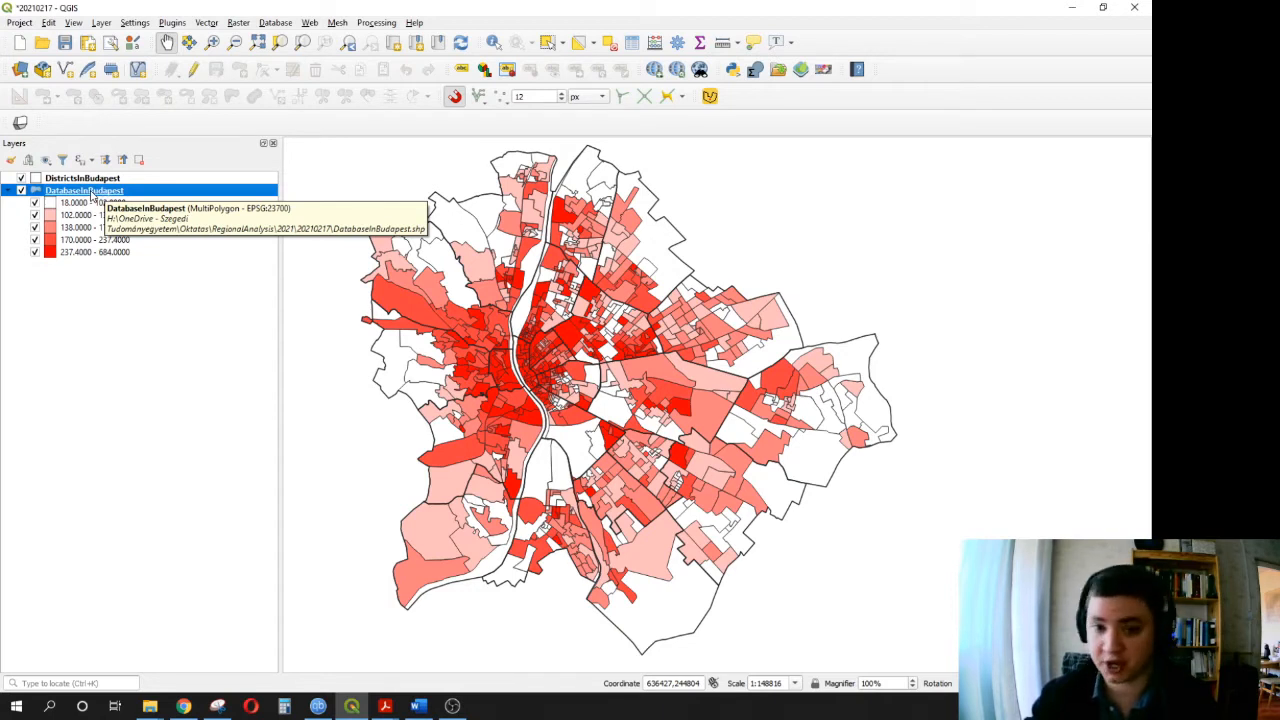
{"action": "left_click", "coordinate": [632, 43]}
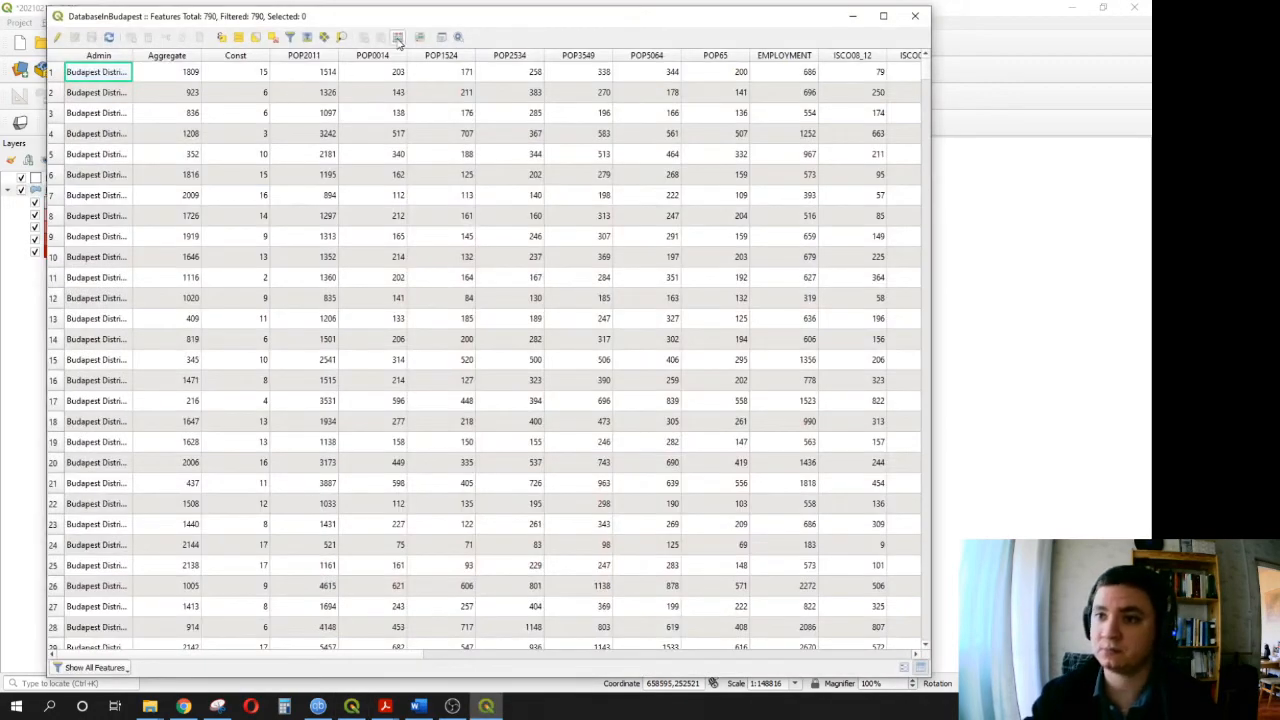
{"action": "left_click", "coordinate": [397, 40]}
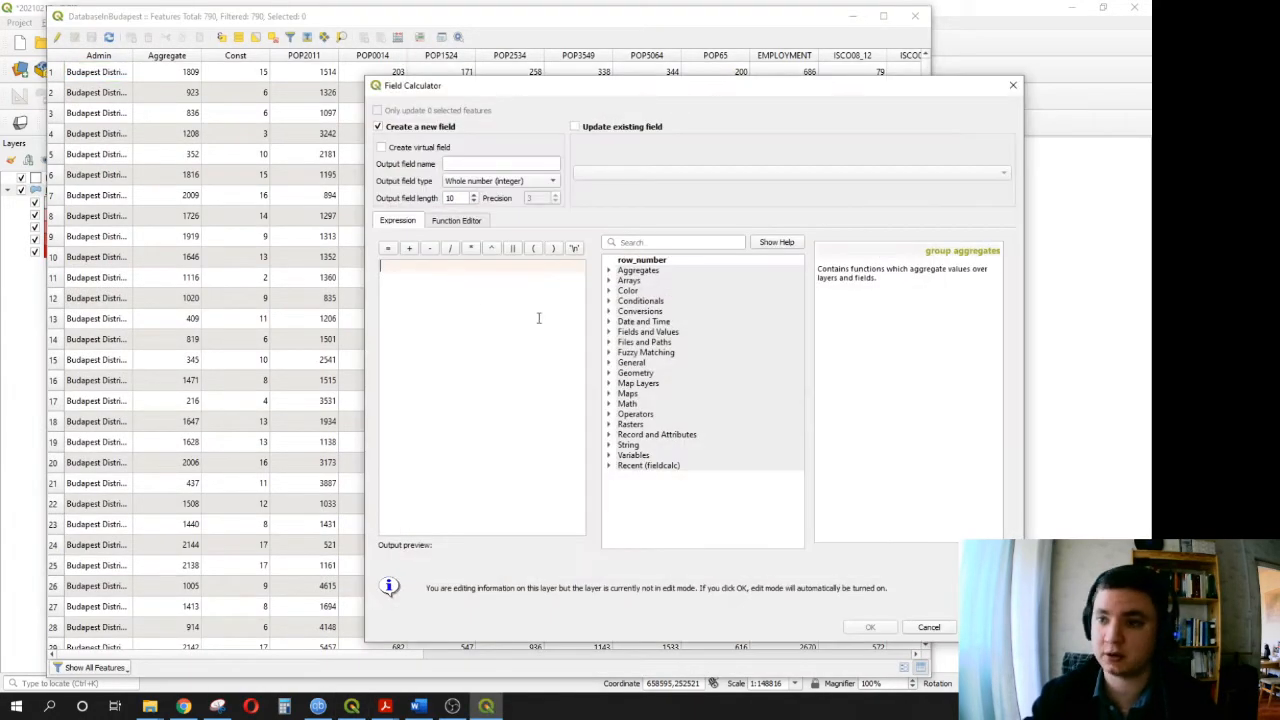
{"action": "left_click_drag", "start_coordinate": [575, 93], "coordinate": [544, 76]}
{"action": "left_click", "coordinate": [491, 143]}
{"action": "type", "text": "gh"}
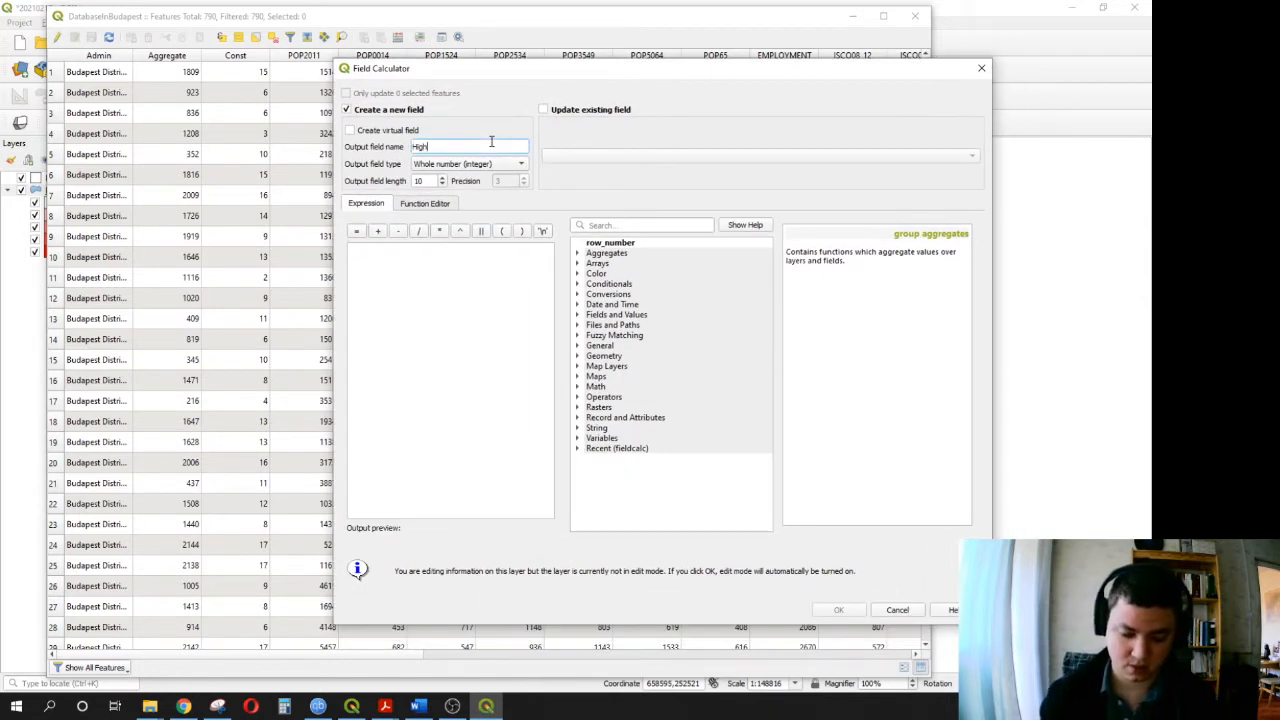
{"action": "type", "text": "Status"}
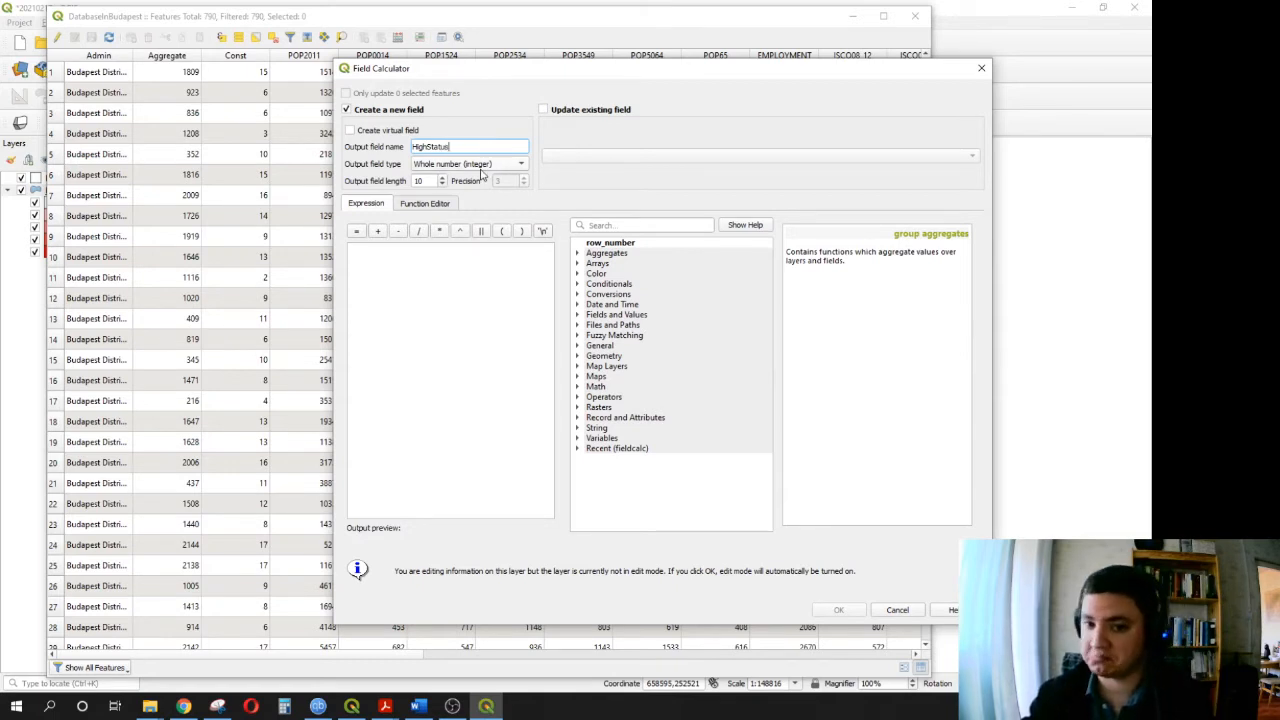
- Make HighStatus a decimal number (real) field with a precision of 2
{"action": "left_click", "coordinate": [460, 166]}
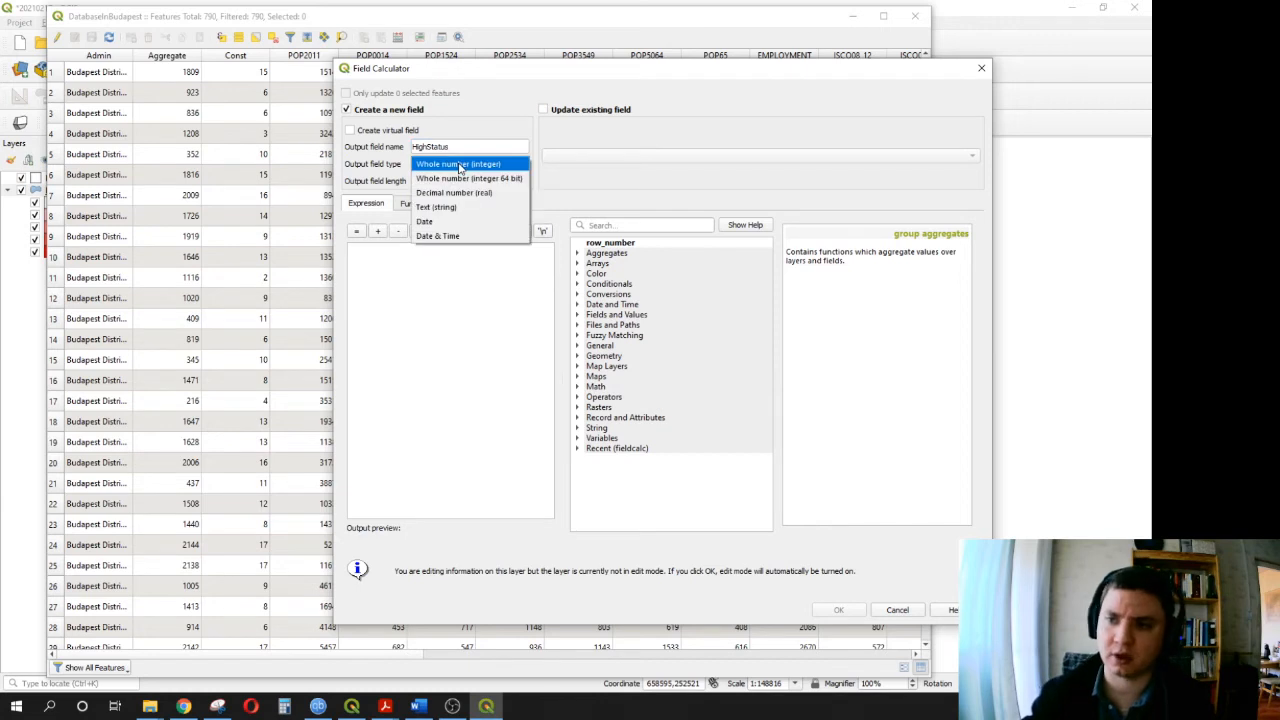
{"action": "left_click", "coordinate": [455, 192]}
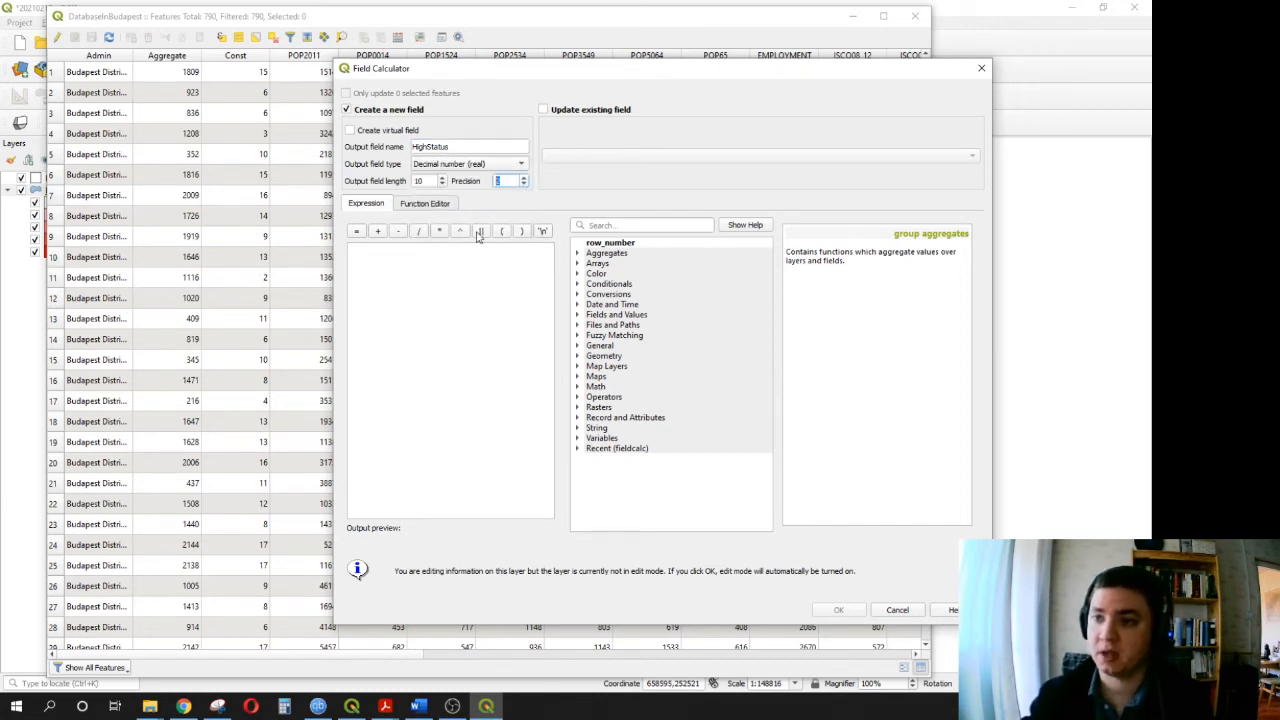
{"action": "left_click", "coordinate": [523, 184]}
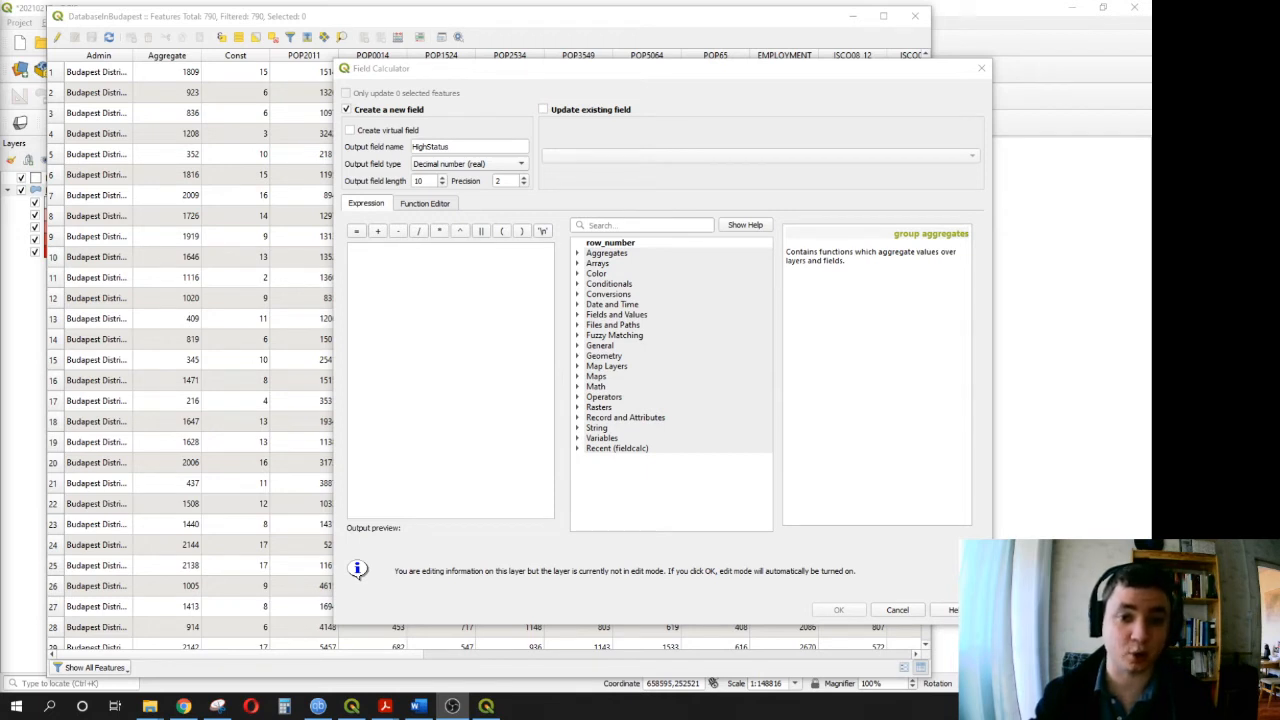
- Create the HighStatus field from the expression "ISCO08_12" / "EMPLOYMENT" * 100
{"action": "left_click", "coordinate": [484, 274]}
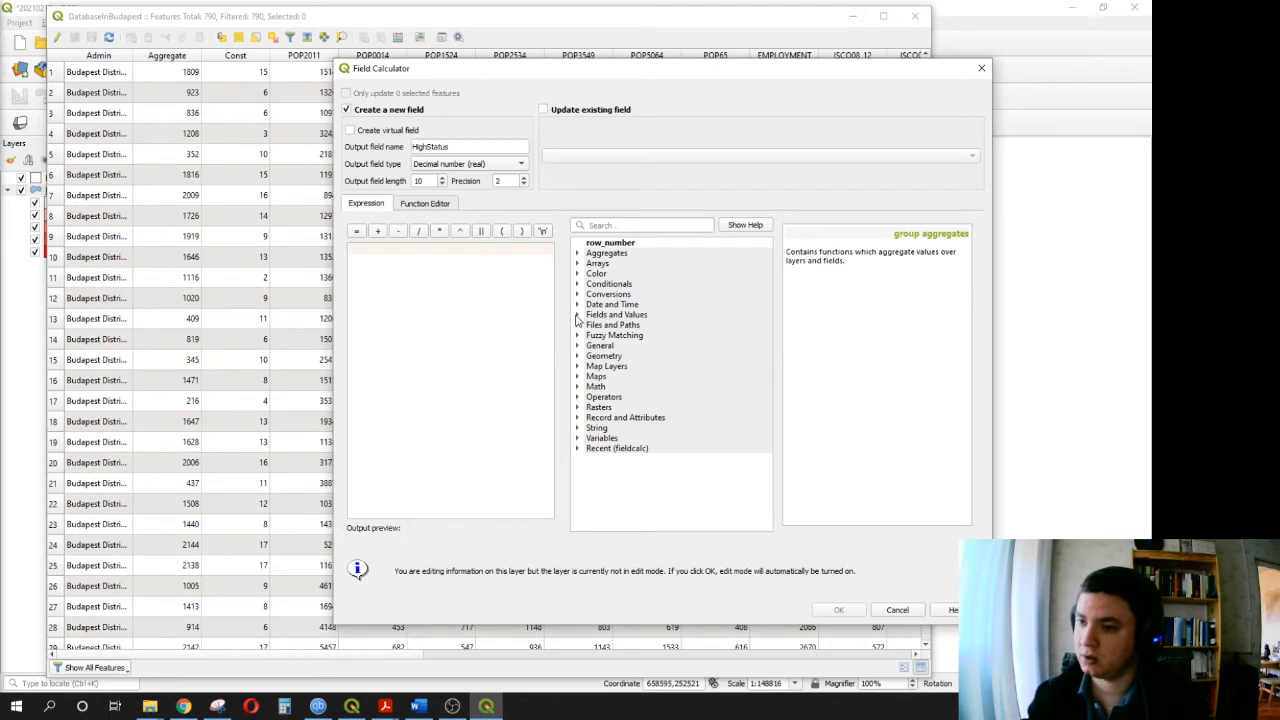
{"action": "left_click", "coordinate": [577, 318]}
{"action": "scroll", "coordinate": [650, 405], "scroll_direction": "down", "scroll_amount": 3}
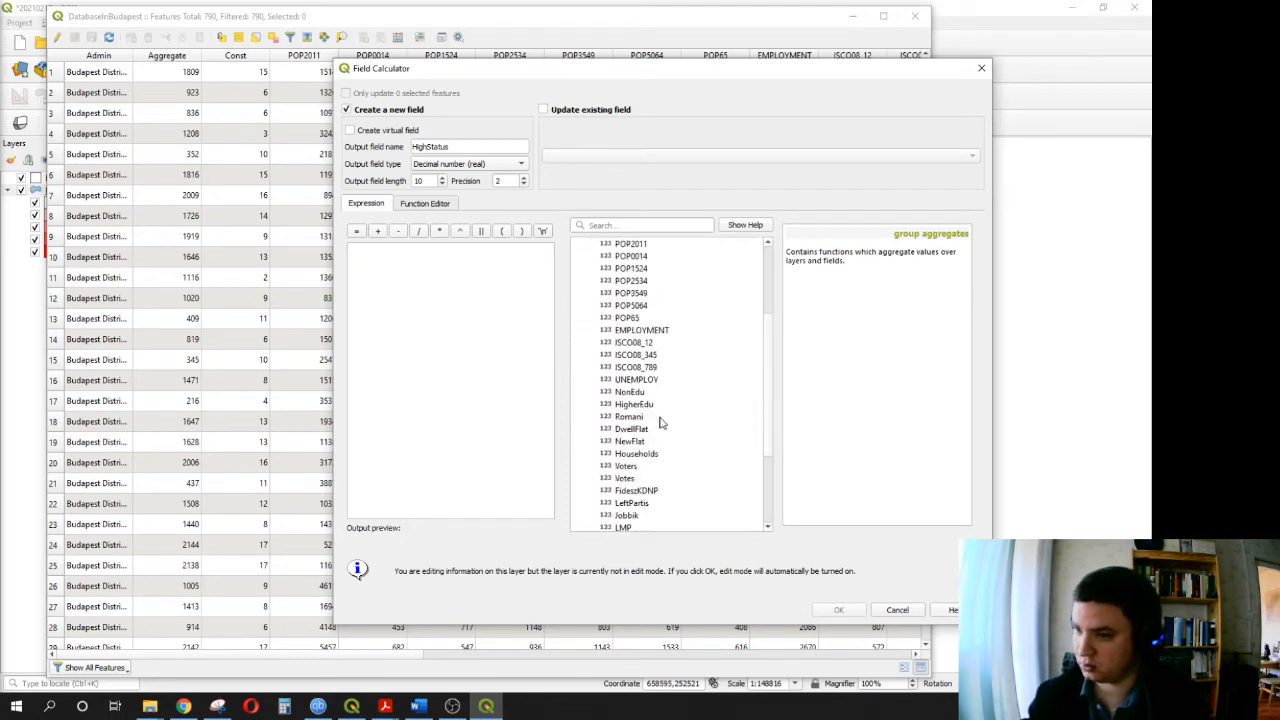
{"action": "double_click", "coordinate": [636, 345]}
{"action": "type", "text": "/"}
{"action": "scroll", "coordinate": [685, 404], "scroll_direction": "up", "scroll_amount": 1}
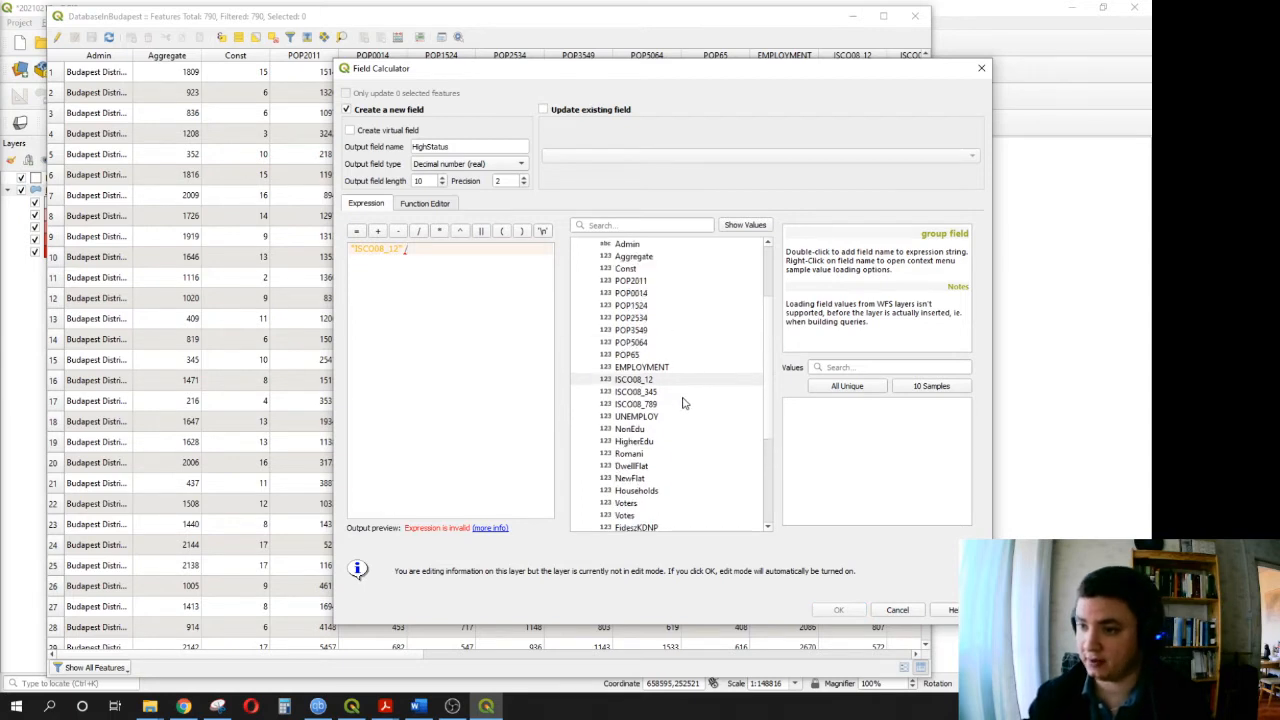
{"action": "double_click", "coordinate": [665, 368]}
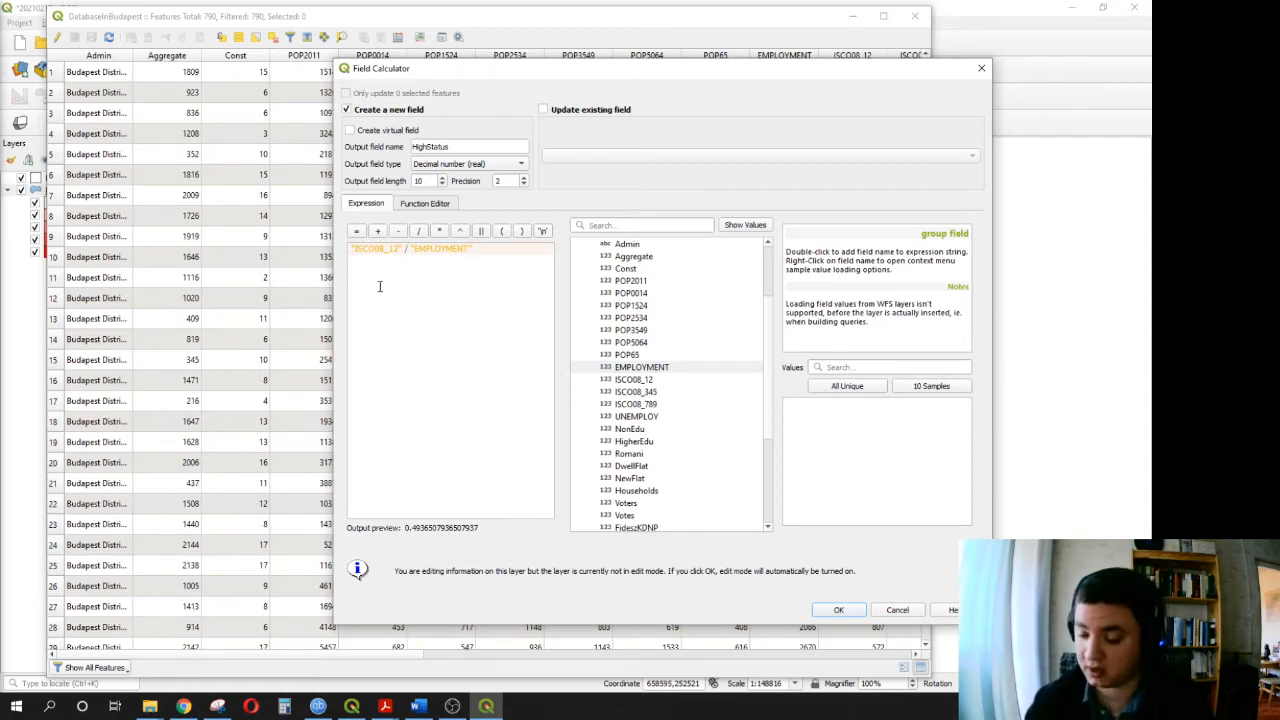
{"action": "type", "text": "*100"}
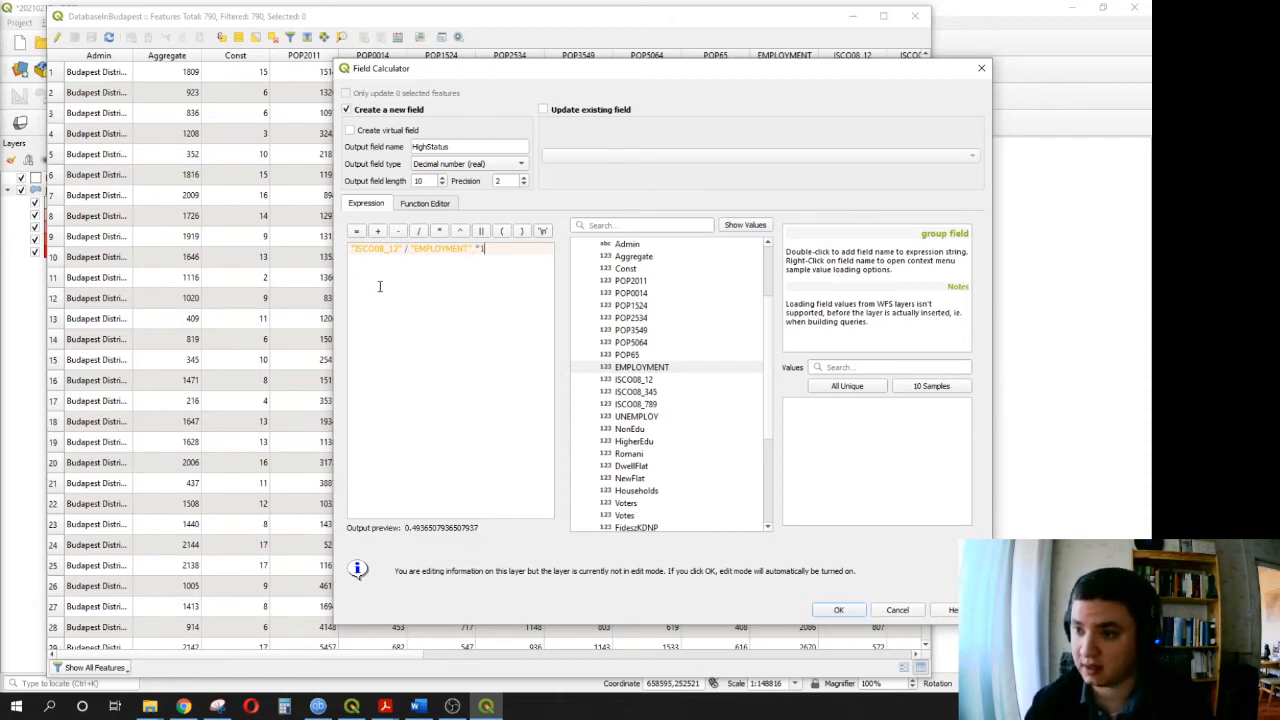
{"action": "left_click", "coordinate": [481, 249]}
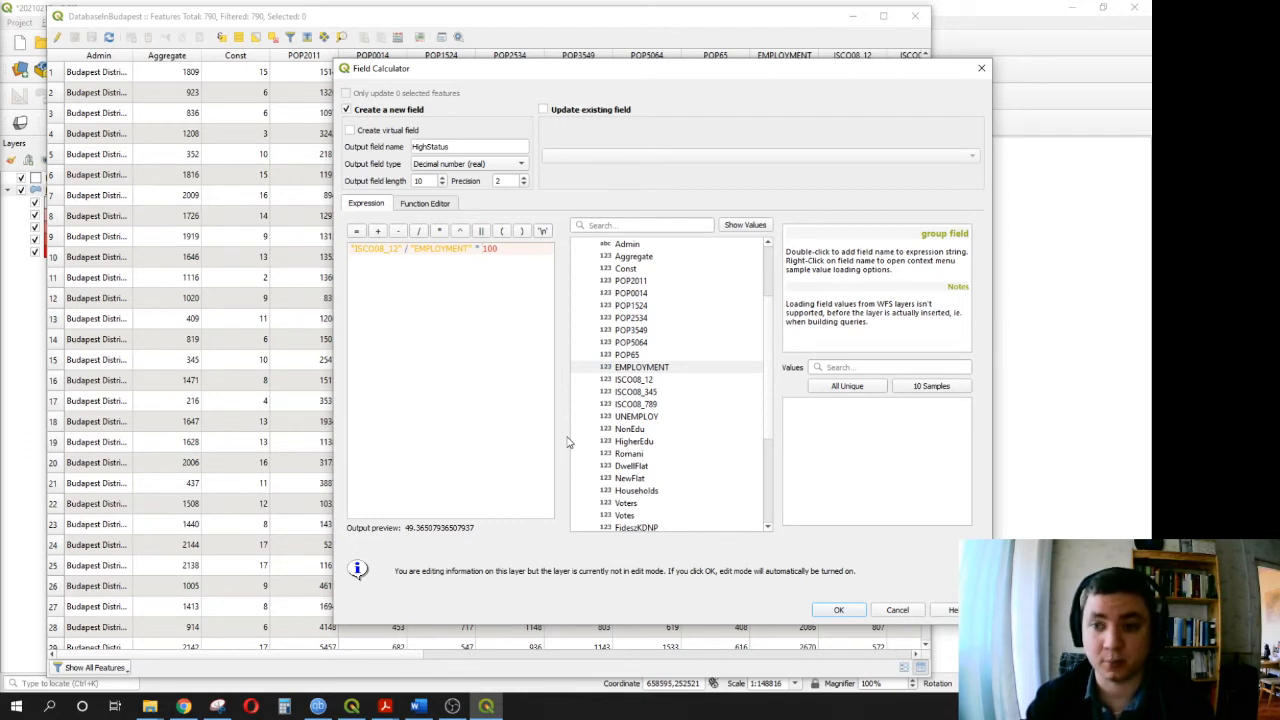
{"action": "left_click", "coordinate": [840, 611]}
- Check the HighStatus column and end layer editing with the edits saved, then close the attribute table and save the project
{"action": "left_click_drag", "start_coordinate": [378, 655], "coordinate": [648, 662]}
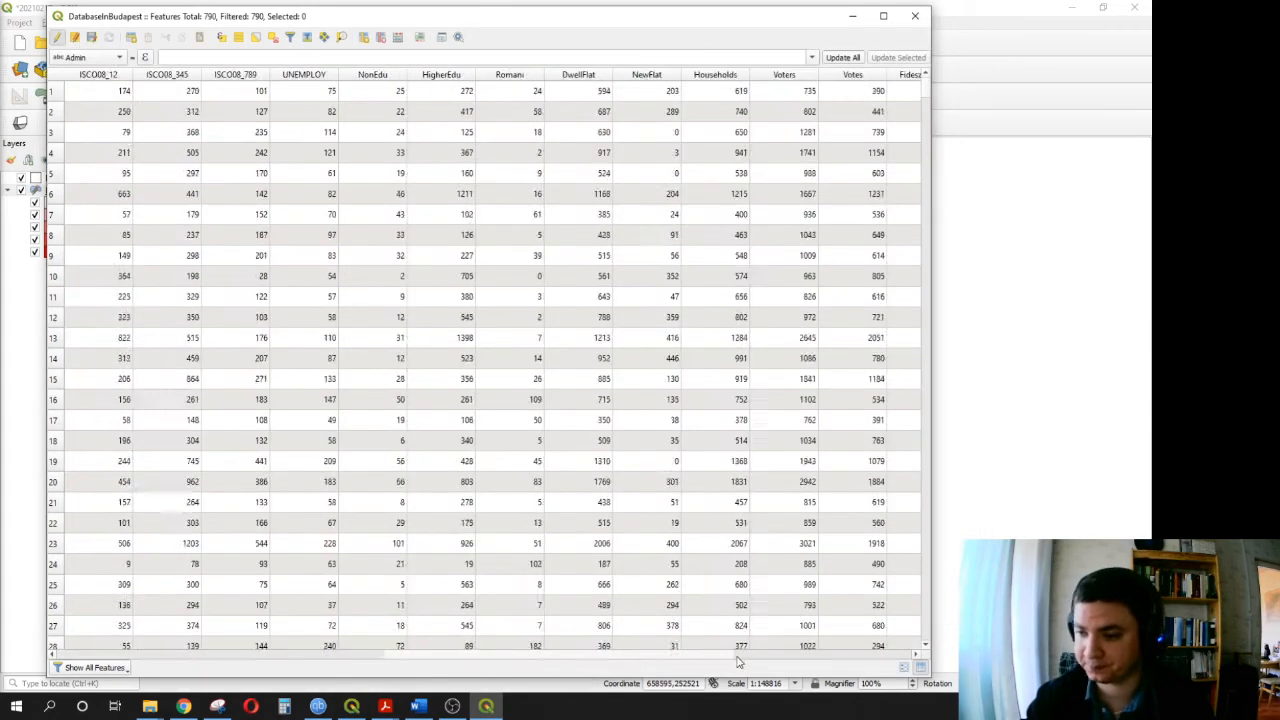
{"action": "left_click", "coordinate": [648, 656]}
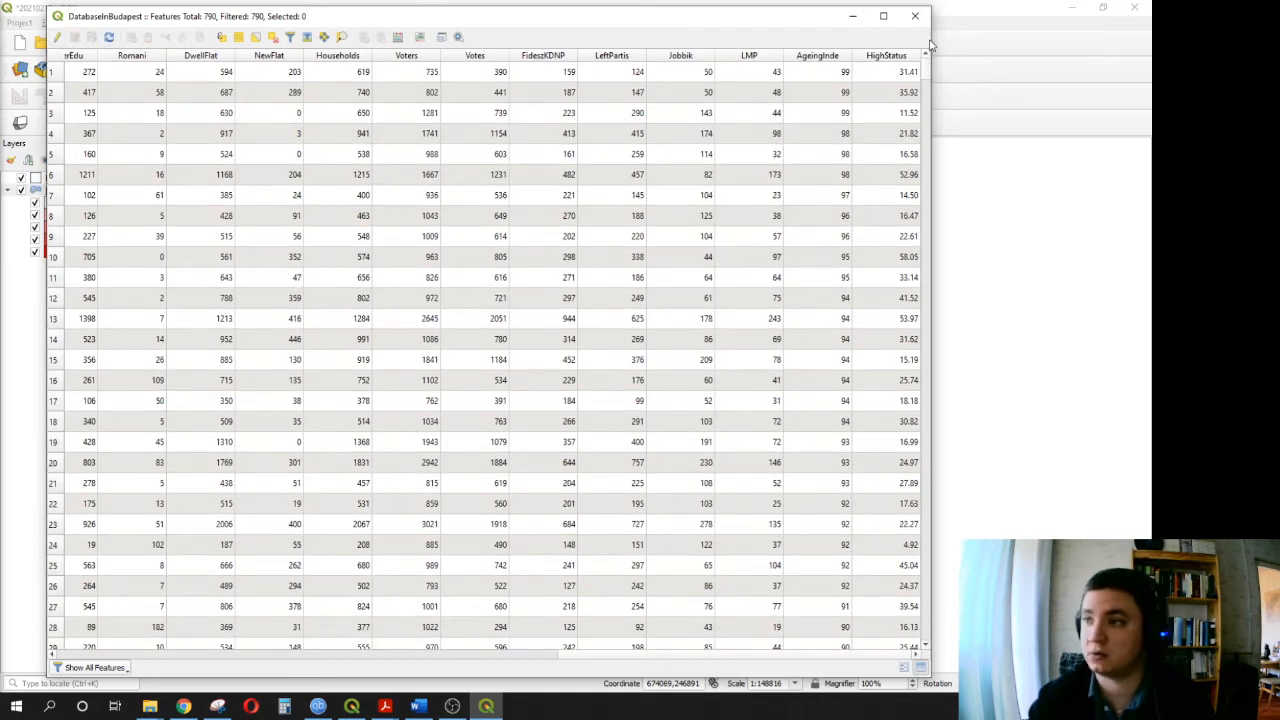
{"action": "left_click", "coordinate": [914, 16]}
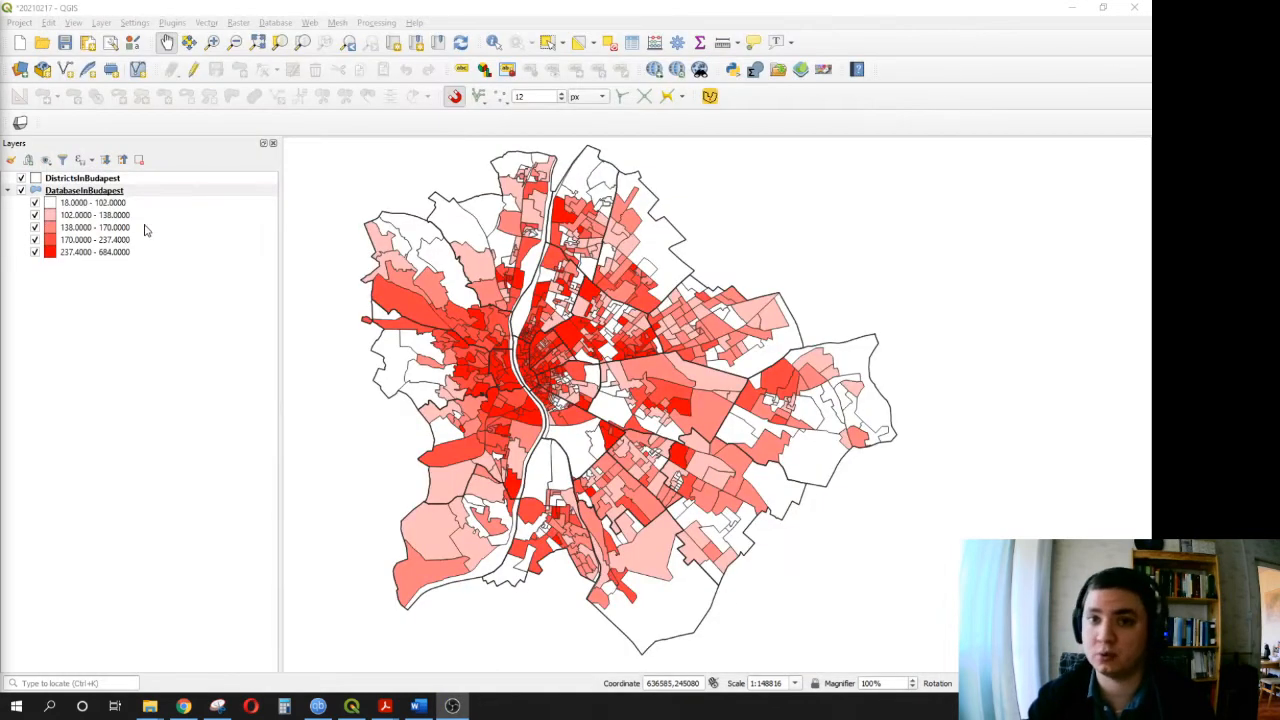
{"action": "left_click", "coordinate": [62, 56]}
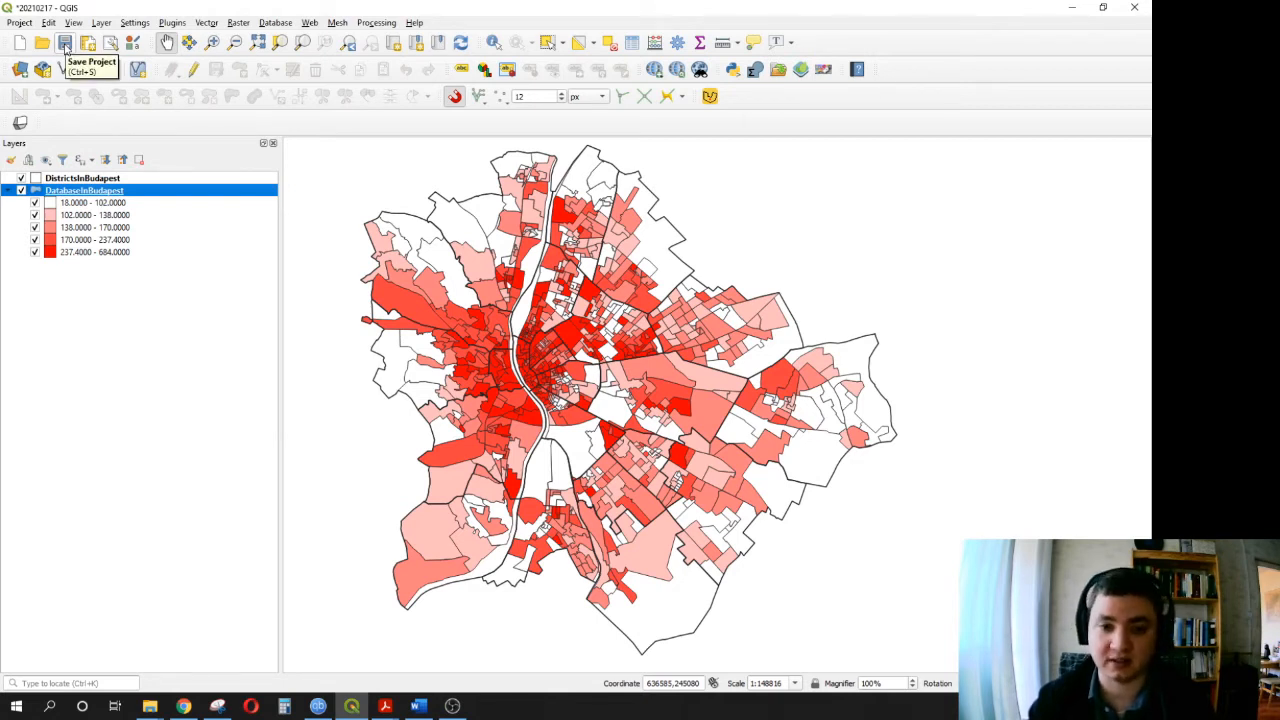
{"action": "left_click", "coordinate": [64, 43]}
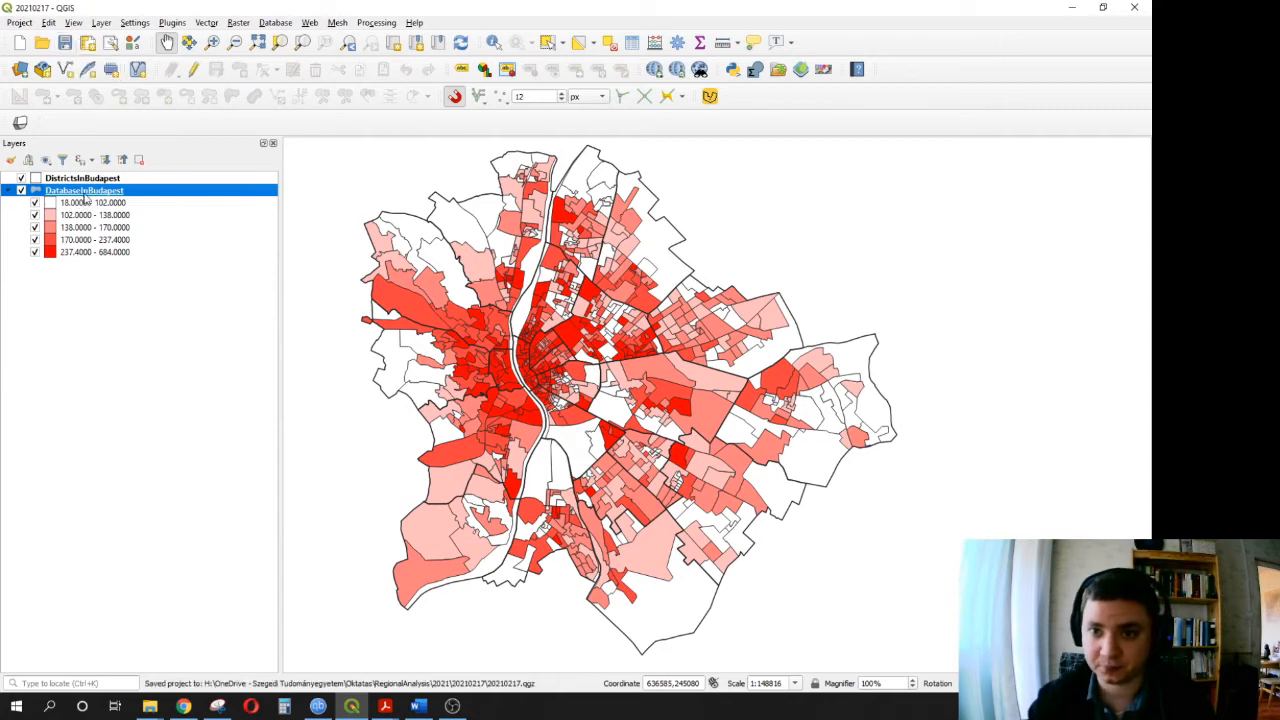
- Reclassify the DatabaseInBudapest graduated symbology on the HighStatus column with quantile classes and apply it to the map
{"action": "double_click", "coordinate": [86, 196]}
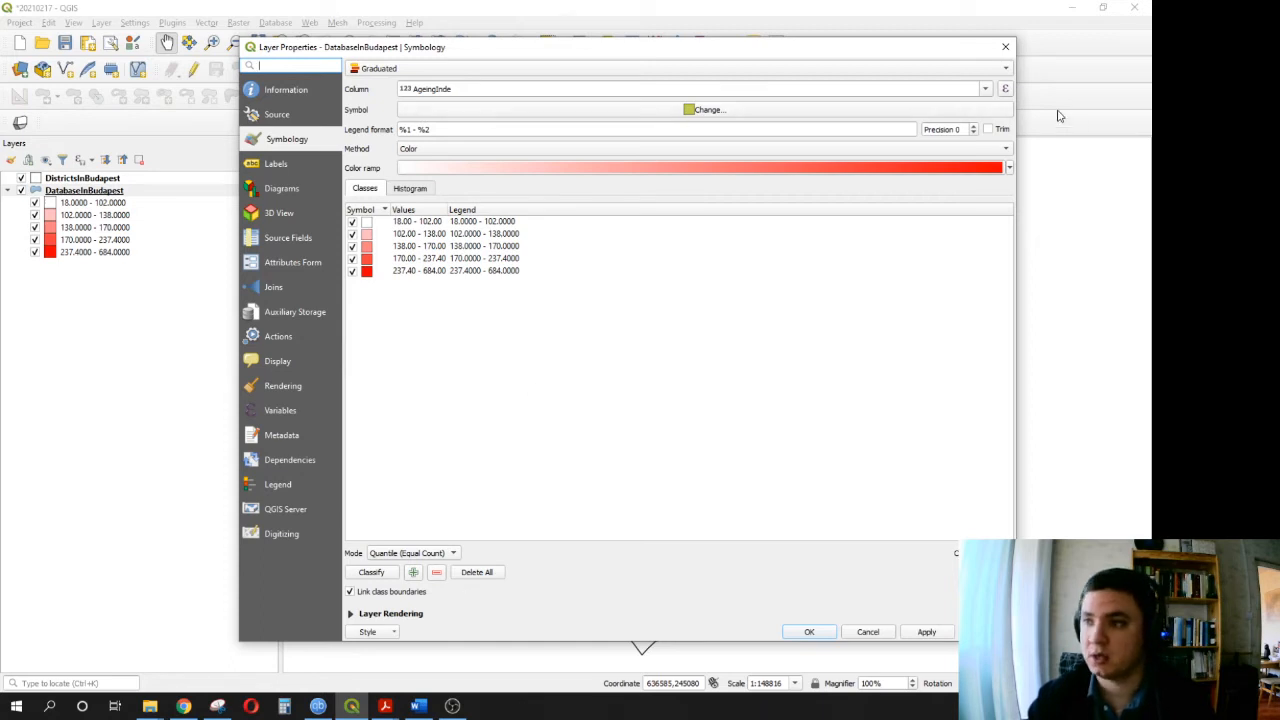
{"action": "left_click", "coordinate": [985, 89]}
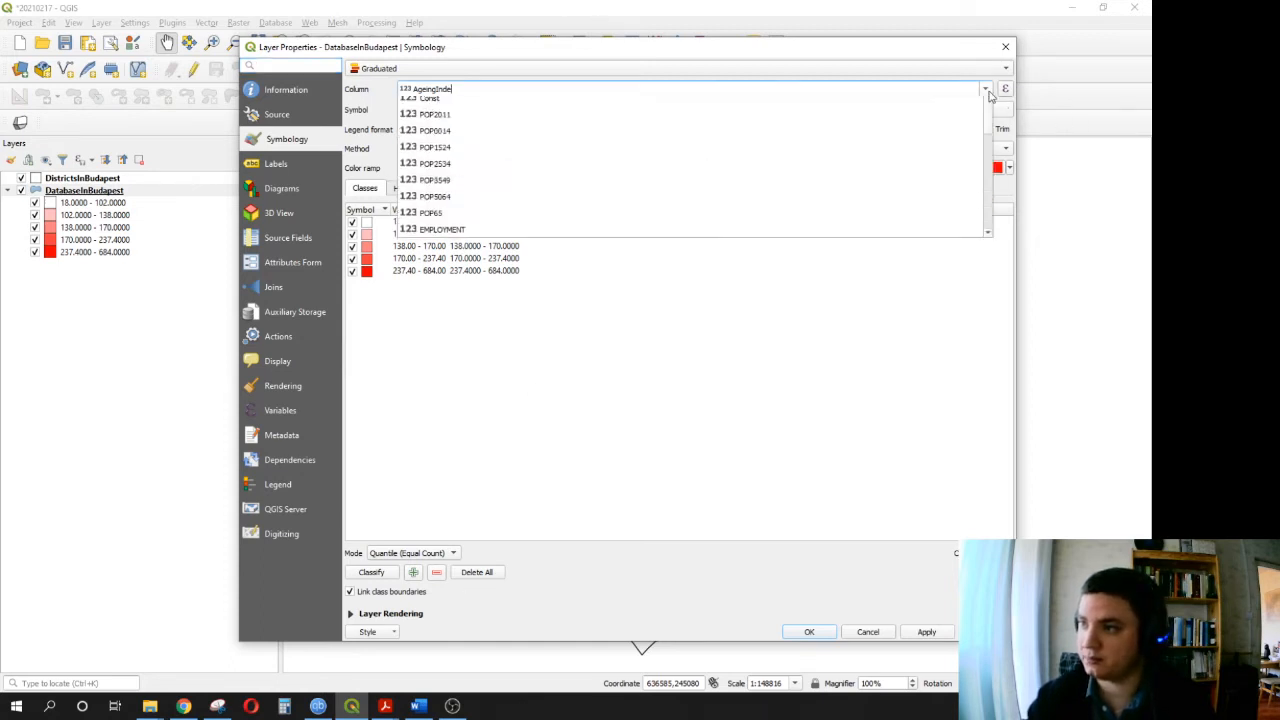
{"action": "left_click", "coordinate": [461, 253]}
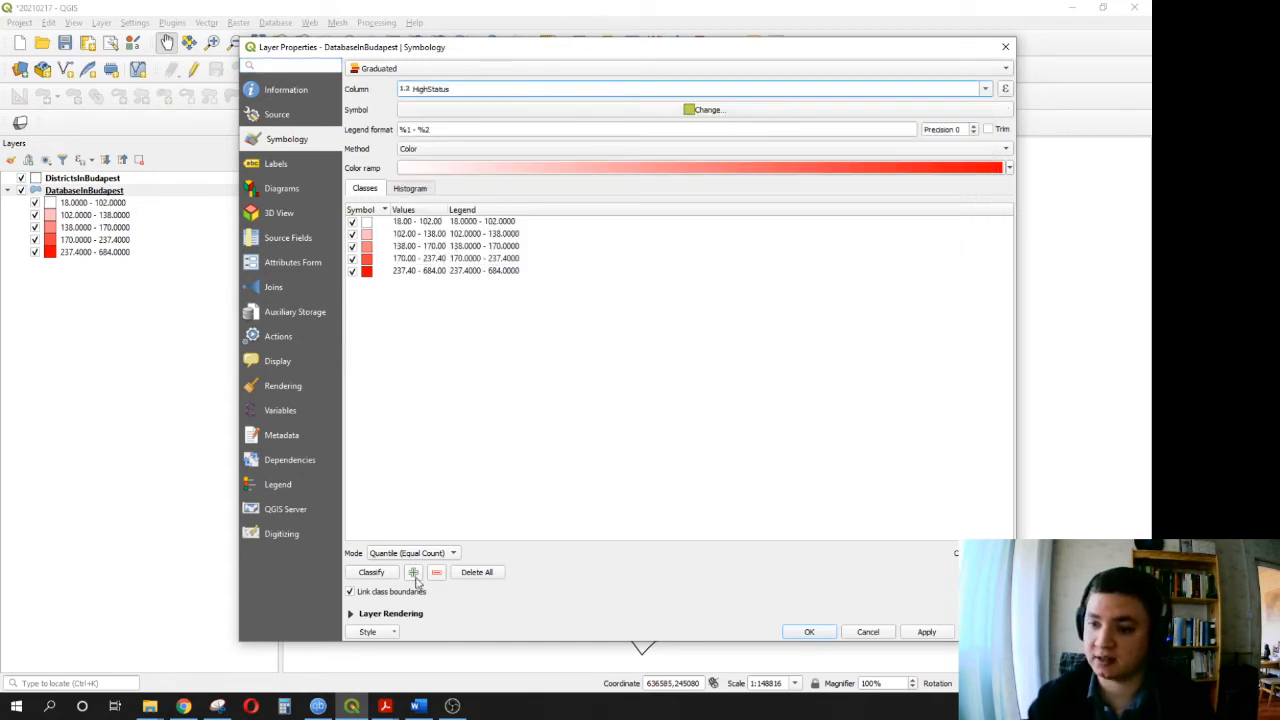
{"action": "left_click", "coordinate": [375, 572]}
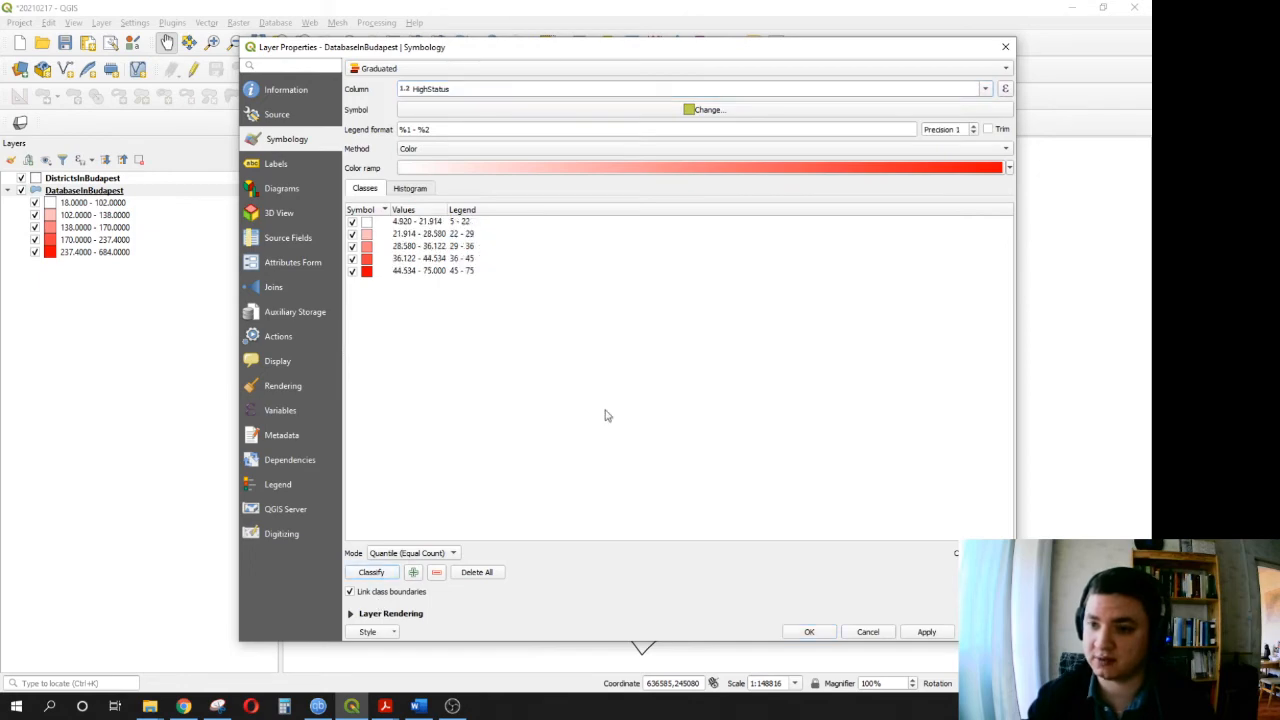
{"action": "left_click", "coordinate": [942, 640]}
{"action": "left_click", "coordinate": [812, 632]}
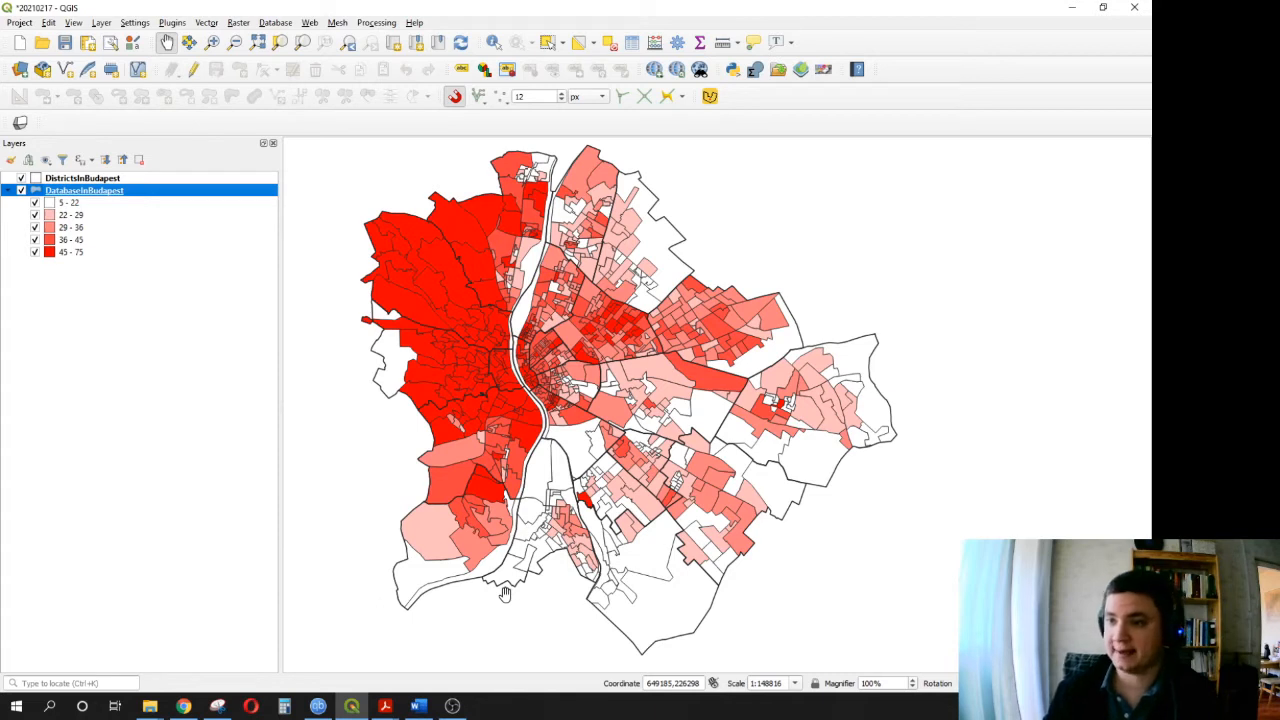
{"action": "left_click", "coordinate": [128, 376]}
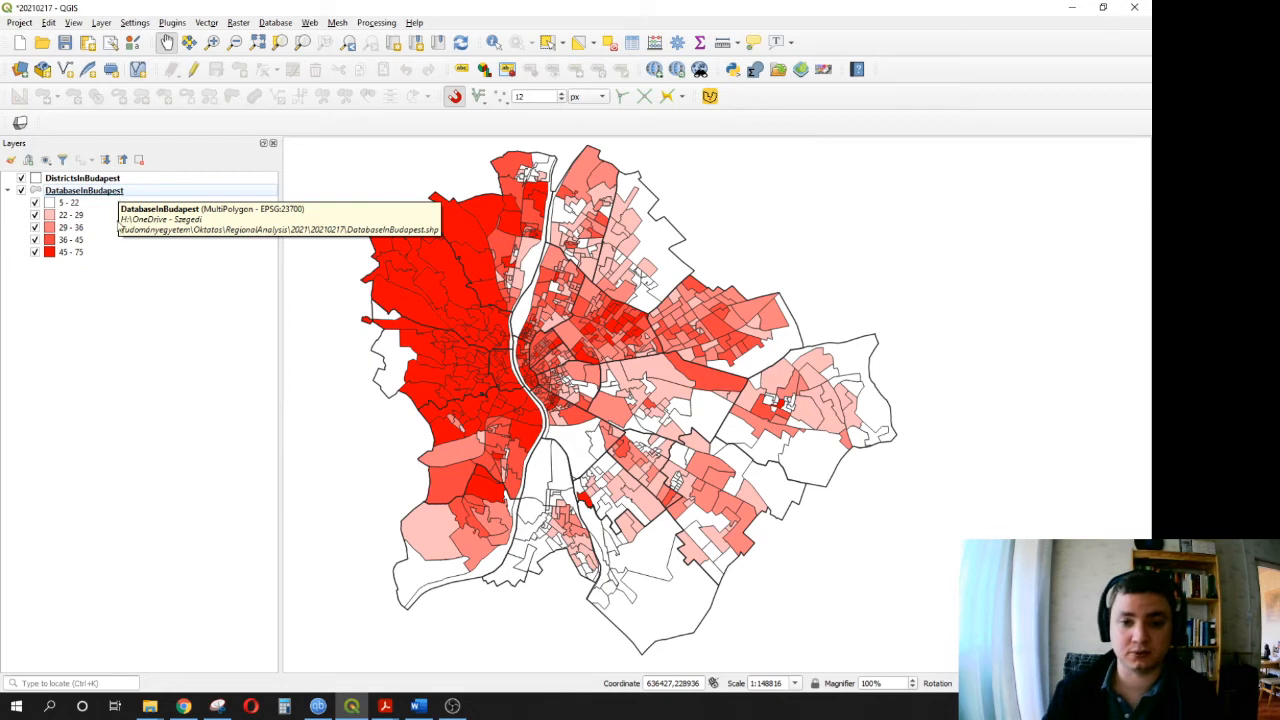
{"action": "left_click", "coordinate": [105, 192]}
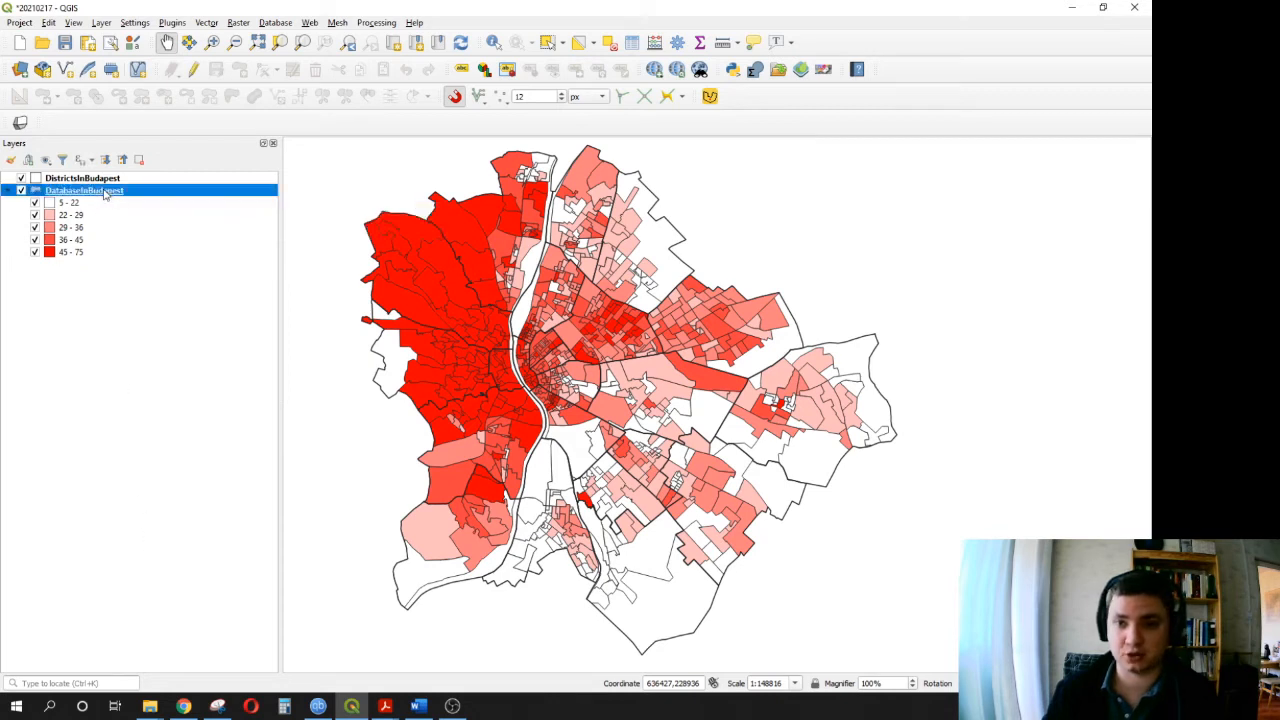
{"action": "right_click", "coordinate": [105, 193]}
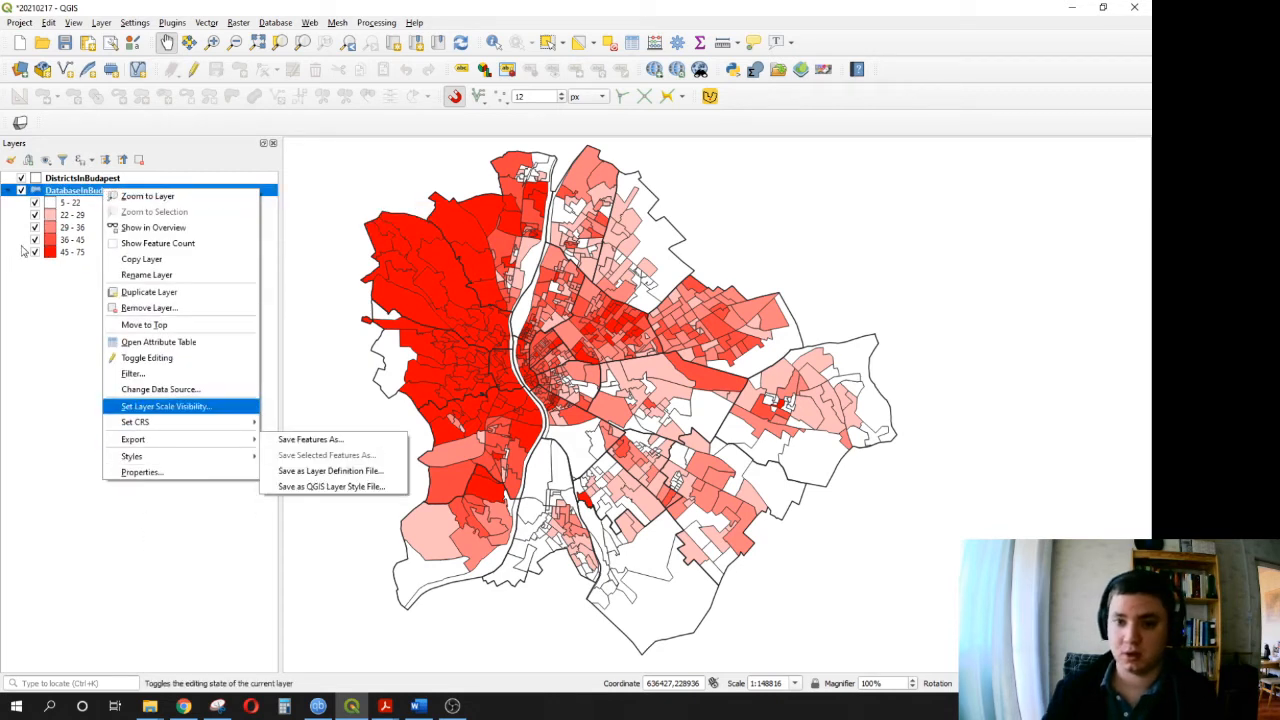
{"action": "left_click", "coordinate": [73, 201]}
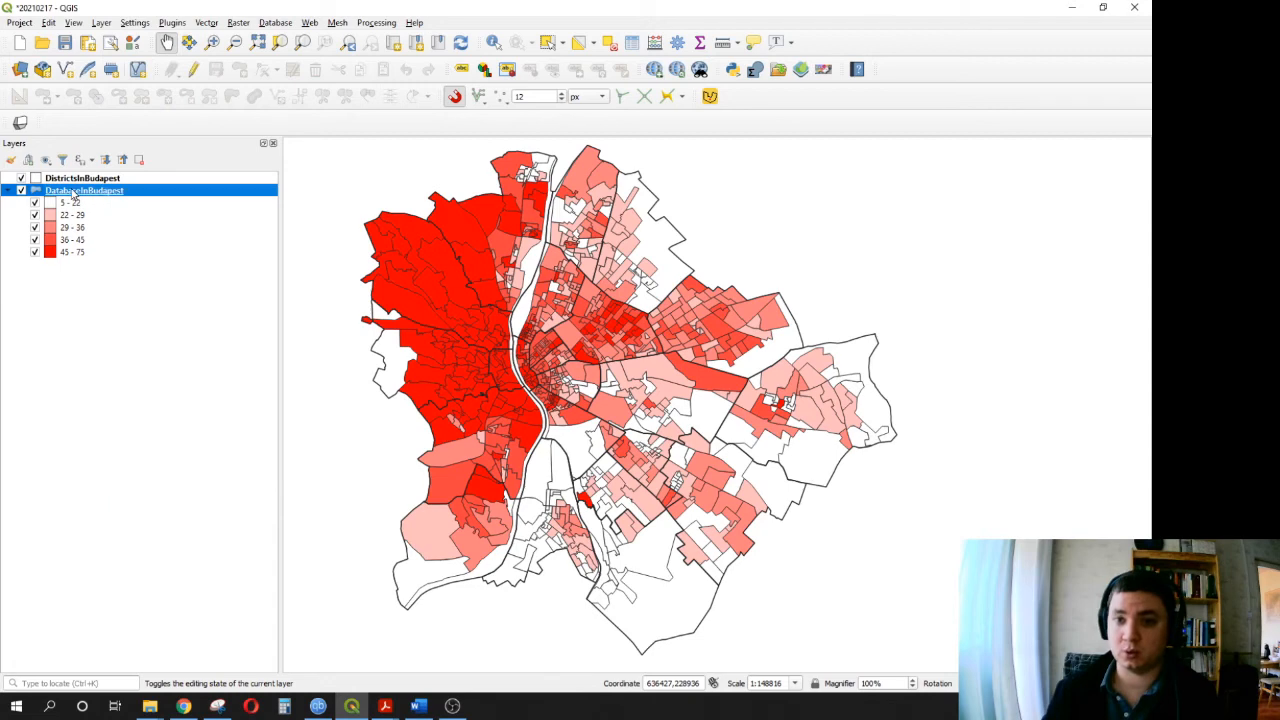
- Open the Field Calculator from the DatabaseInBudapest attribute table and name the new field ISCODiv
{"action": "left_click", "coordinate": [632, 42]}
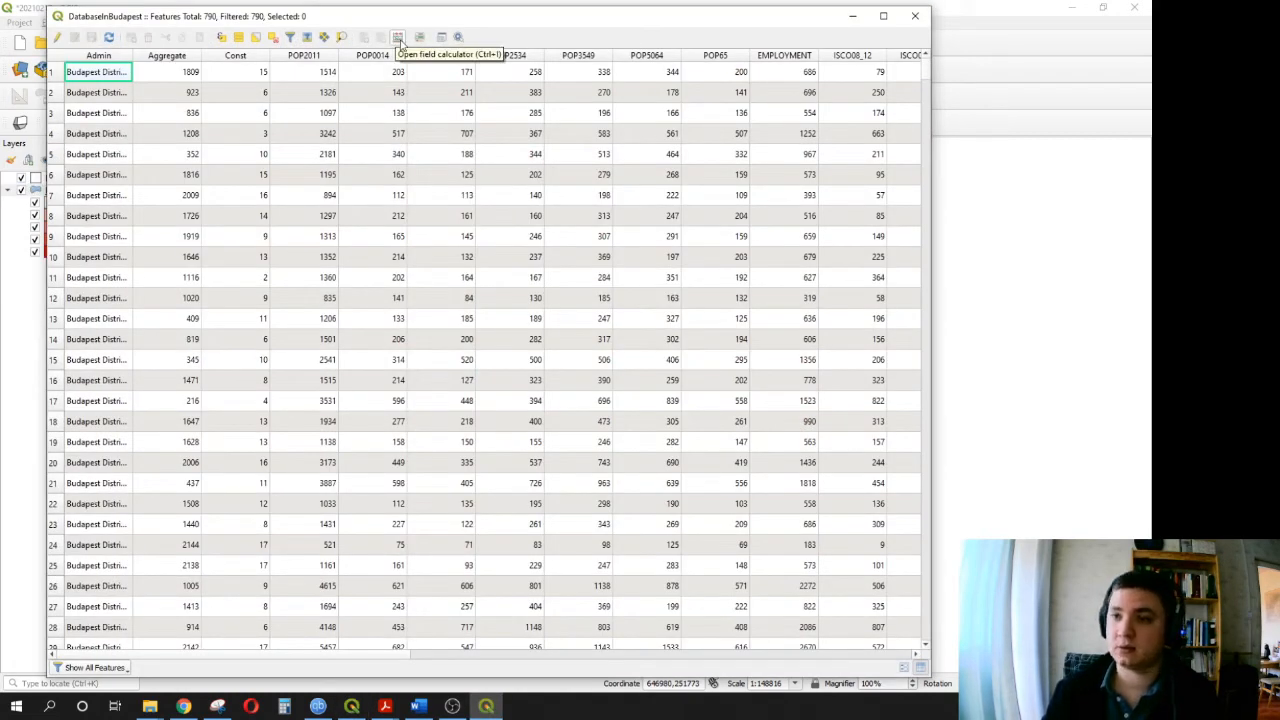
{"action": "left_click", "coordinate": [397, 40]}
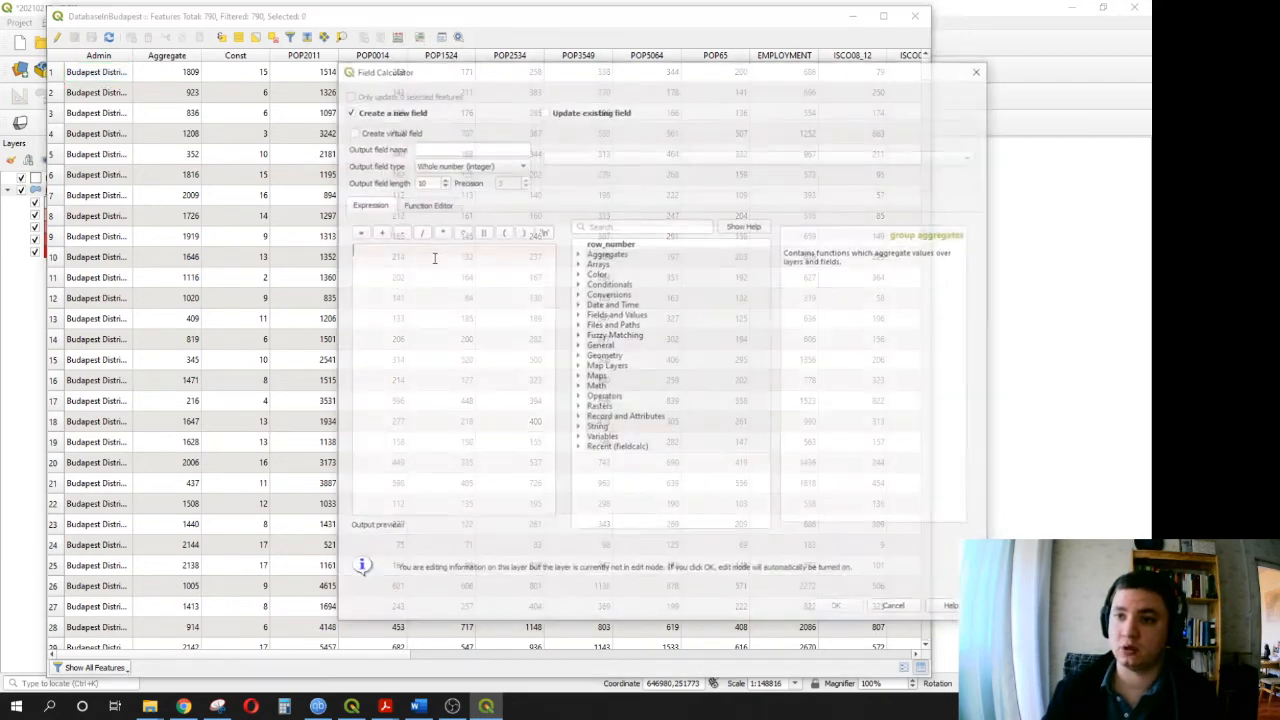
{"action": "left_click", "coordinate": [448, 147]}
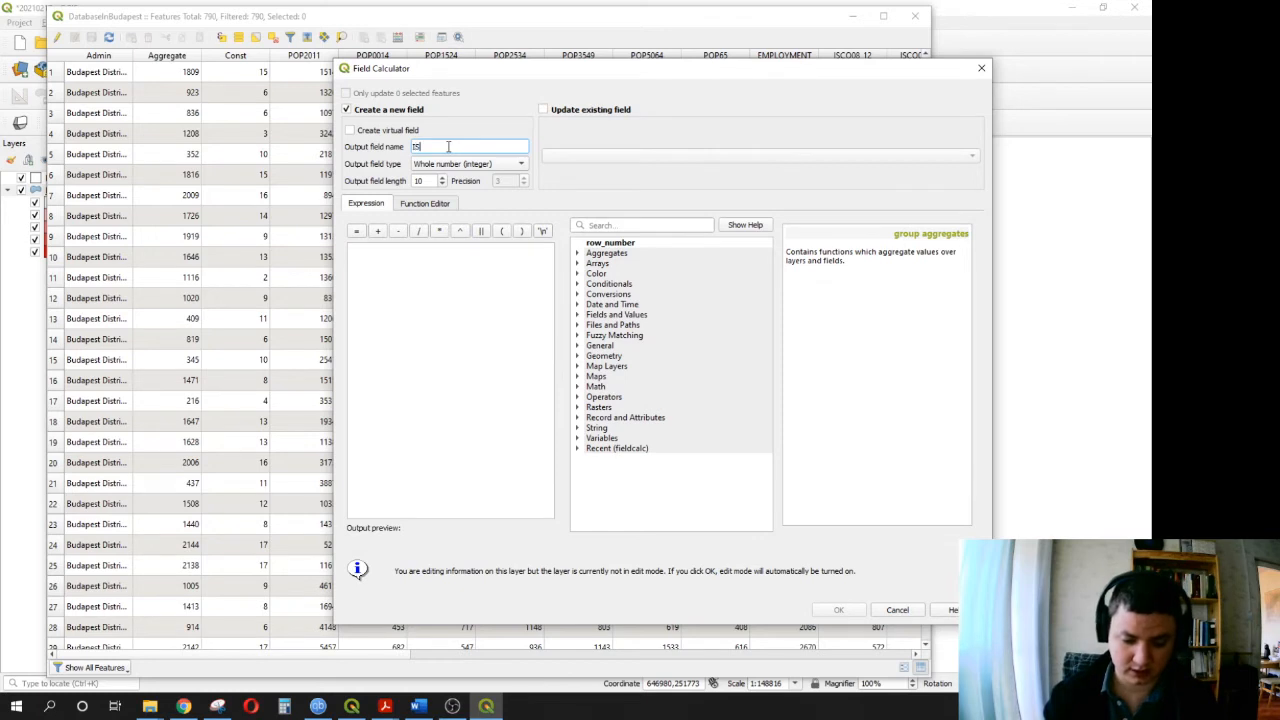
{"action": "type", "text": "ISCODiv"}
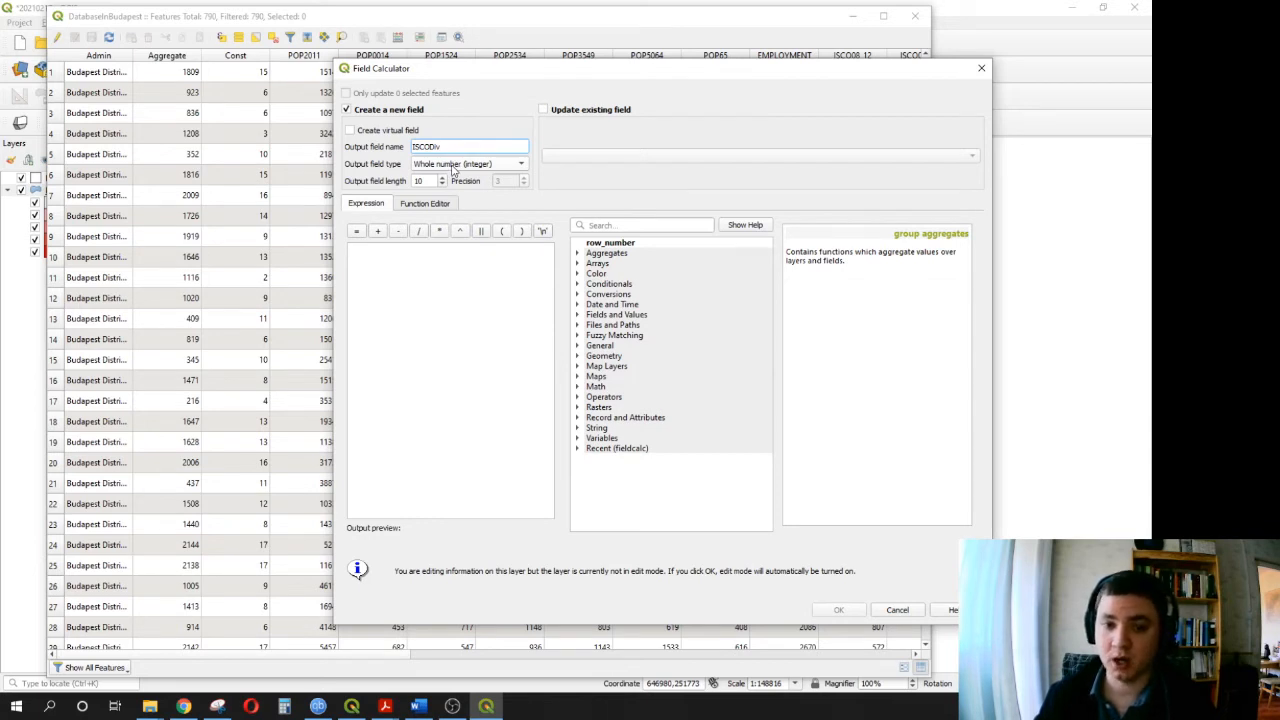
- Make ISCODiv a decimal number (real) field with a precision of 2
{"action": "left_click", "coordinate": [458, 165]}
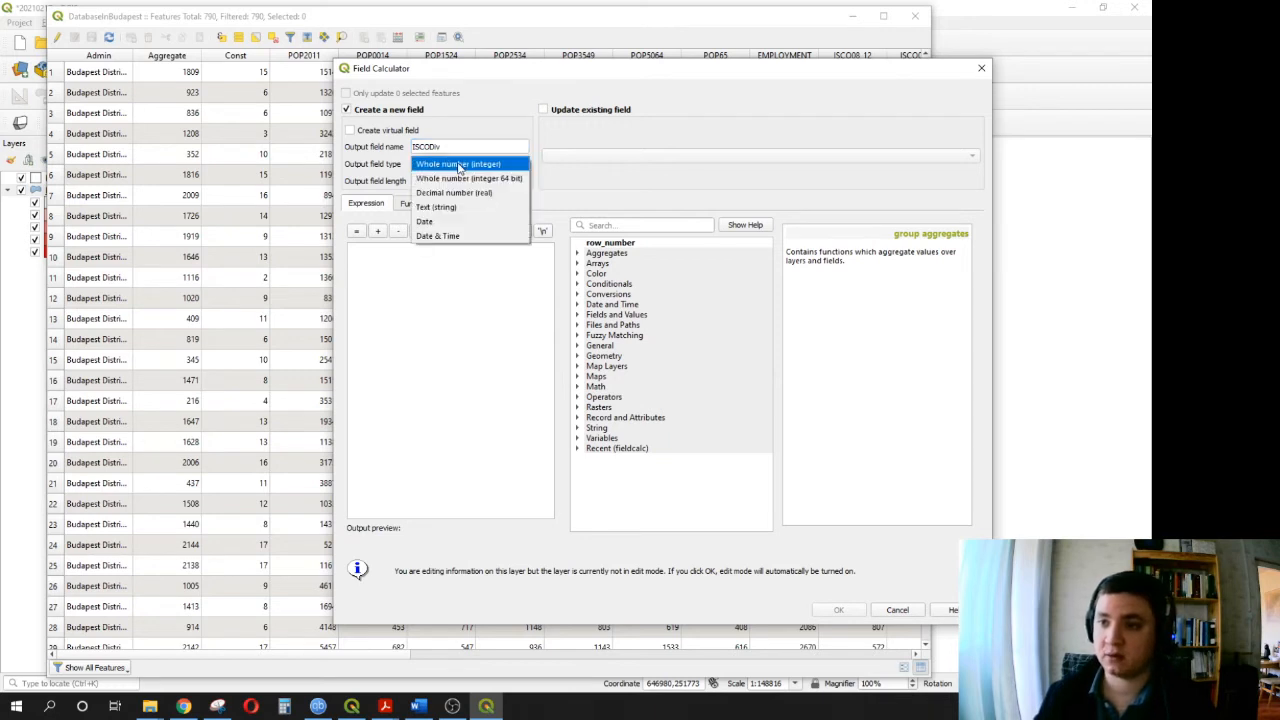
{"action": "left_click", "coordinate": [458, 192]}
{"action": "left_click", "coordinate": [523, 185]}
{"action": "left_click", "coordinate": [481, 320]}
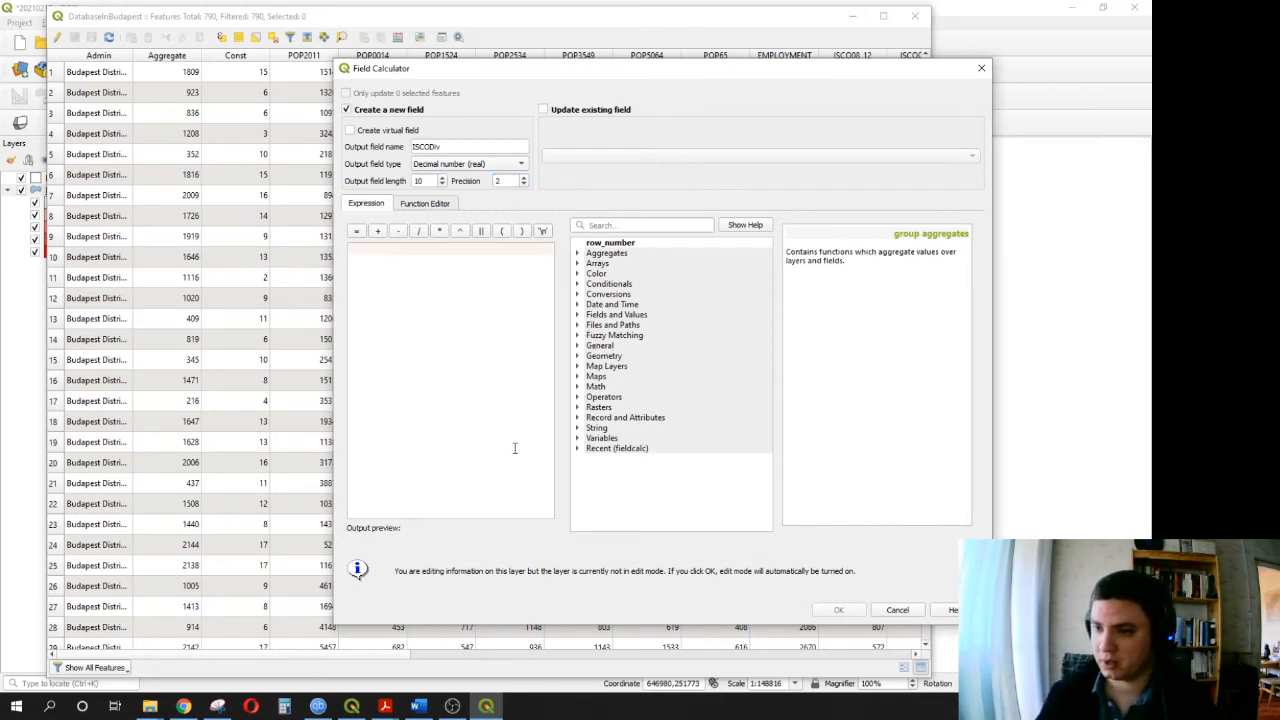
- Open RegionalAnalysis_02_Practice.pptx in PowerPoint, examine the formula on the Diversity index slide, and return to the Field Calculator
{"action": "left_click", "coordinate": [150, 707]}
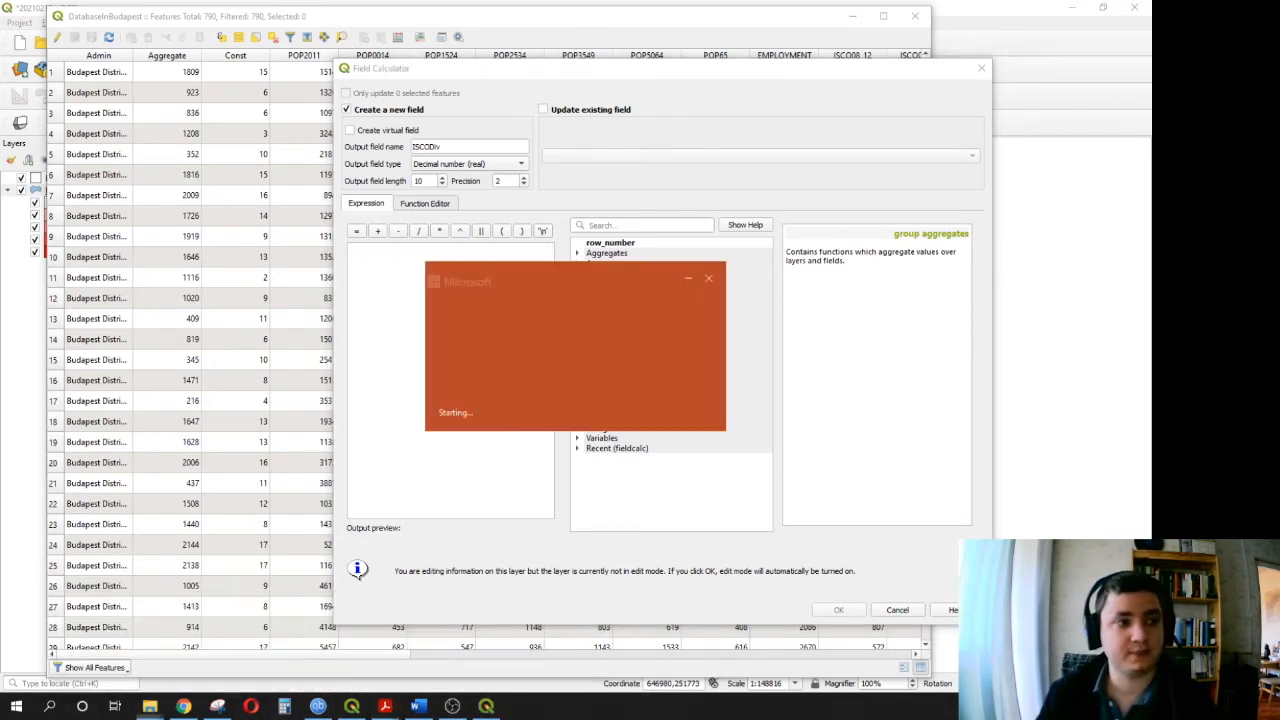
{"action": "scroll", "coordinate": [104, 374], "scroll_direction": "down", "scroll_amount": 10}
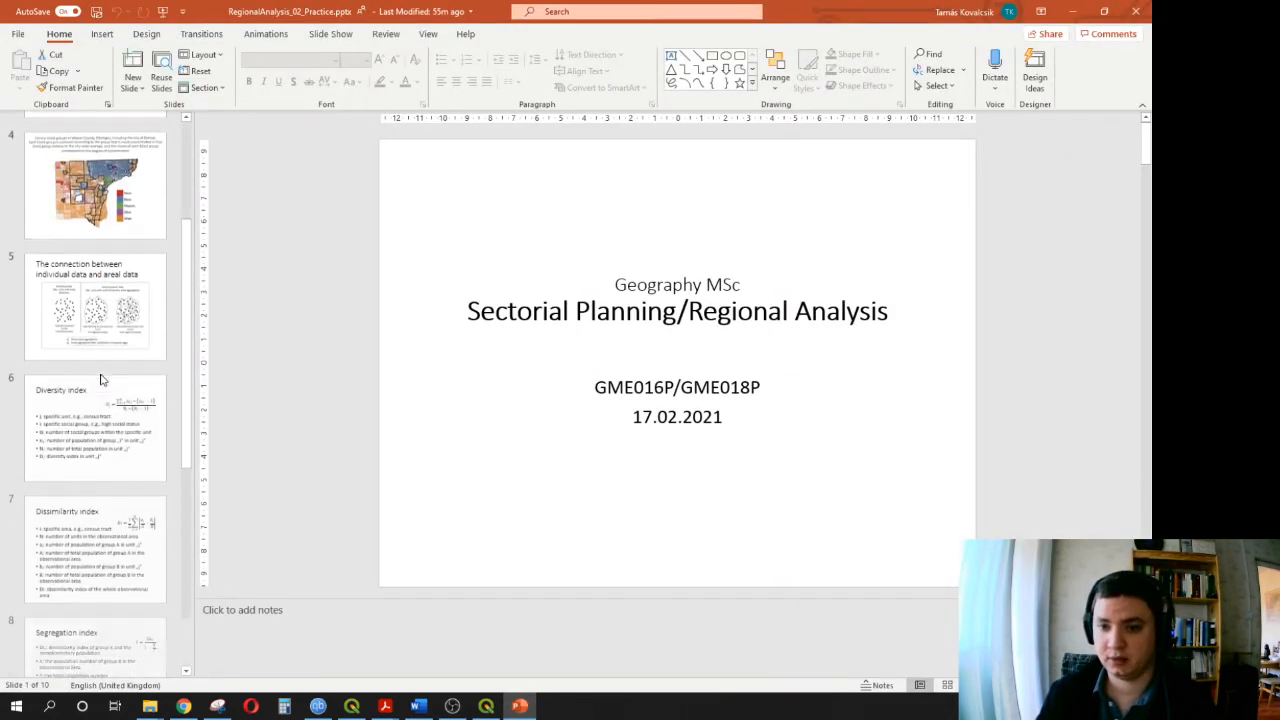
{"action": "scroll", "coordinate": [100, 370], "scroll_direction": "up", "scroll_amount": 5}
{"action": "left_click", "coordinate": [100, 370]}
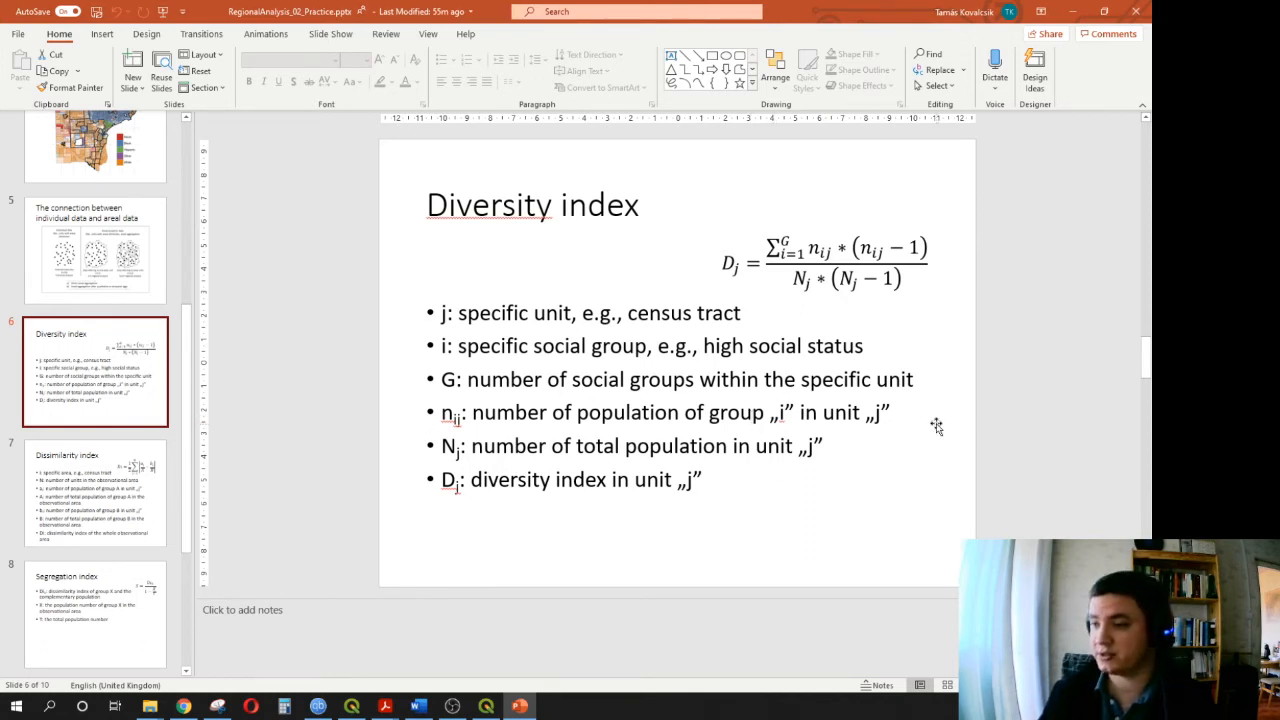
{"action": "left_click", "coordinate": [1071, 13]}
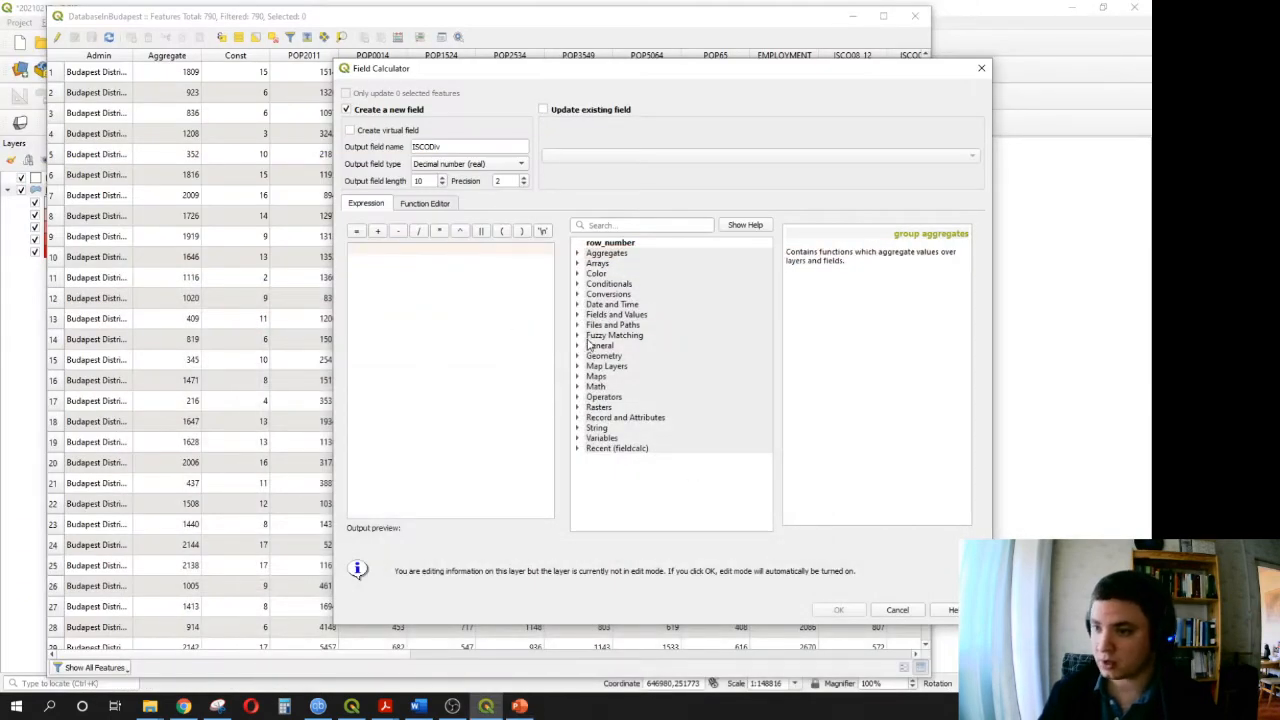
- Start the ISCODiv expression with the first group's term "ISCO08_12" * ("ISCO08_12" - 1), taking the fields from Fields and Values
{"action": "left_click", "coordinate": [577, 314]}
{"action": "scroll", "coordinate": [716, 376], "scroll_direction": "down", "scroll_amount": 5}
{"action": "scroll", "coordinate": [716, 378], "scroll_direction": "up", "scroll_amount": 3}
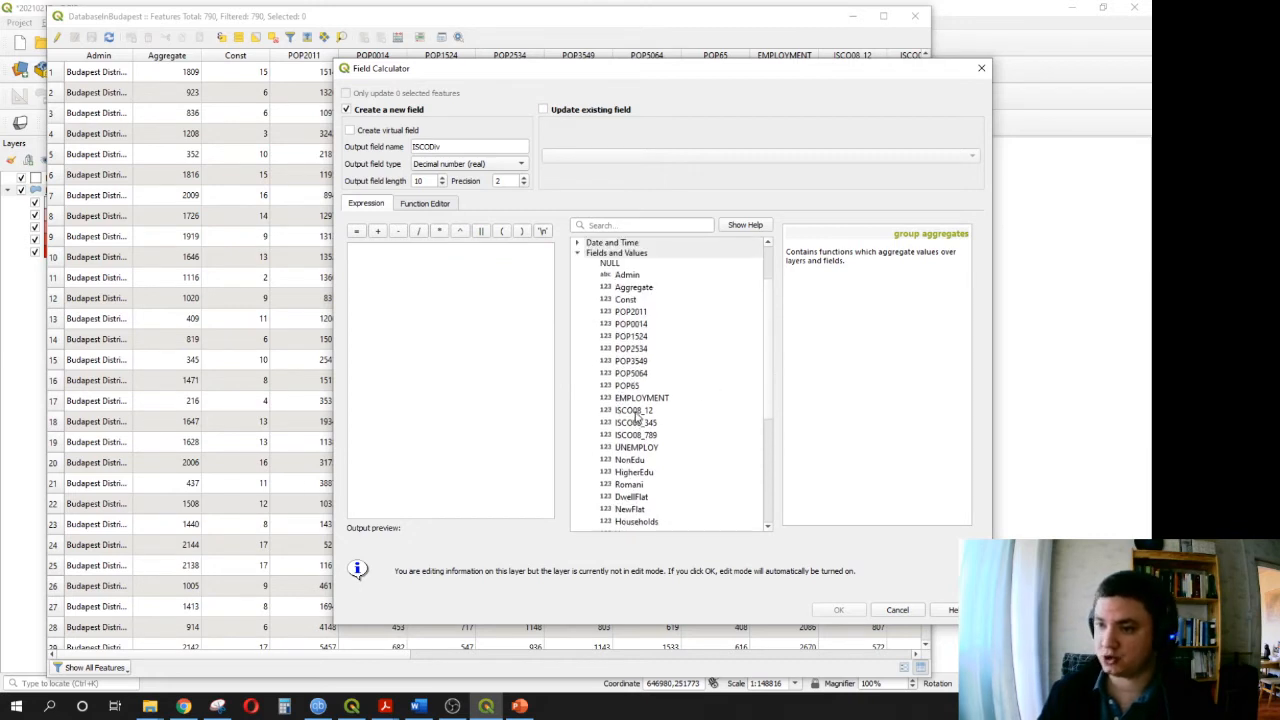
{"action": "double_click", "coordinate": [634, 411]}
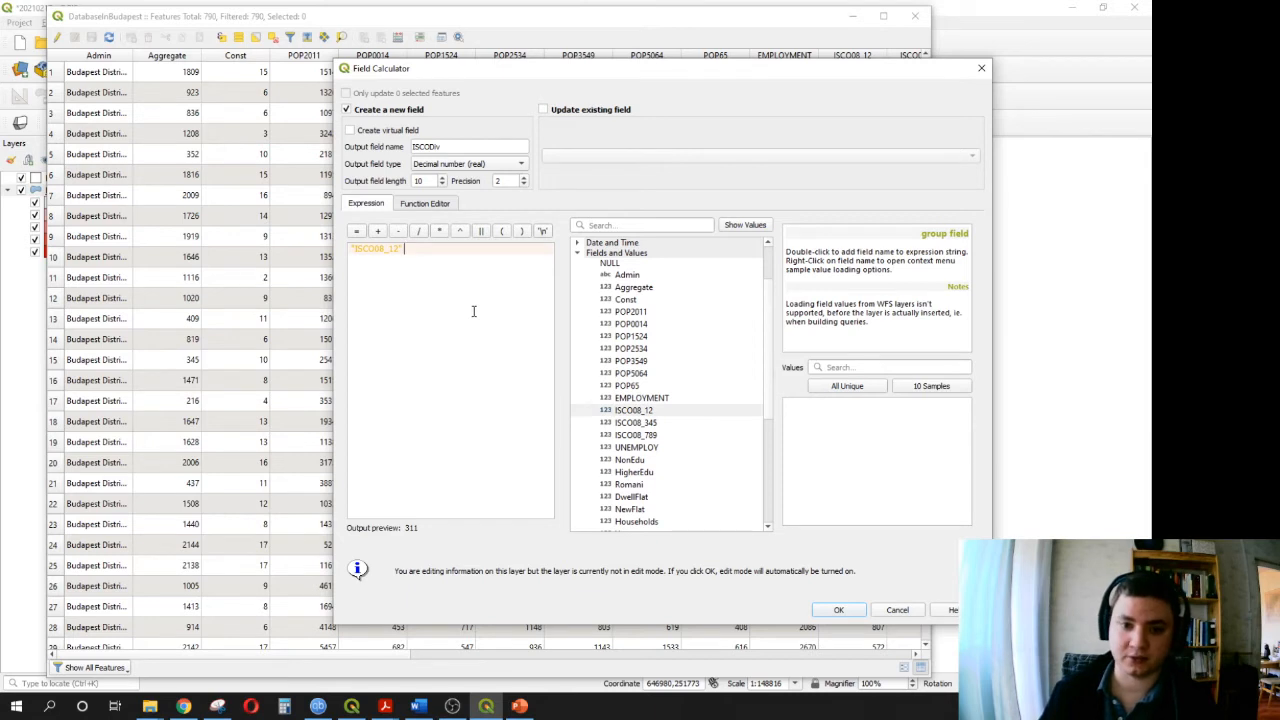
{"action": "type", "text": "/"}
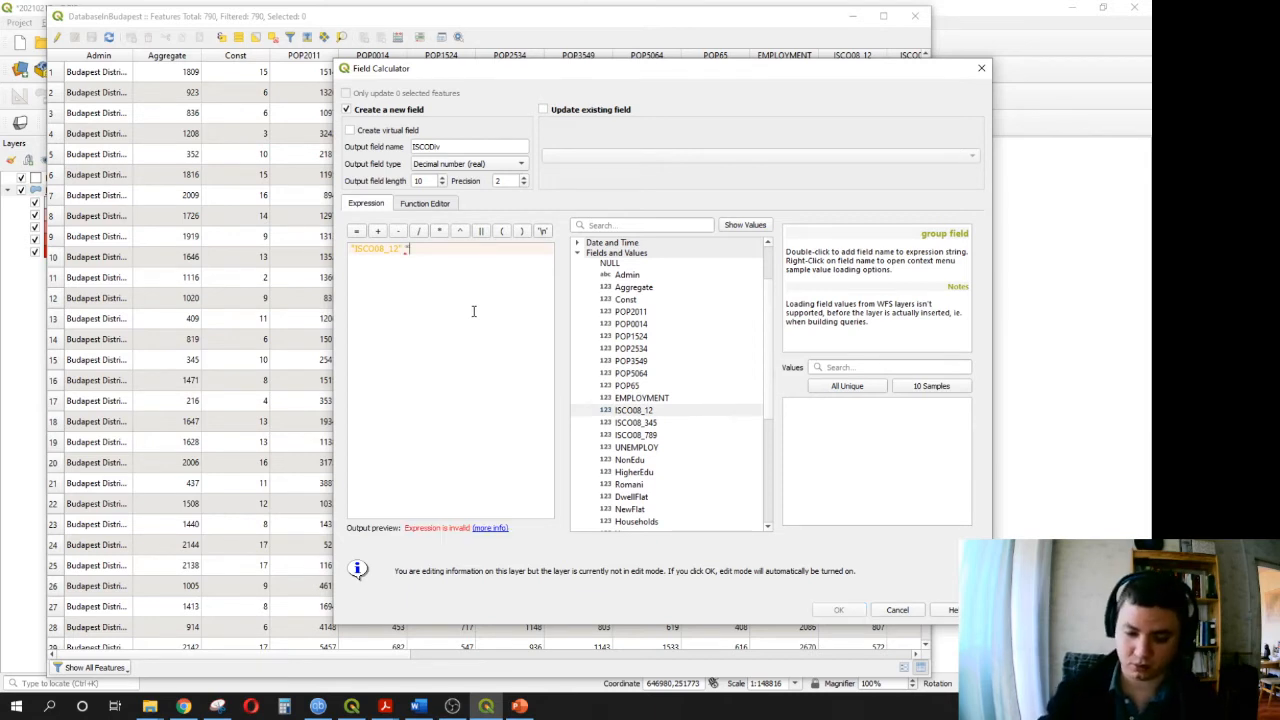
{"action": "type", "text": "("}
{"action": "double_click", "coordinate": [650, 411]}
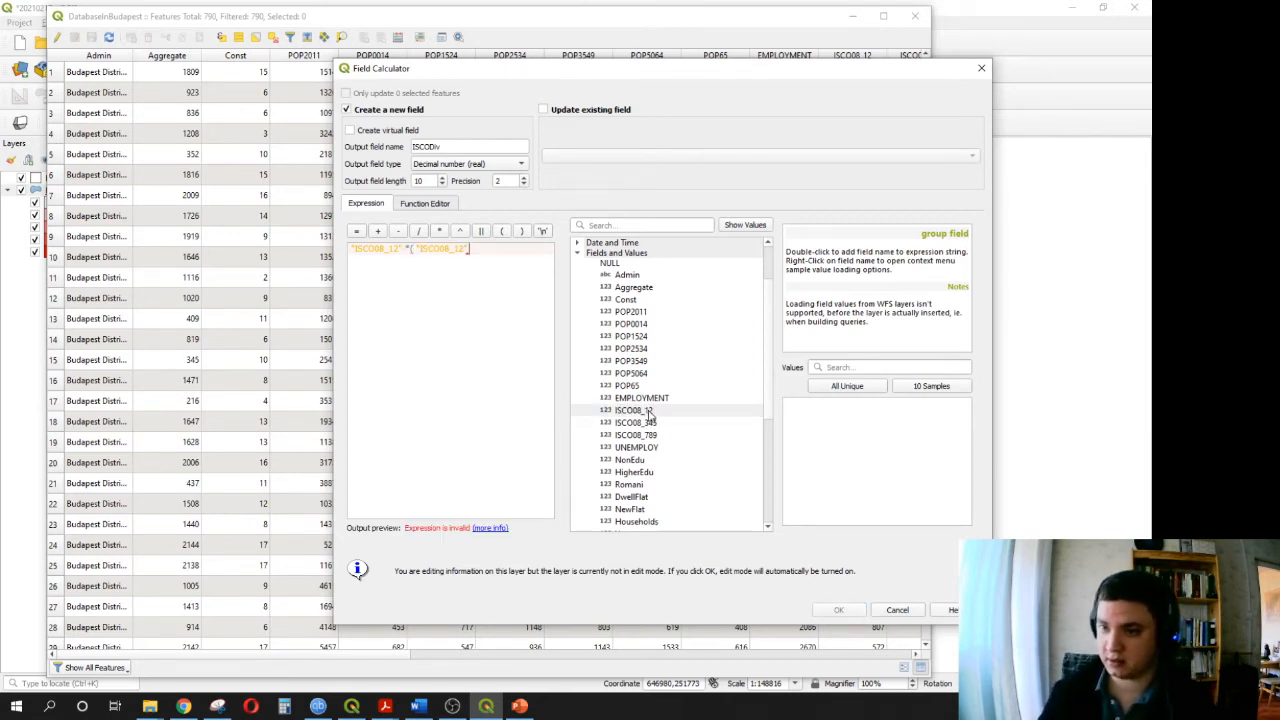
{"action": "type", "text": "-1)"}
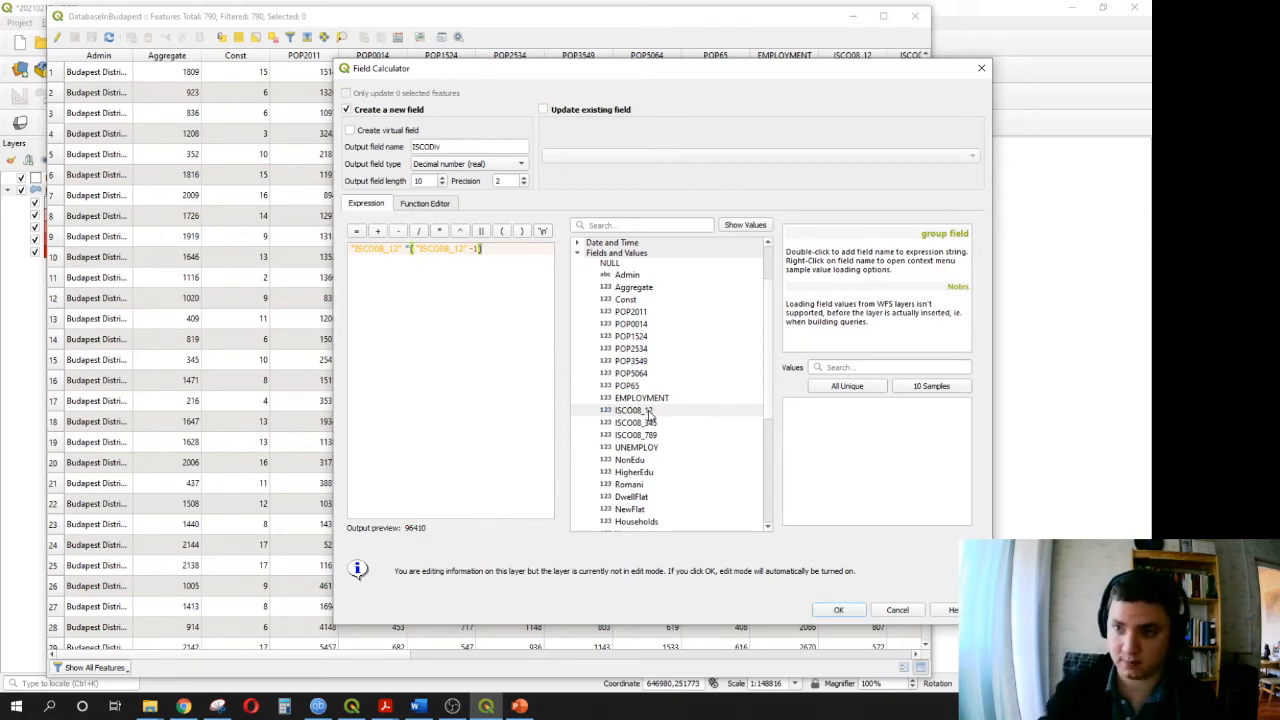
- Recheck the diversity formula in the PowerPoint slide and extend the expression with + "ISCO08_345" * ("ISCO08_345" - 1) +
{"action": "left_click", "coordinate": [519, 707]}
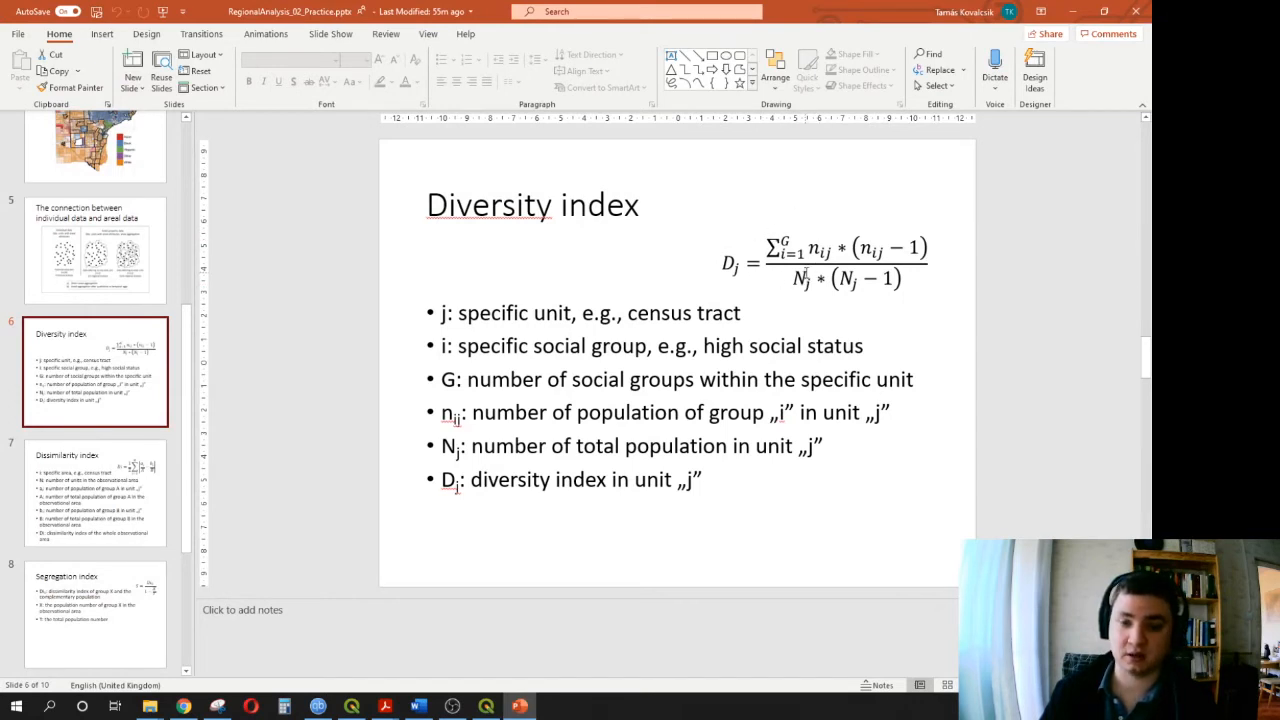
{"action": "left_click", "coordinate": [1072, 11]}
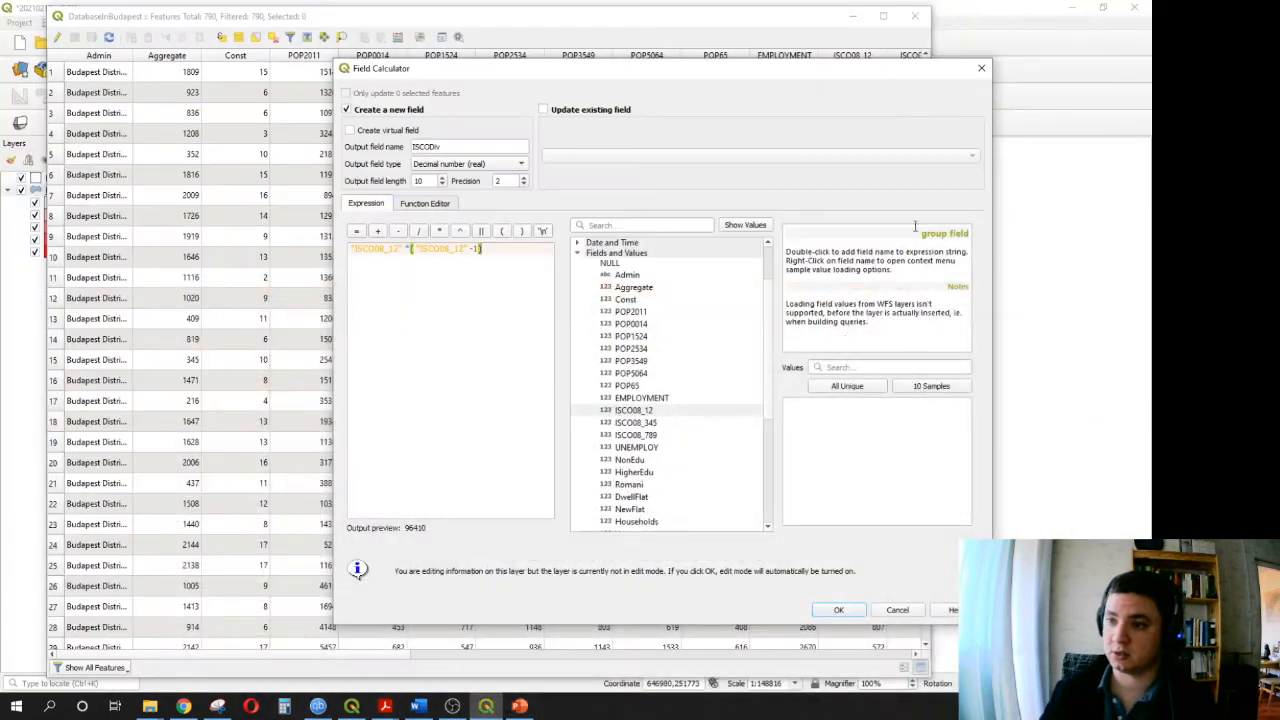
{"action": "type", "text": "/"}
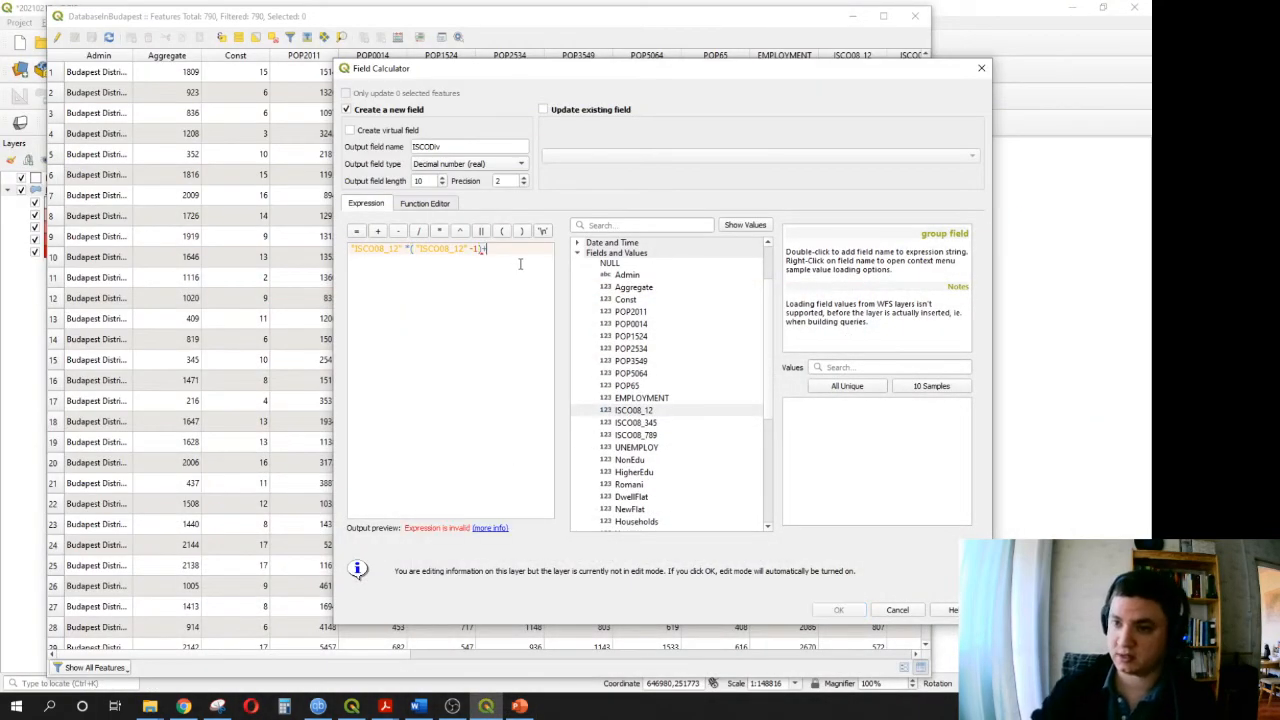
{"action": "double_click", "coordinate": [630, 424]}
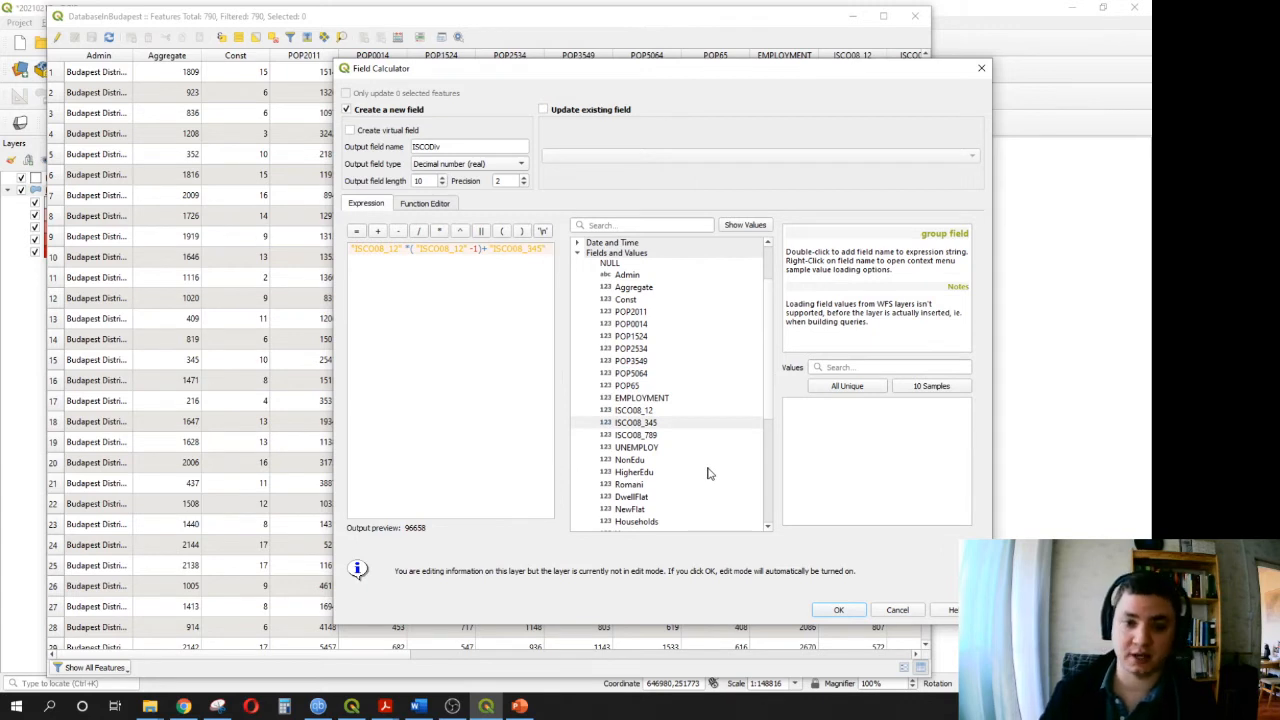
{"action": "type", "text": "*("}
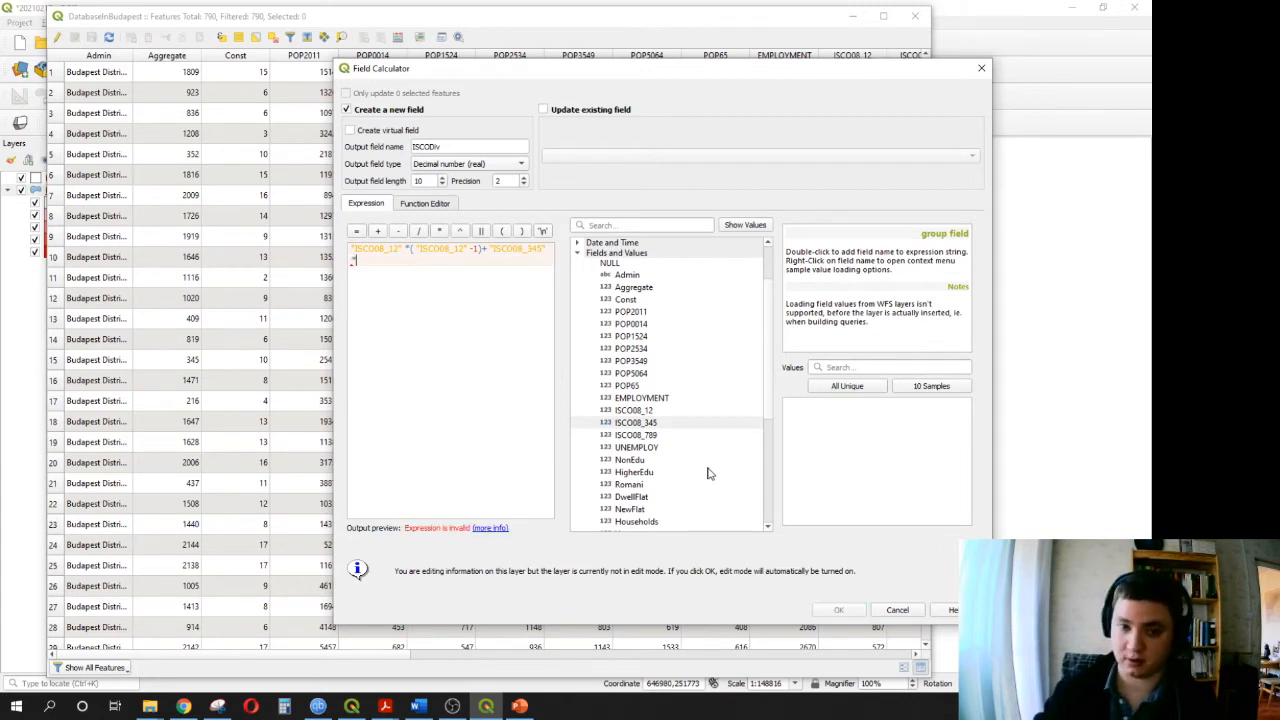
{"action": "double_click", "coordinate": [636, 423]}
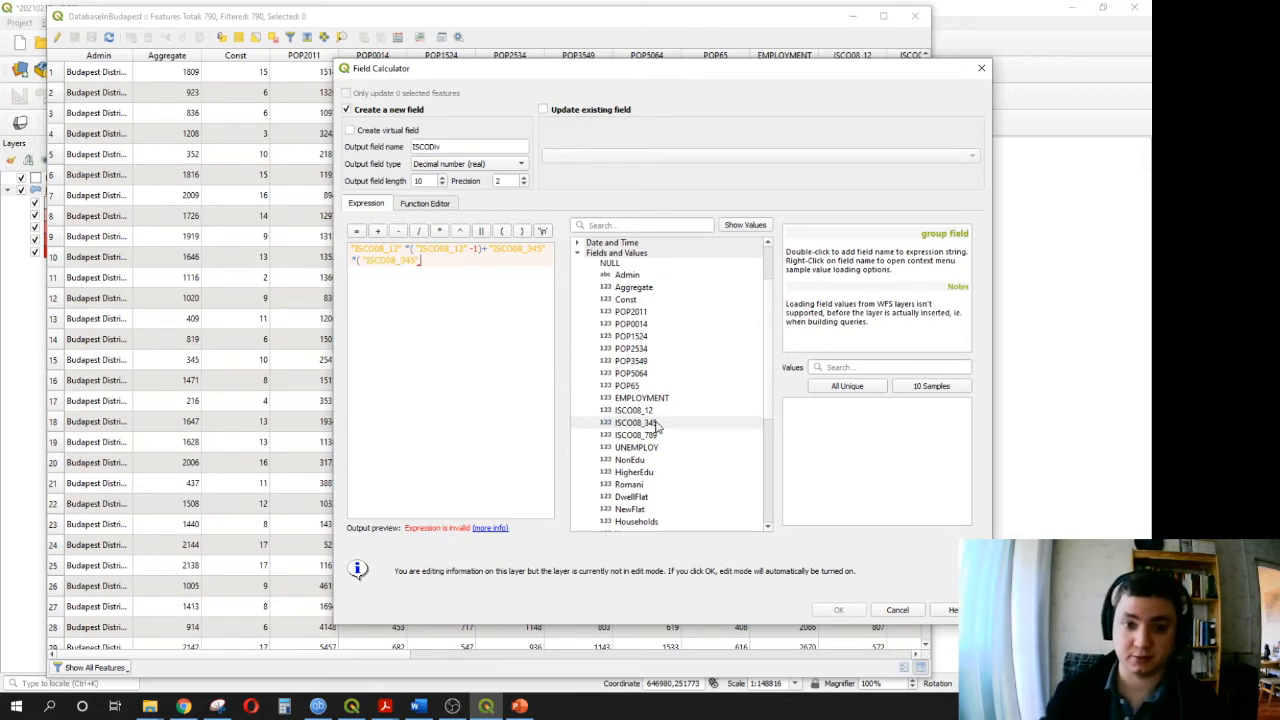
{"action": "type", "text": "-1)+"}
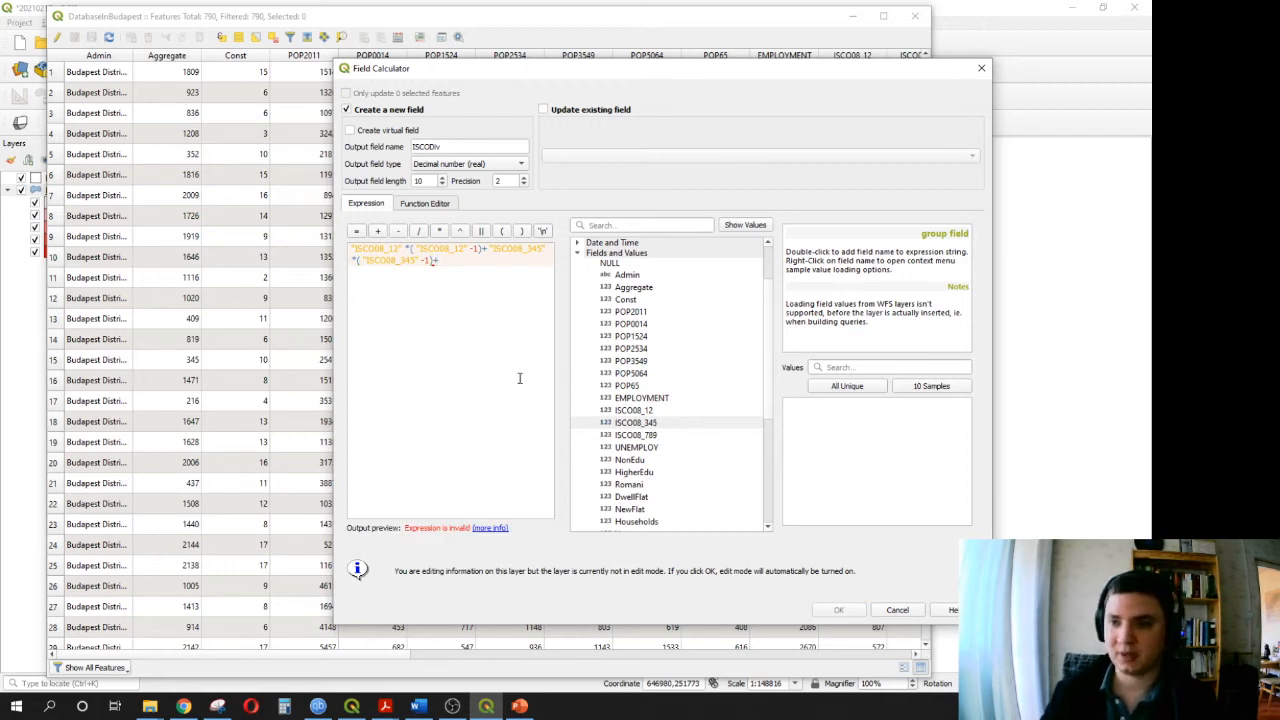
- Add the third group's term "ISCO08_789" * ("ISCO08_789" - 1) to the end of the expression
{"action": "double_click", "coordinate": [648, 435]}
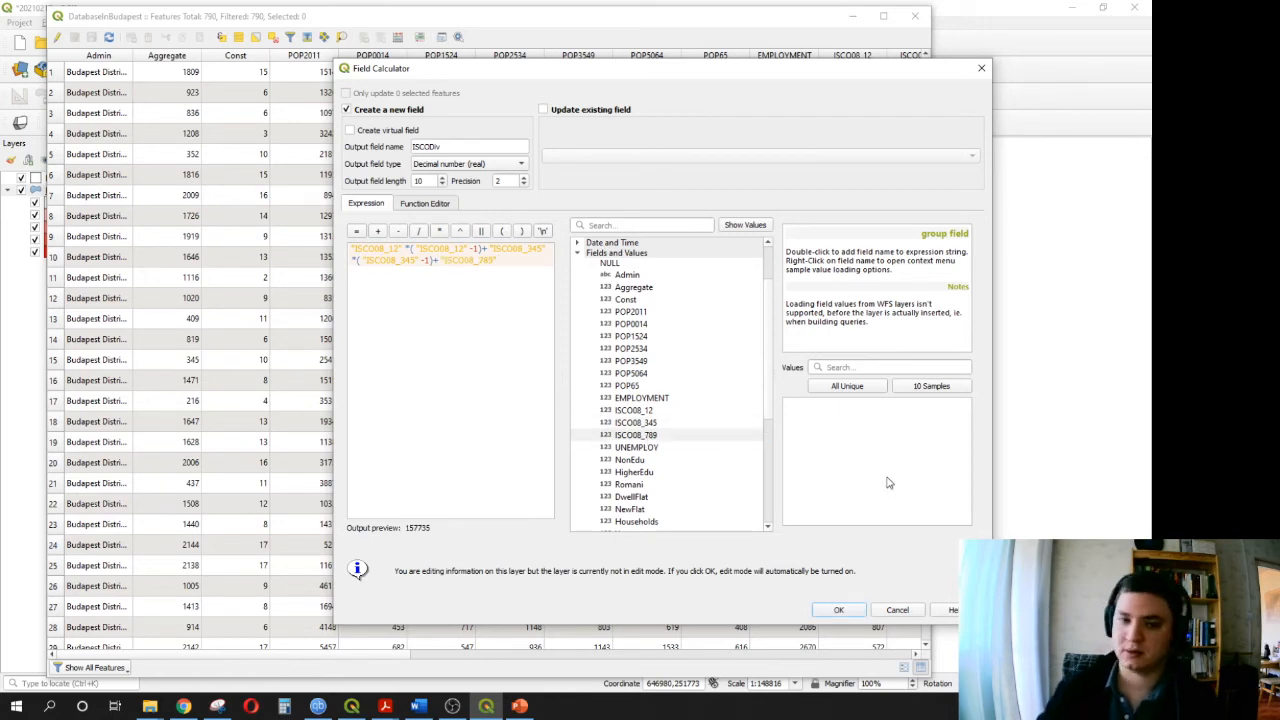
{"action": "type", "text": "*("}
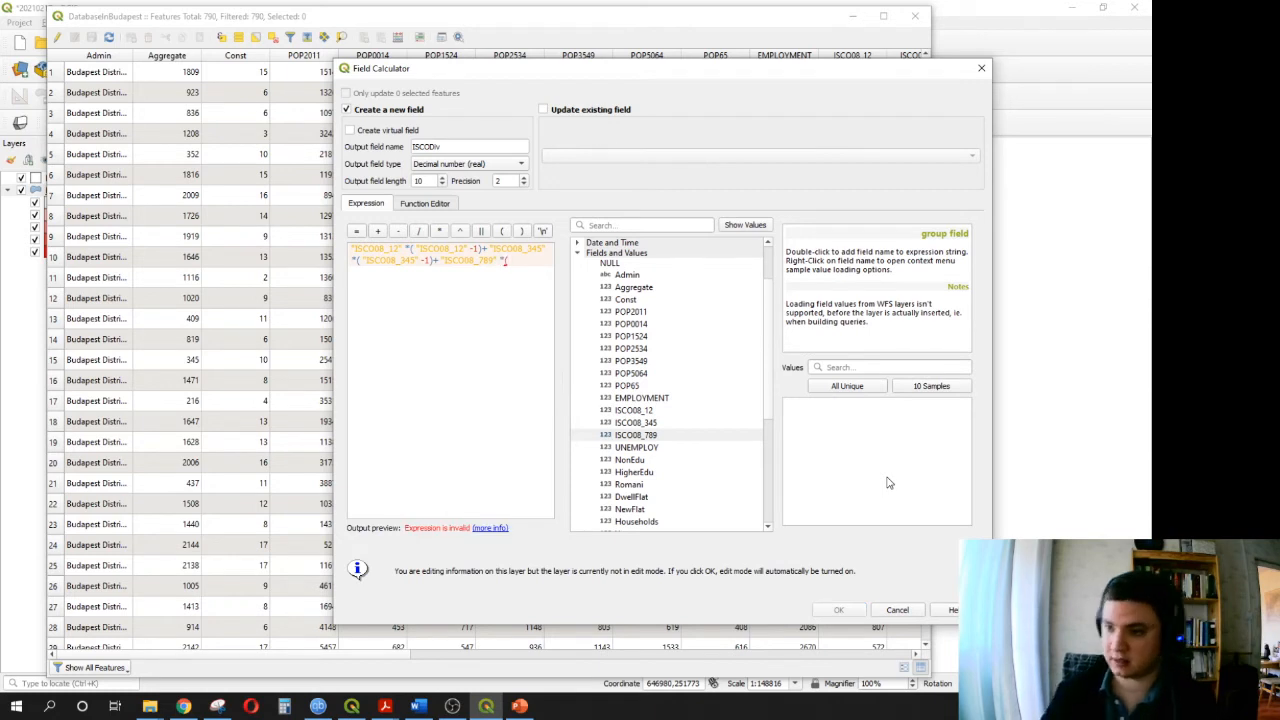
{"action": "double_click", "coordinate": [668, 438]}
{"action": "type", "text": "-1)"}
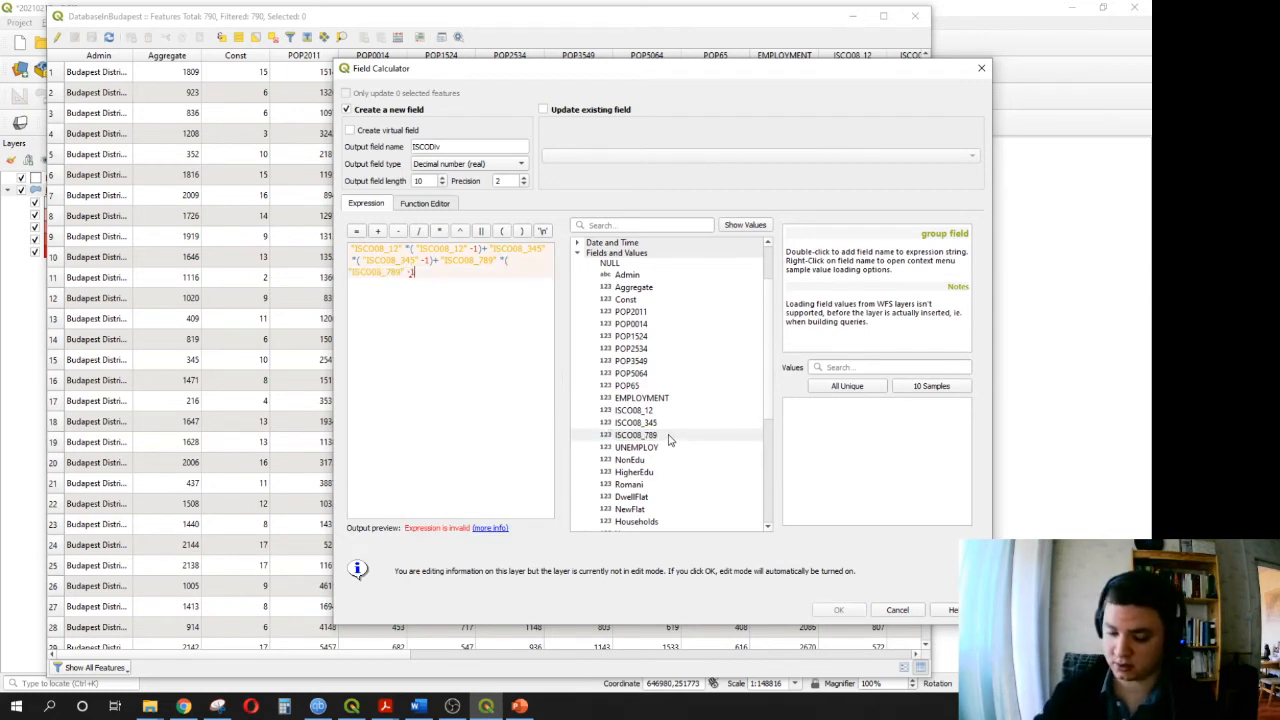
{"action": "type", "text": ")"}
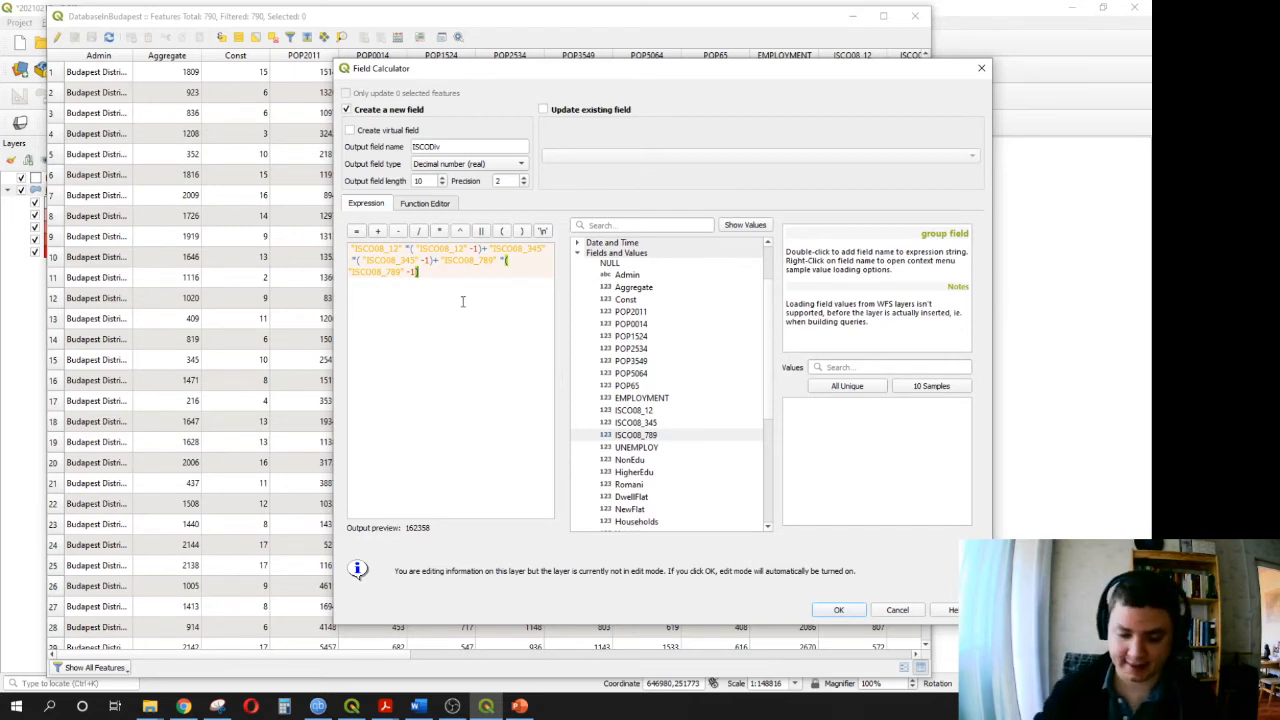
- Enclose the whole ISCODiv sum in outer brackets and wrap the "ISCO08_12" term in its own pair of brackets
{"action": "type", "text": ")"}
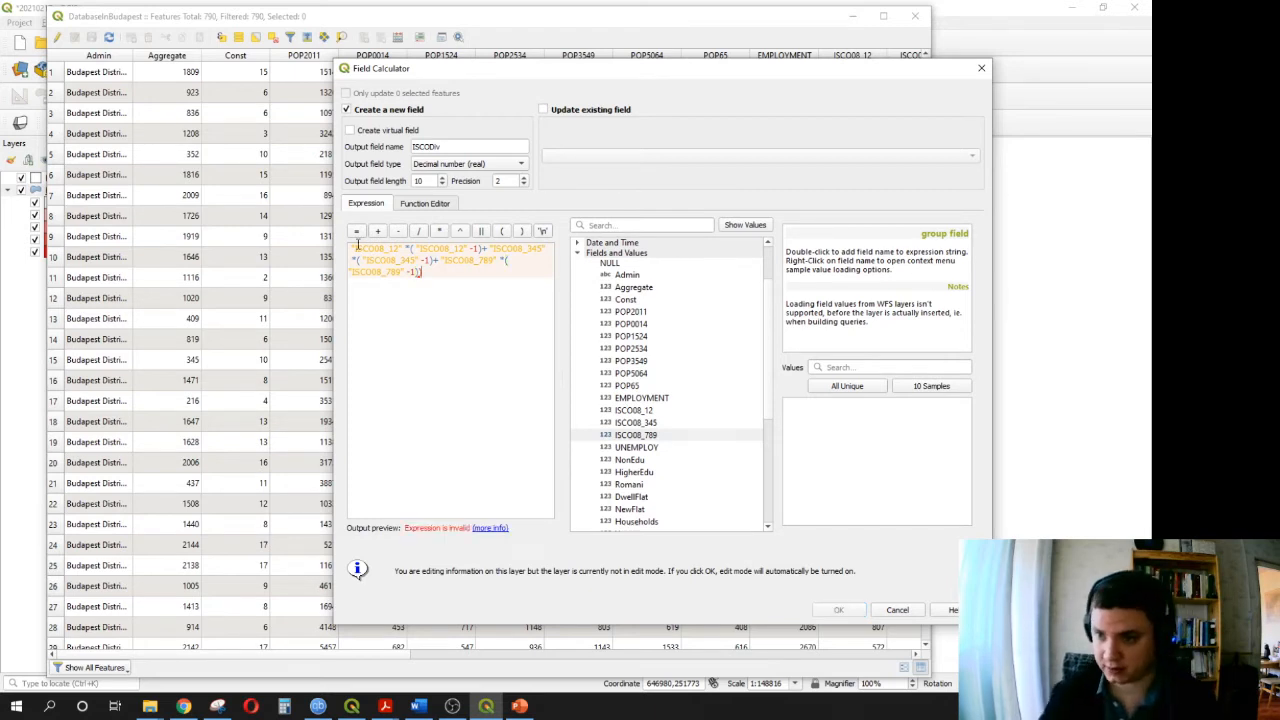
{"action": "left_click", "coordinate": [352, 248]}
{"action": "type", "text": "("}
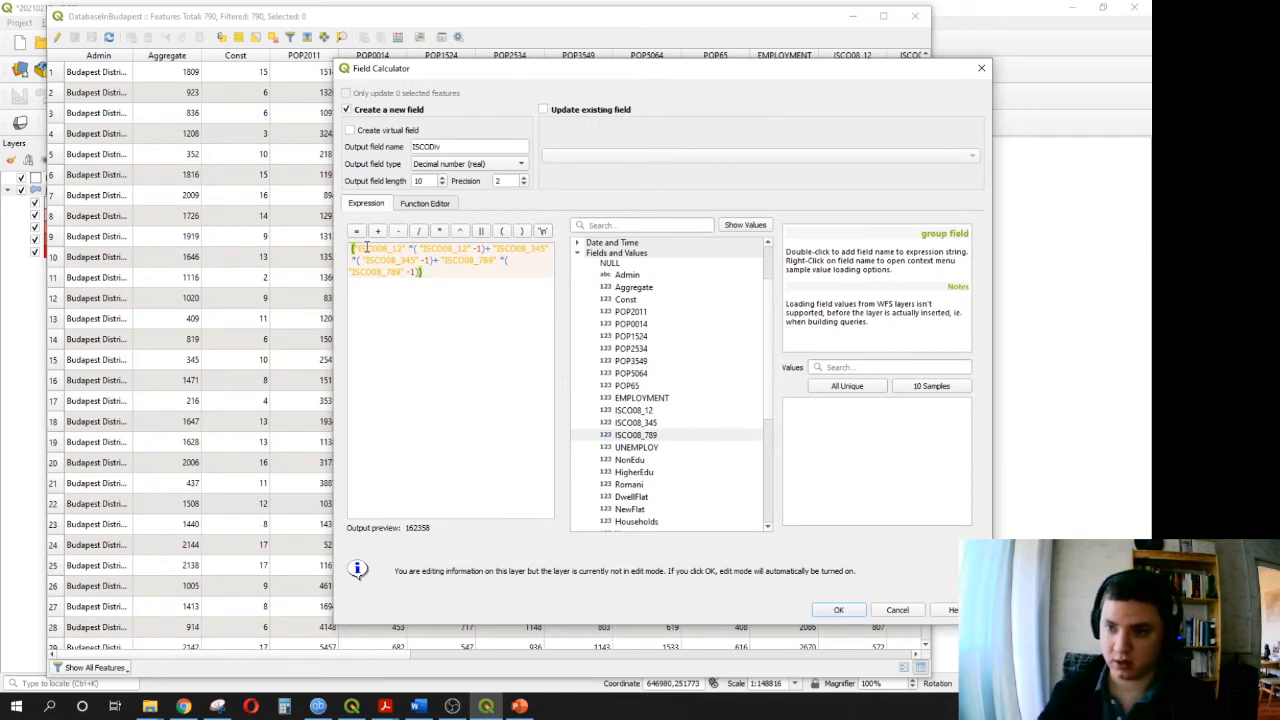
{"action": "type", "text": "("}
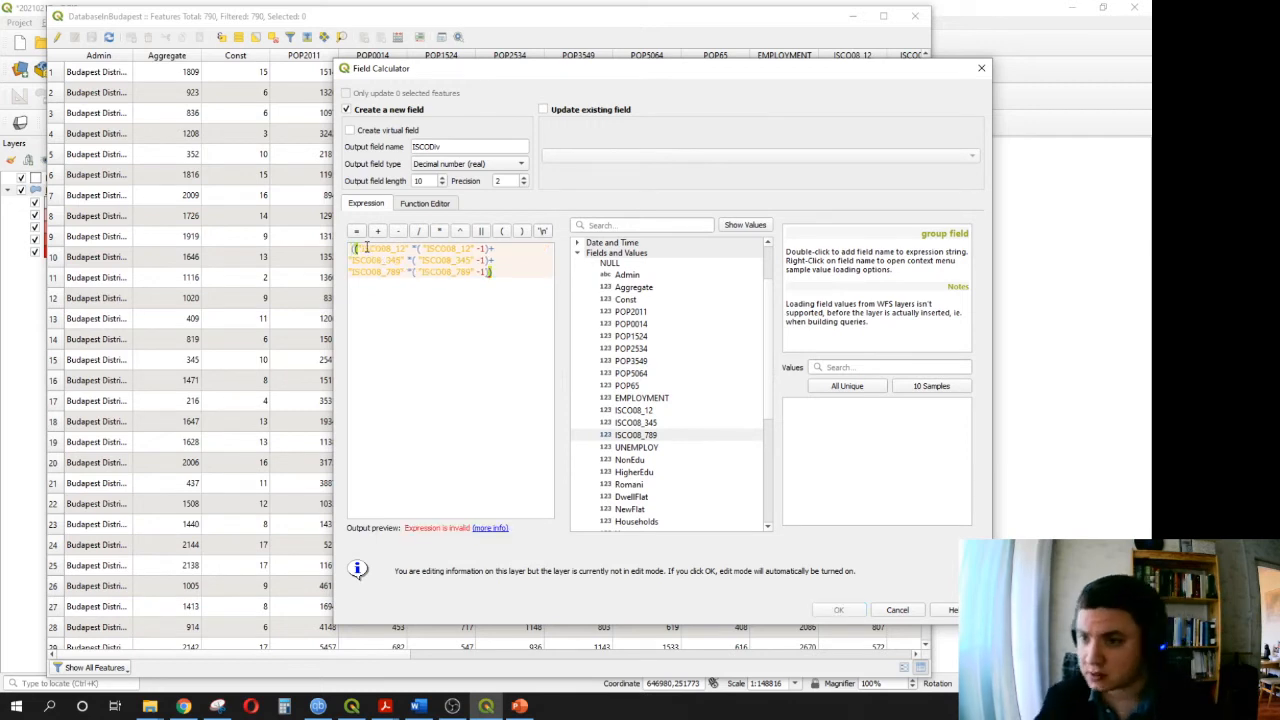
{"action": "left_click", "coordinate": [489, 249]}
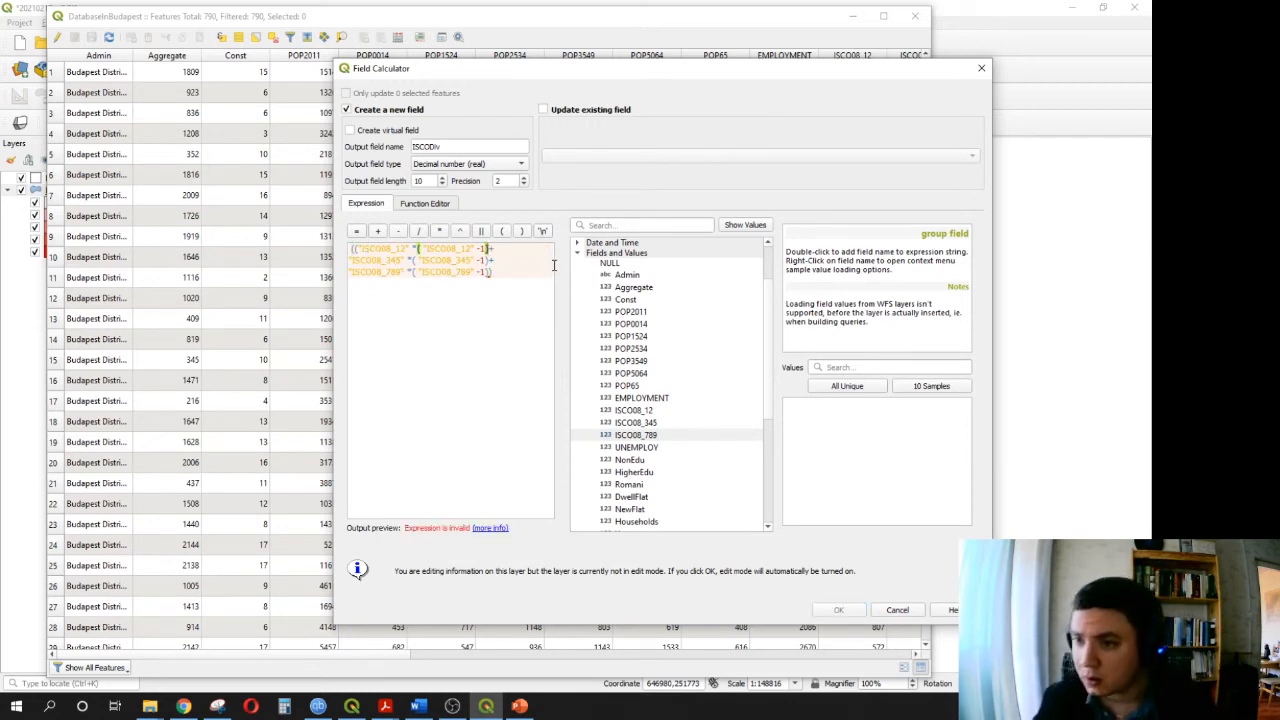
{"action": "type", "text": ")"}
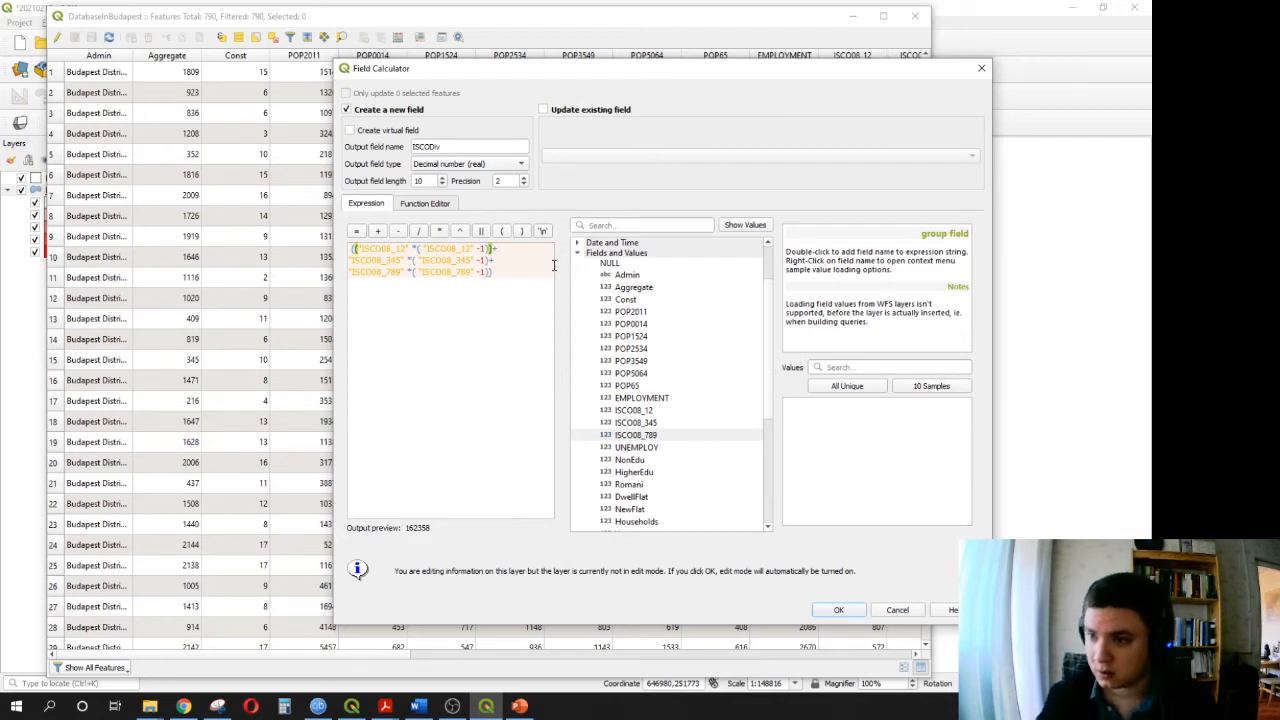
- Wrap the "ISCO08_345" and "ISCO08_789" terms each in their own brackets, keeping the outer bracket closed at the end
{"action": "left_click", "coordinate": [351, 260]}
{"action": "type", "text": "("}
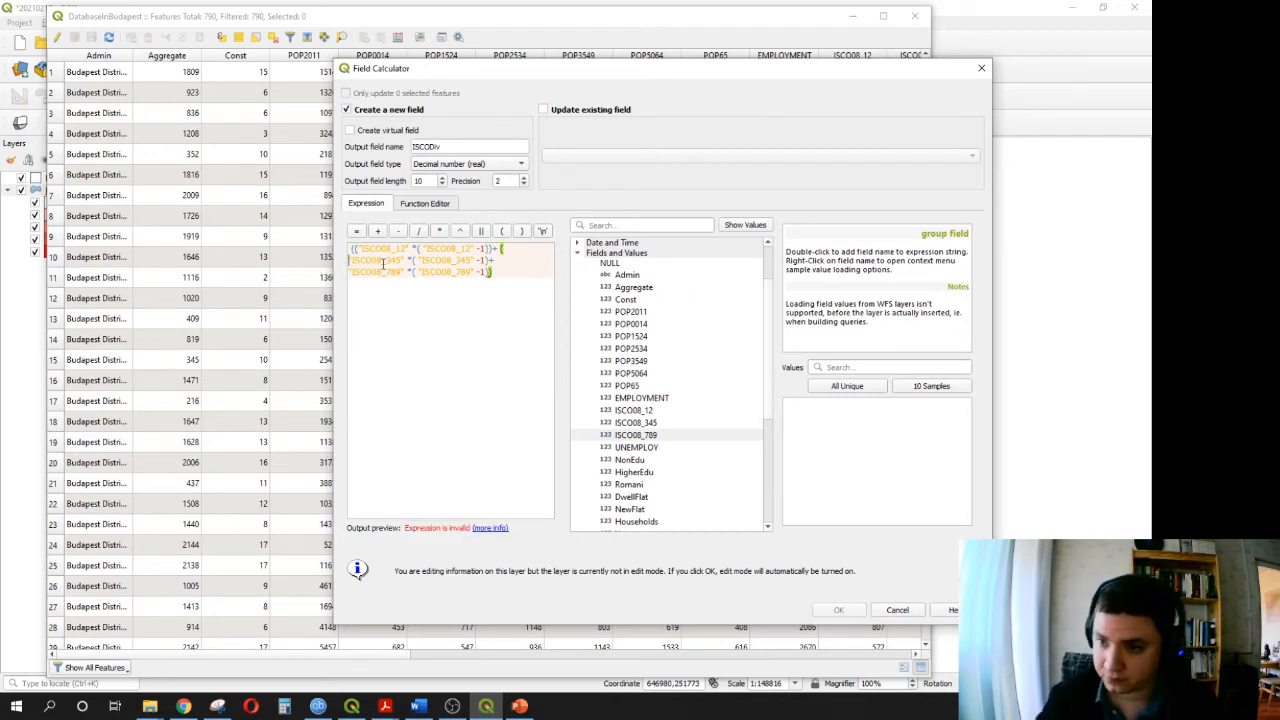
{"action": "key", "text": "Return"}
{"action": "left_click", "coordinate": [497, 260]}
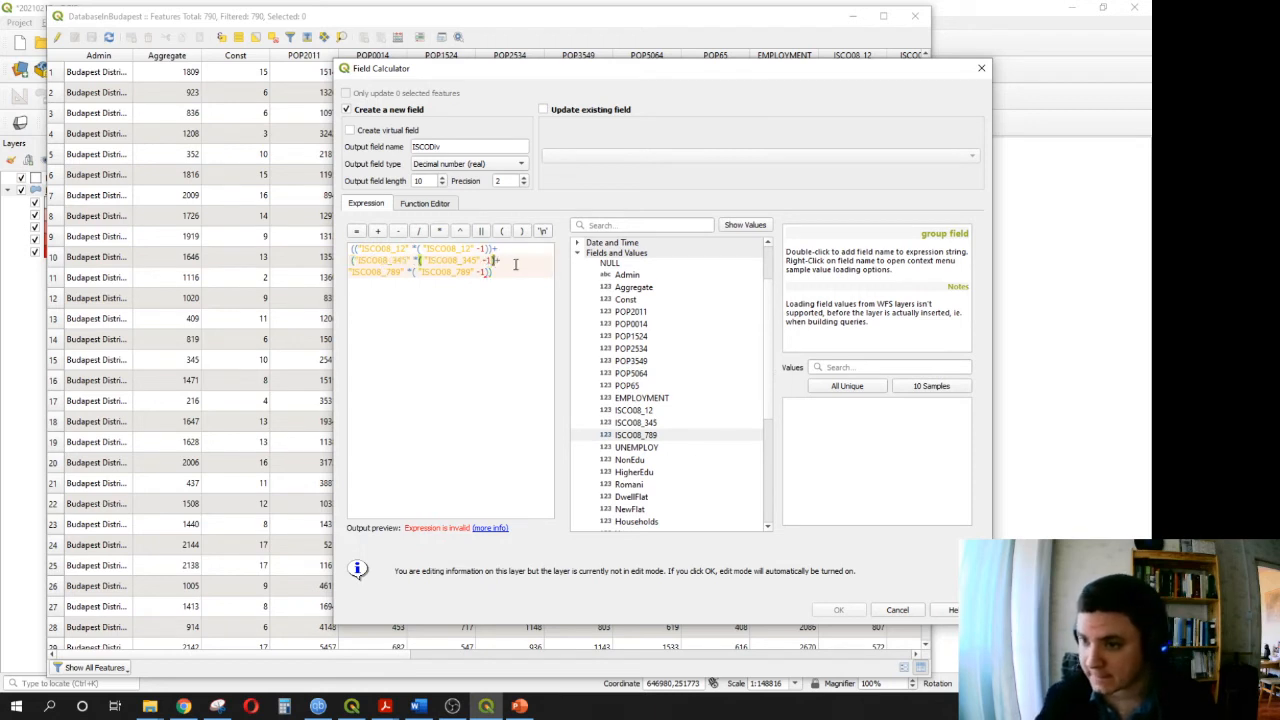
{"action": "type", "text": ")"}
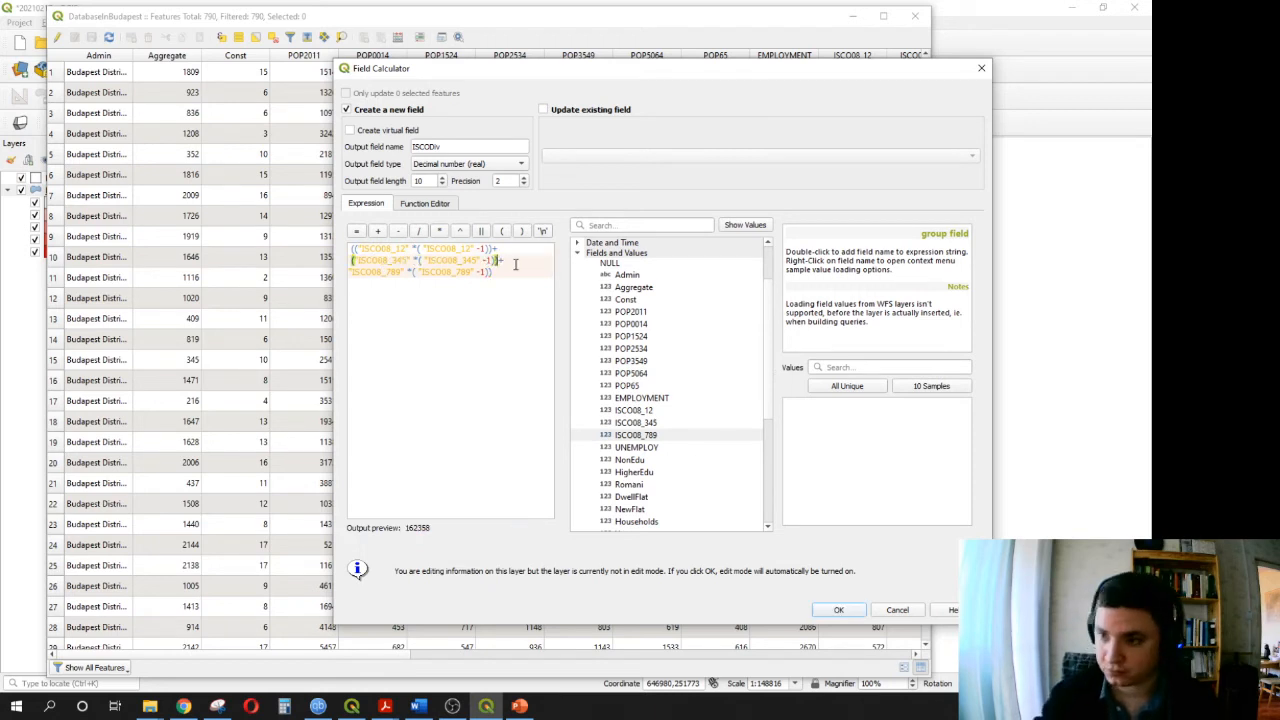
{"action": "left_click", "coordinate": [350, 271]}
{"action": "type", "text": "("}
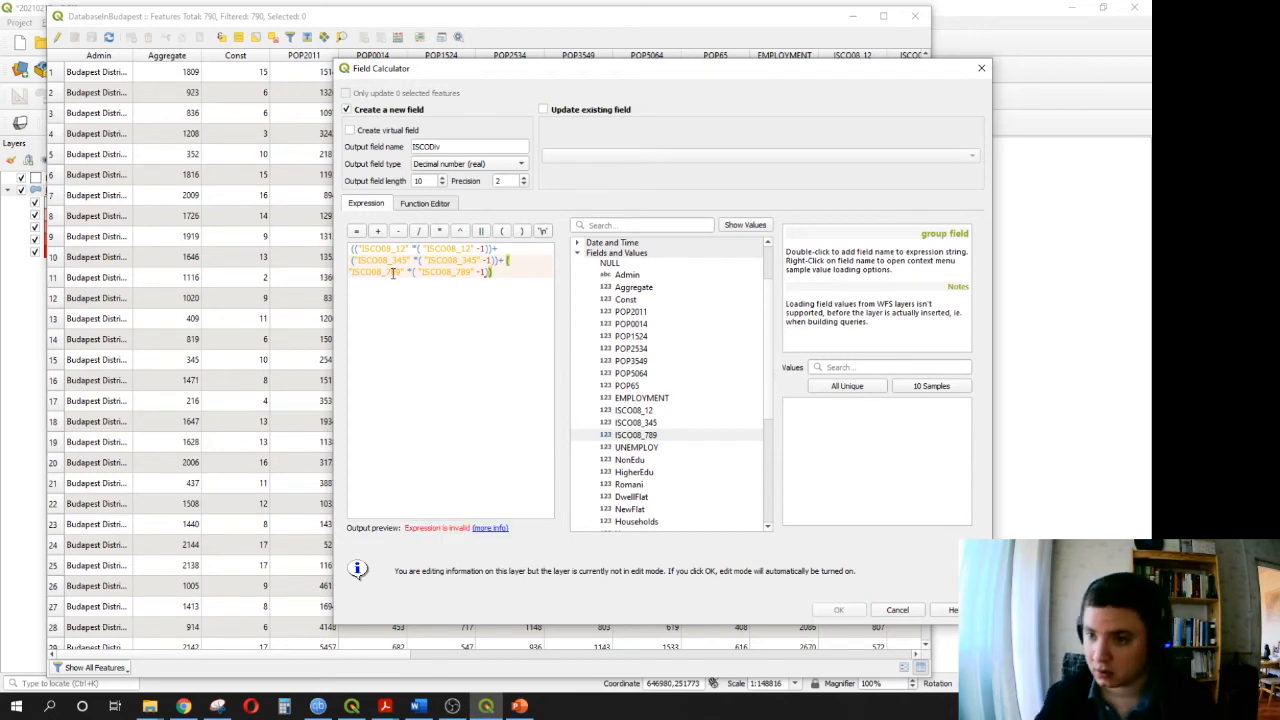
{"action": "left_click", "coordinate": [507, 260]}
{"action": "type", "text": "))"}
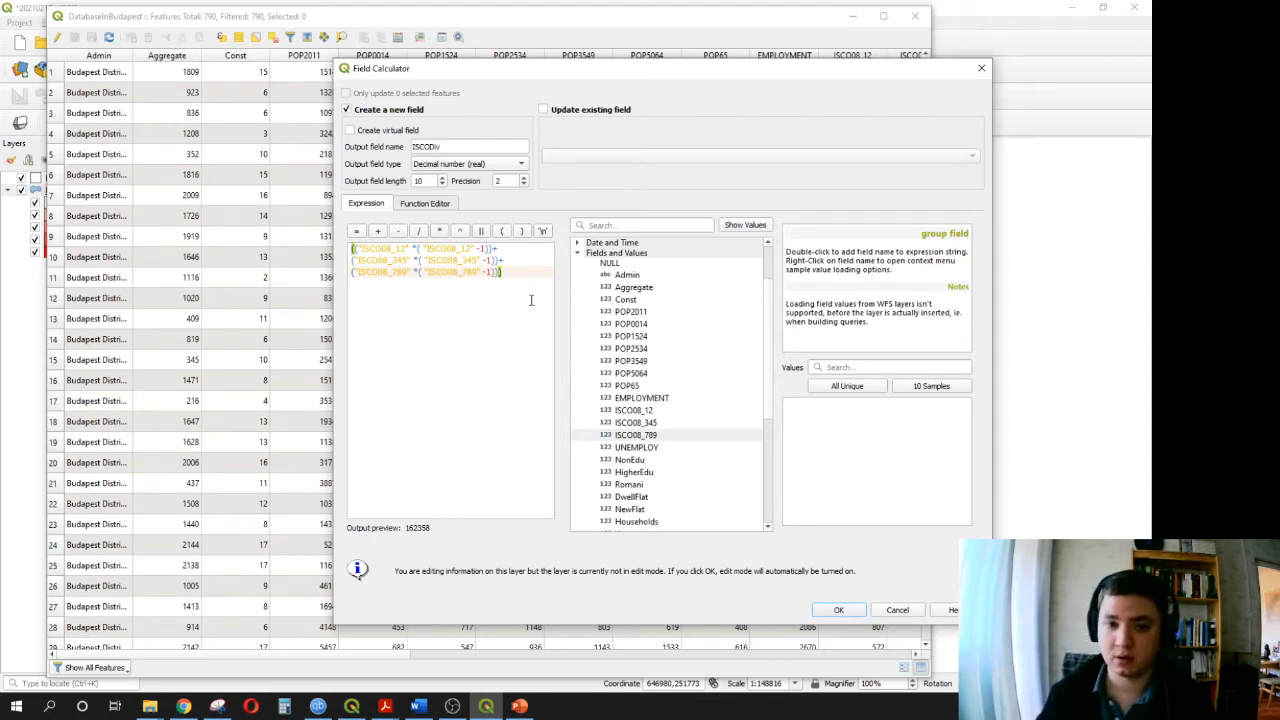
- Append a division sign after the bracketed sum and recheck the formula's denominator on the Diversity index slide in PowerPoint
{"action": "left_click_drag", "start_coordinate": [348, 70], "coordinate": [160, 62]}
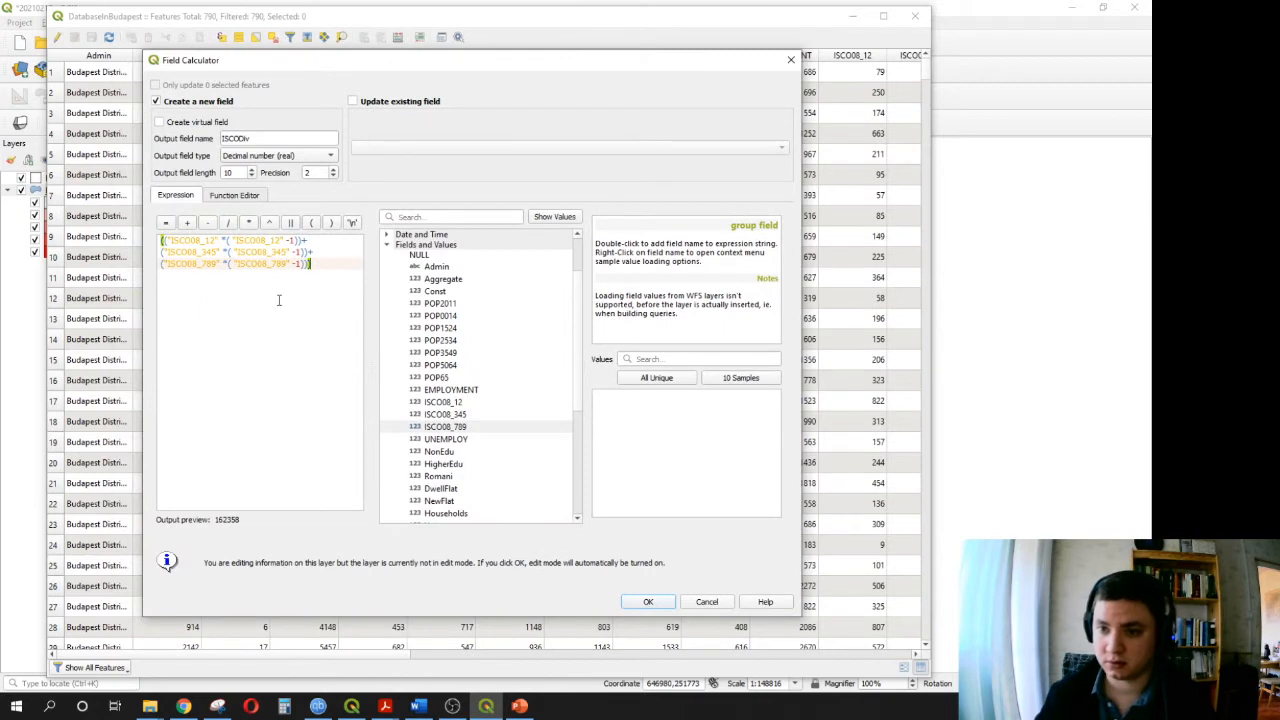
{"action": "type", "text": "("}
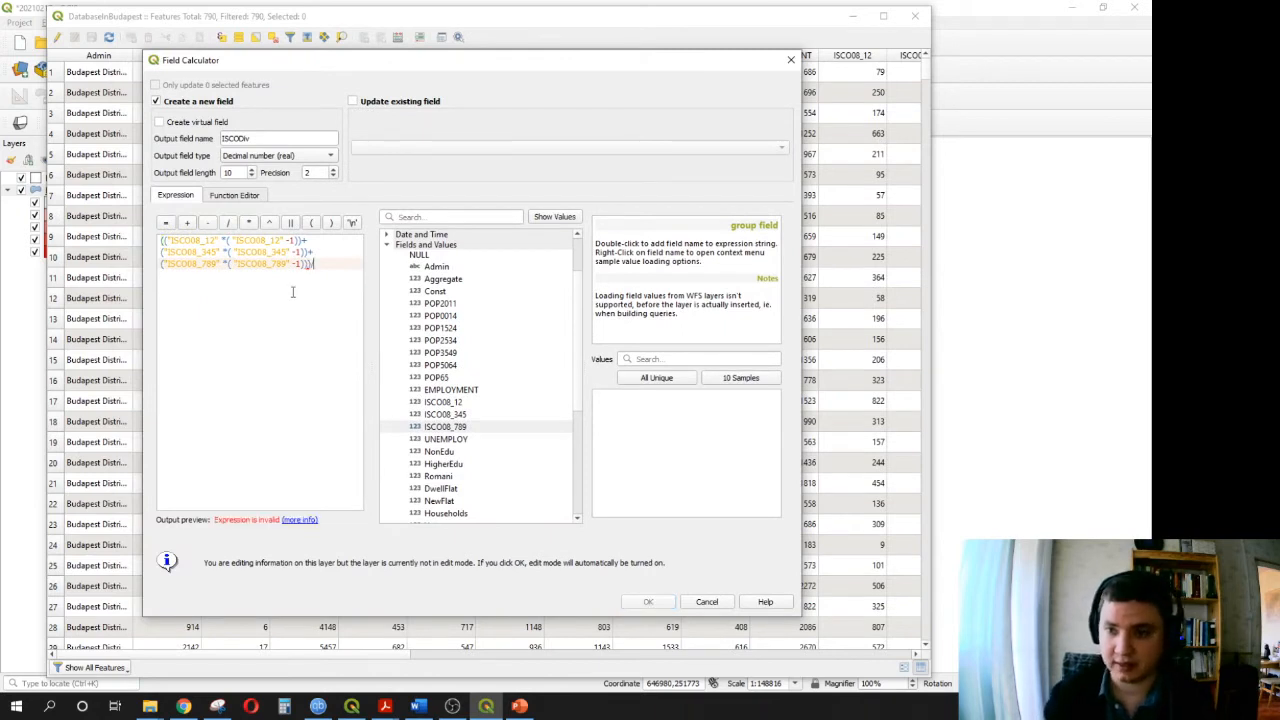
{"action": "type", "text": "("}
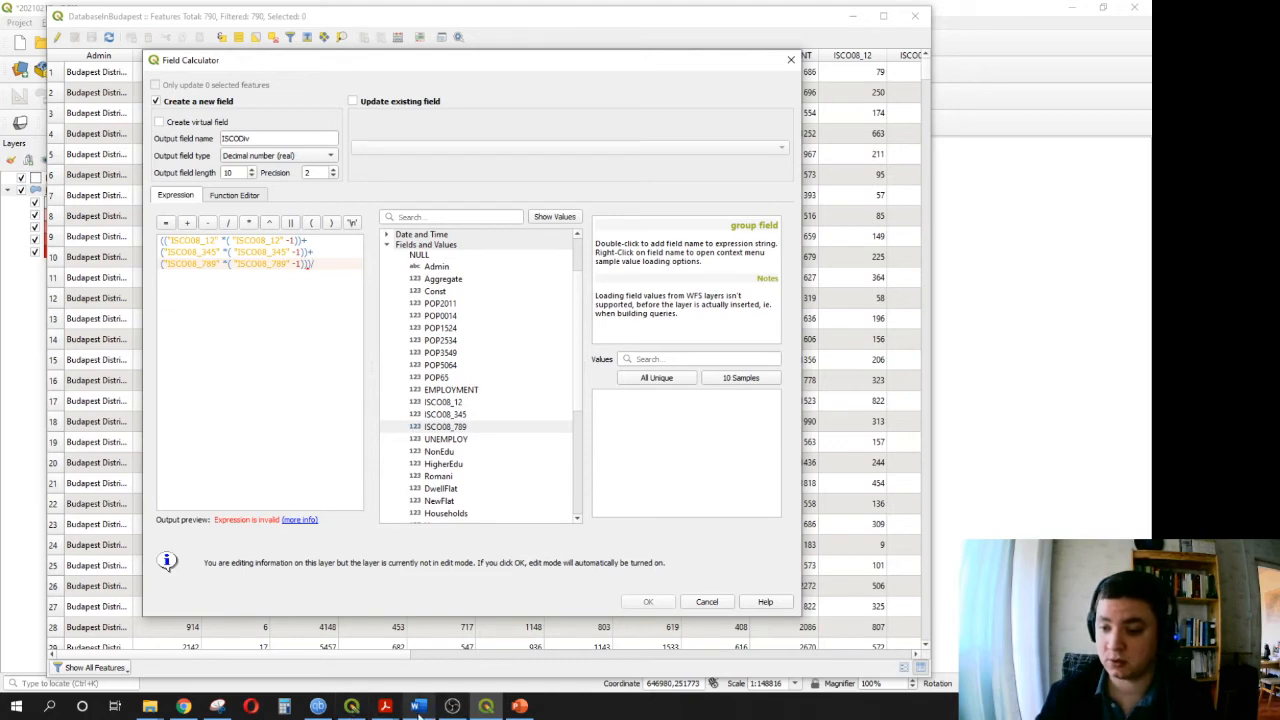
{"action": "left_click", "coordinate": [519, 706]}
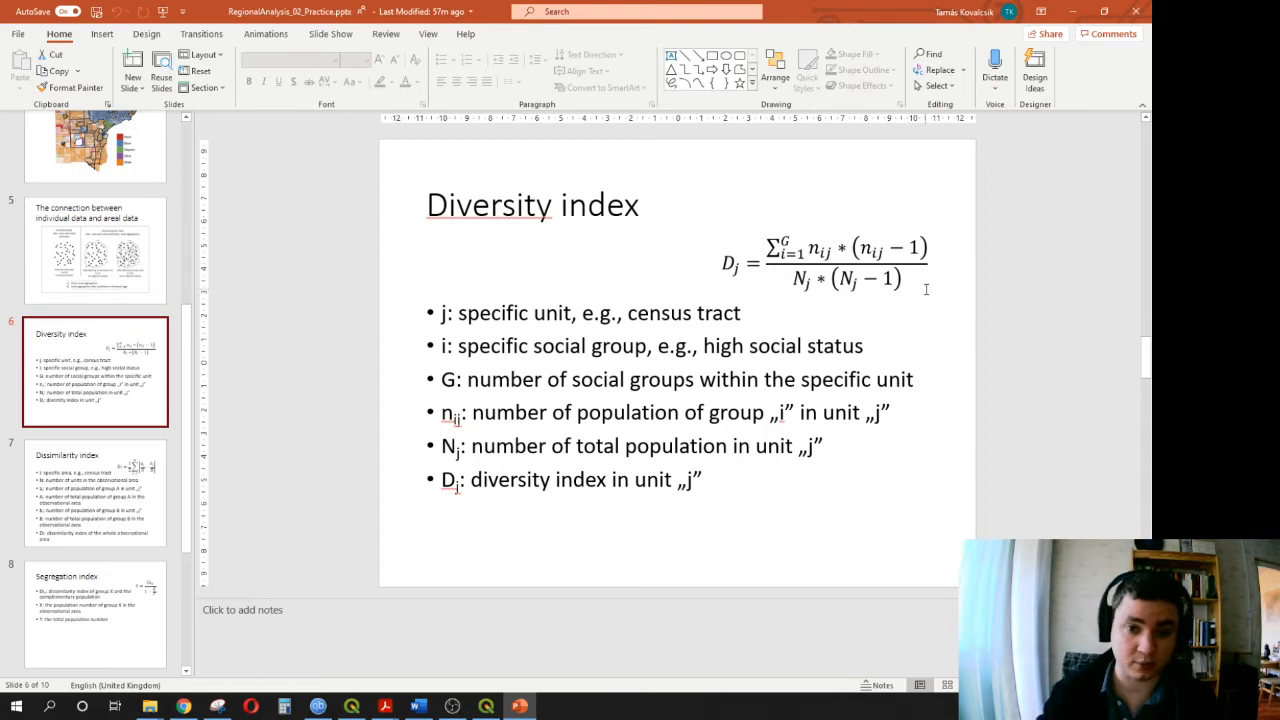
{"action": "key", "text": "alt+Tab"}
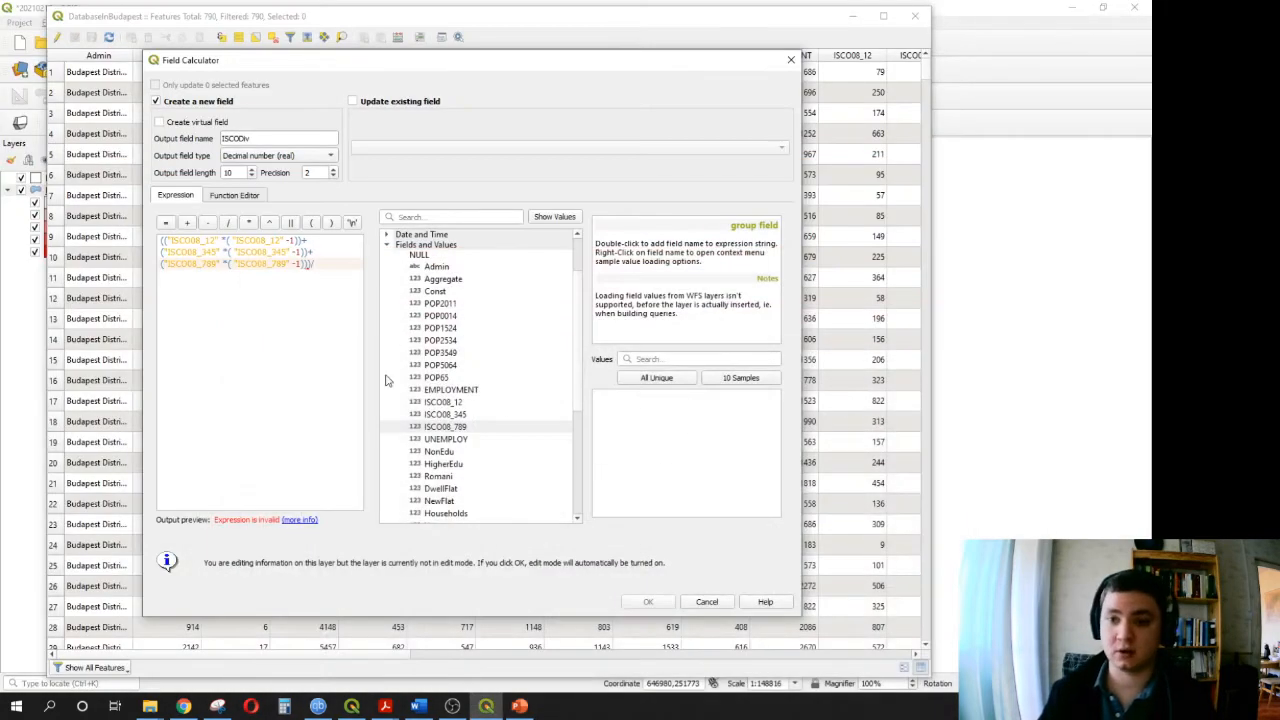
- Add the denominator "EMPLOYMENT" * ("EMPLOYMENT" - 1) after the division sign, taking the field from Fields and Values
{"action": "left_click", "coordinate": [463, 395]}
{"action": "double_click", "coordinate": [463, 395]}
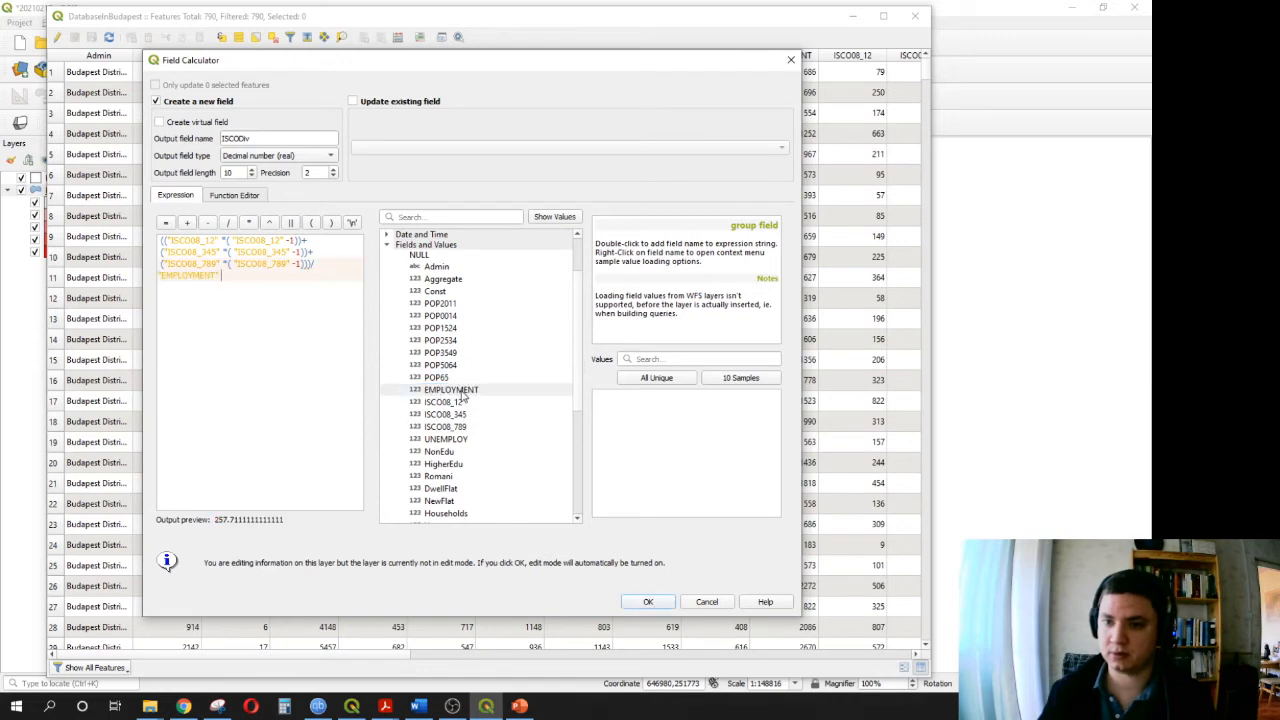
{"action": "type", "text": "*"}
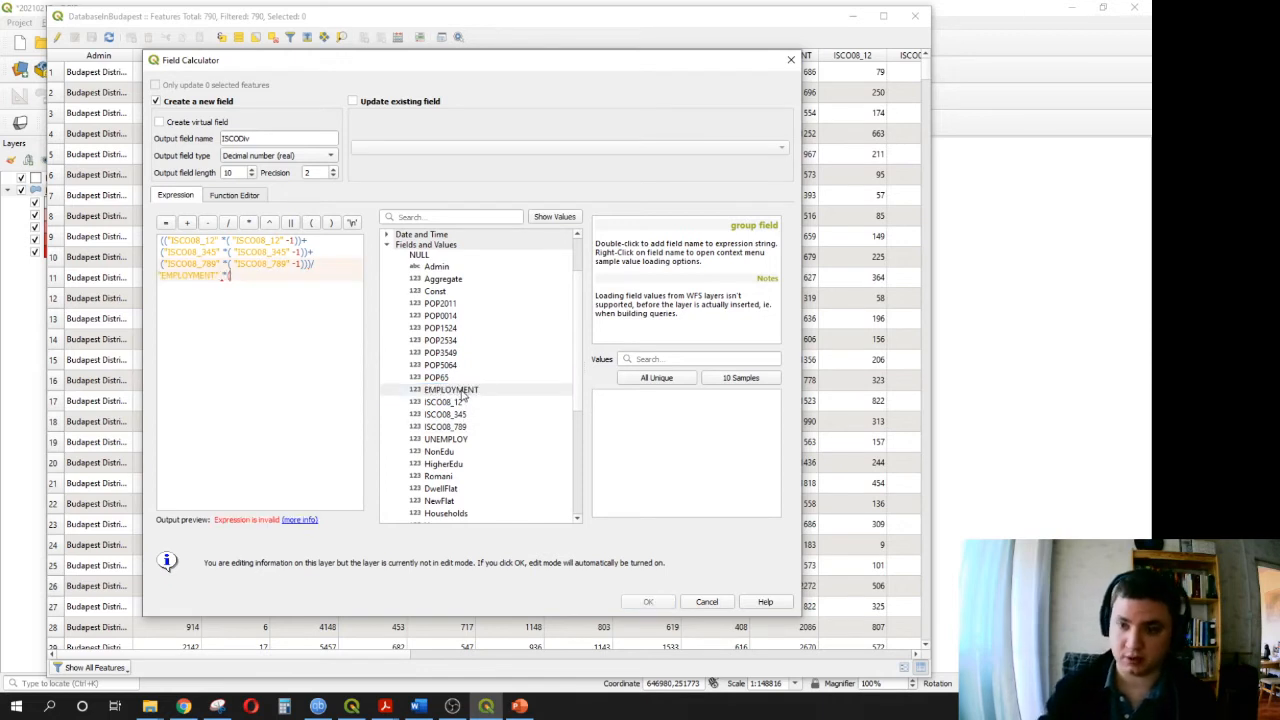
{"action": "type", "text": "("}
{"action": "double_click", "coordinate": [463, 395]}
{"action": "type", "text": "-1"}
{"action": "type", "text": "))/ "}
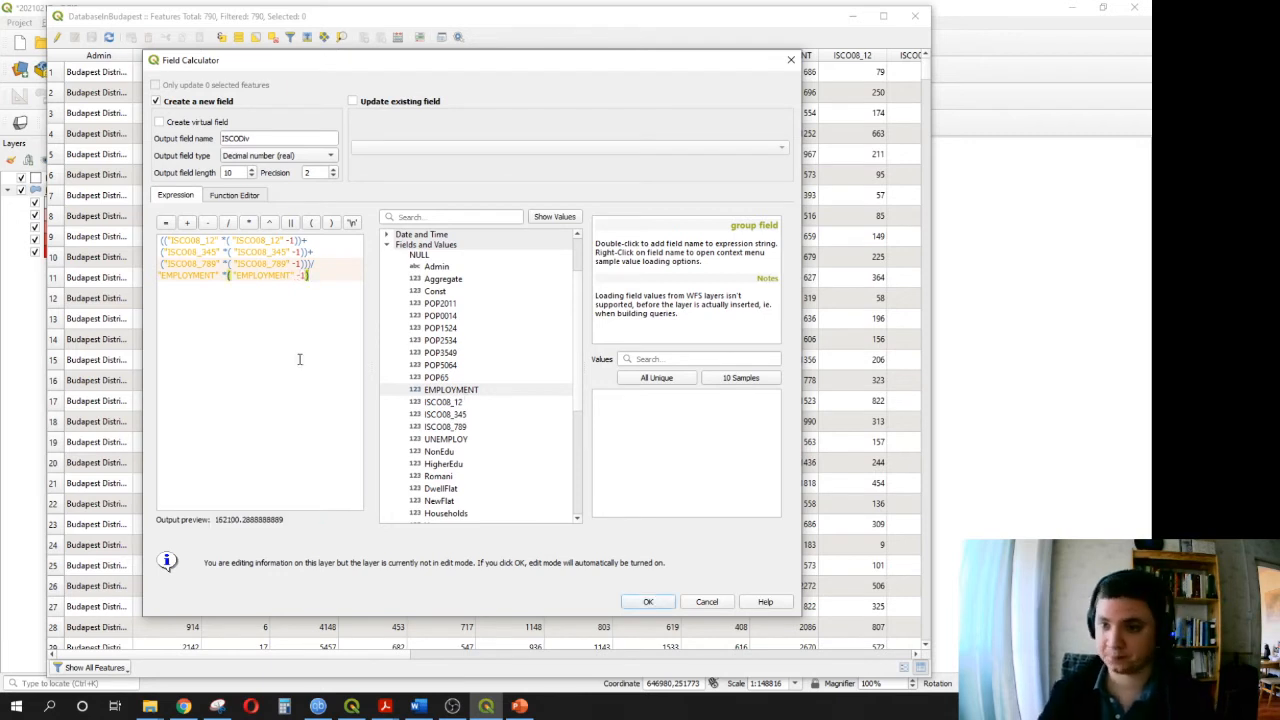
- Enclose the whole EMPLOYMENT denominator in brackets and run the calculation to create the ISCODiv field
{"action": "type", "text": "("}
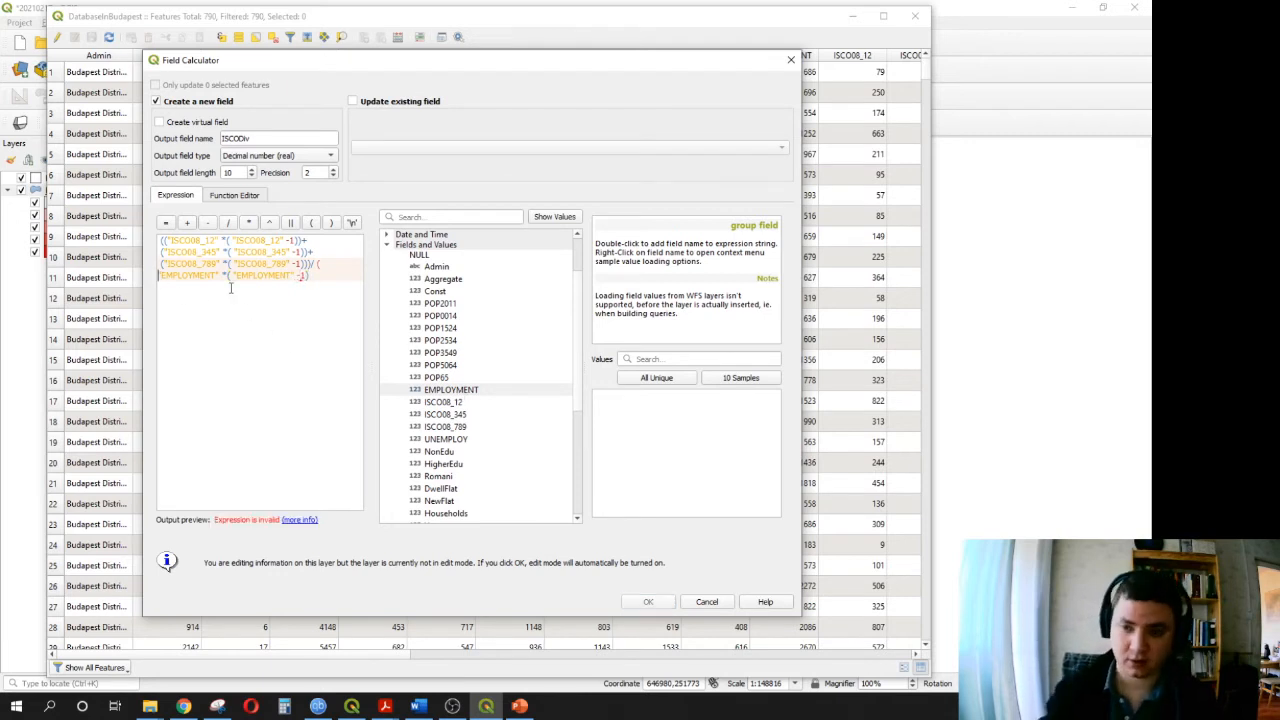
{"action": "key", "text": "Down"}
{"action": "type", "text": ")"}
{"action": "left_click", "coordinate": [321, 276]}
{"action": "type", "text": ")"}
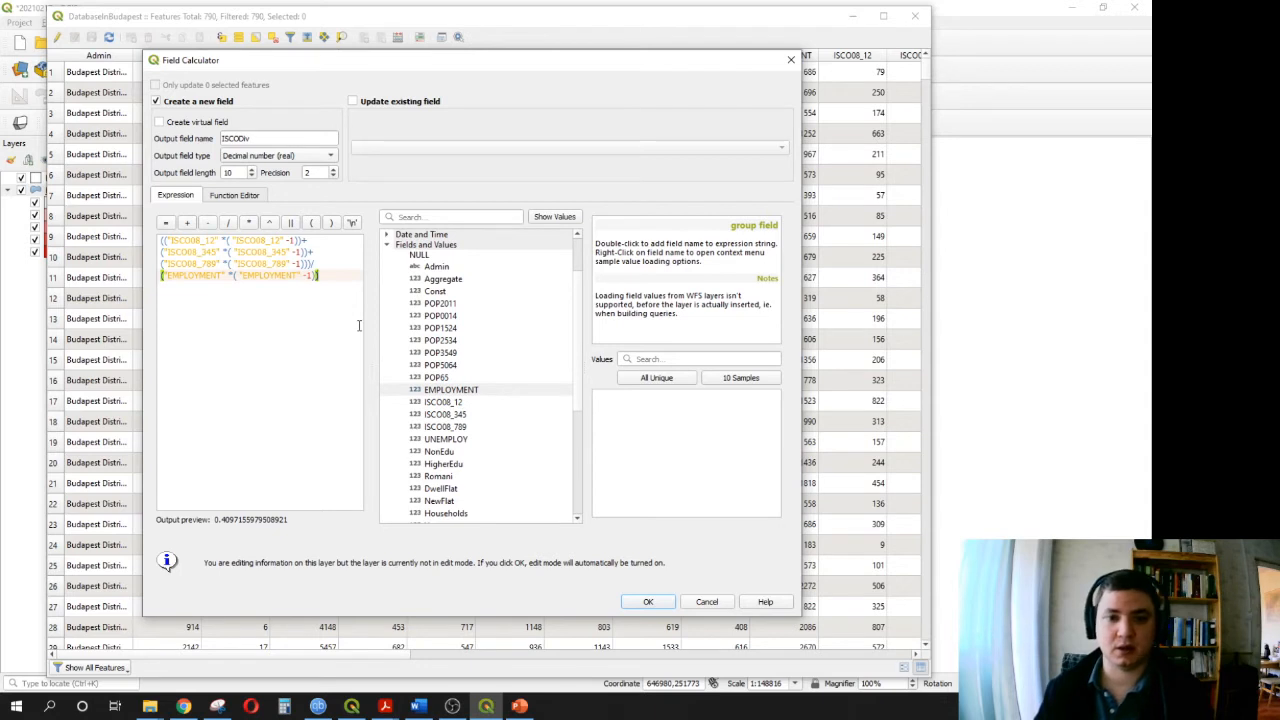
{"action": "left_click", "coordinate": [648, 603]}
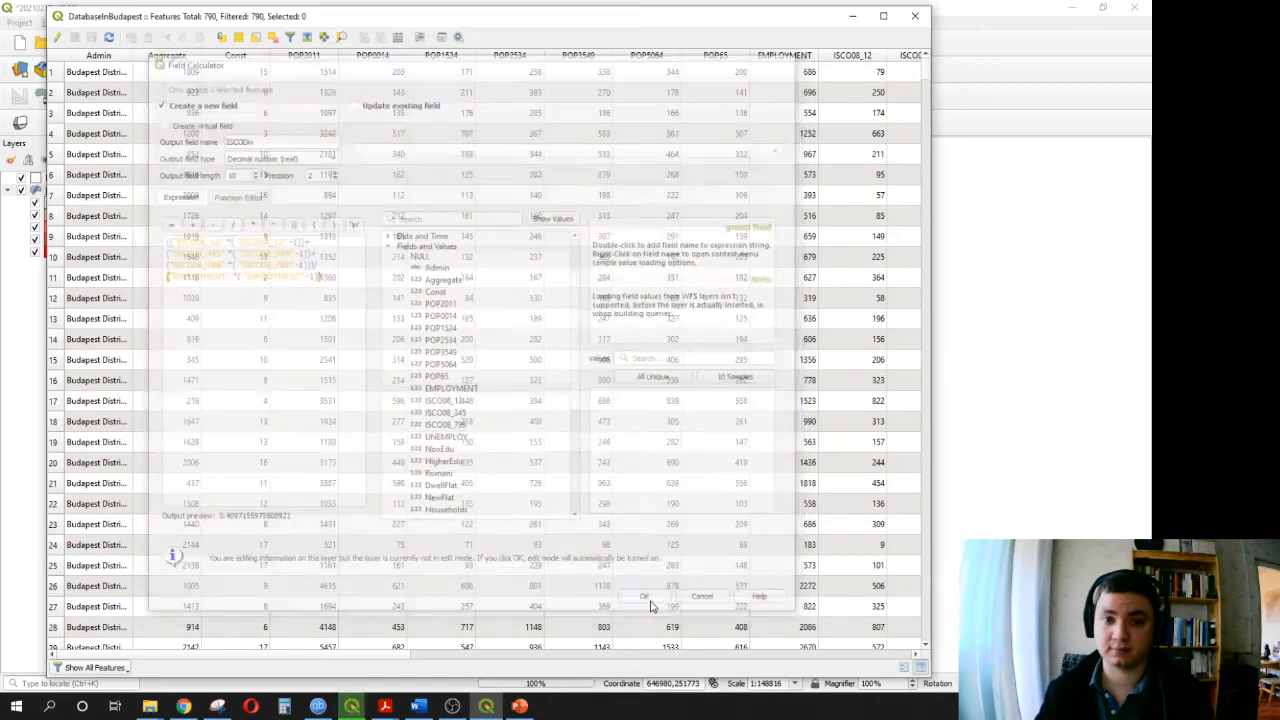
- End editing of the DatabaseInBudapest layer with the new ISCODiv column kept and close its attribute table
{"action": "left_click_drag", "start_coordinate": [295, 655], "coordinate": [952, 655]}
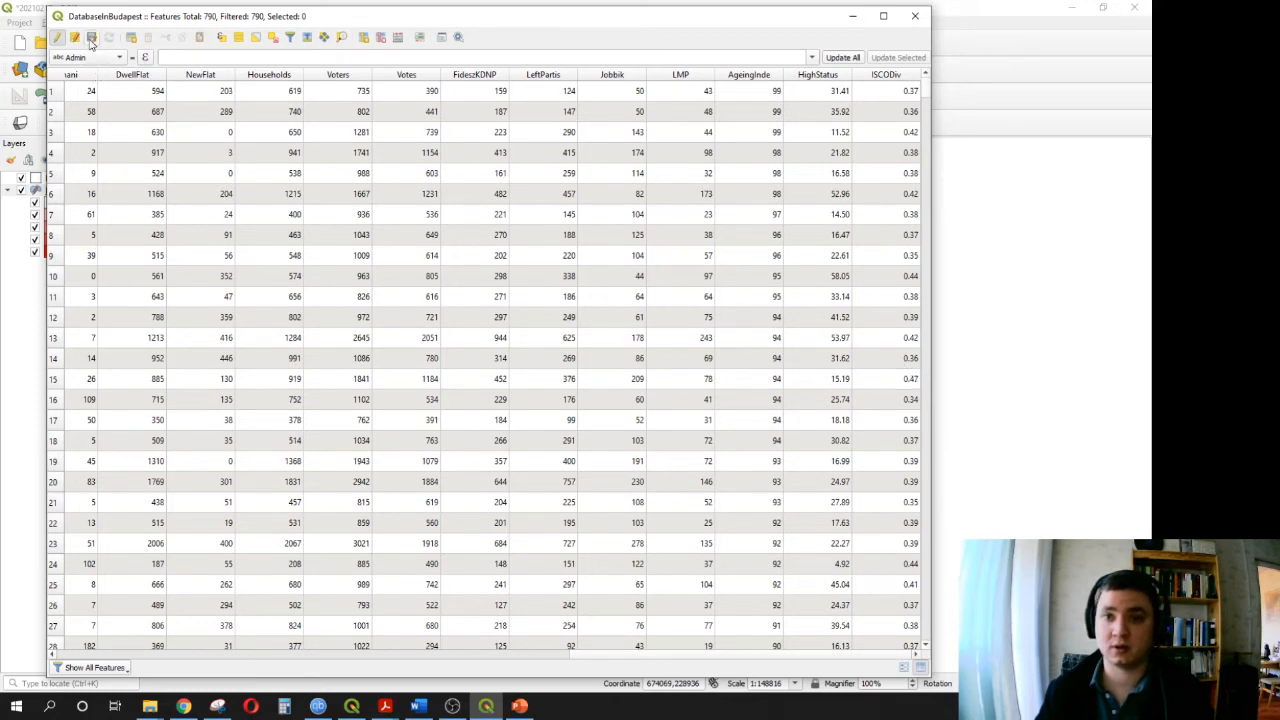
{"action": "left_click", "coordinate": [57, 41]}
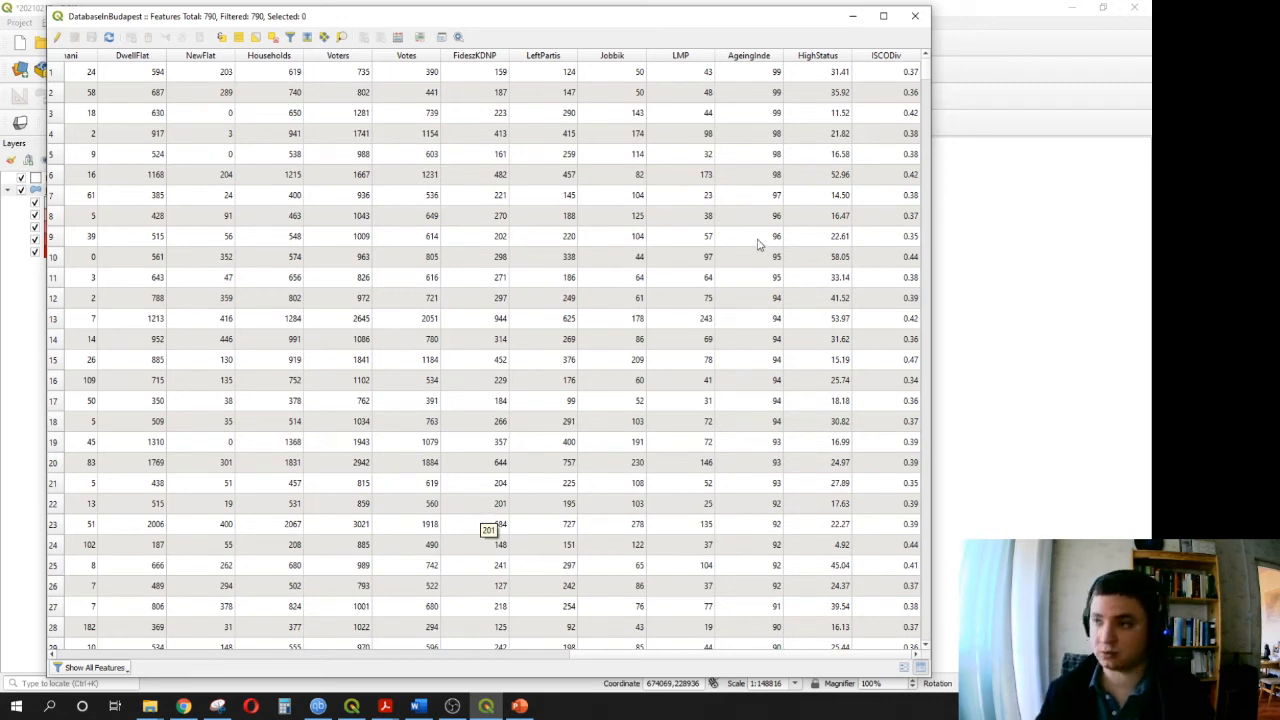
{"action": "left_click", "coordinate": [915, 16]}
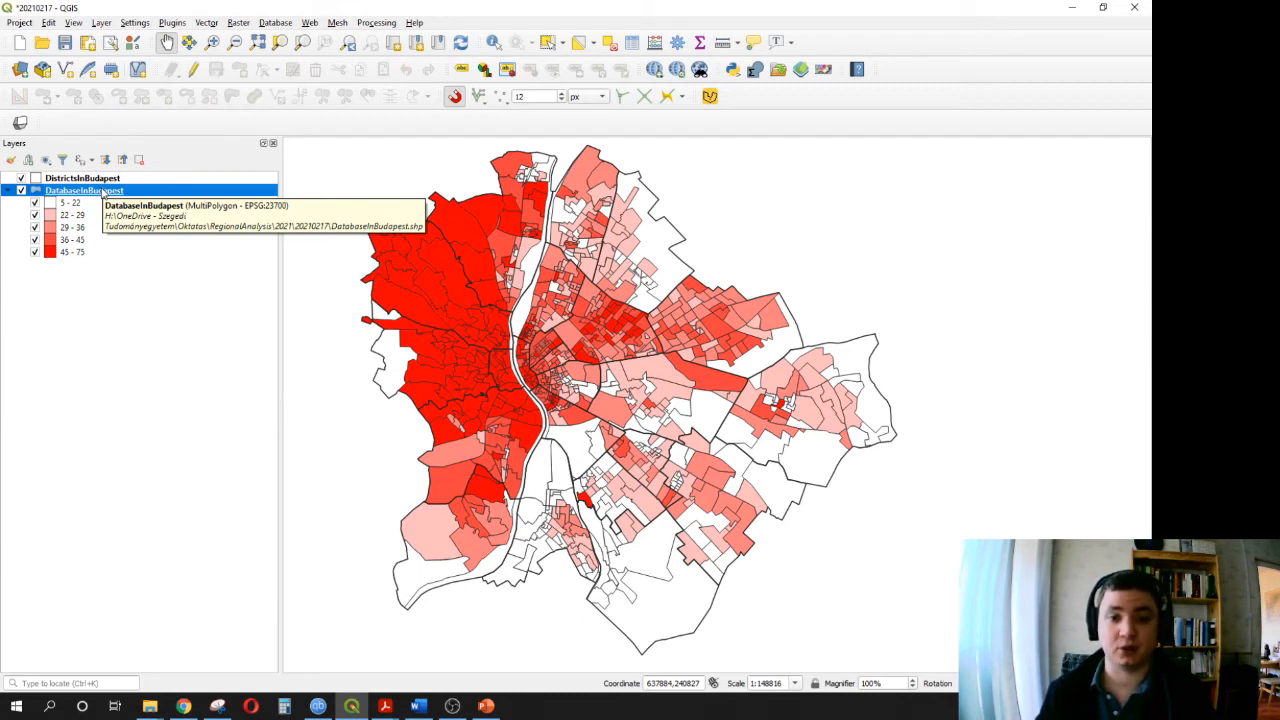
- Set the DatabaseInBudapest graduated symbology to the ISCODiv column, classify it again and set the legend precision to 3
{"action": "double_click", "coordinate": [103, 191]}
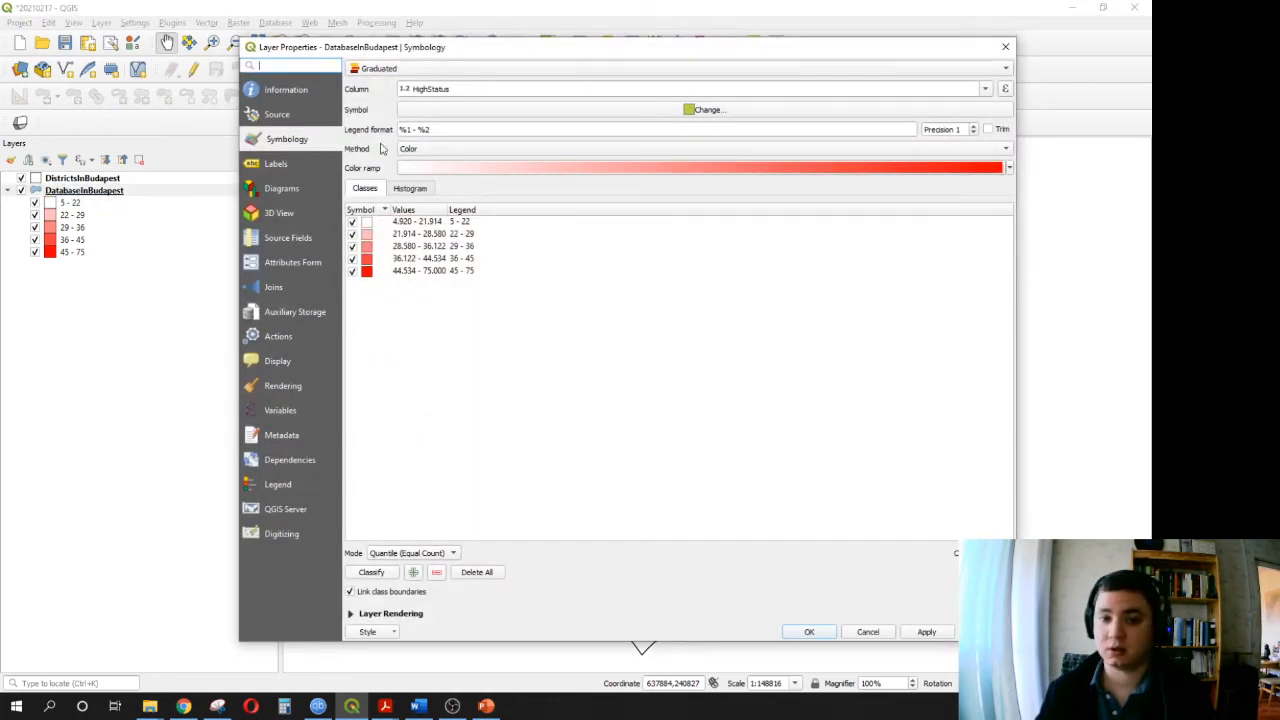
{"action": "left_click_drag", "start_coordinate": [427, 53], "coordinate": [341, 50]}
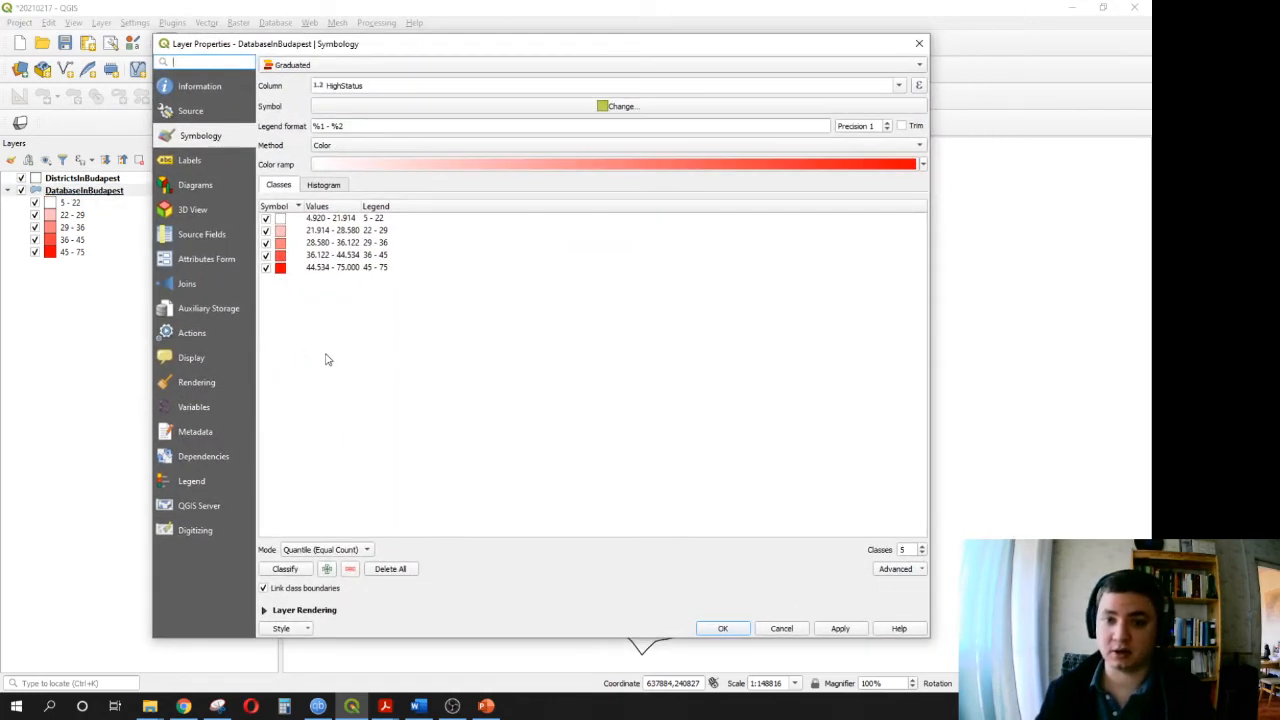
{"action": "left_click", "coordinate": [899, 85]}
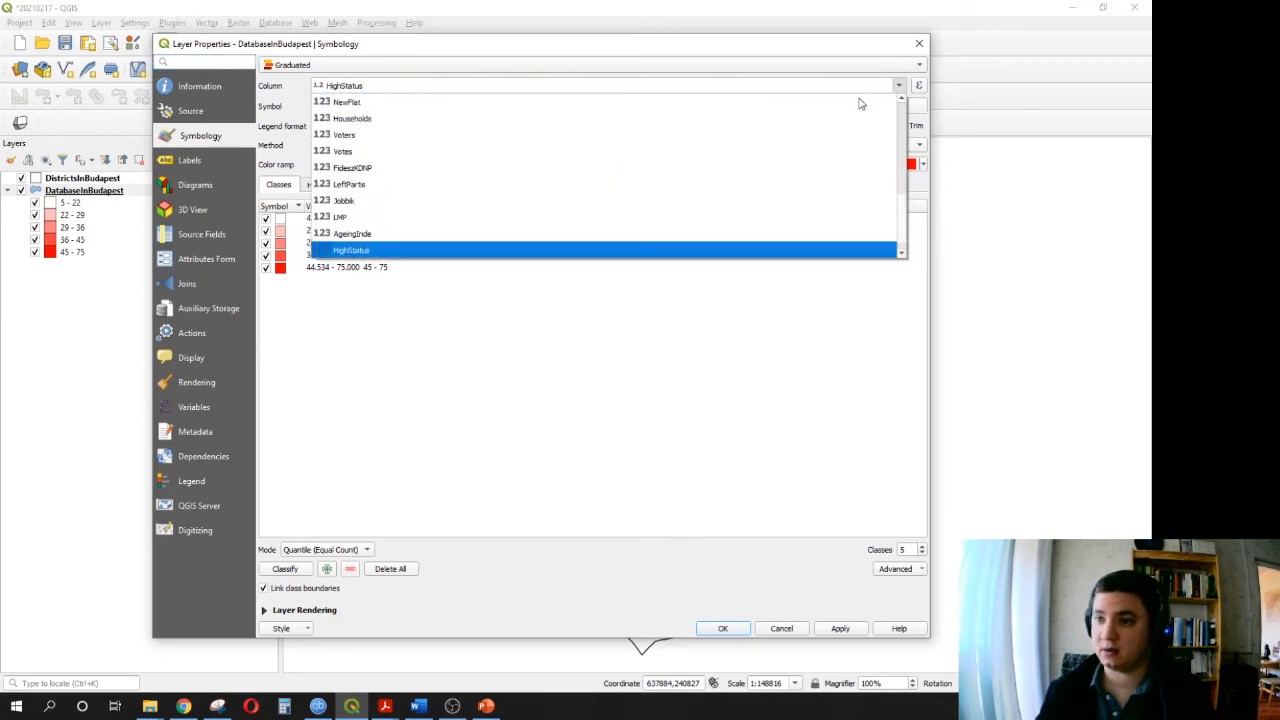
{"action": "left_click", "coordinate": [368, 251]}
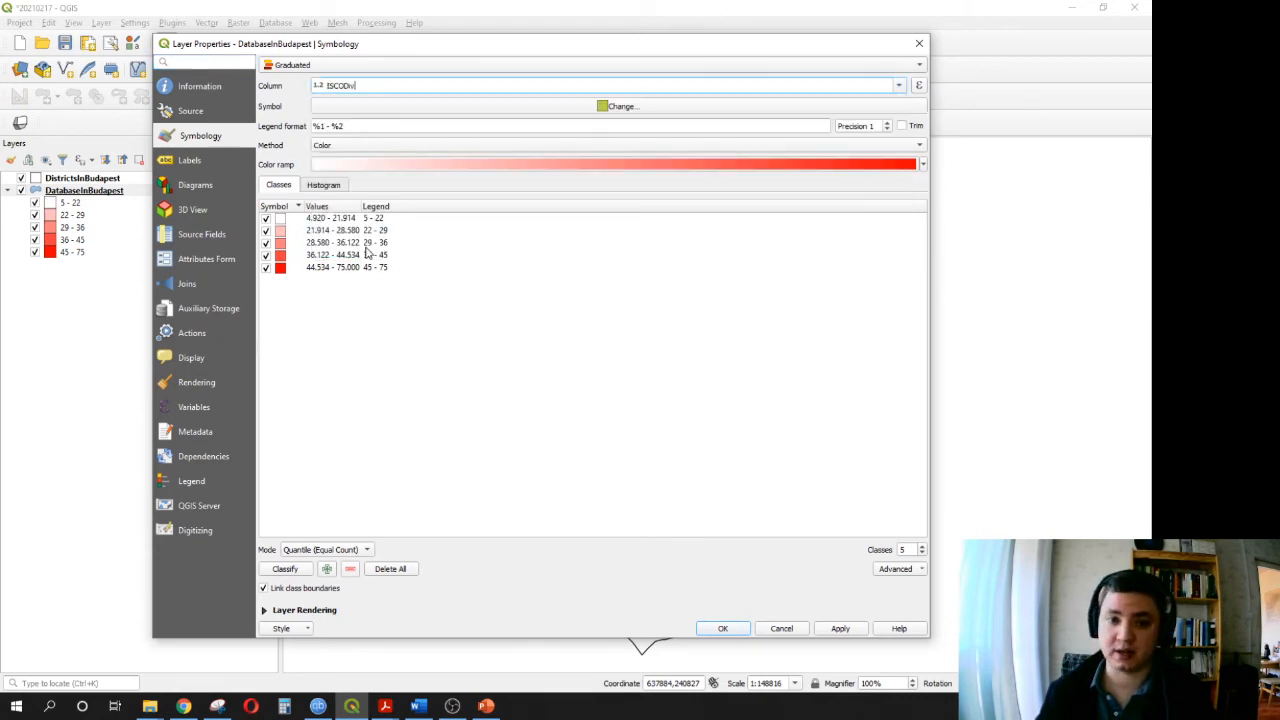
{"action": "left_click", "coordinate": [294, 570]}
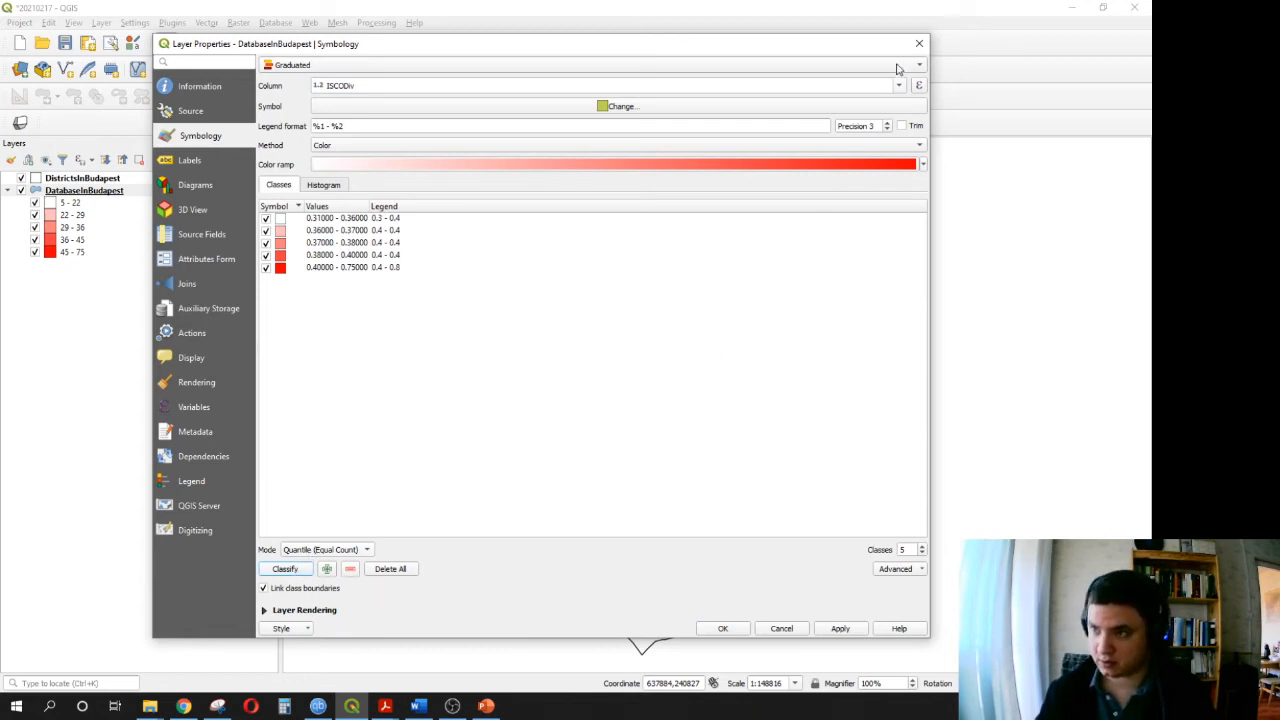
- Change the classification mode to Natural Breaks (Jenks) and apply the symbology to the map
{"action": "left_click", "coordinate": [344, 553]}
{"action": "left_click", "coordinate": [344, 564]}
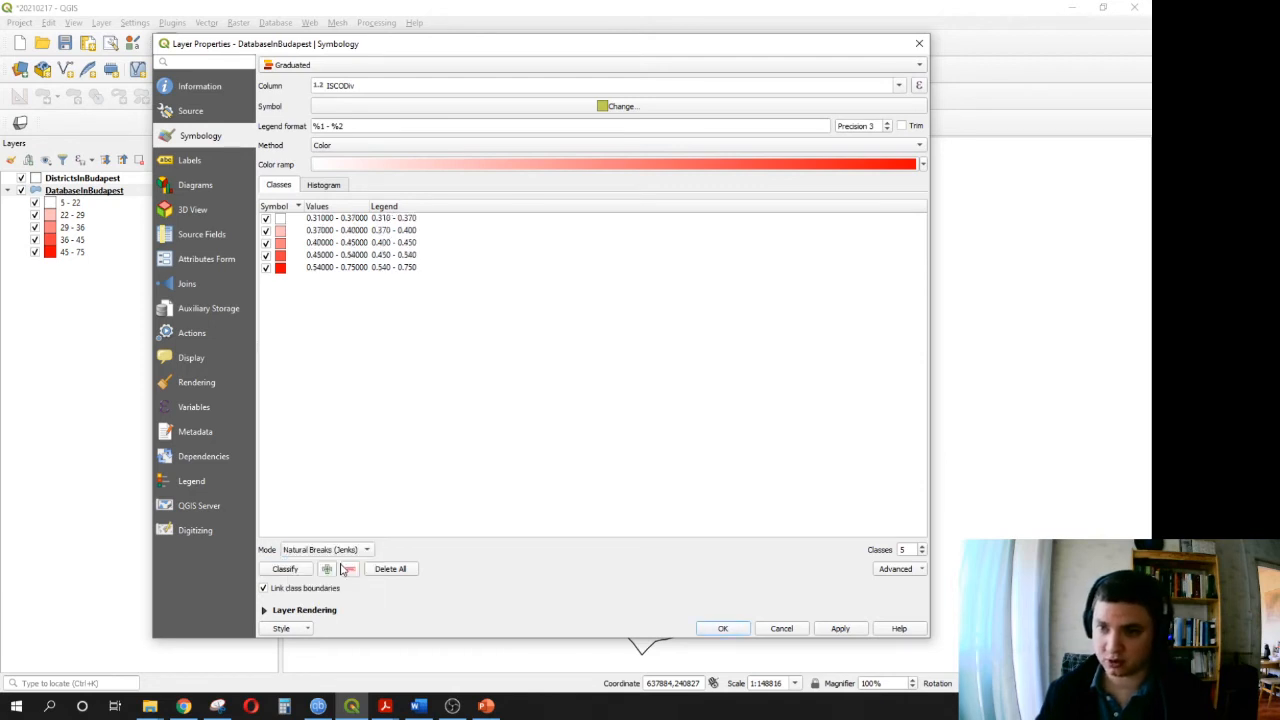
{"action": "left_click", "coordinate": [845, 632]}
{"action": "left_click", "coordinate": [721, 630]}
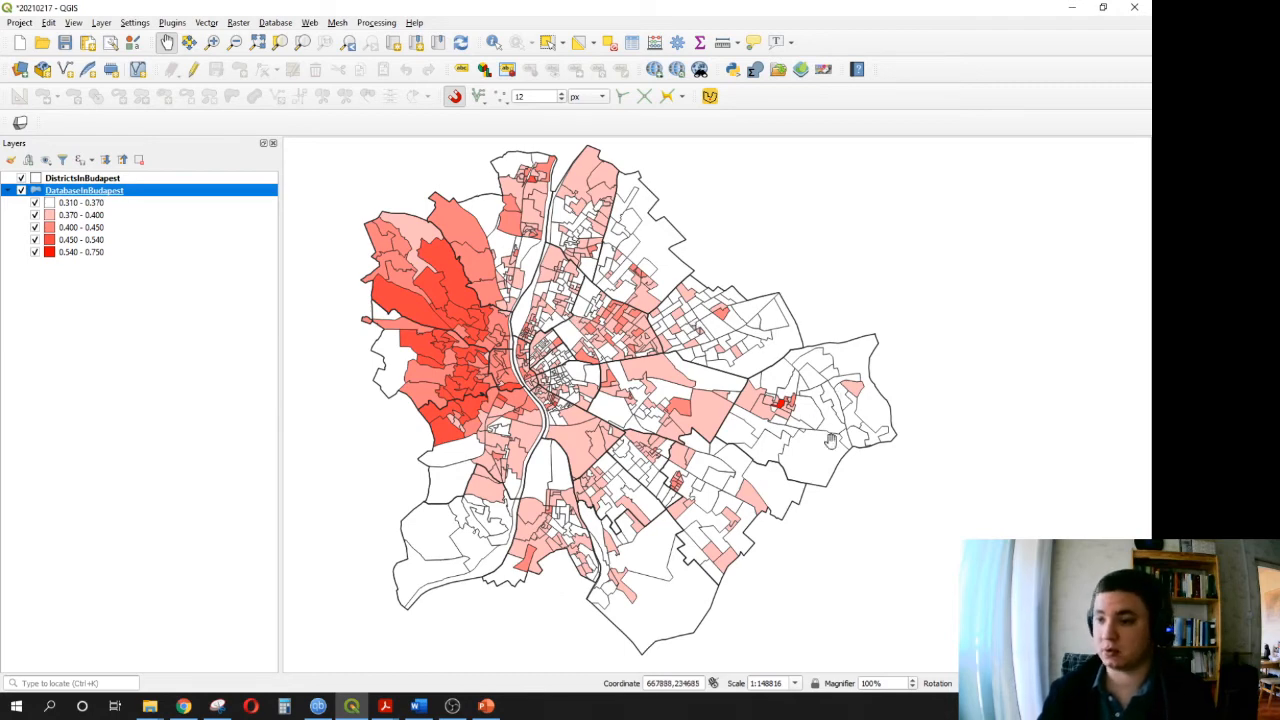
- Save the project with the ISCODiv map
{"action": "scroll", "coordinate": [553, 390], "scroll_direction": "up", "scroll_amount": 1}
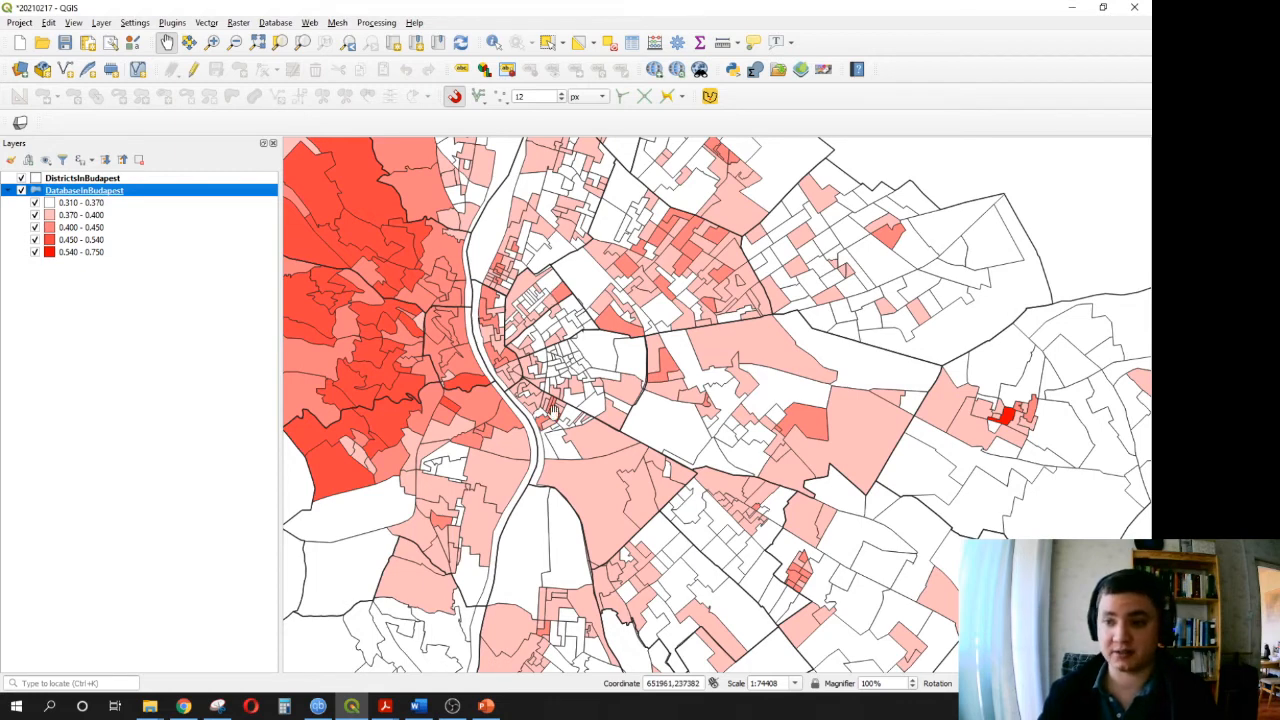
{"action": "scroll", "coordinate": [553, 412], "scroll_direction": "down", "scroll_amount": 1}
{"action": "left_click_drag", "start_coordinate": [628, 465], "coordinate": [648, 505]}
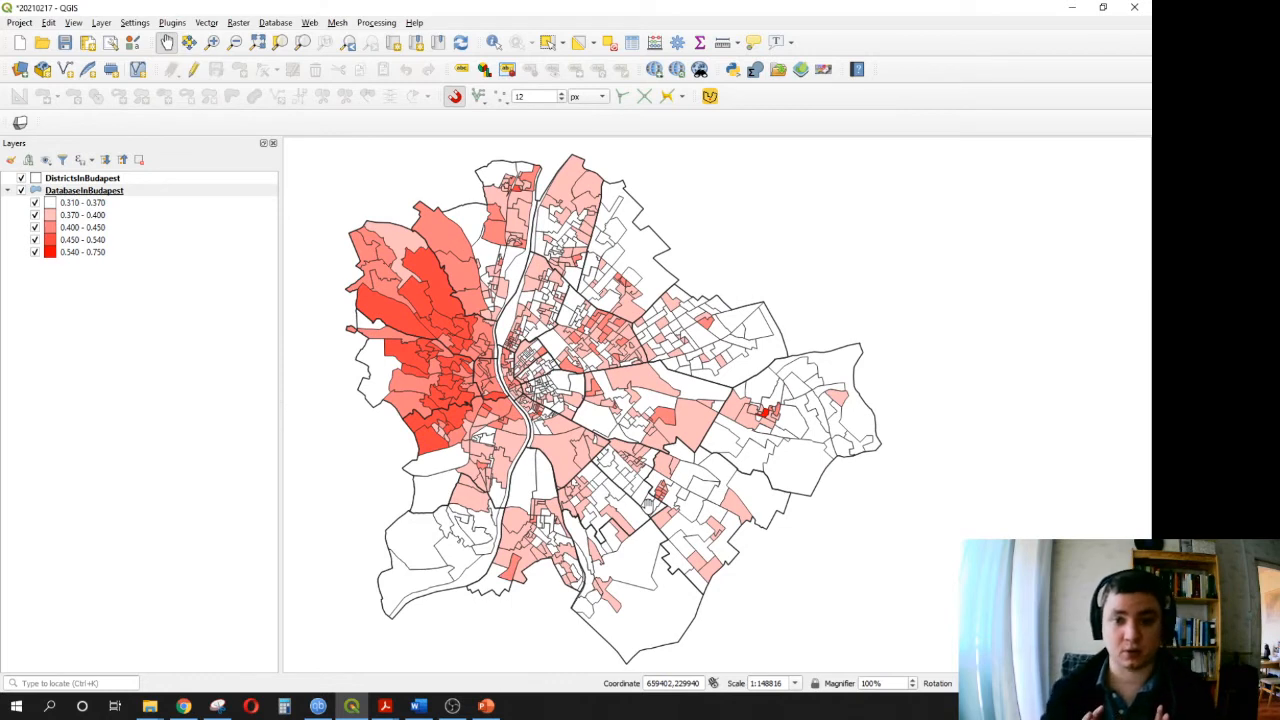
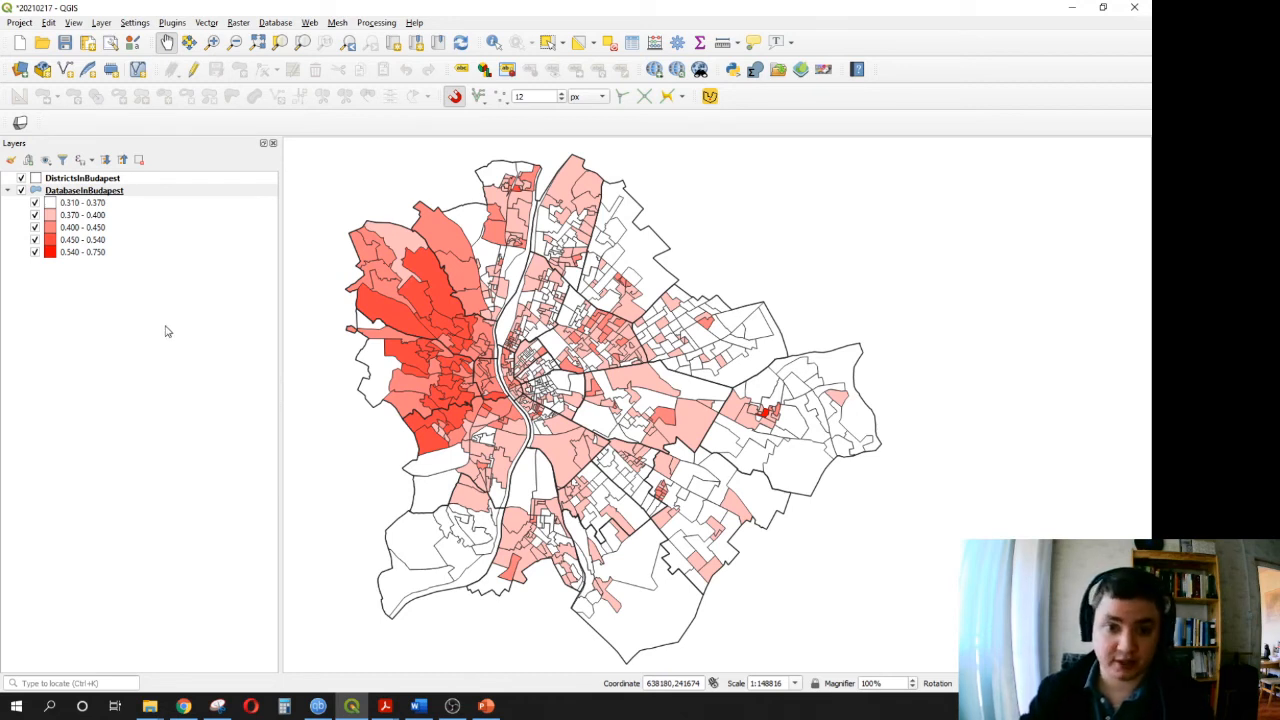
{"action": "left_click", "coordinate": [64, 42]}
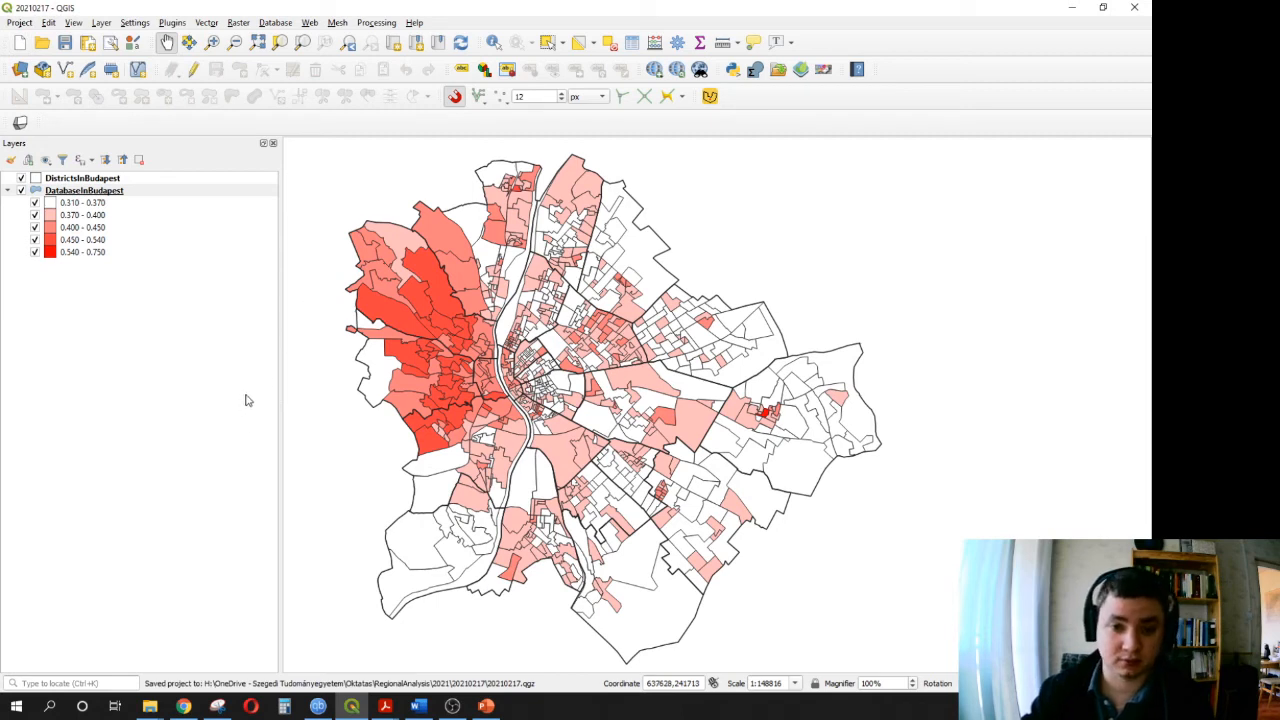
- Create a new print layout titled IscoDiversity
{"action": "left_click", "coordinate": [21, 24]}
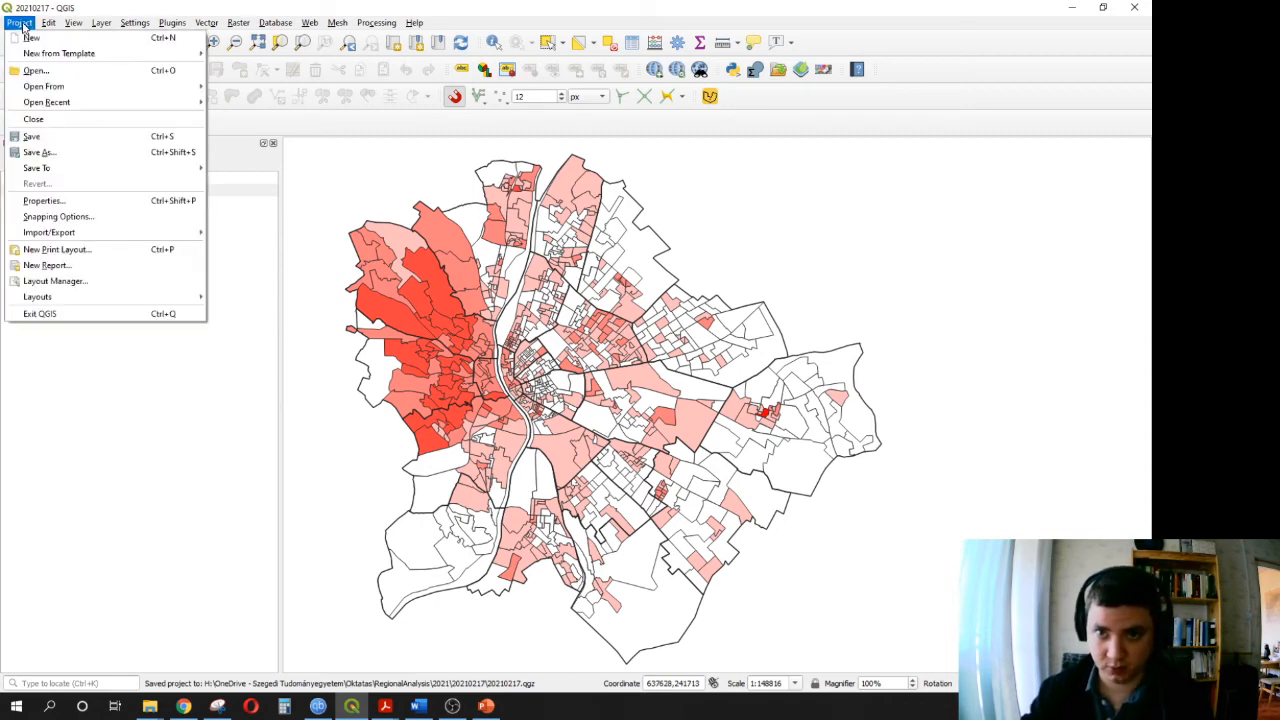
{"action": "left_click", "coordinate": [83, 252]}
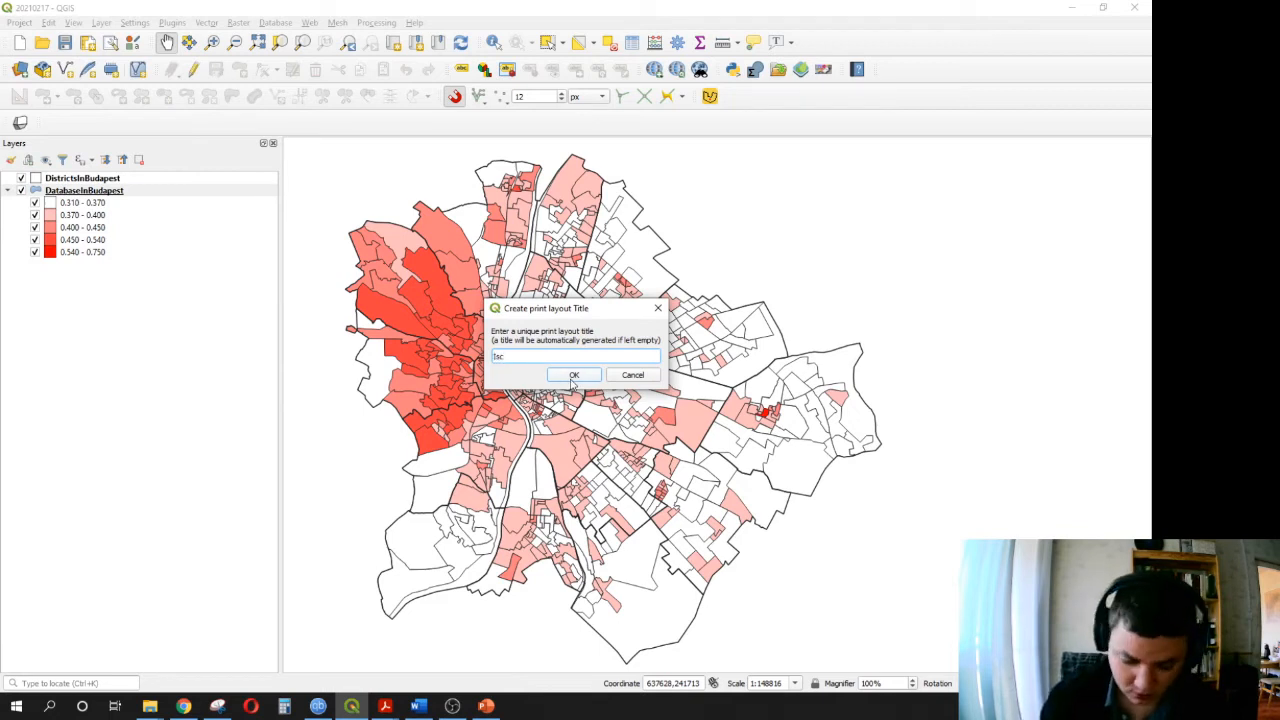
{"action": "type", "text": "IscoDiversity"}
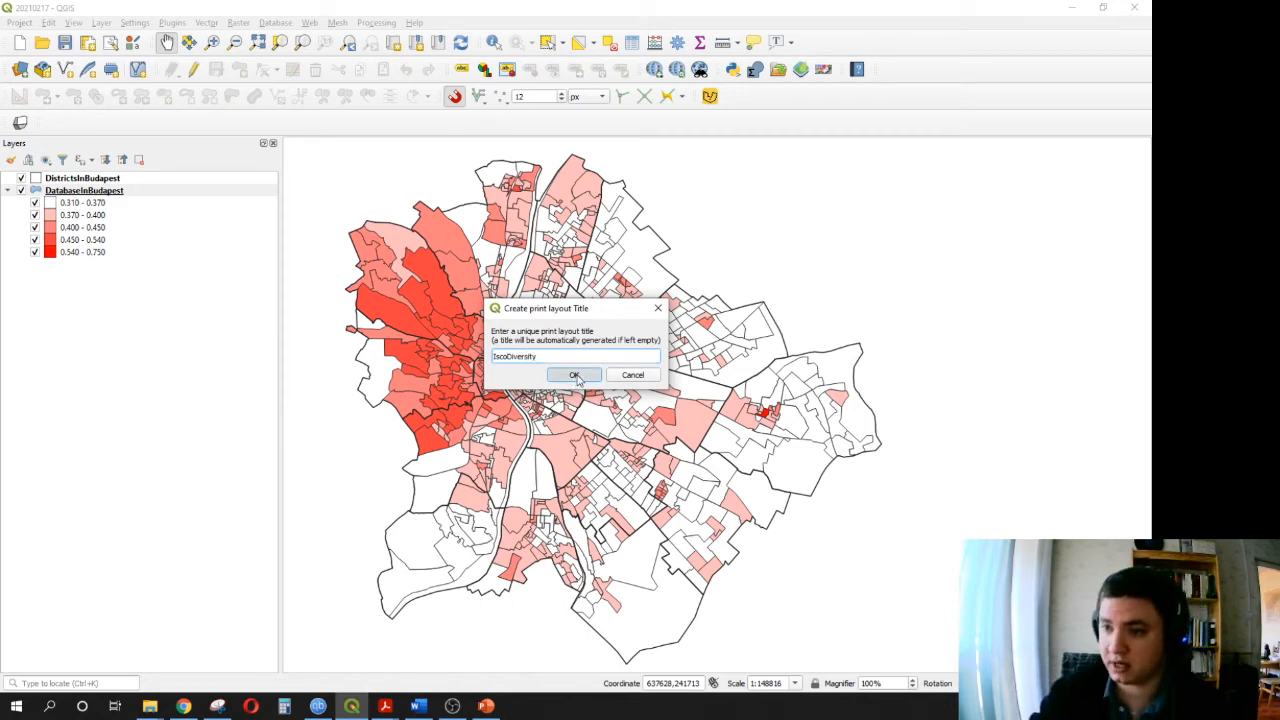
{"action": "left_click", "coordinate": [575, 376]}
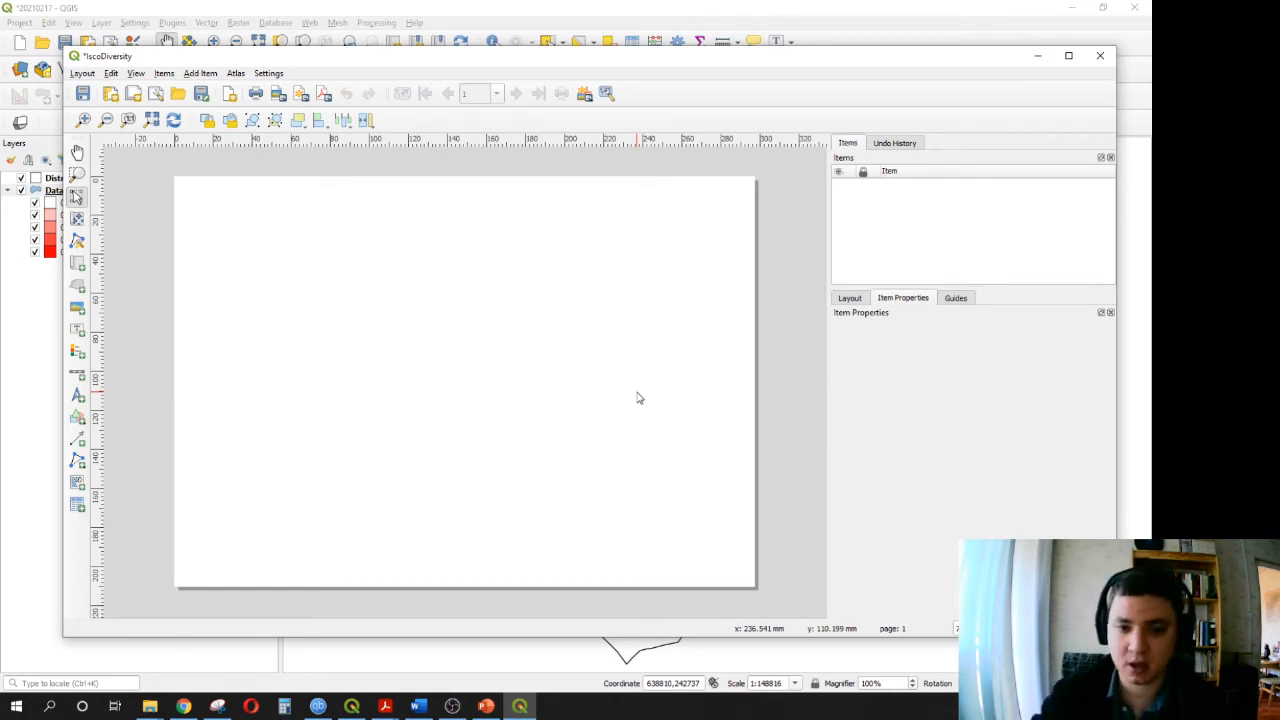
{"action": "left_click", "coordinate": [78, 263]}
{"action": "left_click_drag", "start_coordinate": [174, 177], "coordinate": [263, 235]}
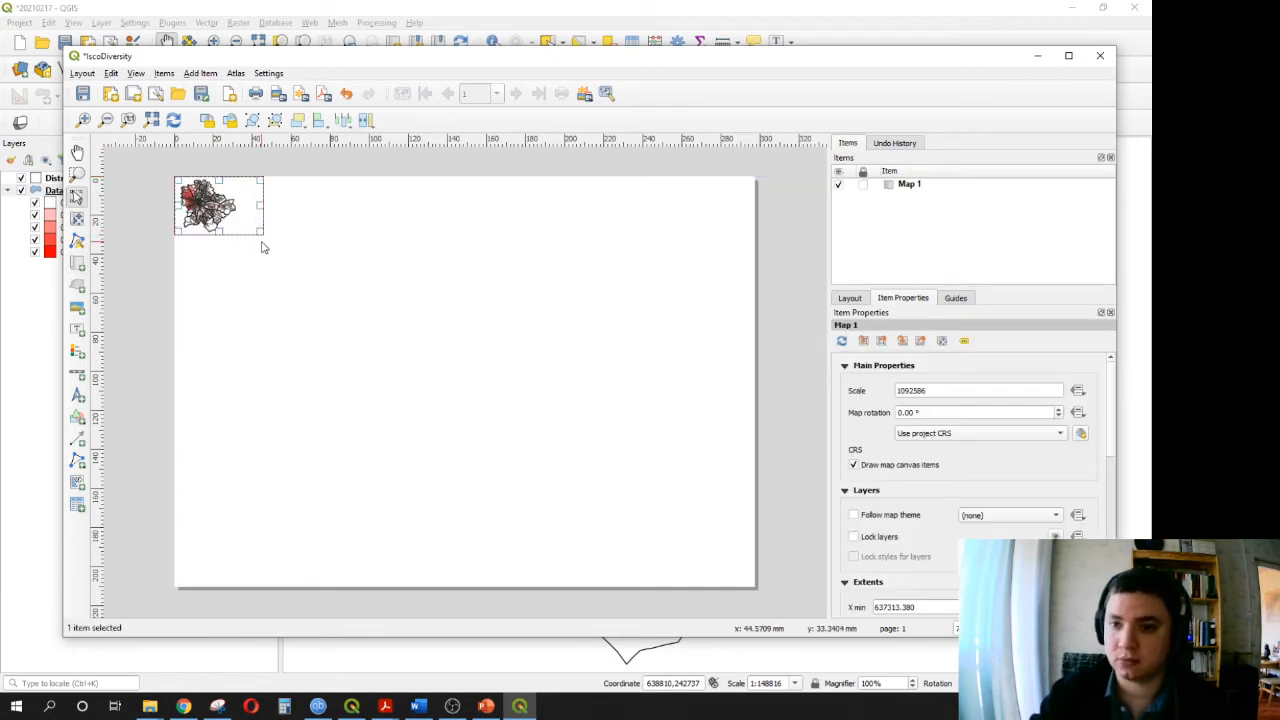
{"action": "key", "text": "ctrl+z"}
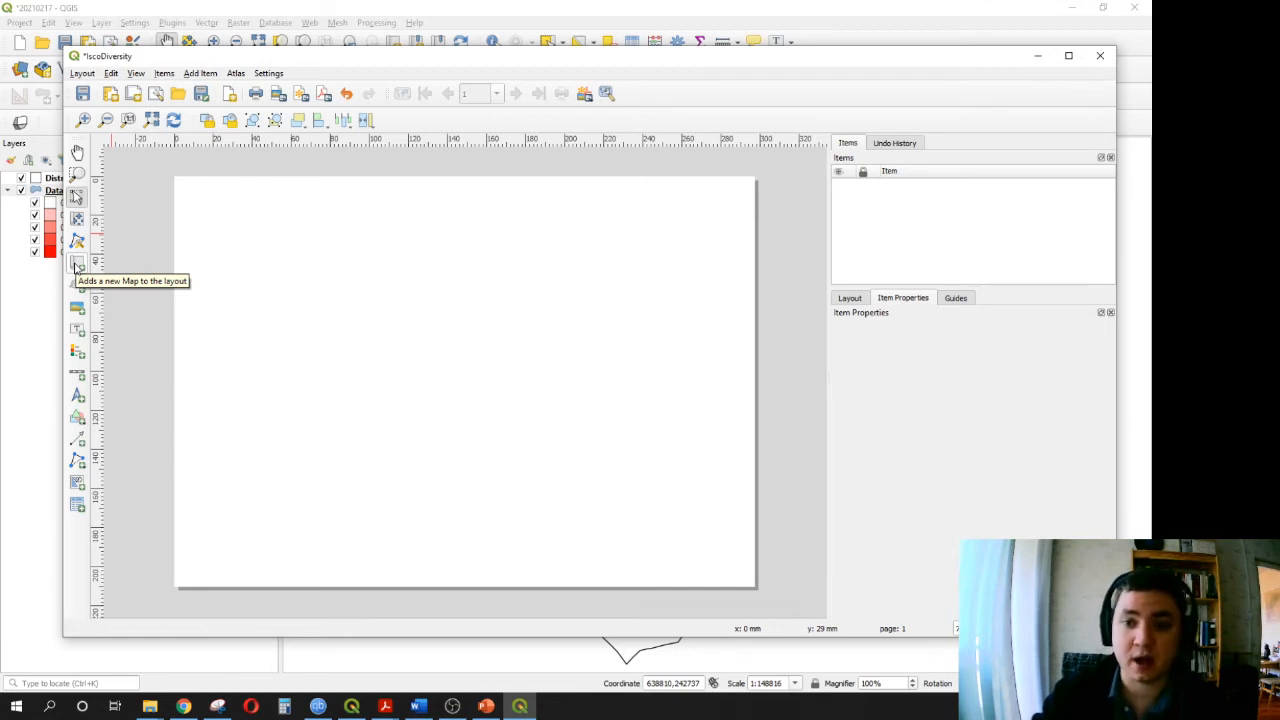
- Add a map starting at the page's upper-left corner and set its width and height to 200 mm
{"action": "left_click", "coordinate": [77, 265]}
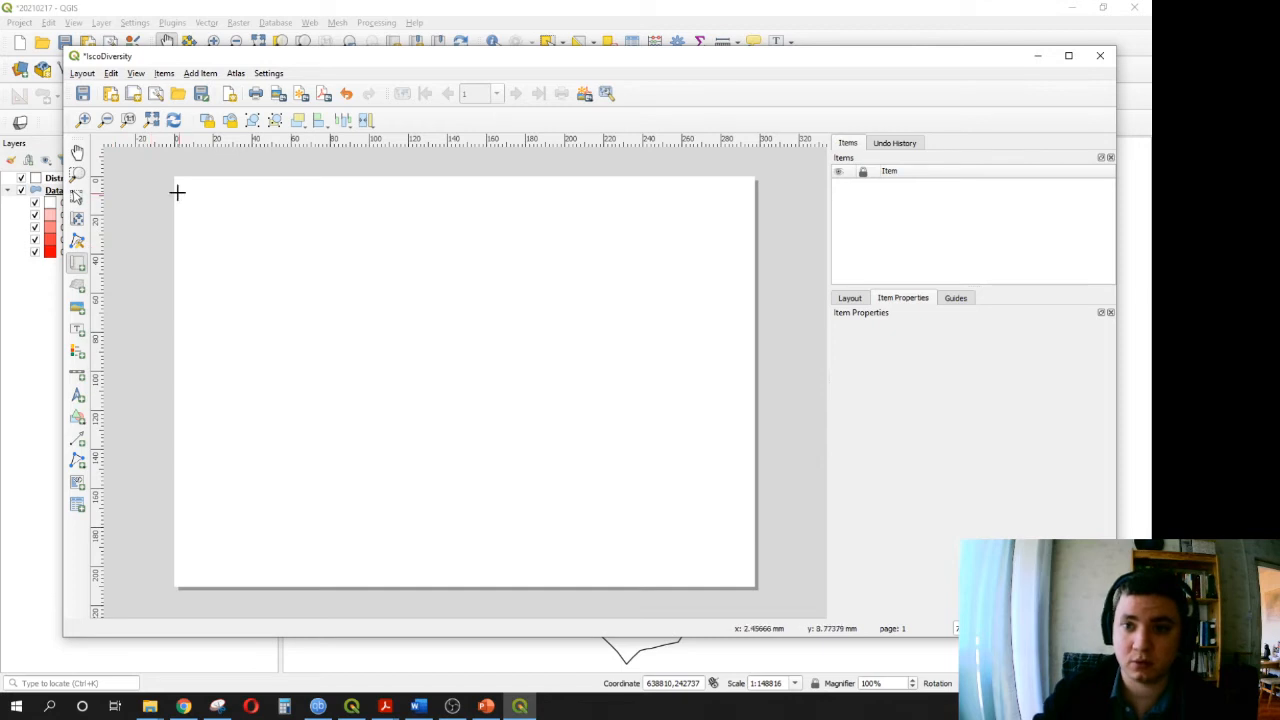
{"action": "left_click_drag", "start_coordinate": [175, 177], "coordinate": [528, 477]}
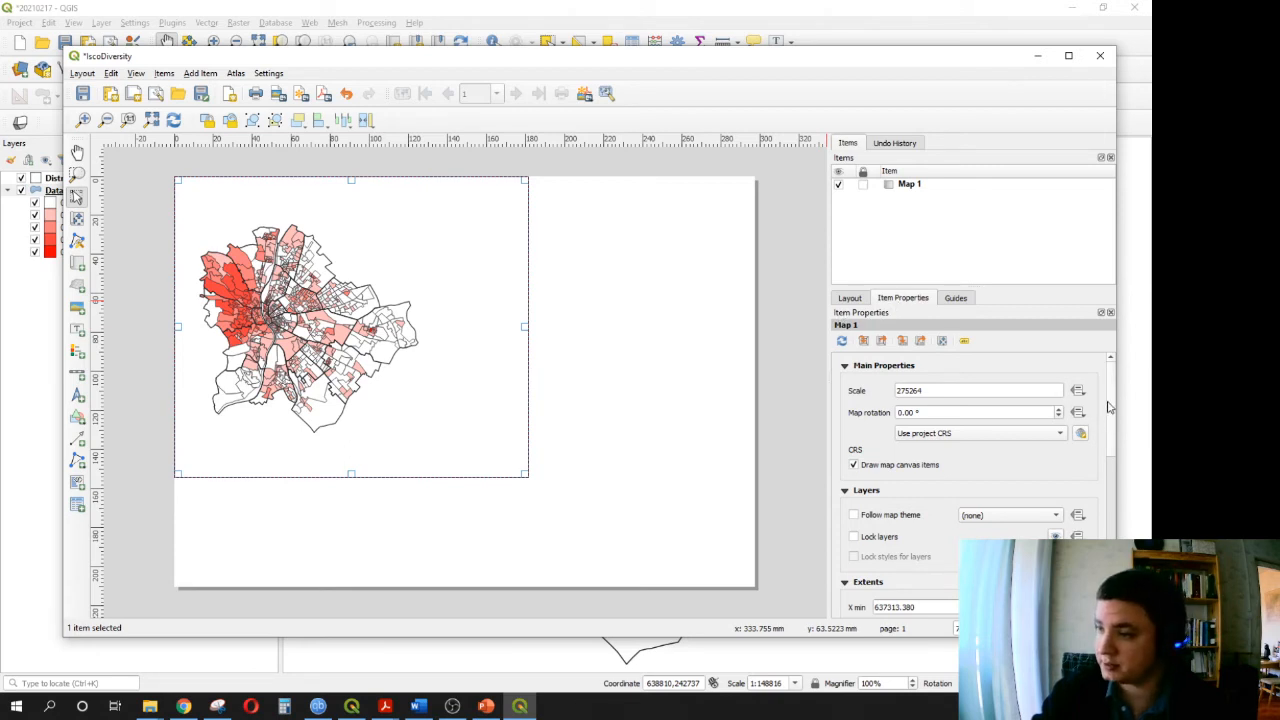
{"action": "scroll", "coordinate": [1113, 430], "scroll_direction": "down", "scroll_amount": 2}
{"action": "scroll", "coordinate": [1113, 430], "scroll_direction": "down", "scroll_amount": 5}
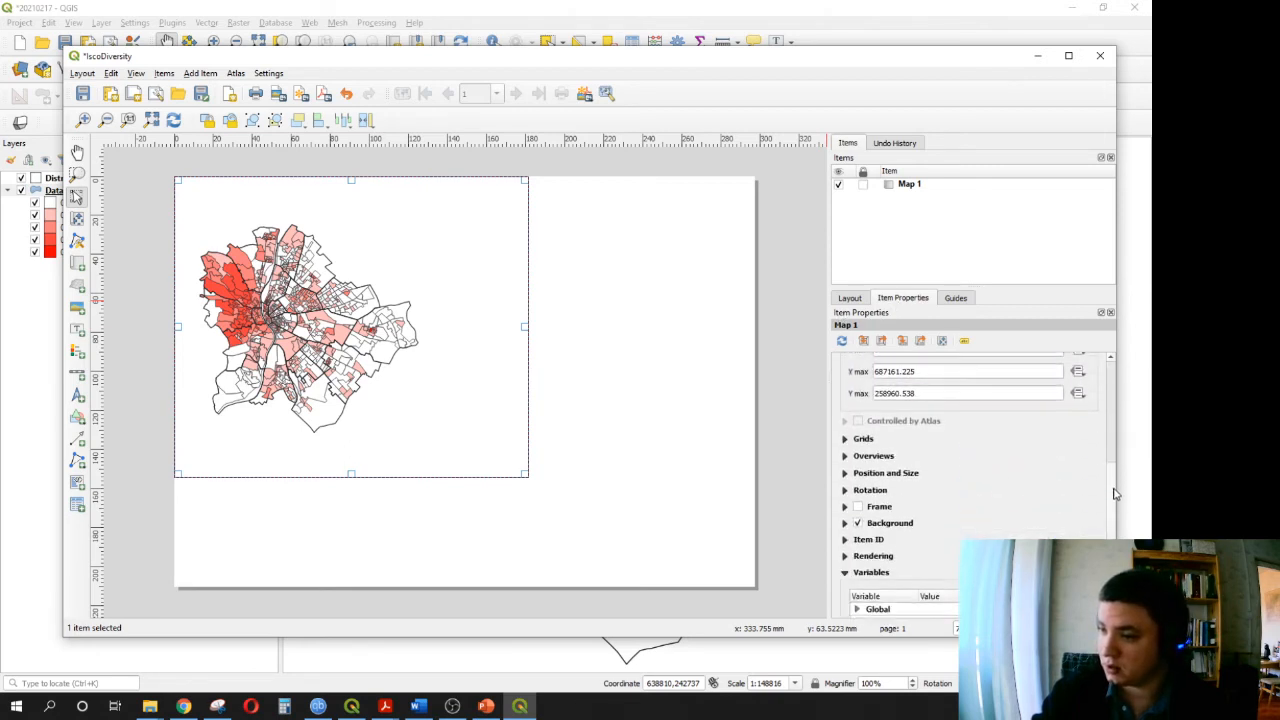
{"action": "left_click", "coordinate": [845, 435]}
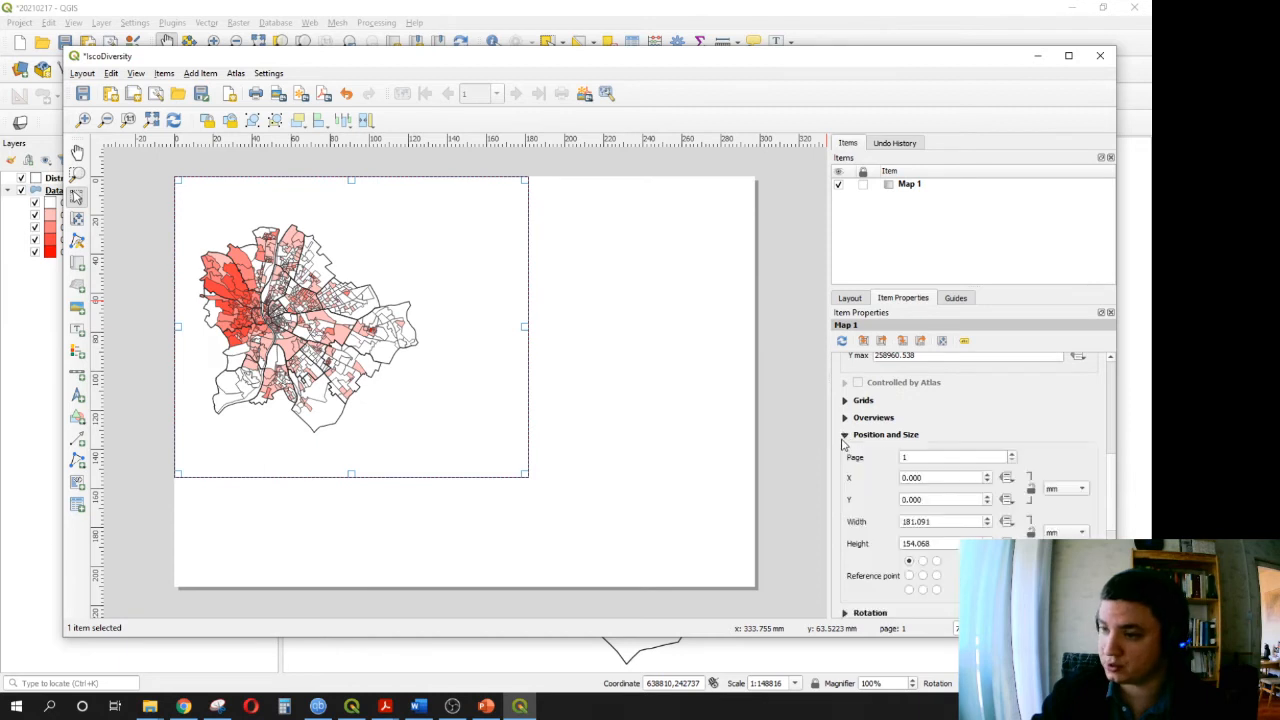
{"action": "scroll", "coordinate": [1122, 471], "scroll_direction": "down", "scroll_amount": 3}
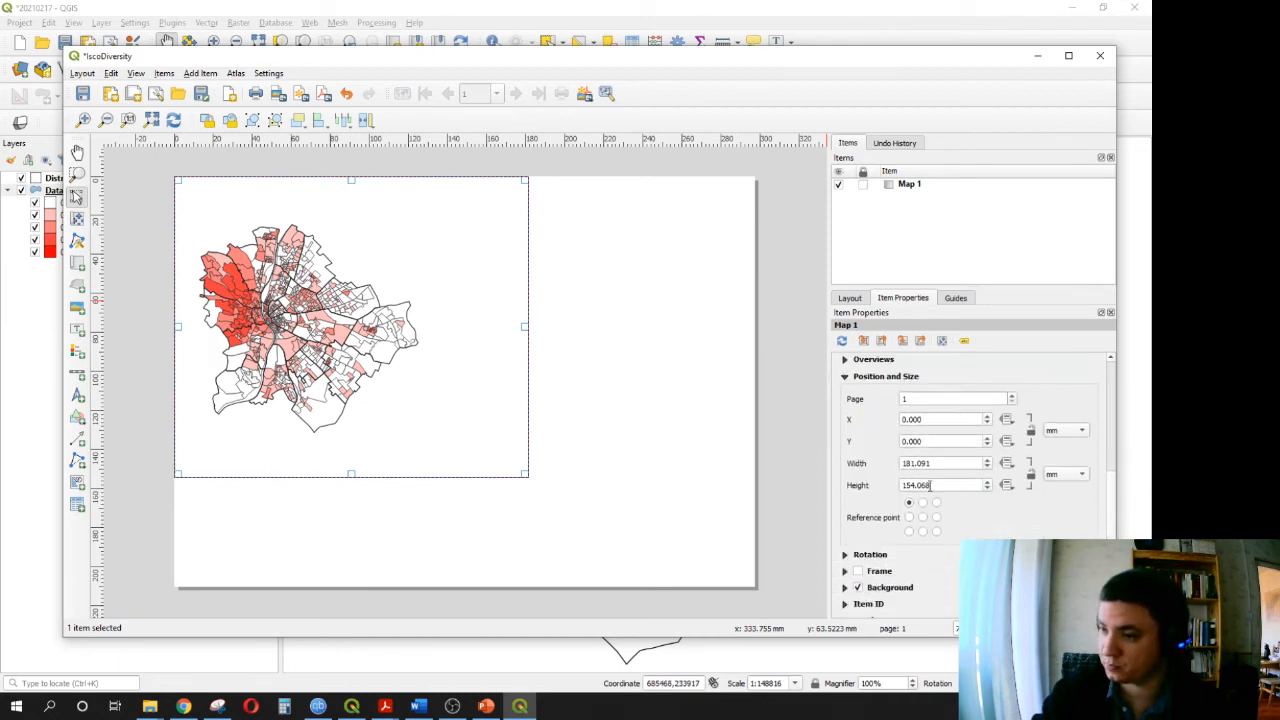
{"action": "left_click_drag", "start_coordinate": [947, 464], "coordinate": [888, 464]}
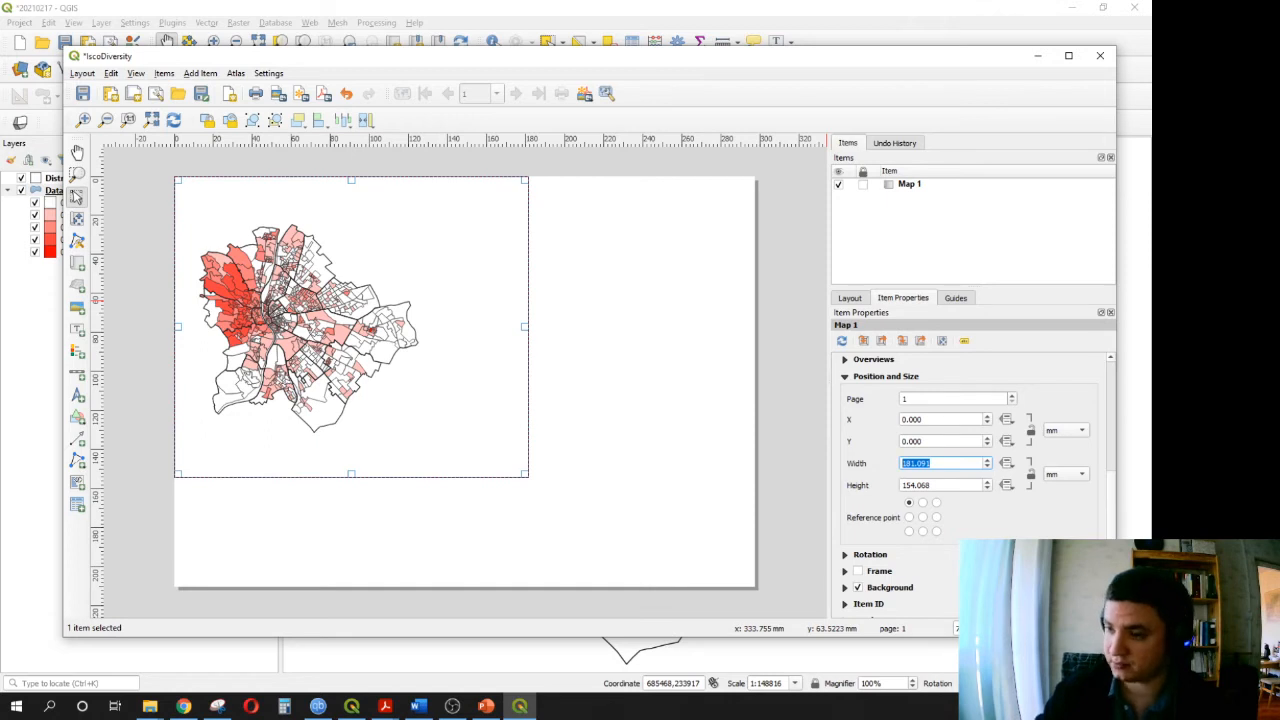
{"action": "type", "text": "200"}
{"action": "key", "text": "Tab"}
{"action": "type", "text": "200"}
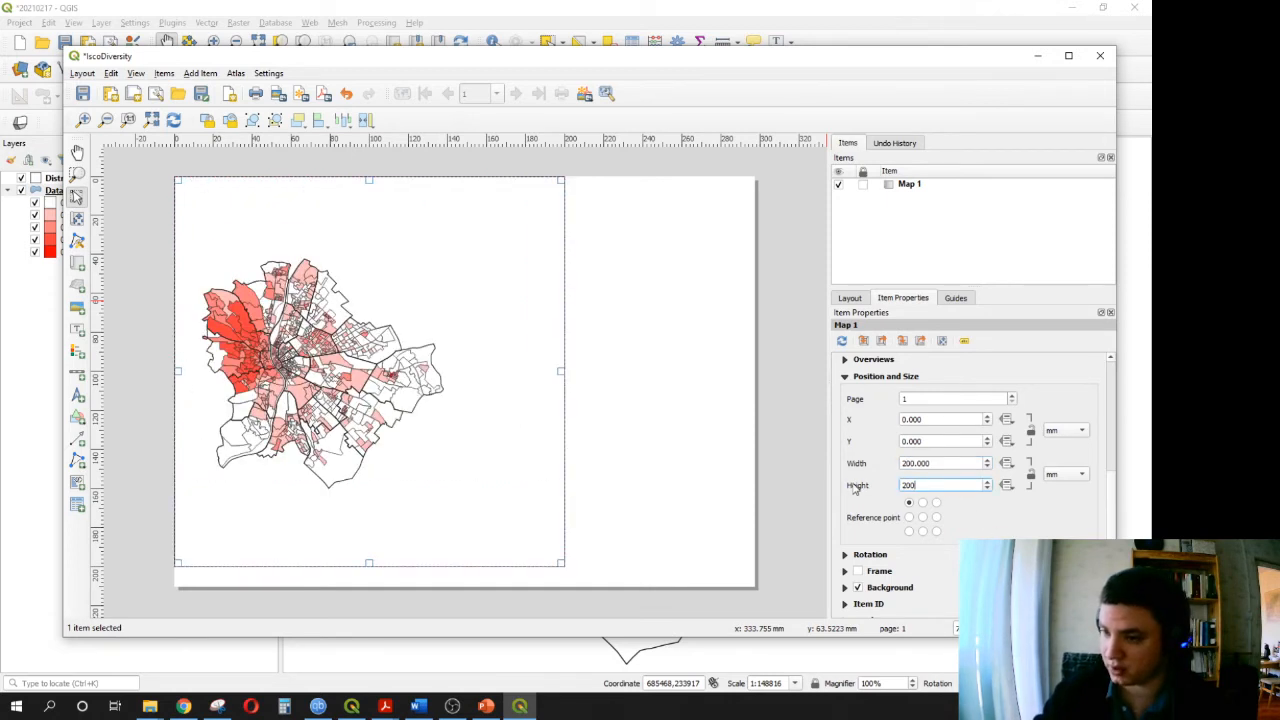
{"action": "key", "text": "Return"}
- Resize the layout page to fit its content with 0 mm margins
{"action": "left_click_drag", "start_coordinate": [1117, 526], "coordinate": [1113, 403]}
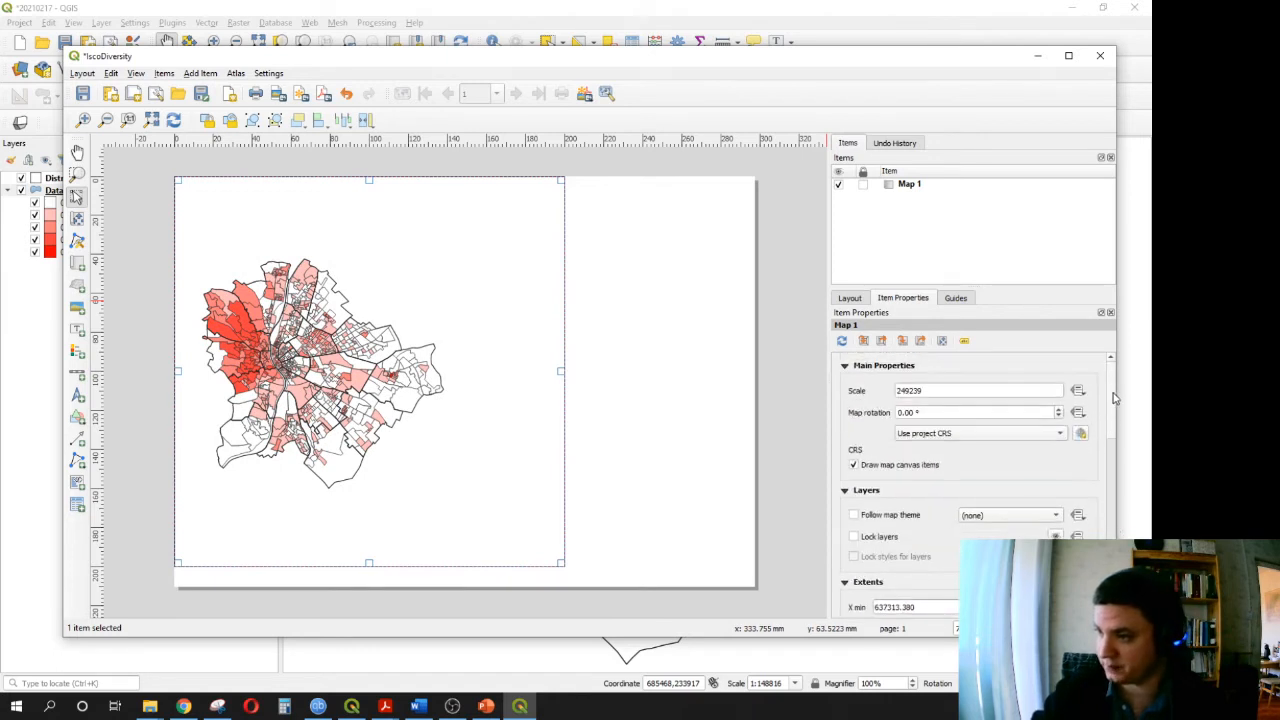
{"action": "left_click", "coordinate": [850, 300]}
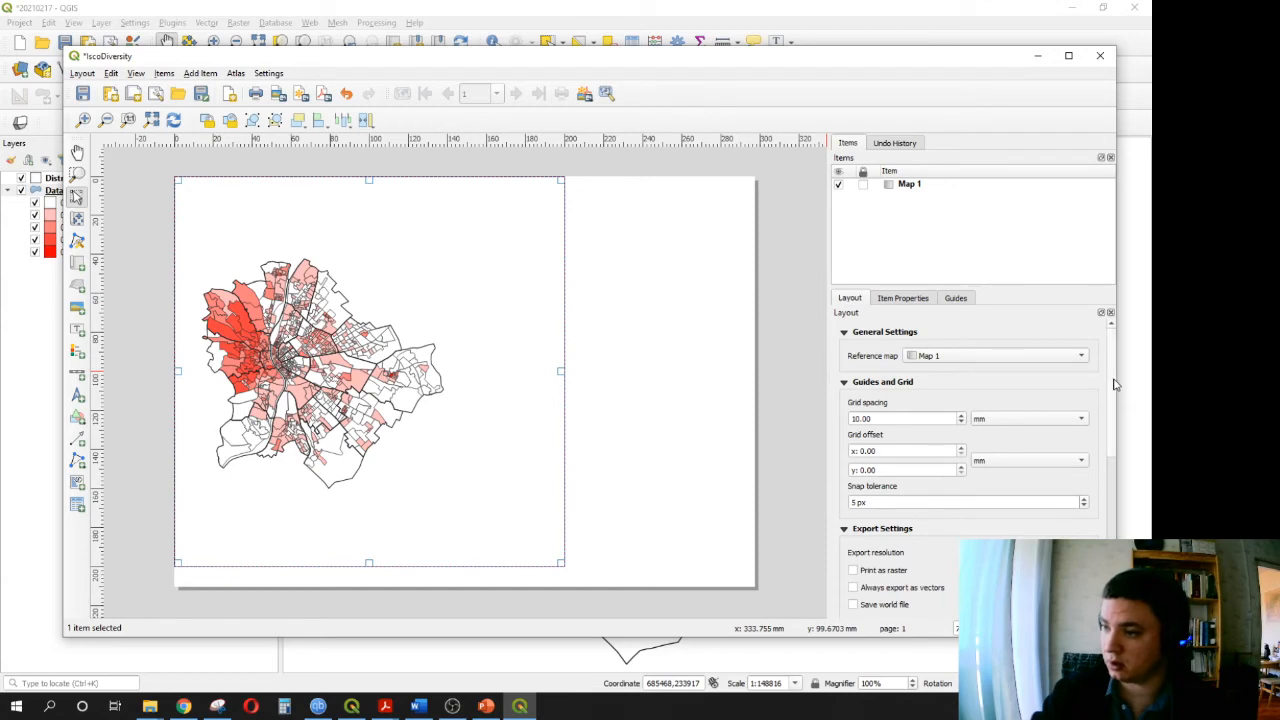
{"action": "left_click_drag", "start_coordinate": [1111, 380], "coordinate": [1110, 470]}
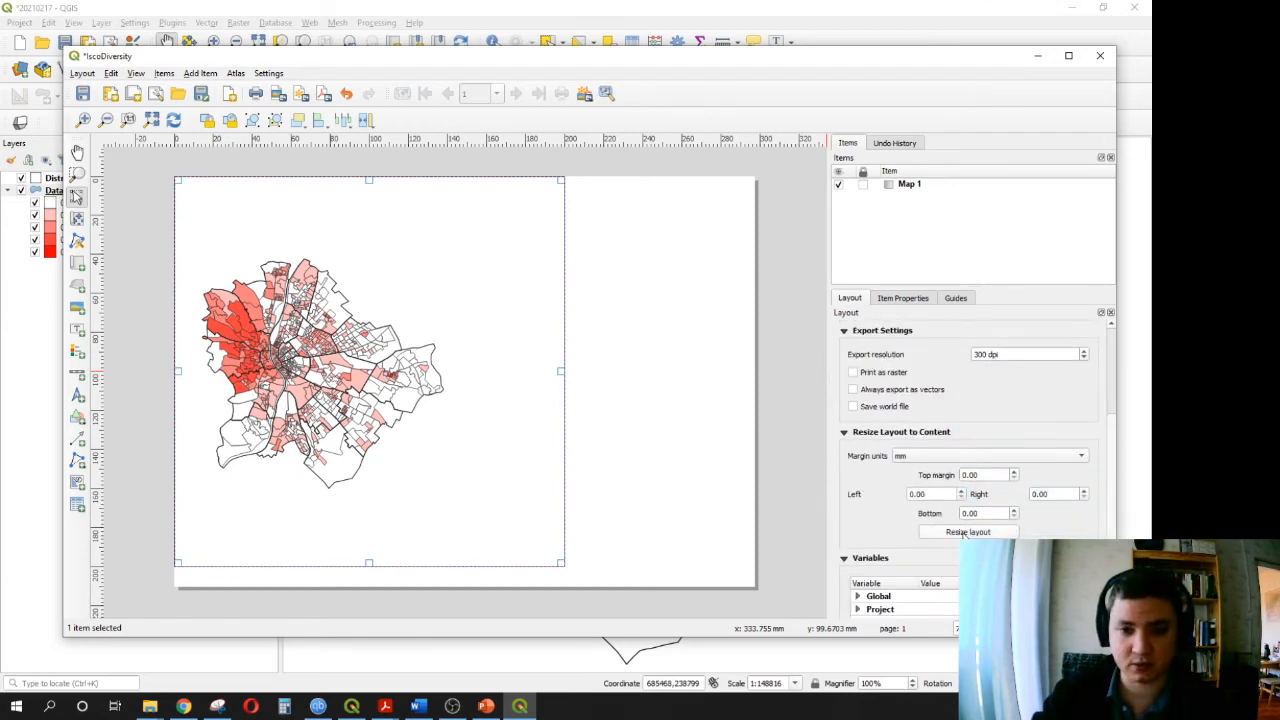
{"action": "left_click", "coordinate": [985, 532]}
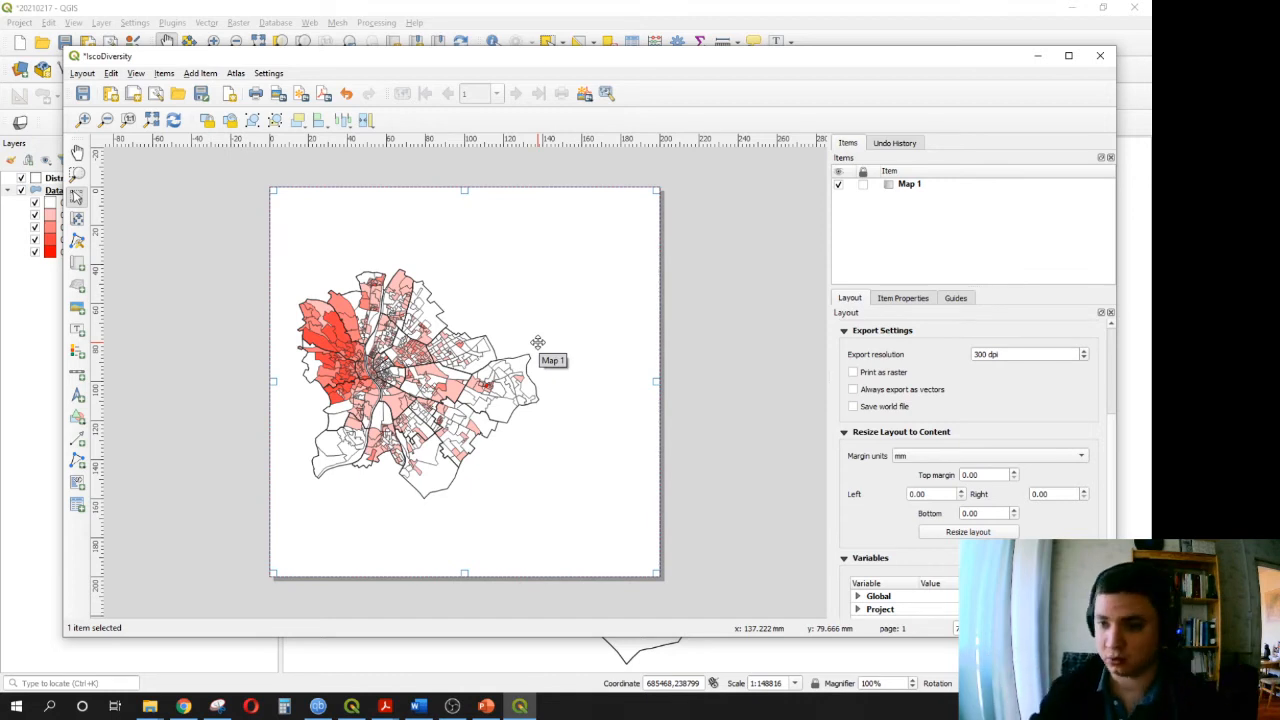
- Move the content of Map 1 so that Budapest sits about in the centre of the page
{"action": "left_click", "coordinate": [903, 298]}
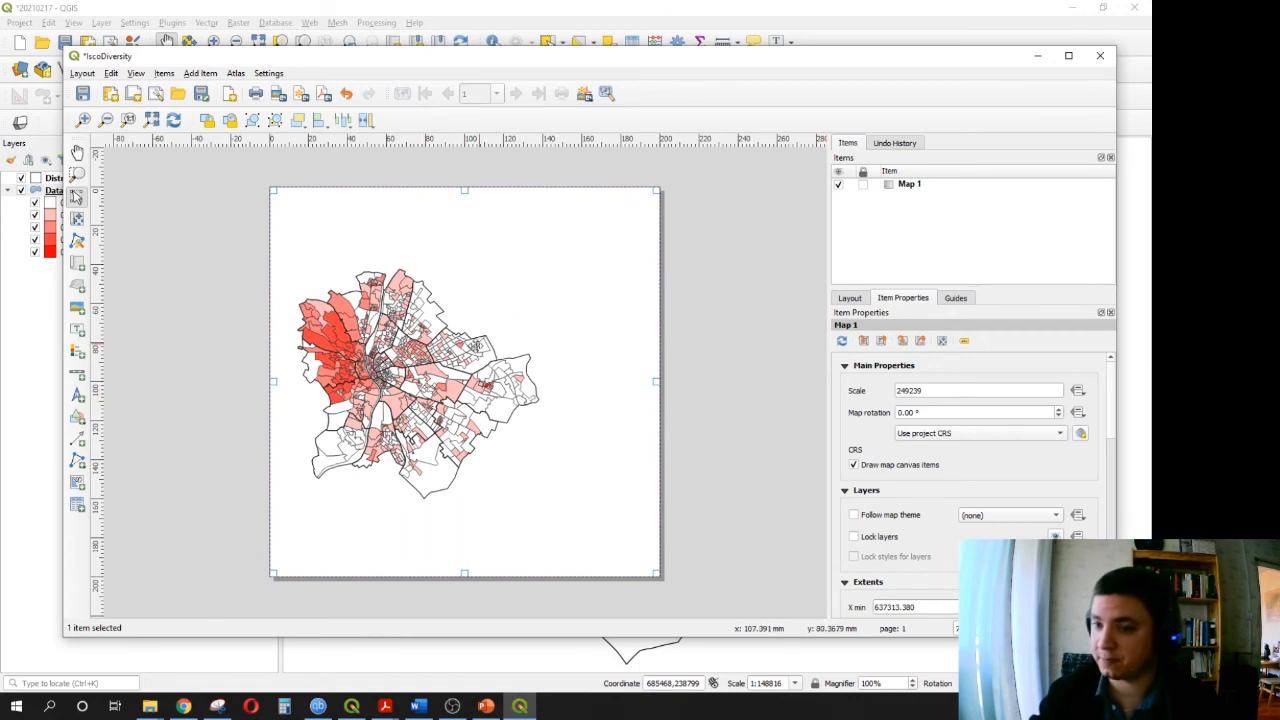
{"action": "left_click", "coordinate": [78, 221]}
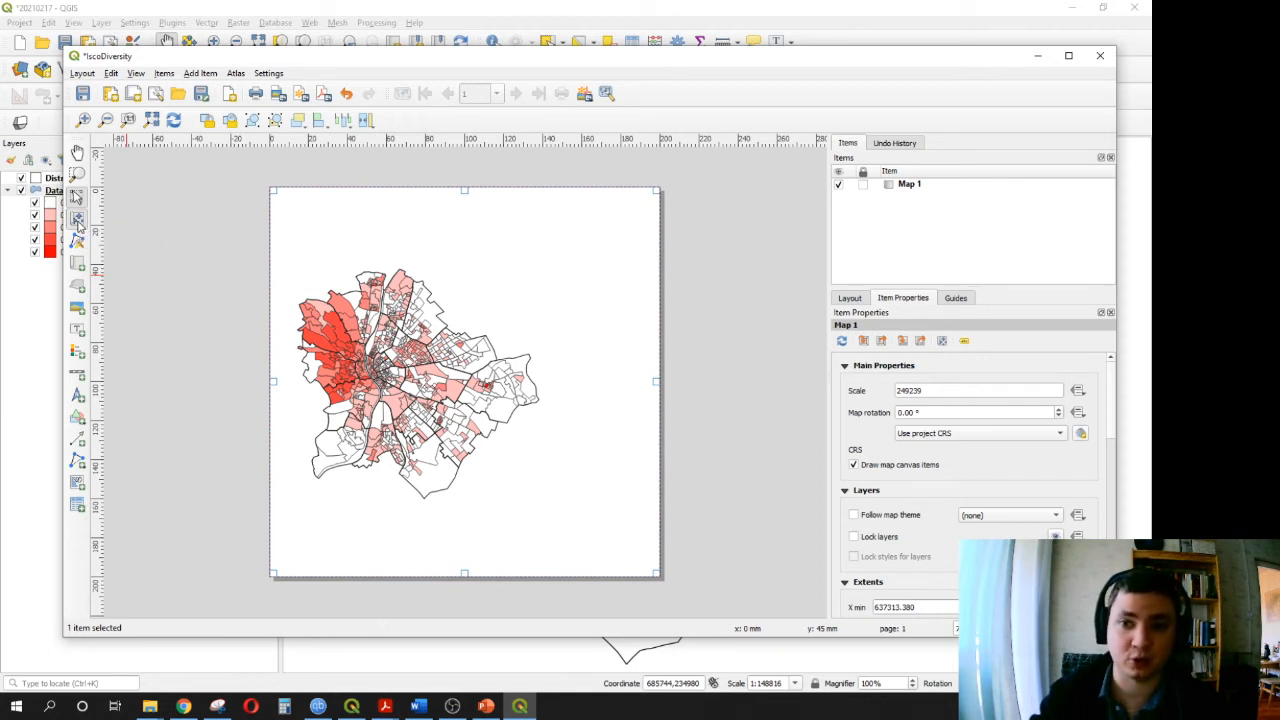
{"action": "left_click_drag", "start_coordinate": [383, 415], "coordinate": [466, 396]}
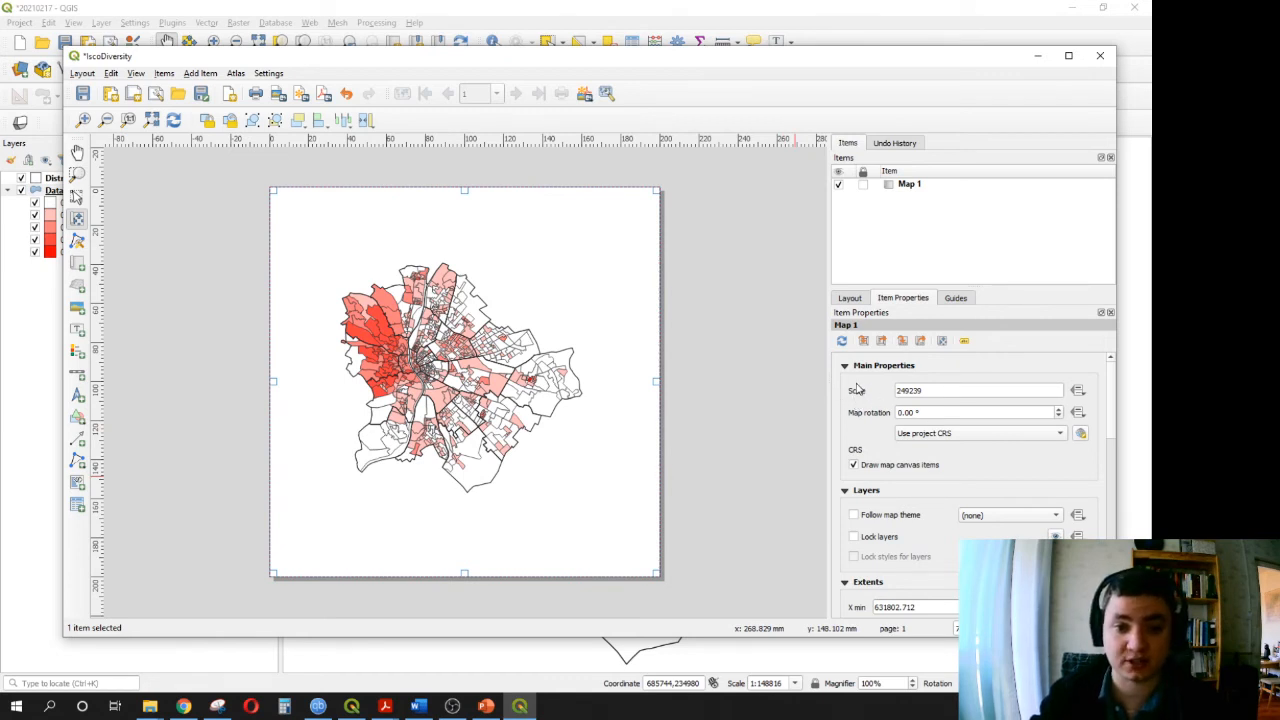
- Set the scale of Map 1 to 170000 and deselect the map
{"action": "left_click", "coordinate": [970, 390]}
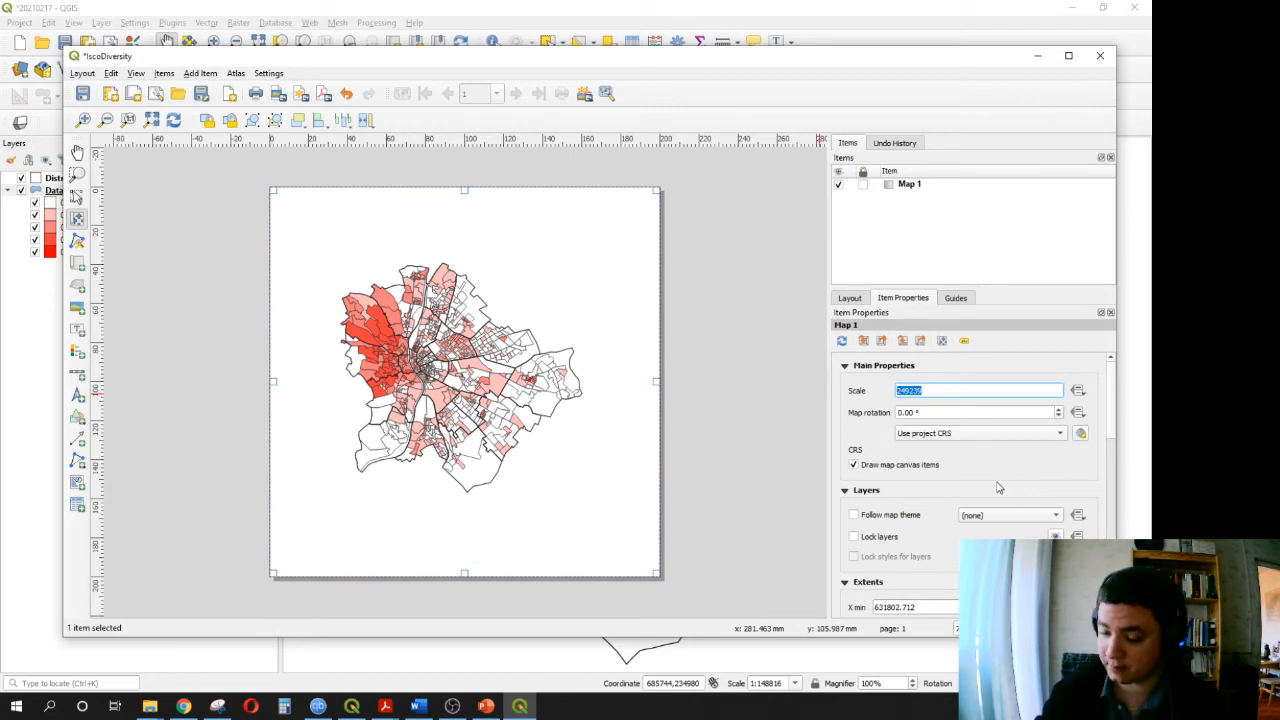
{"action": "type", "text": "2000"}
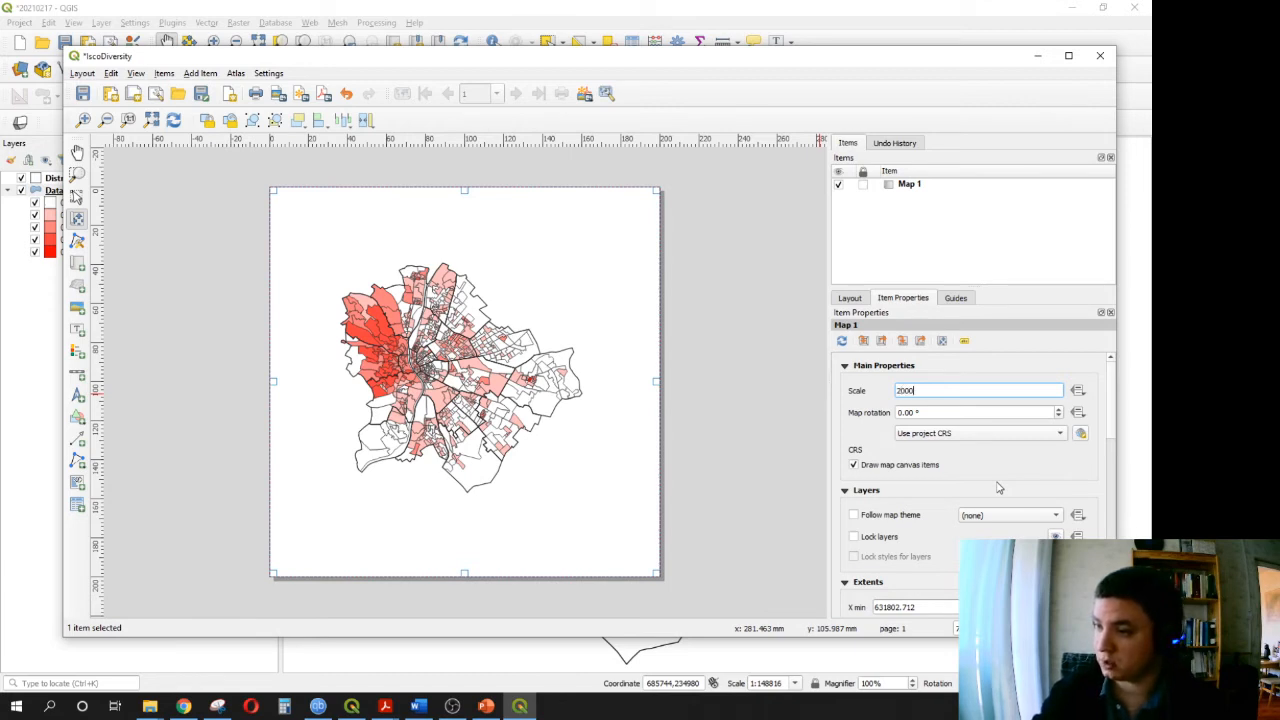
{"action": "key", "text": "Return"}
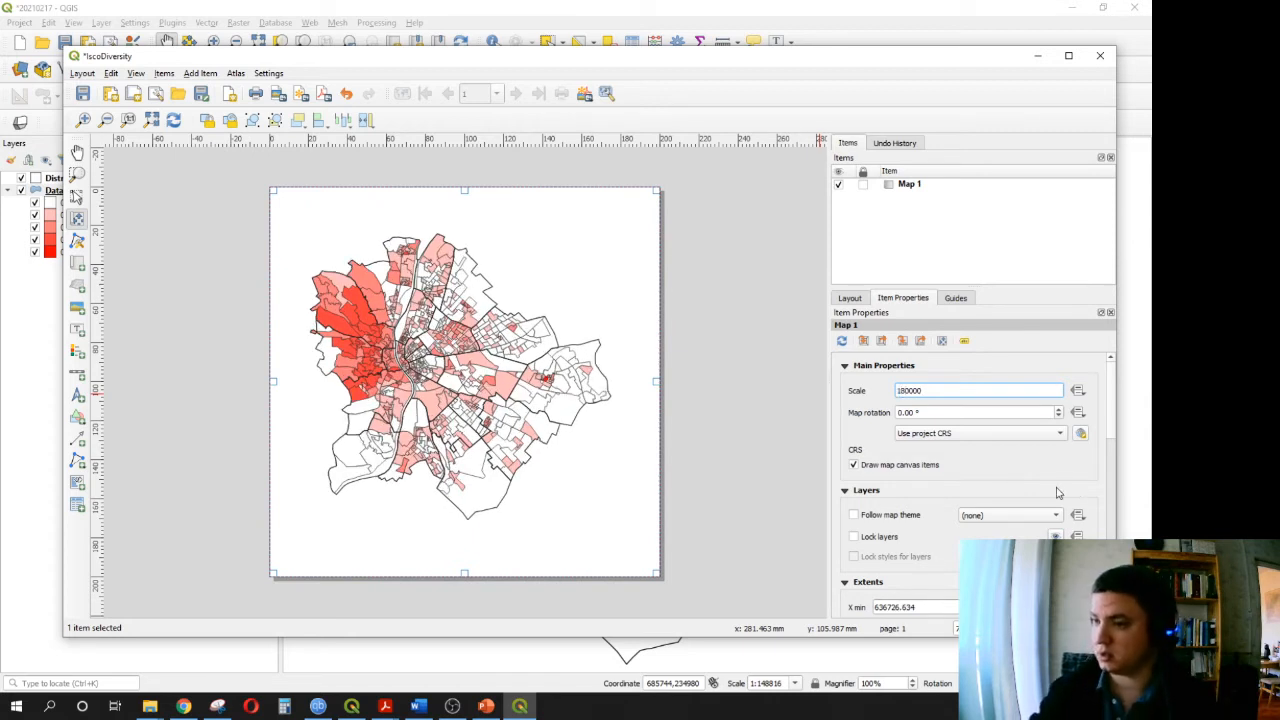
{"action": "key", "text": "Return"}
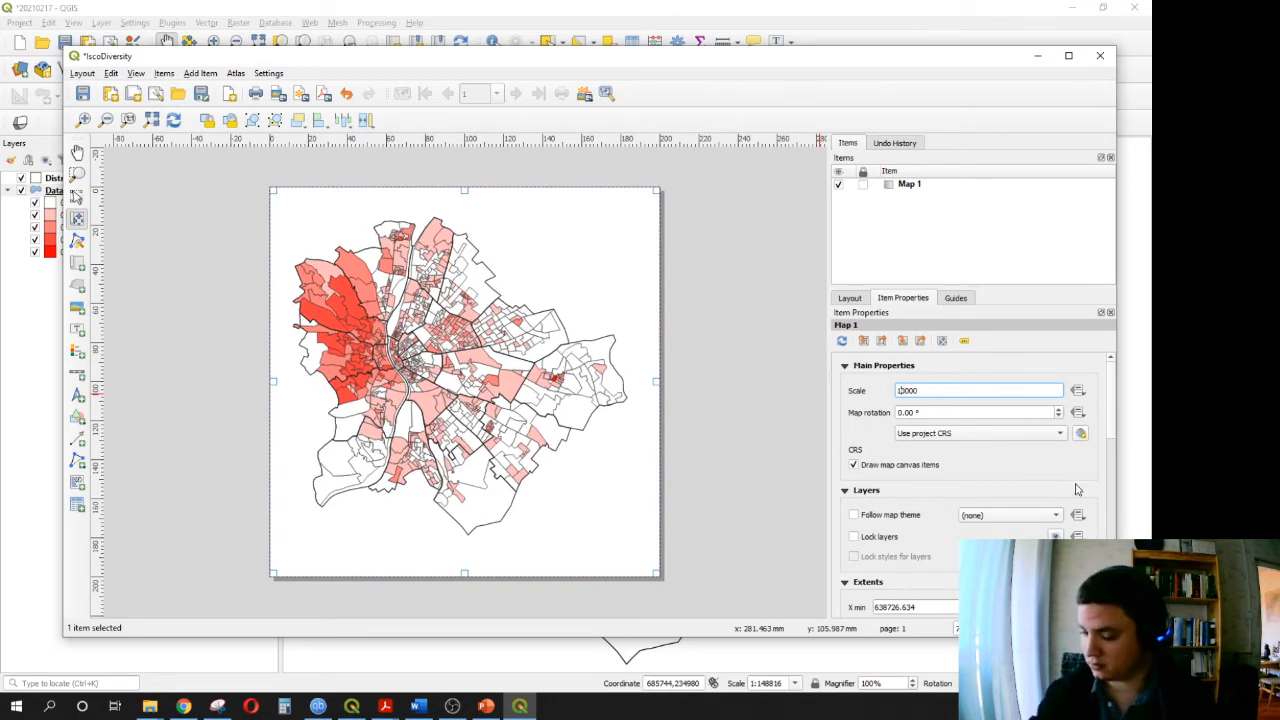
{"action": "key", "text": "Return"}
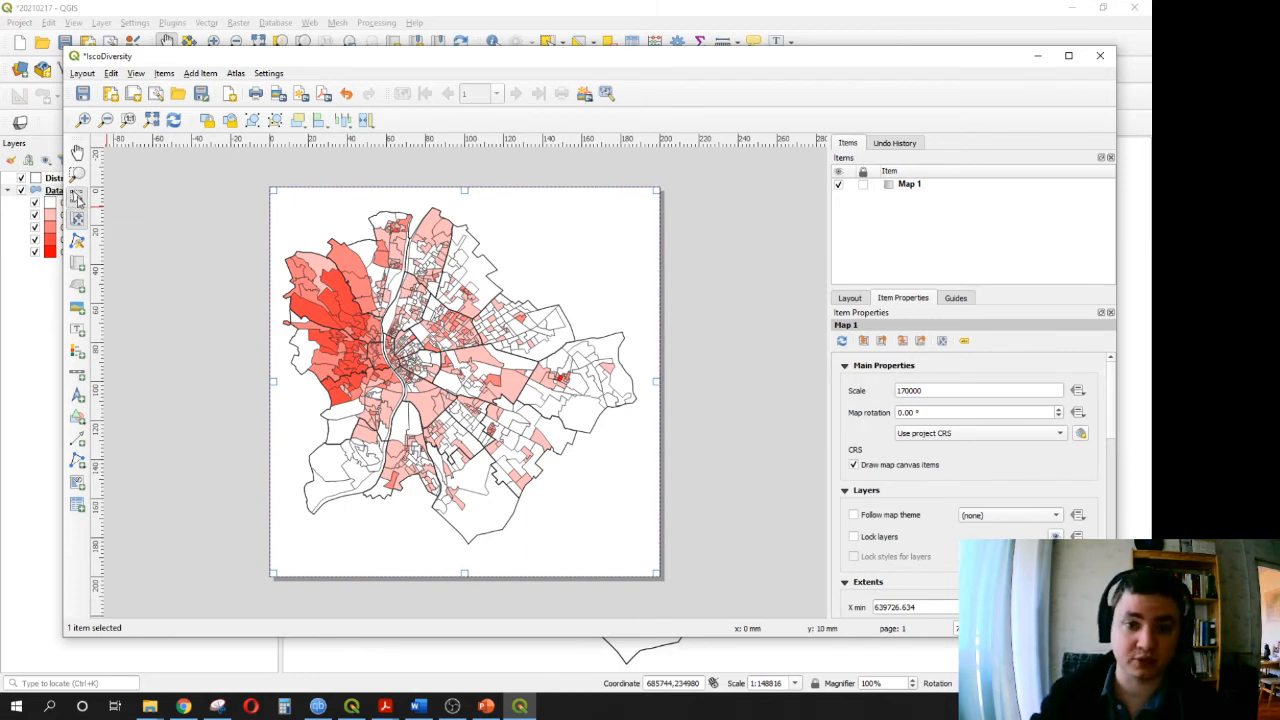
{"action": "left_click", "coordinate": [183, 237]}
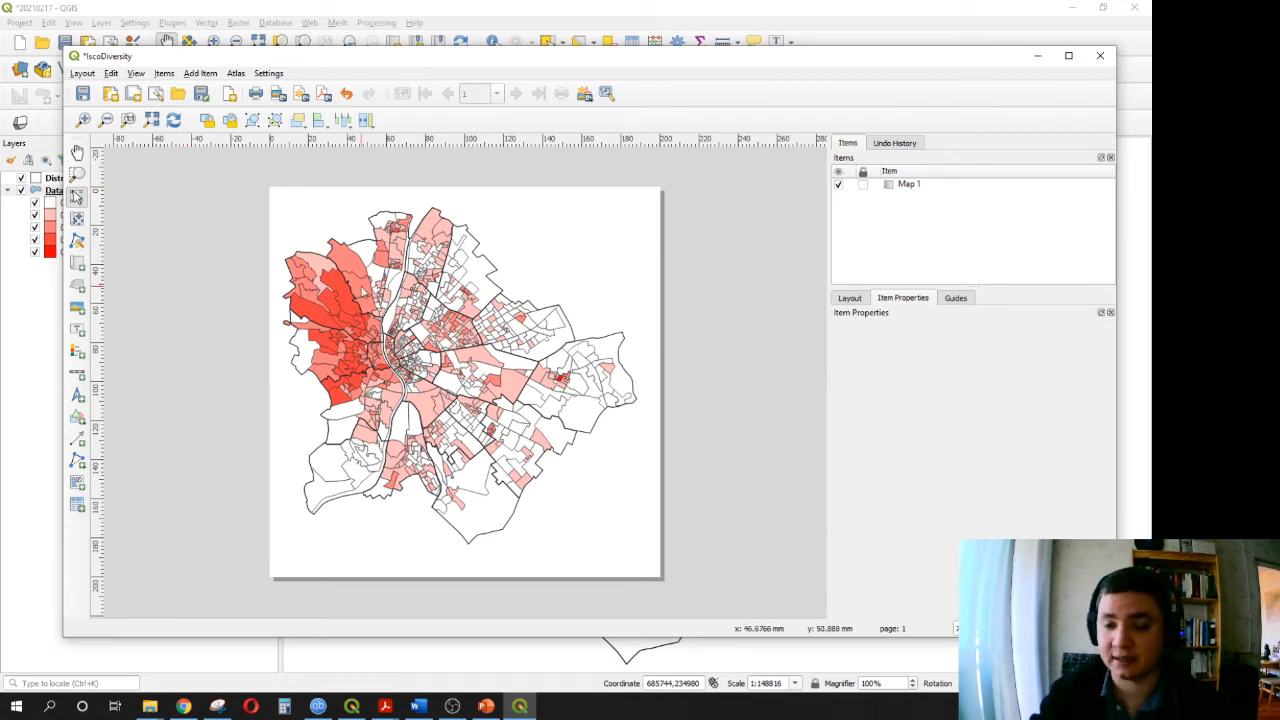
- Add a legend with the default size settings and place it in the lower-right corner of the page
{"action": "left_click", "coordinate": [77, 350]}
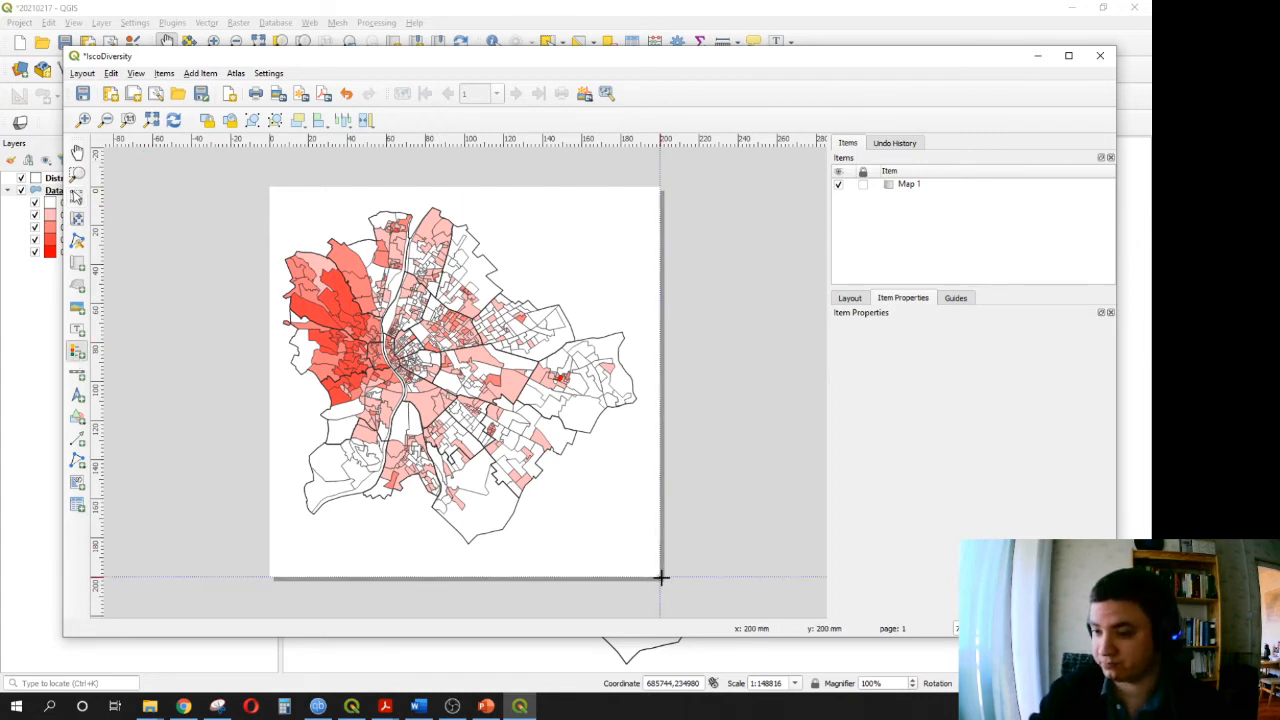
{"action": "left_click", "coordinate": [575, 462]}
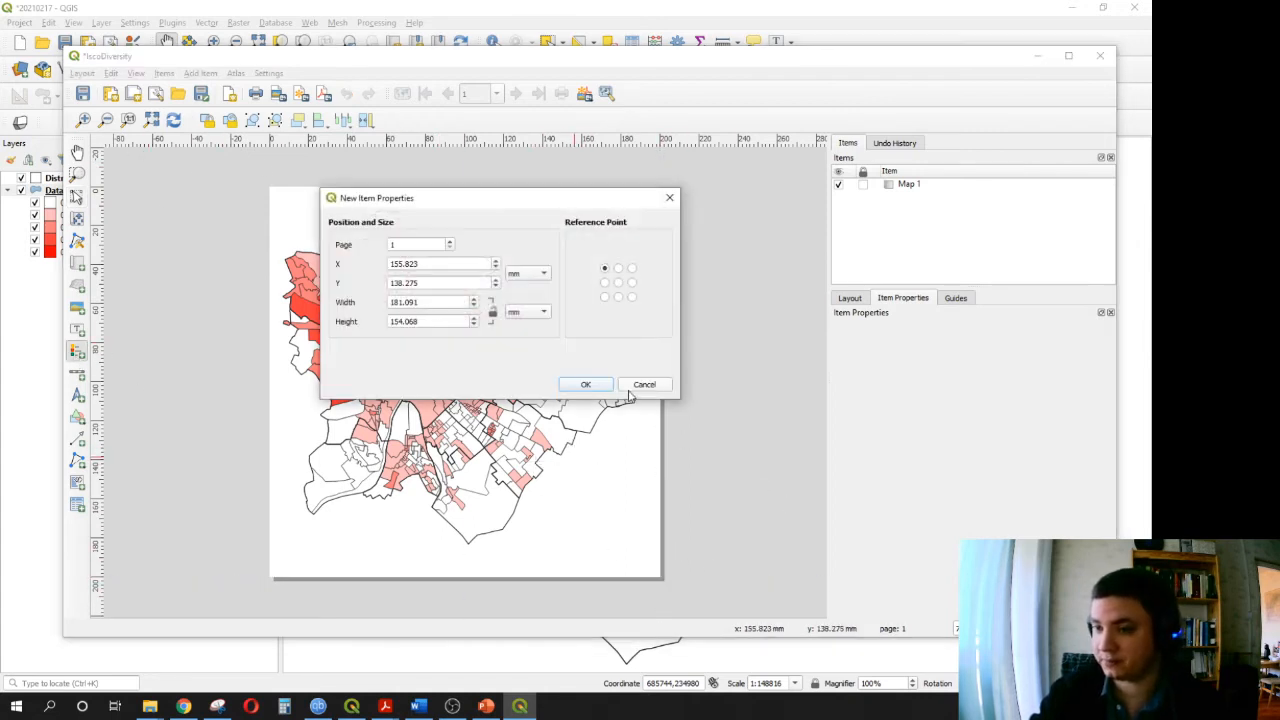
{"action": "left_click", "coordinate": [597, 388]}
{"action": "left_click_drag", "start_coordinate": [482, 486], "coordinate": [472, 506]}
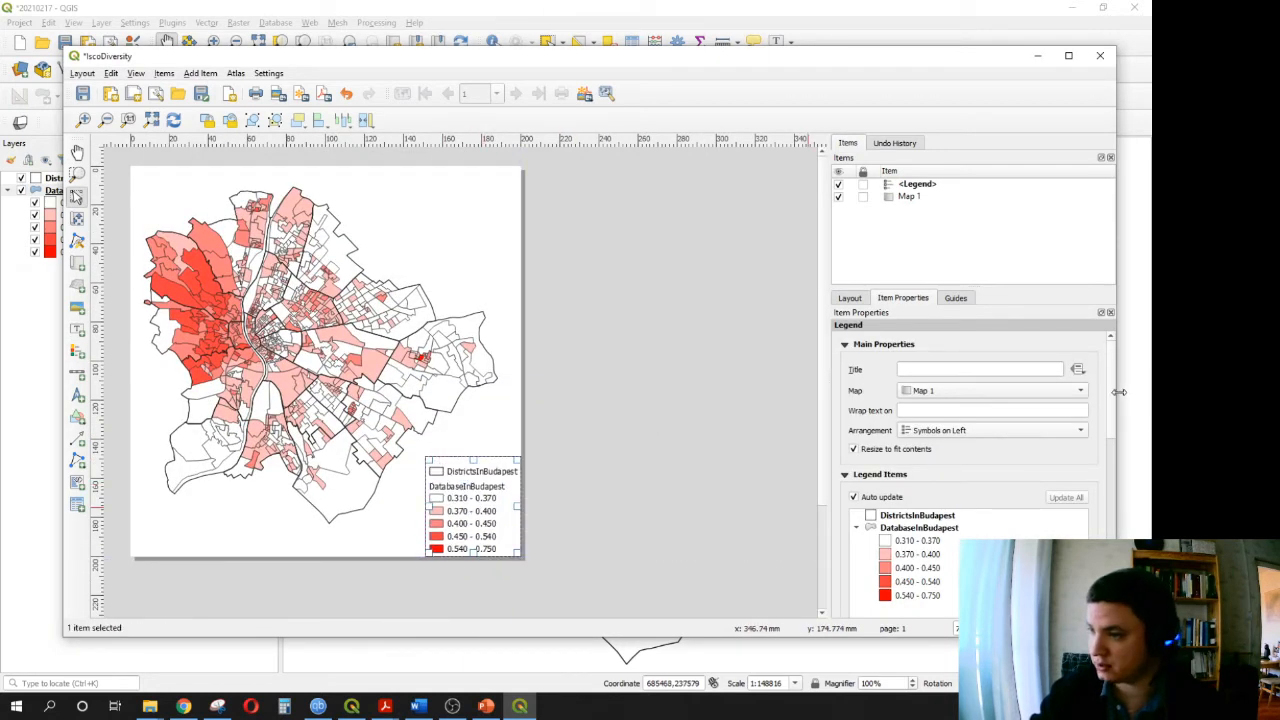
- Turn off the legend's auto update, rename its DatabaseInBudapest entry as "Diversity of economic status", and shift the widened legend back onto the page
{"action": "scroll", "coordinate": [1118, 398], "scroll_direction": "down", "scroll_amount": 3}
{"action": "left_click", "coordinate": [882, 368]}
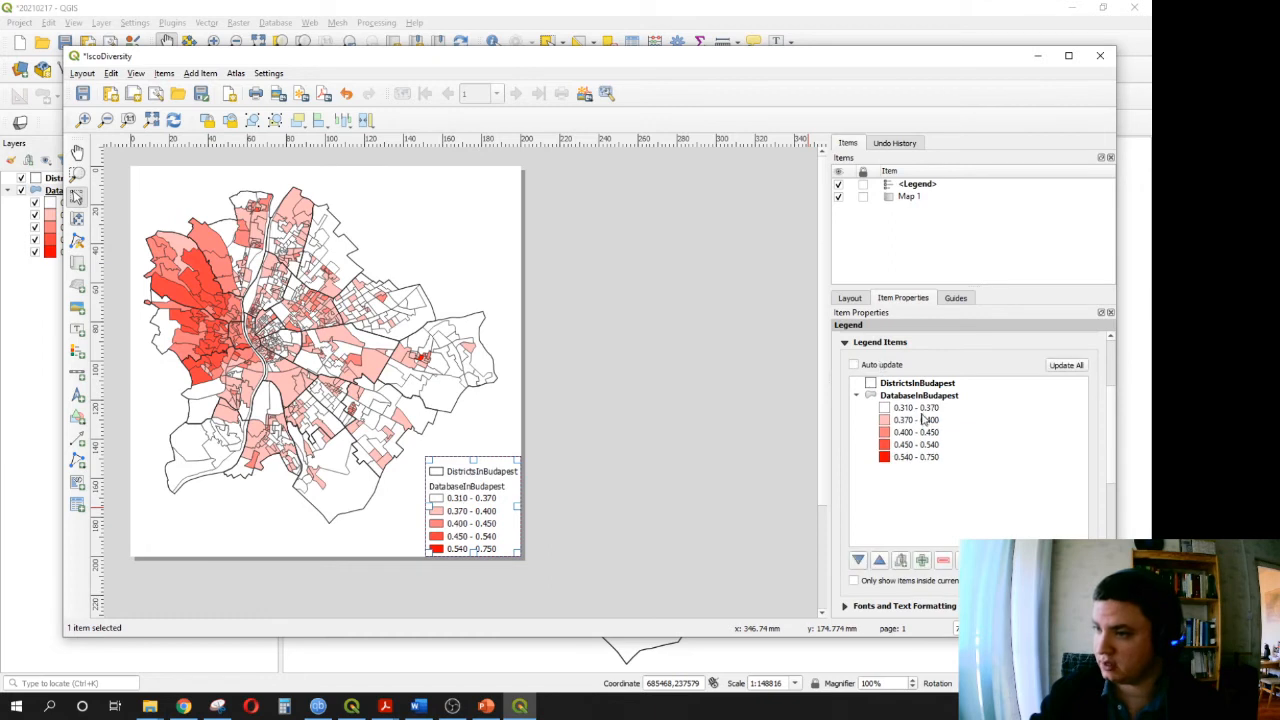
{"action": "double_click", "coordinate": [922, 396]}
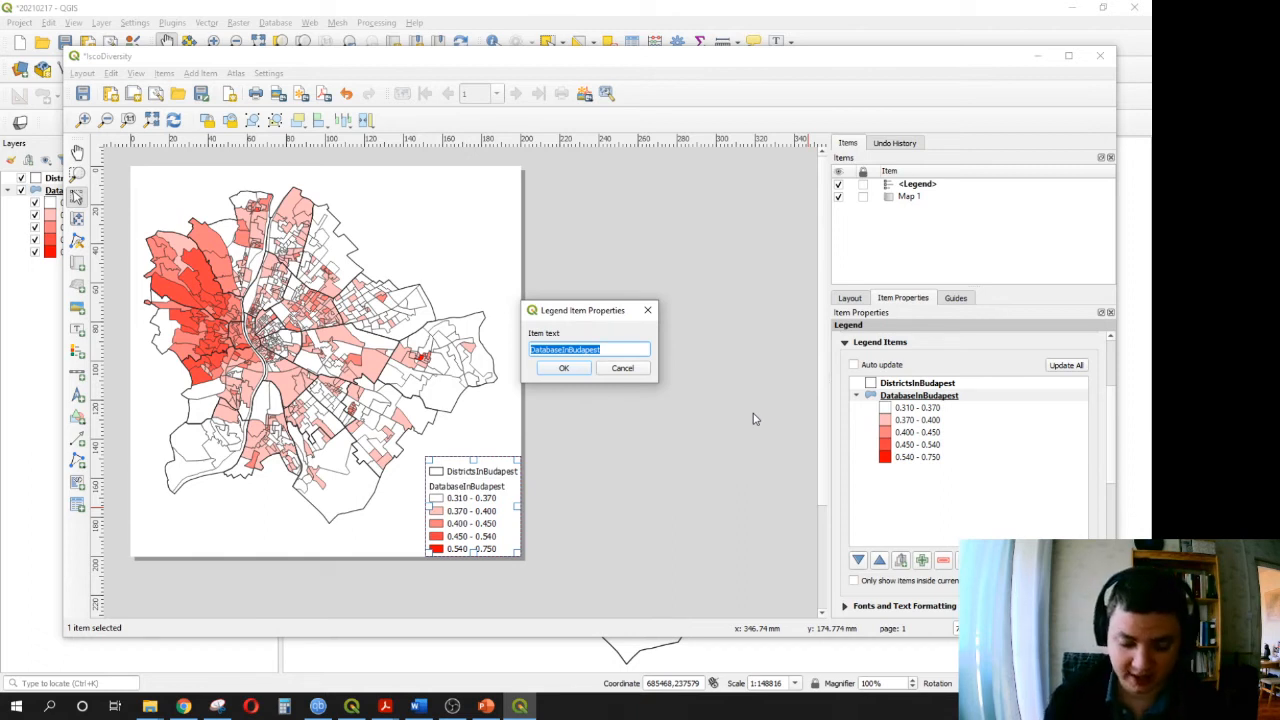
{"action": "type", "text": "Div"}
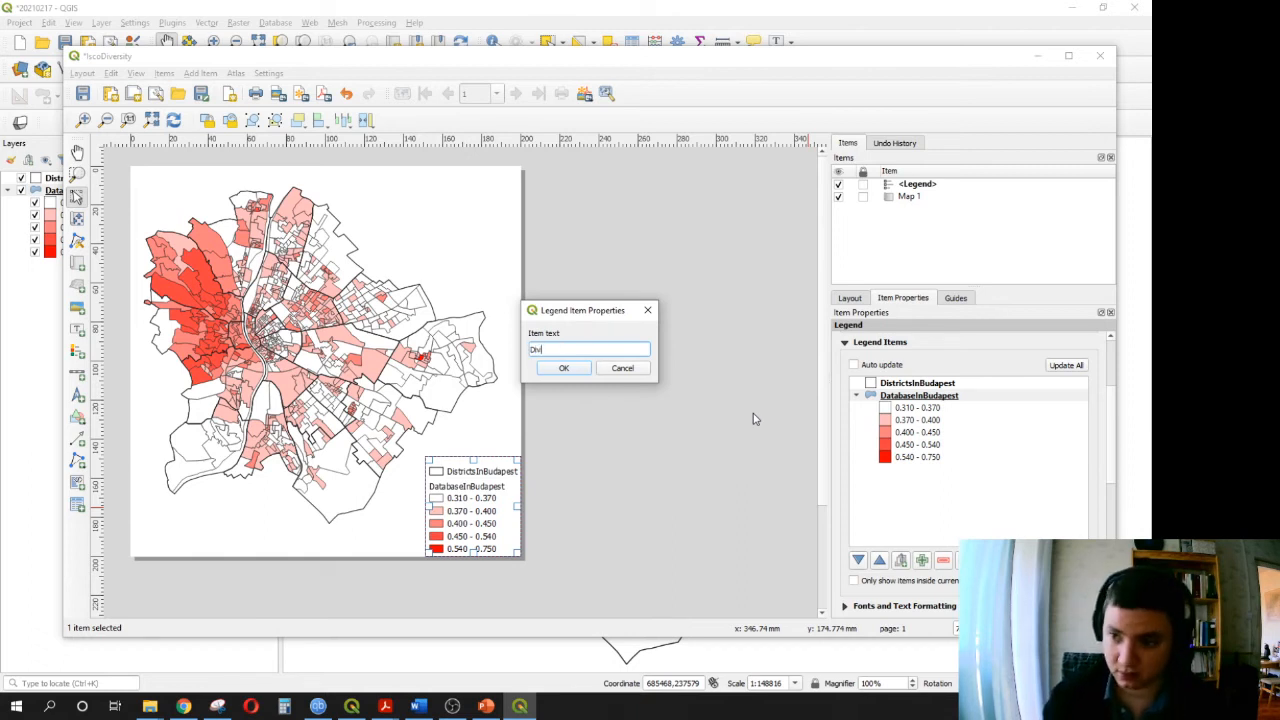
{"action": "type", "text": "ersity o"}
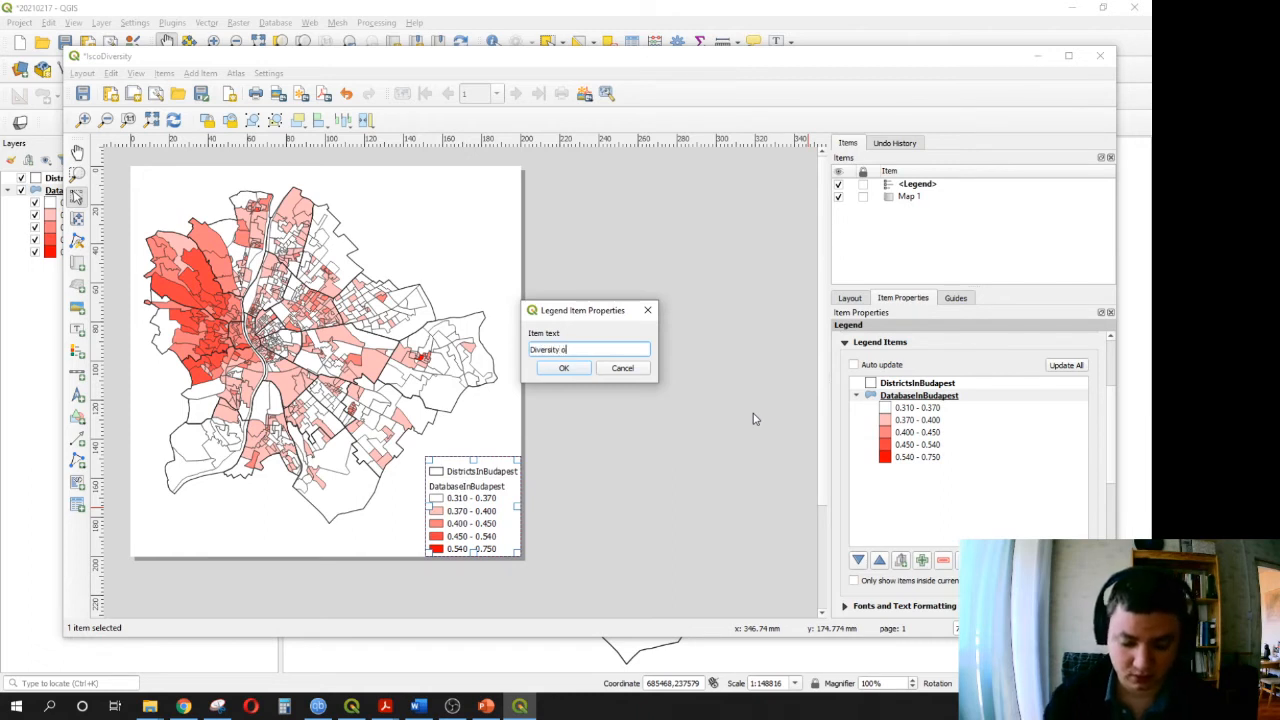
{"action": "type", "text": "f eco"}
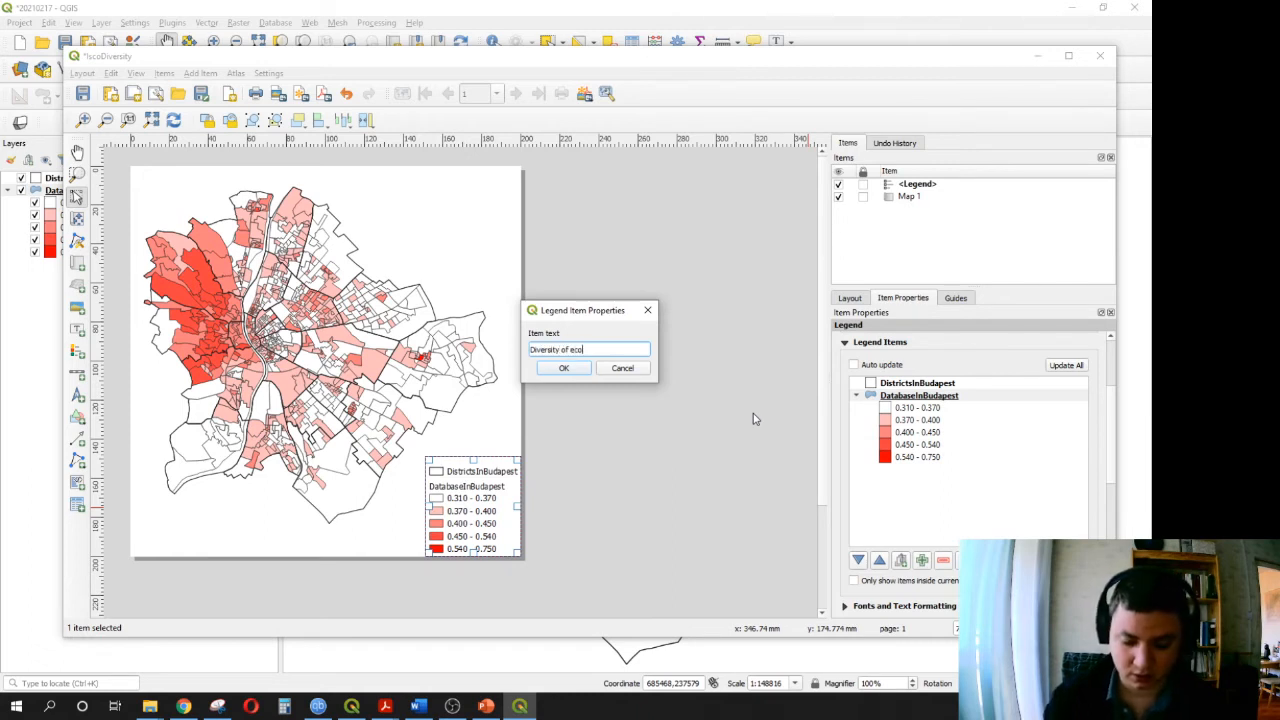
{"action": "type", "text": "nomic status"}
{"action": "left_click", "coordinate": [563, 368]}
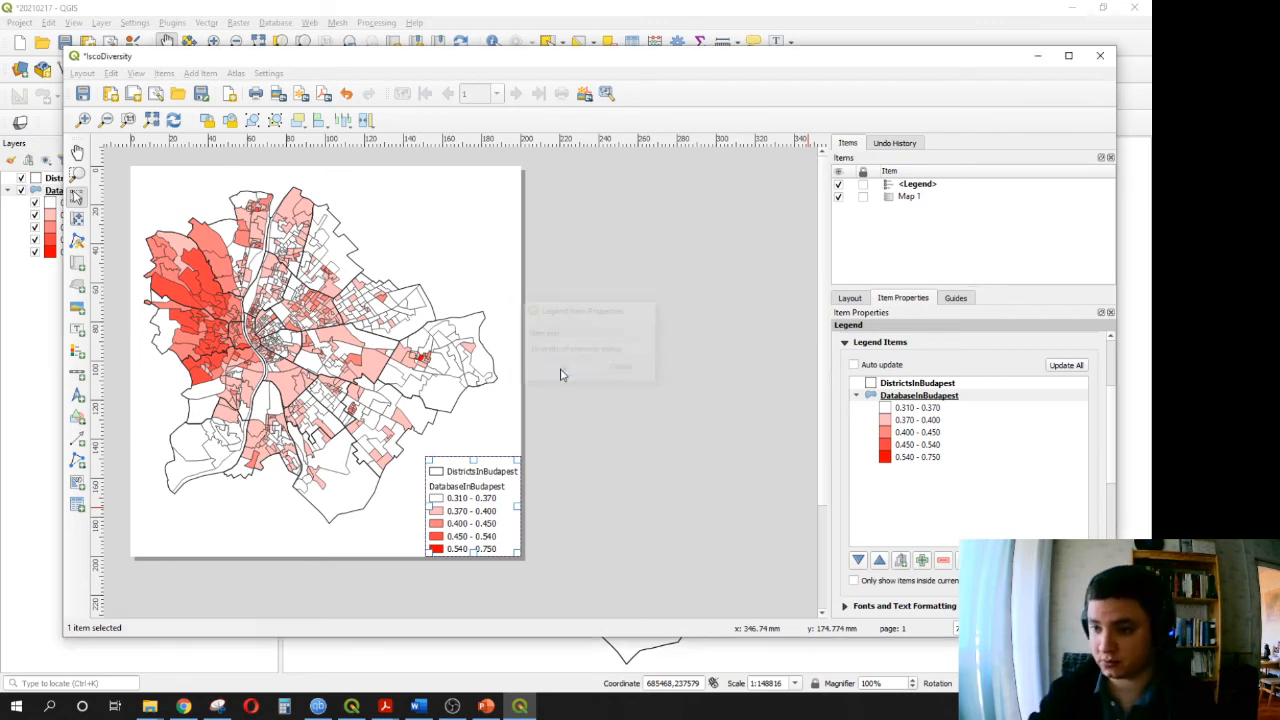
{"action": "left_click_drag", "start_coordinate": [452, 470], "coordinate": [440, 474]}
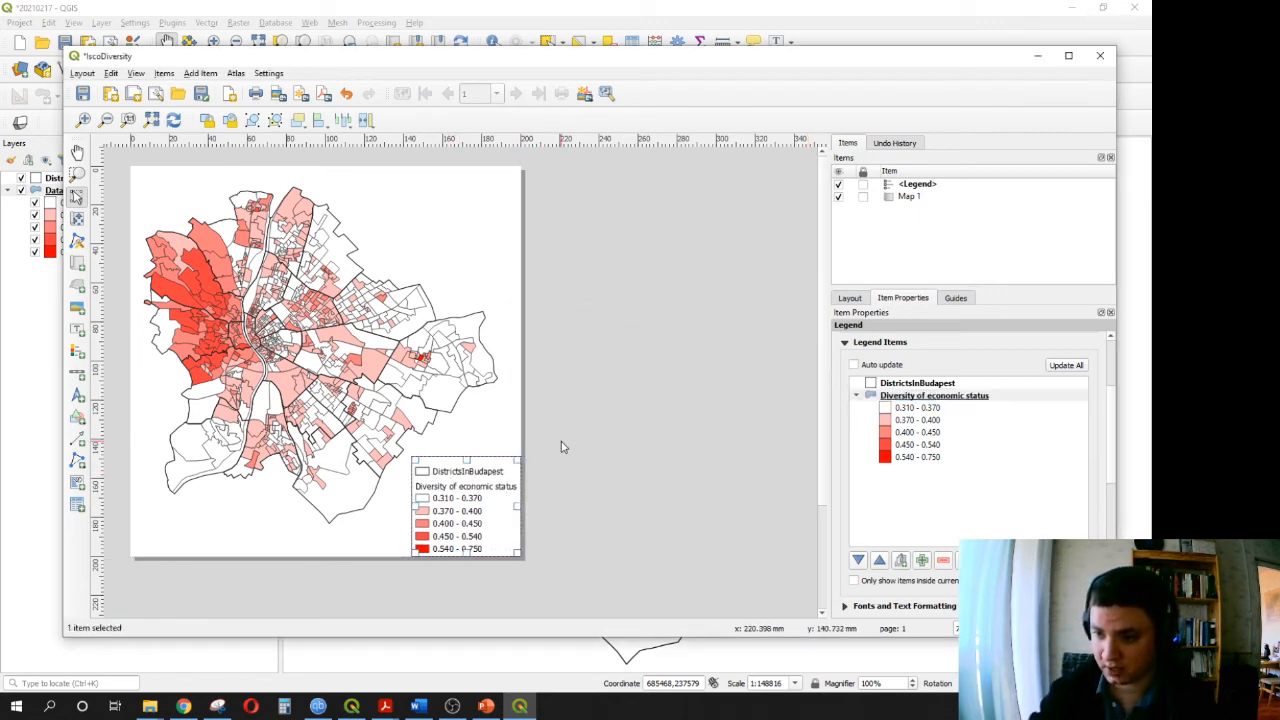
- Rename the DistrictsInBudapest legend entry as "Administrative boundaries of Budapest" and move the legend back into the page's lower-right corner
{"action": "double_click", "coordinate": [941, 517]}
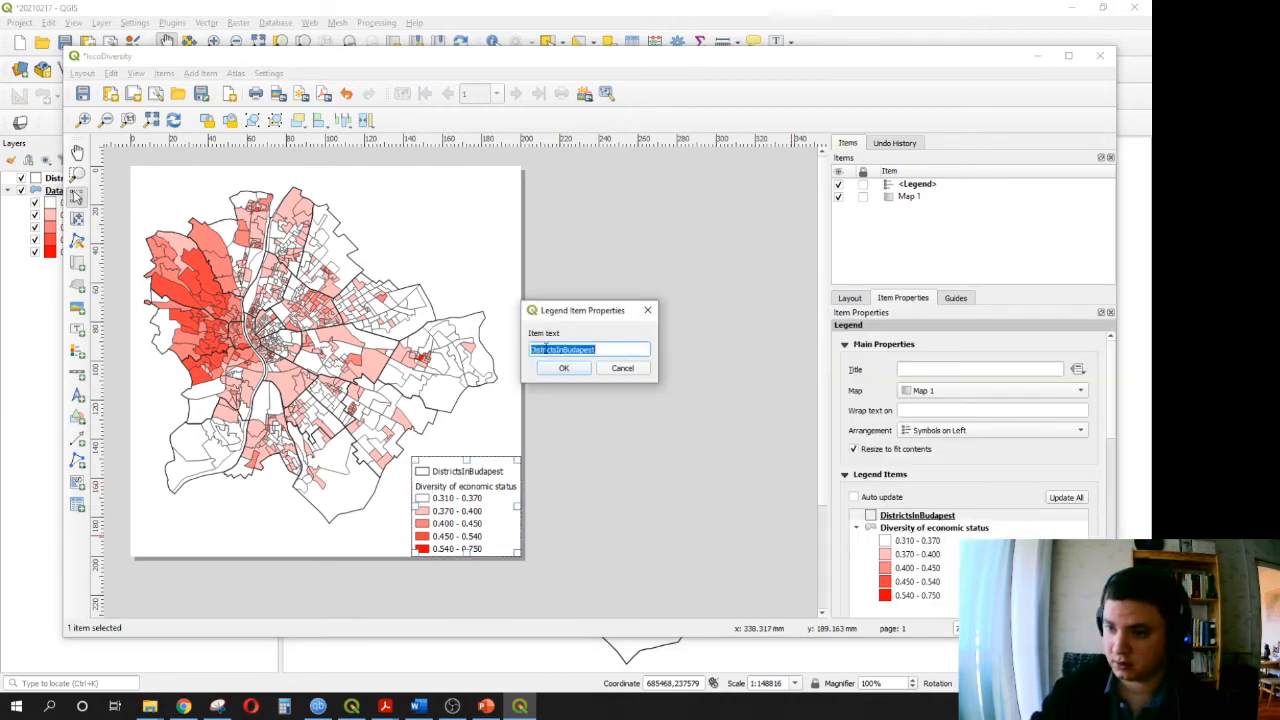
{"action": "left_click", "coordinate": [581, 349]}
{"action": "key", "text": "Home"}
{"action": "type", "text": "Administrat"}
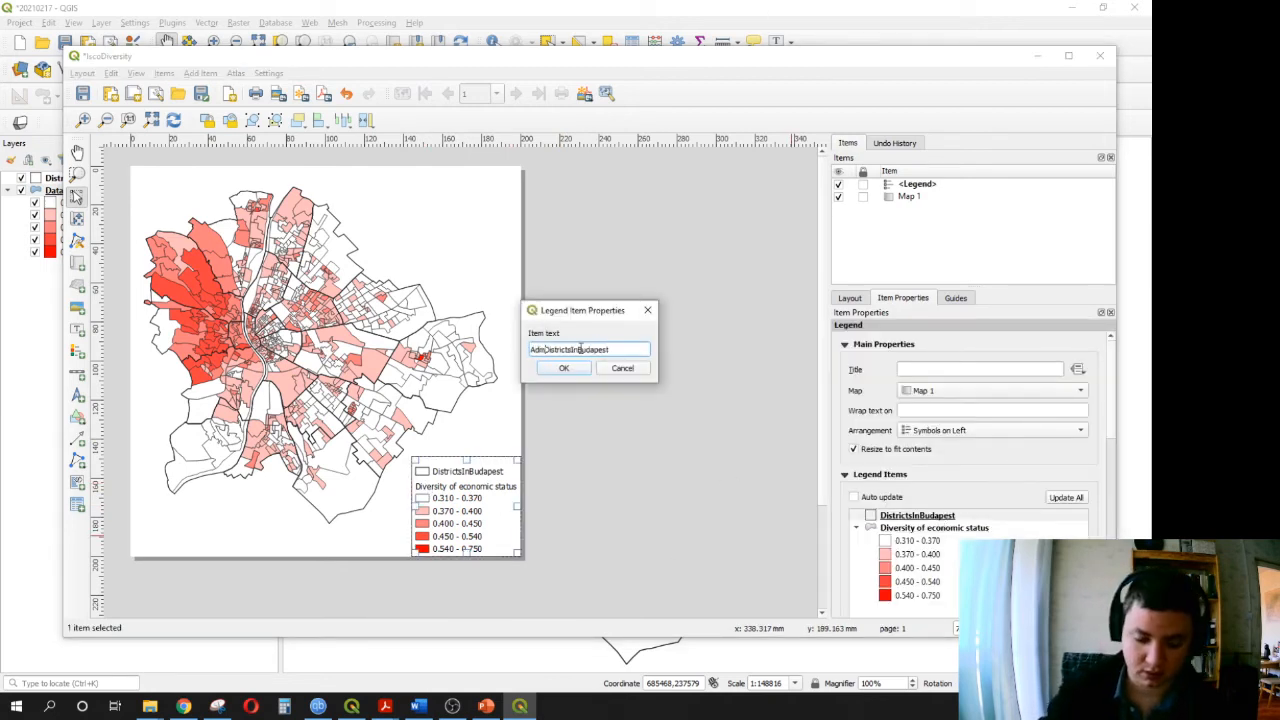
{"action": "type", "text": "ive "}
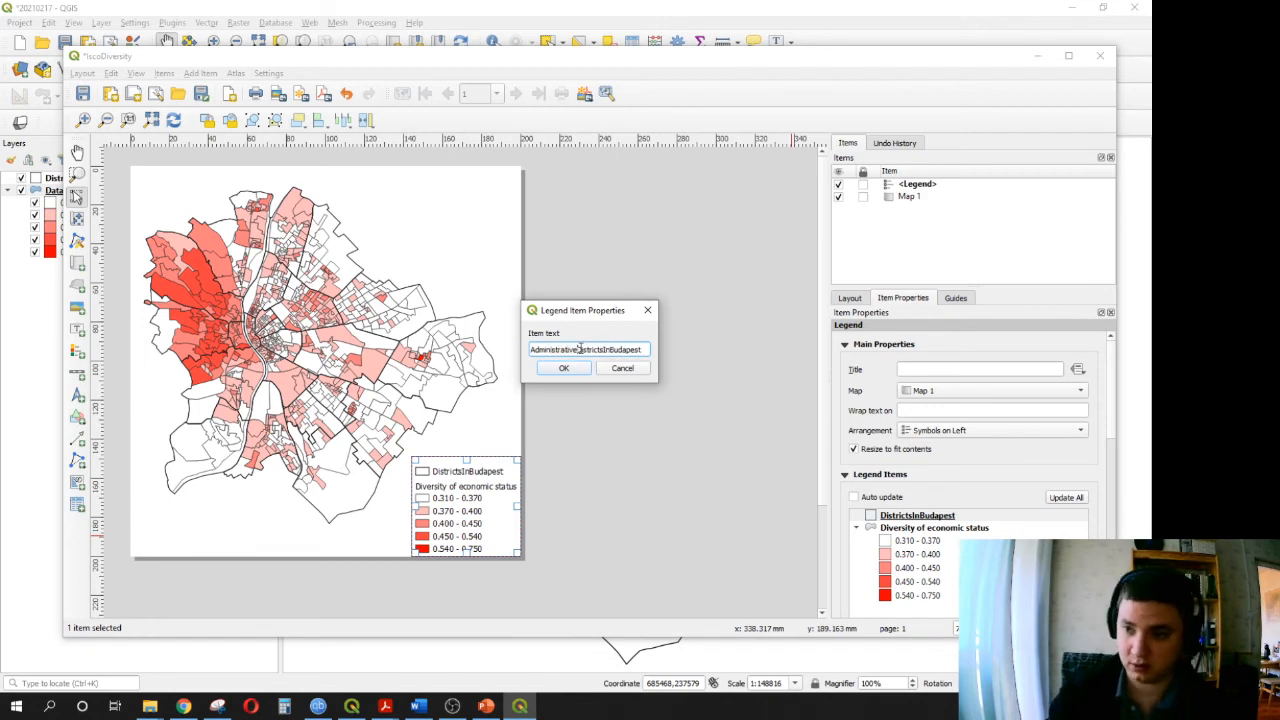
{"action": "type", "text": "bound"}
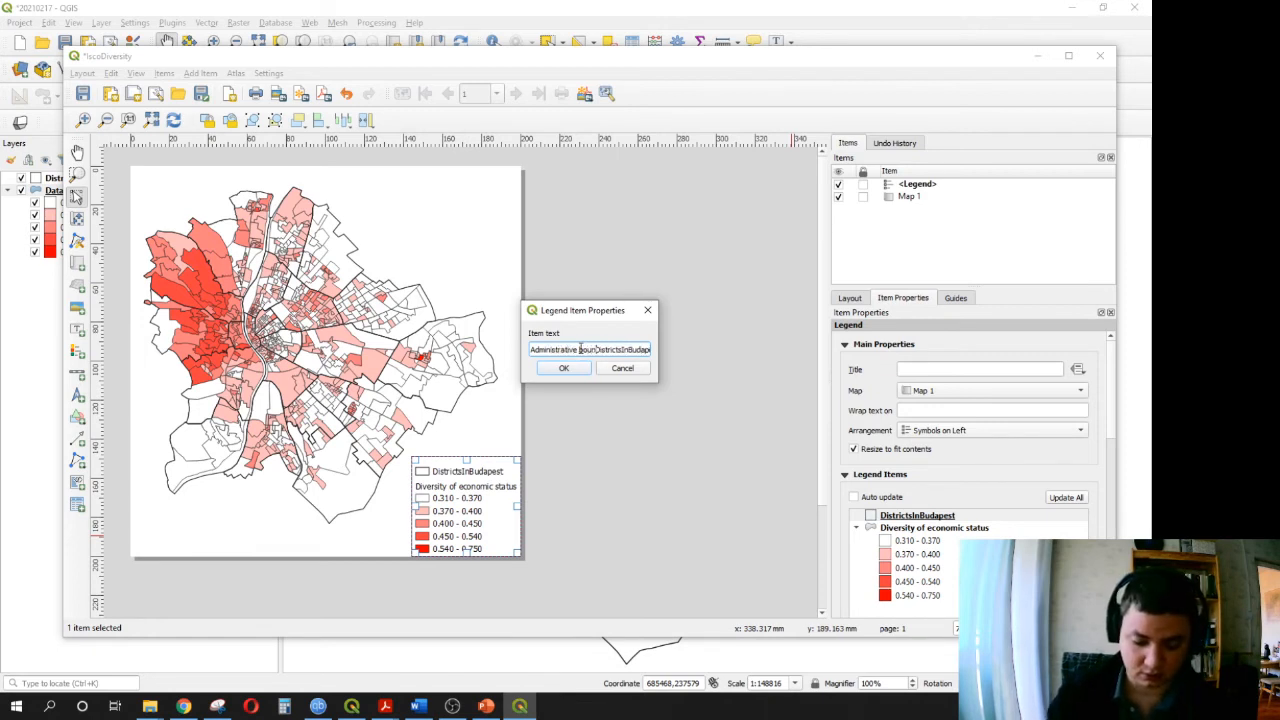
{"action": "type", "text": "aries"}
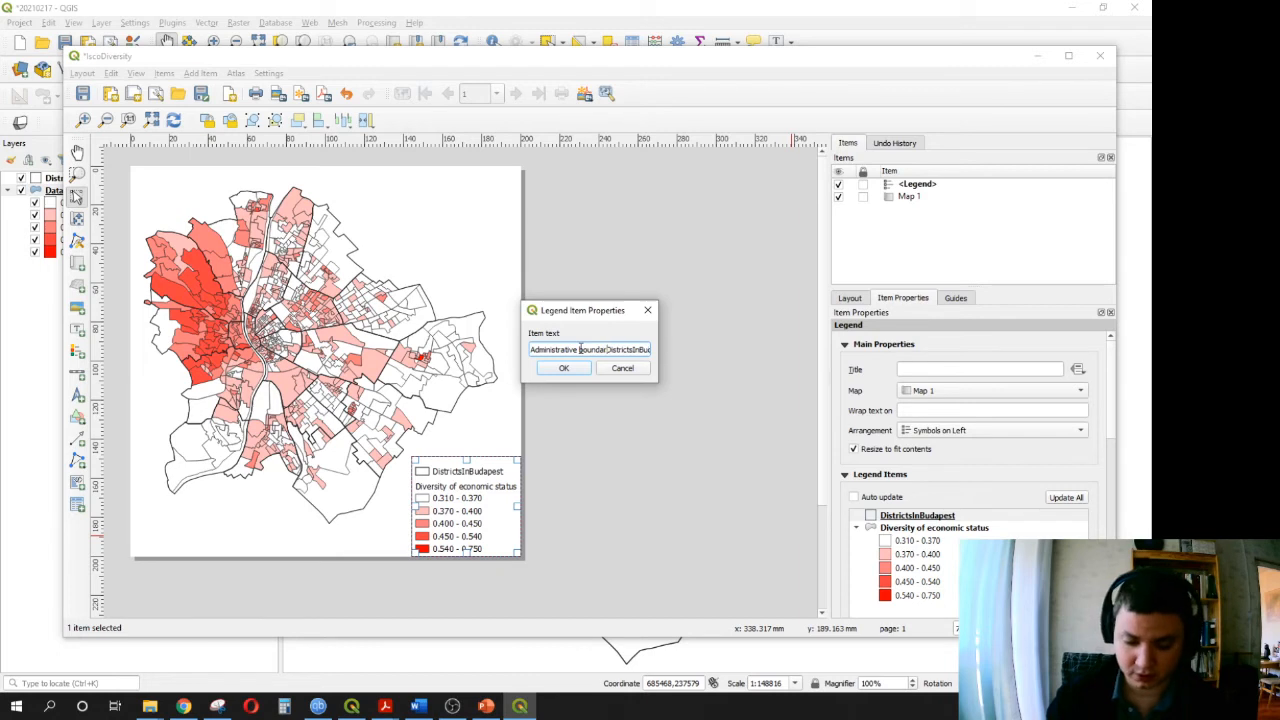
{"action": "key", "text": "Delete"}
{"action": "key", "text": "Delete"}
{"action": "key", "text": "Delete"}
{"action": "key", "text": "Delete"}
{"action": "key", "text": "Delete"}
{"action": "key", "text": "Delete"}
{"action": "key", "text": "Delete"}
{"action": "key", "text": "Delete"}
{"action": "key", "text": "Delete"}
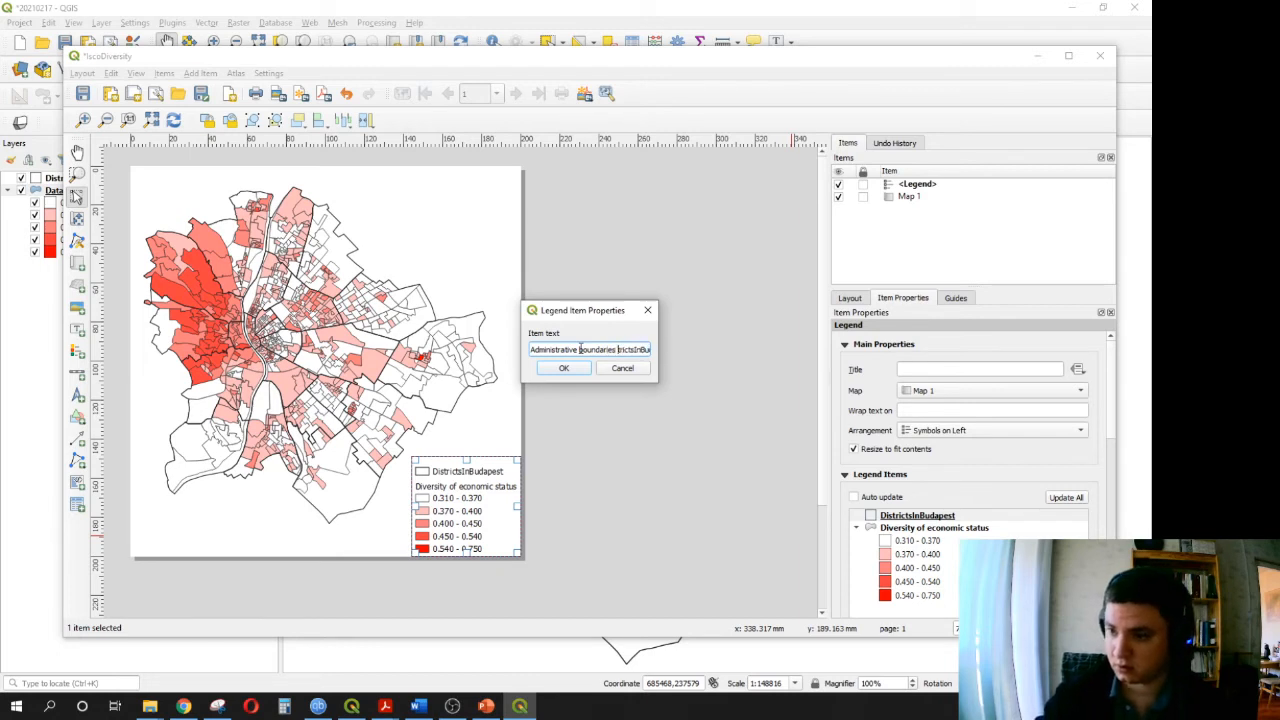
{"action": "key", "text": "Delete"}
{"action": "key", "text": "Delete"}
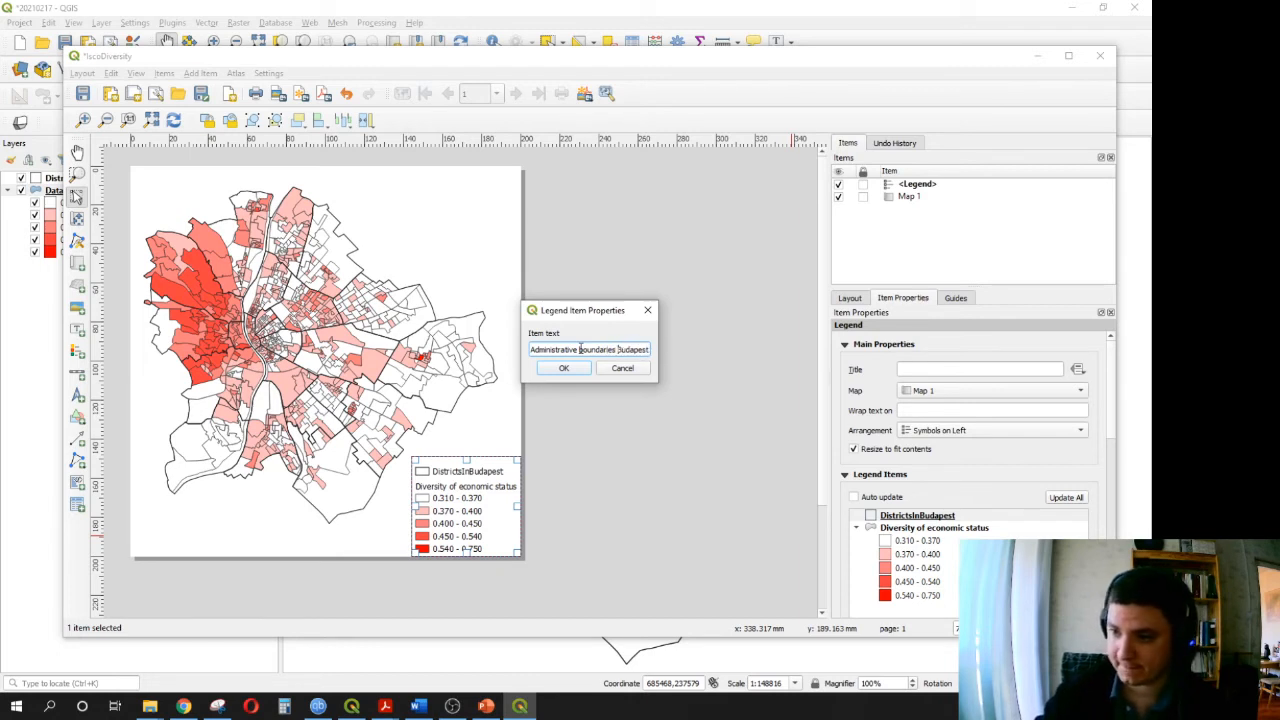
{"action": "type", "text": "of"}
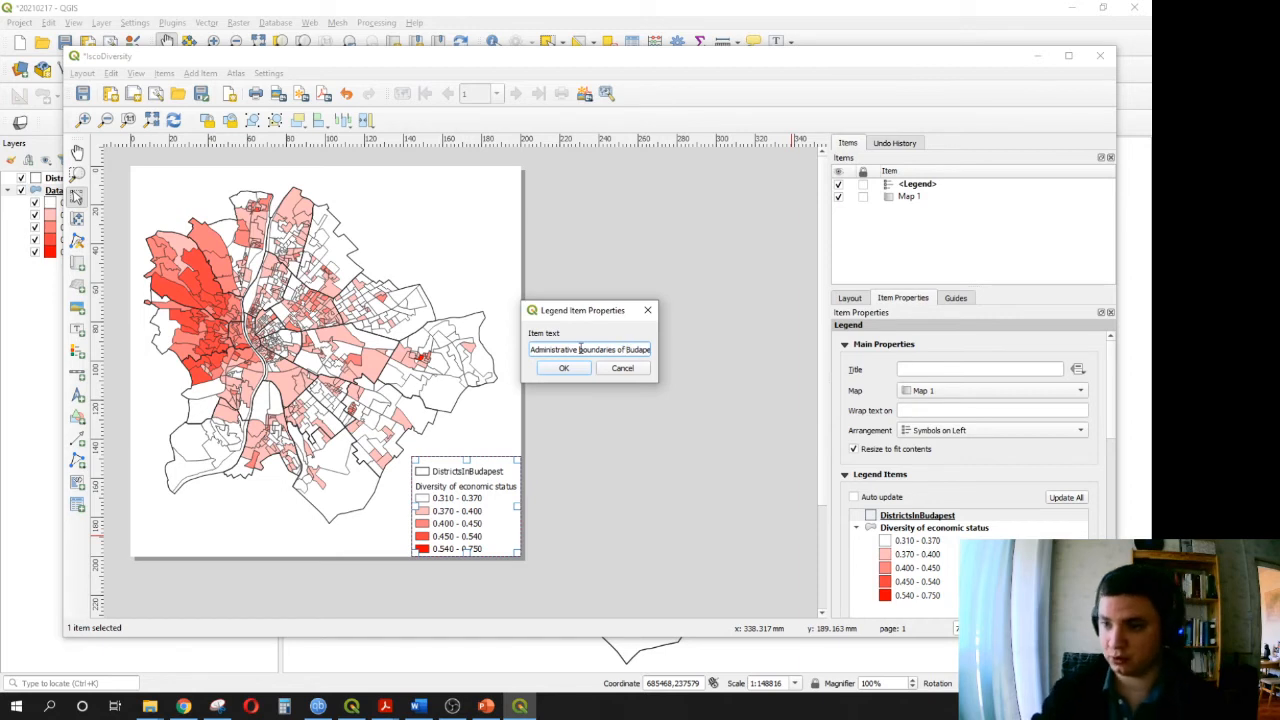
{"action": "left_click", "coordinate": [568, 369]}
{"action": "left_click_drag", "start_coordinate": [504, 513], "coordinate": [446, 511]}
{"action": "left_click", "coordinate": [757, 434]}
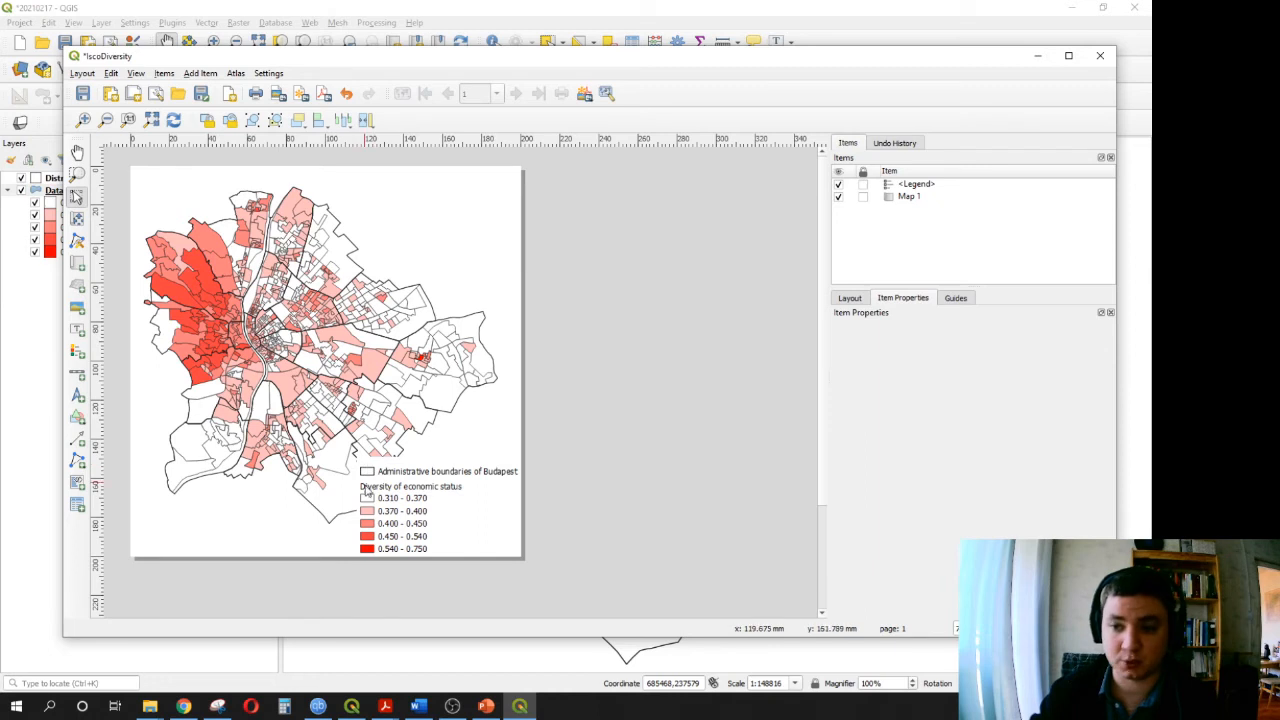
- Shift the content of Map 1 slightly up and to the left within its frame, away from the legend
{"action": "left_click", "coordinate": [271, 252]}
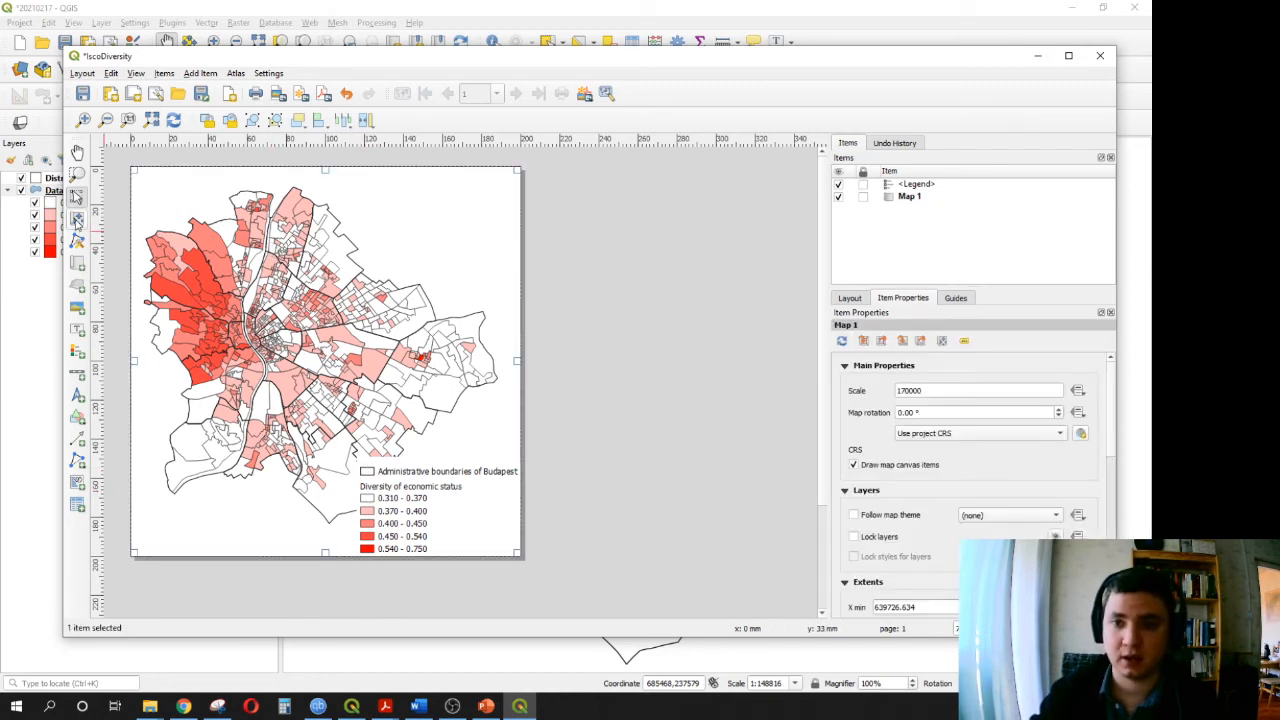
{"action": "left_click", "coordinate": [77, 219]}
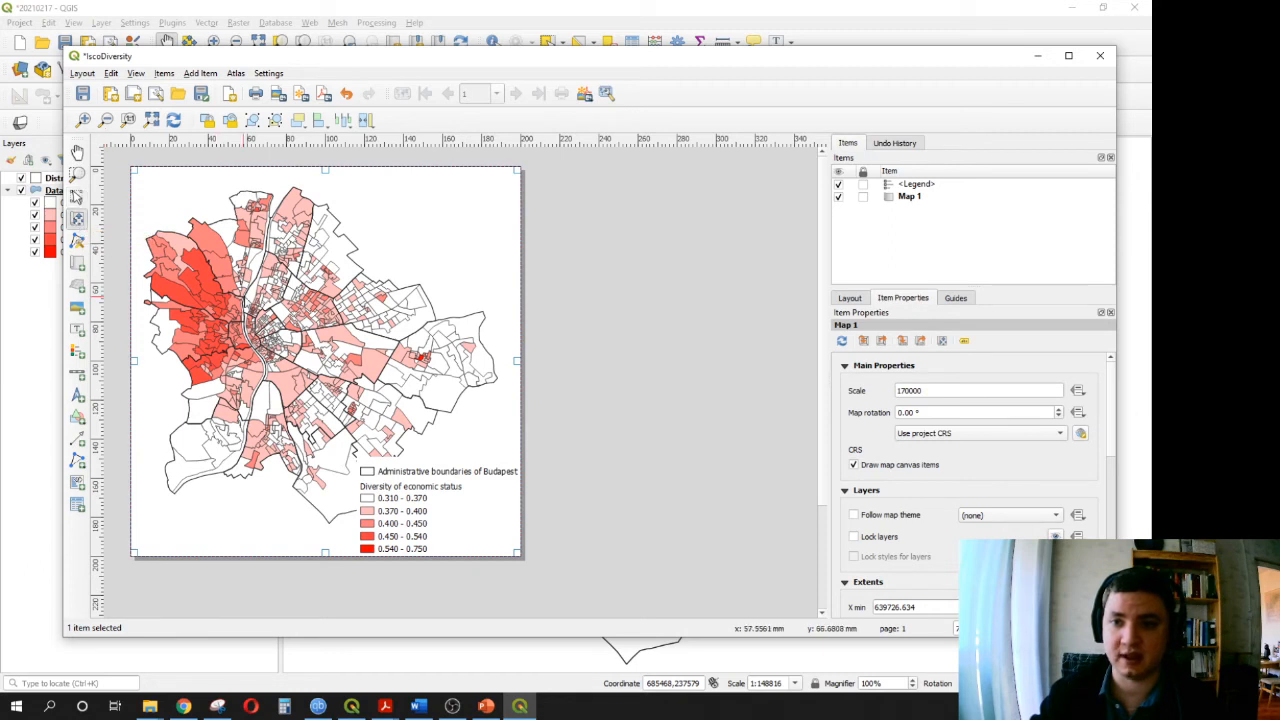
{"action": "left_click_drag", "start_coordinate": [247, 293], "coordinate": [238, 275]}
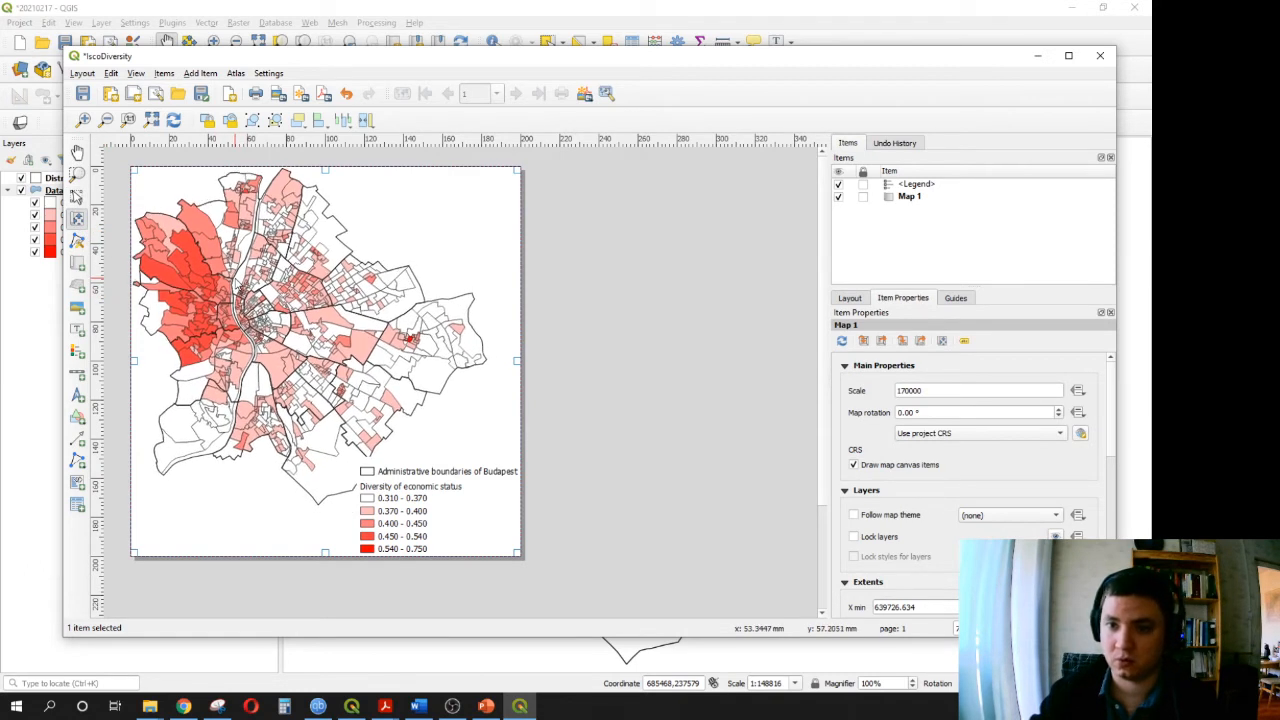
- Turn off the legend's background so it does not cover the map
{"action": "left_click", "coordinate": [77, 197]}
{"action": "left_click", "coordinate": [420, 508]}
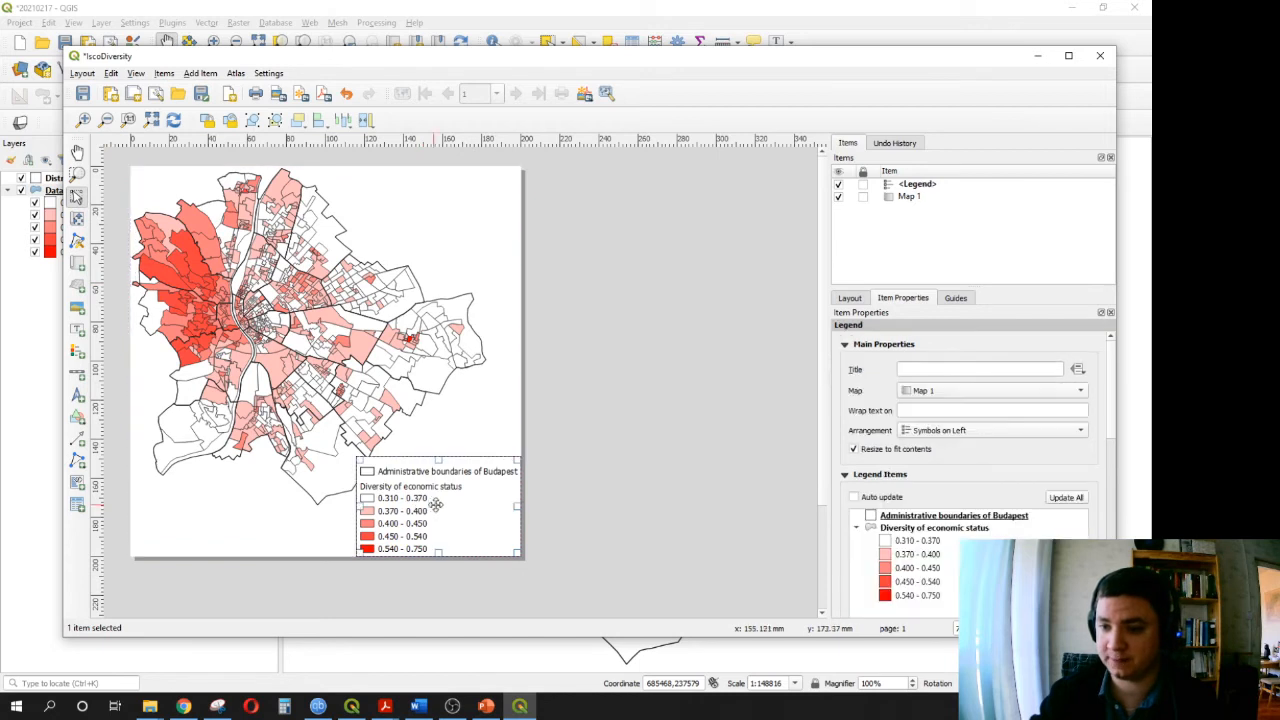
{"action": "left_click_drag", "start_coordinate": [1111, 376], "coordinate": [1107, 507]}
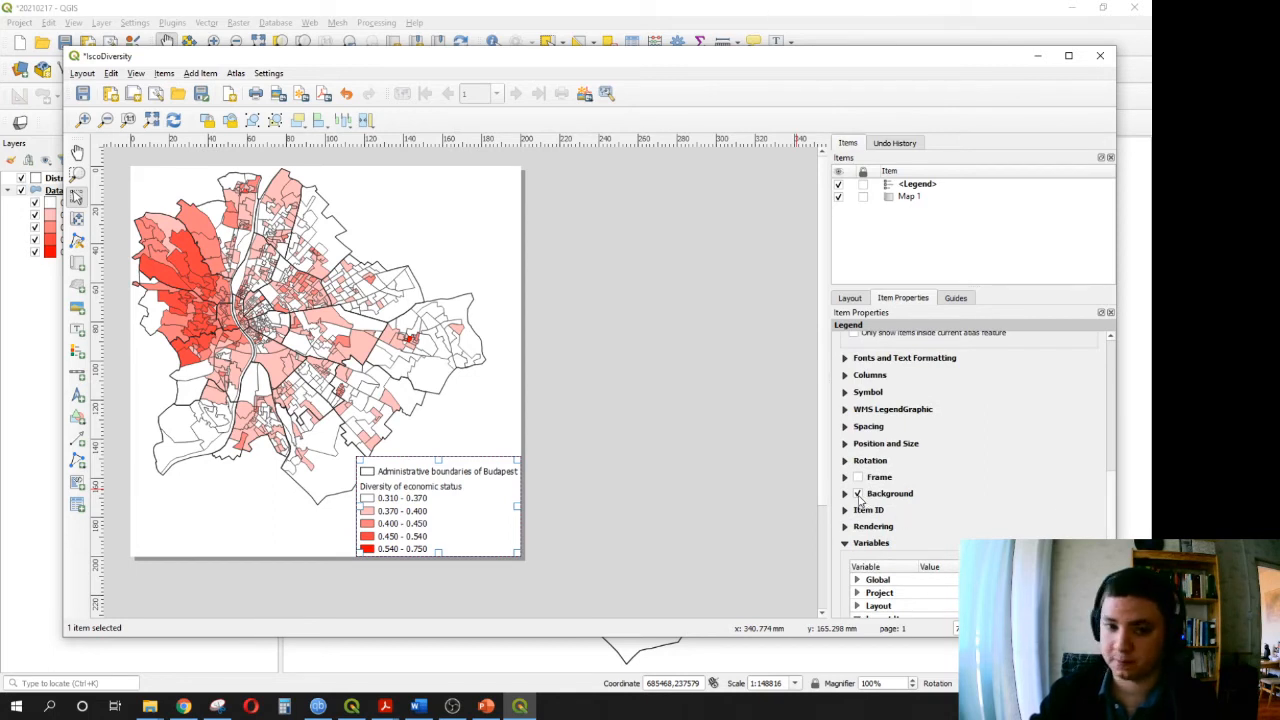
{"action": "left_click", "coordinate": [857, 494]}
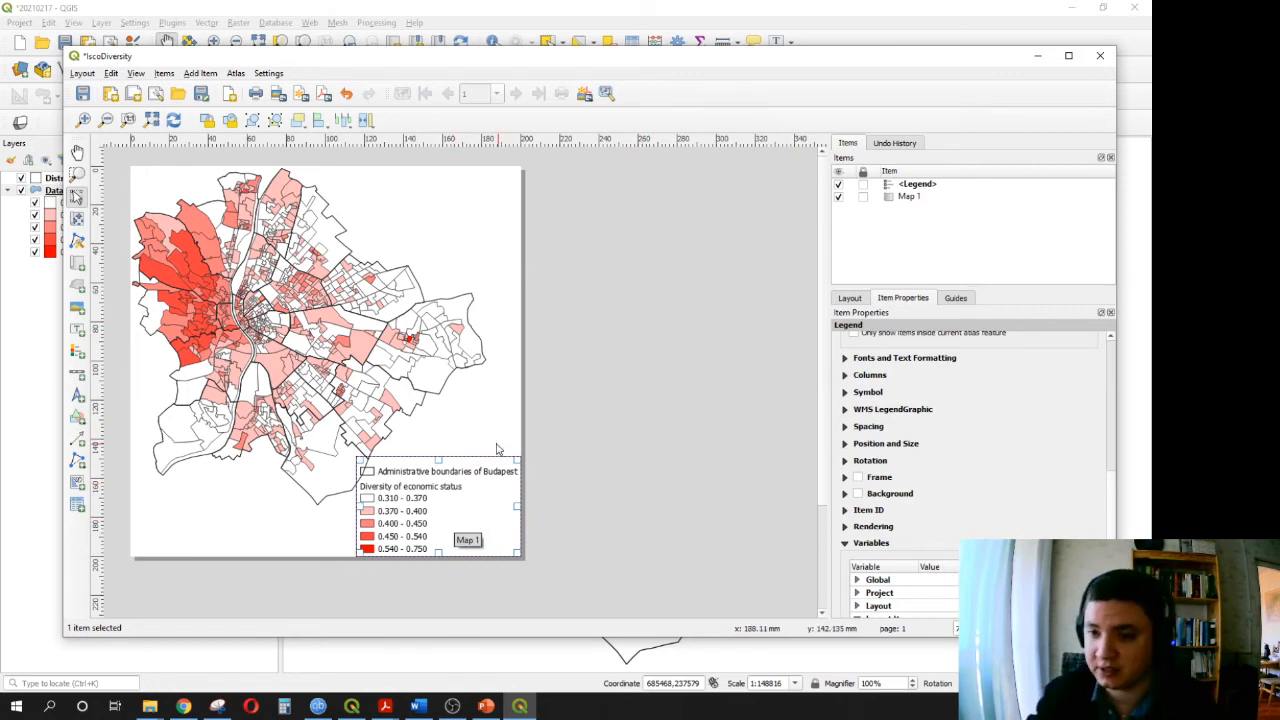
{"action": "left_click", "coordinate": [717, 403]}
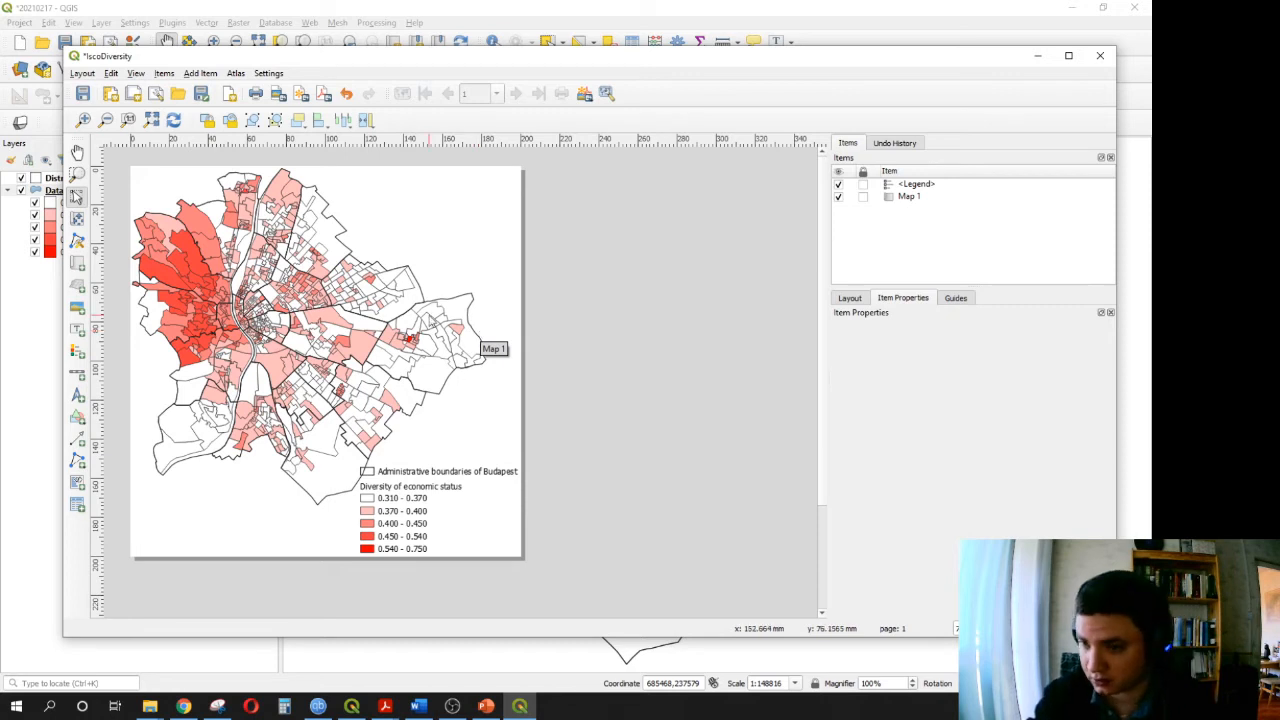
- Set the scale of Map 1 to 175000
{"action": "left_click", "coordinate": [429, 315]}
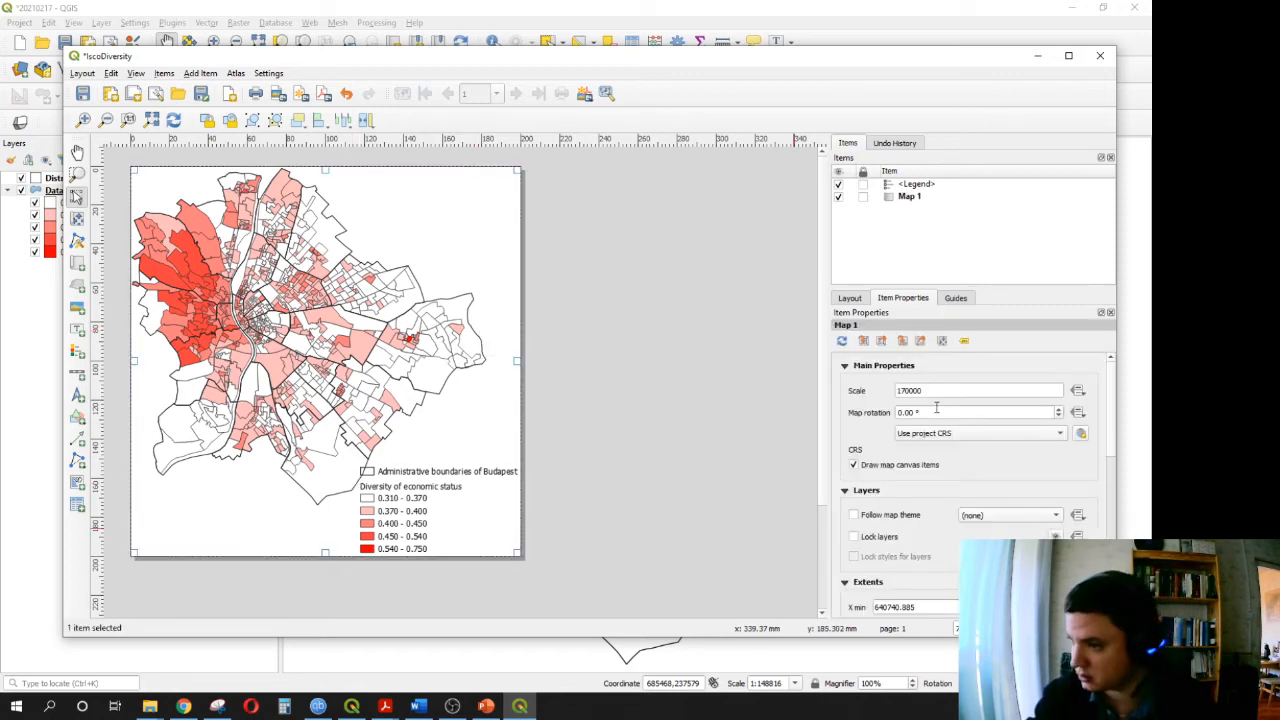
{"action": "left_click", "coordinate": [909, 391]}
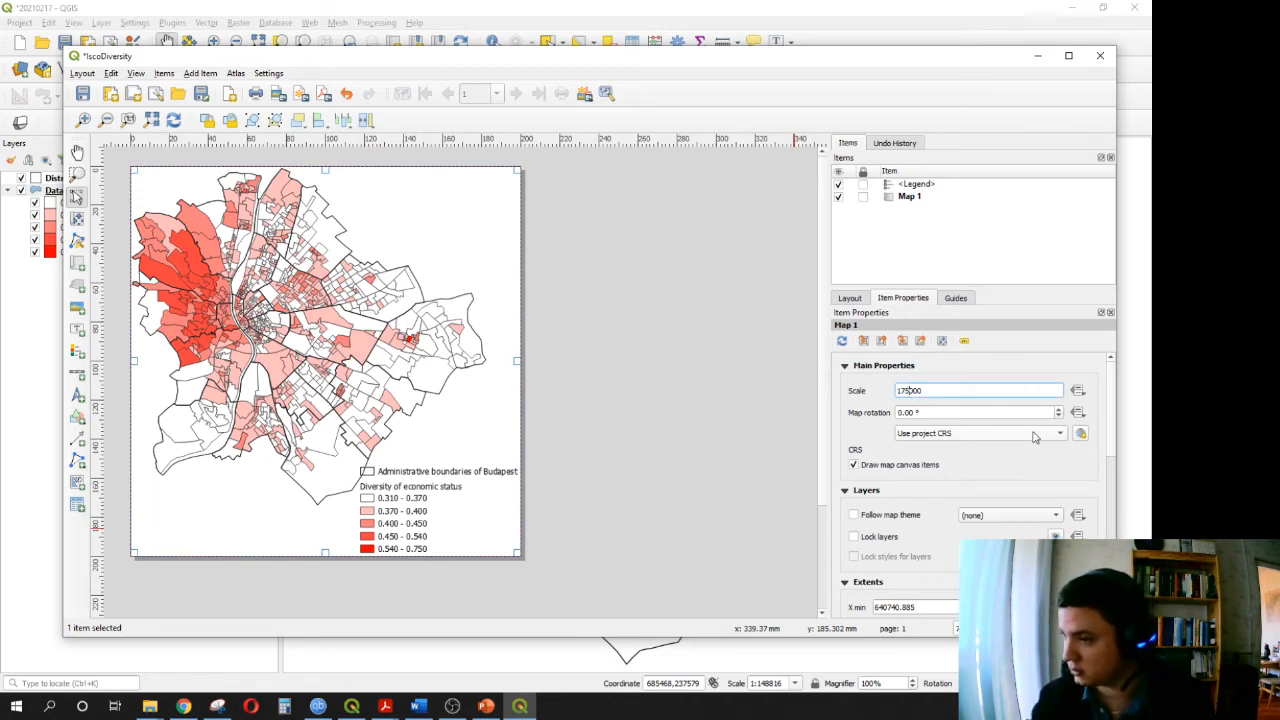
{"action": "key", "text": "Return"}
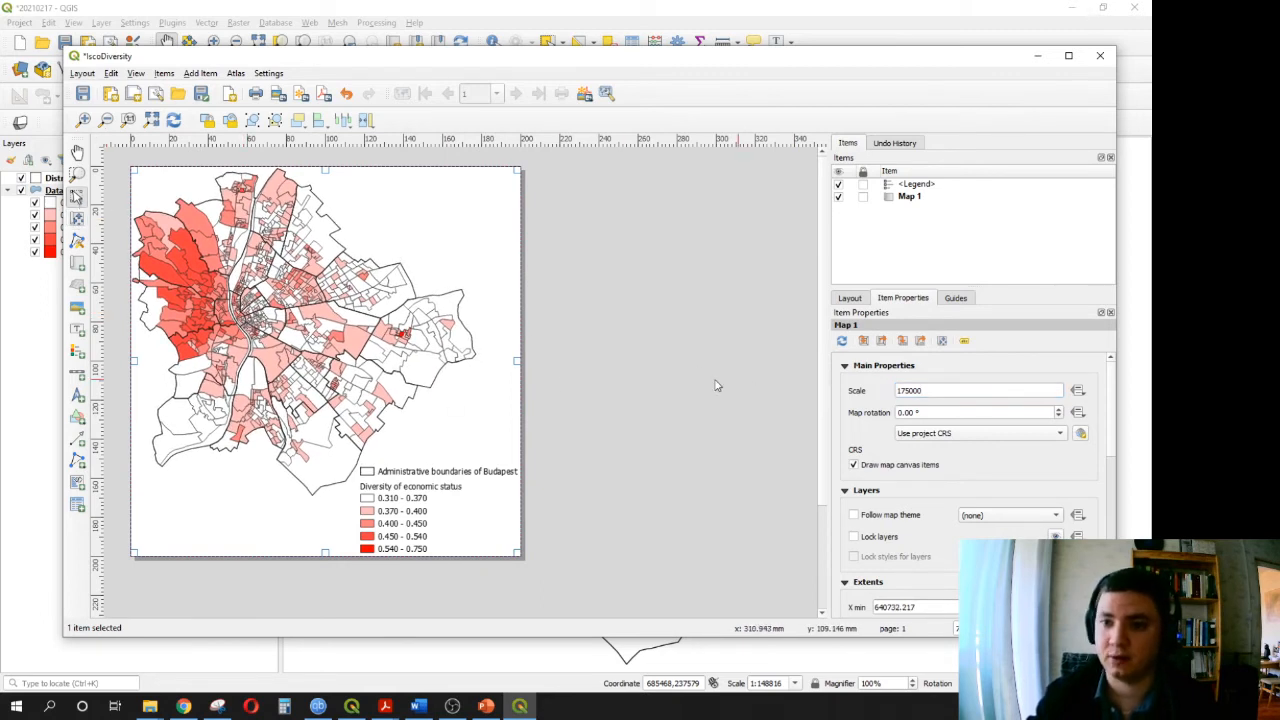
{"action": "left_click", "coordinate": [563, 385]}
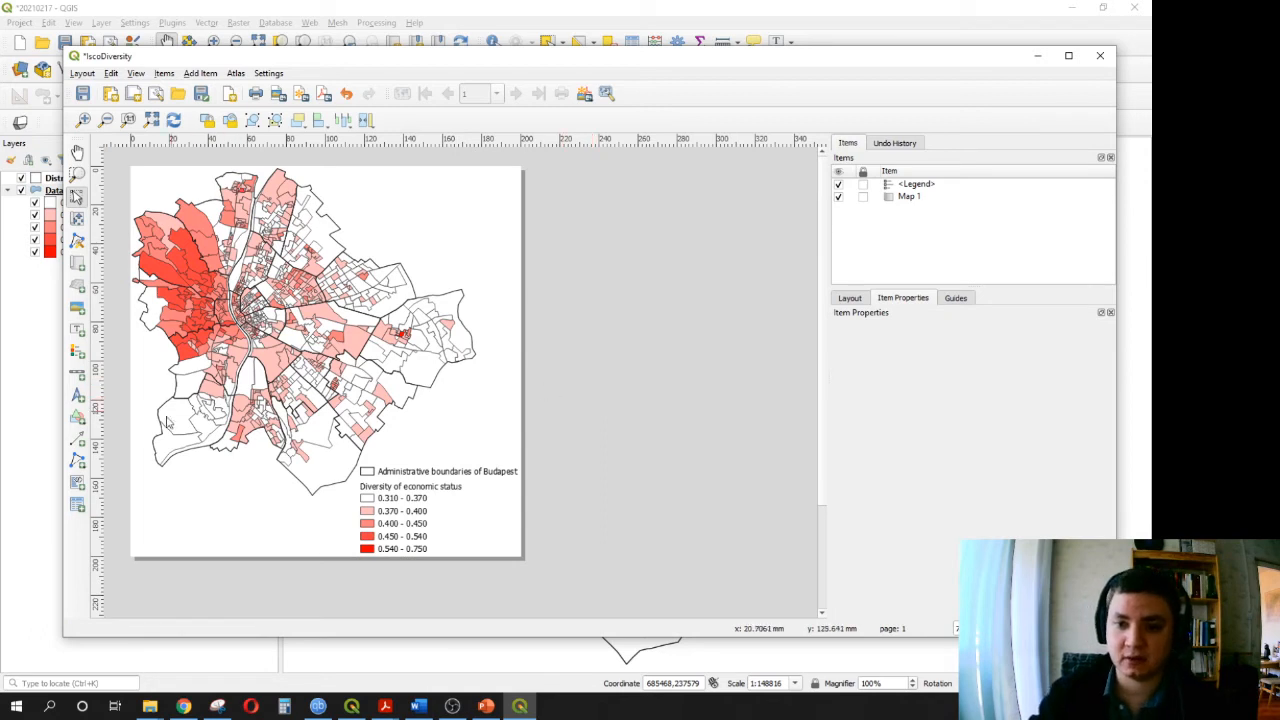
- Add a scale bar in the lower-left corner of the page
{"action": "left_click", "coordinate": [77, 375]}
{"action": "left_click_drag", "start_coordinate": [130, 557], "coordinate": [280, 515]}
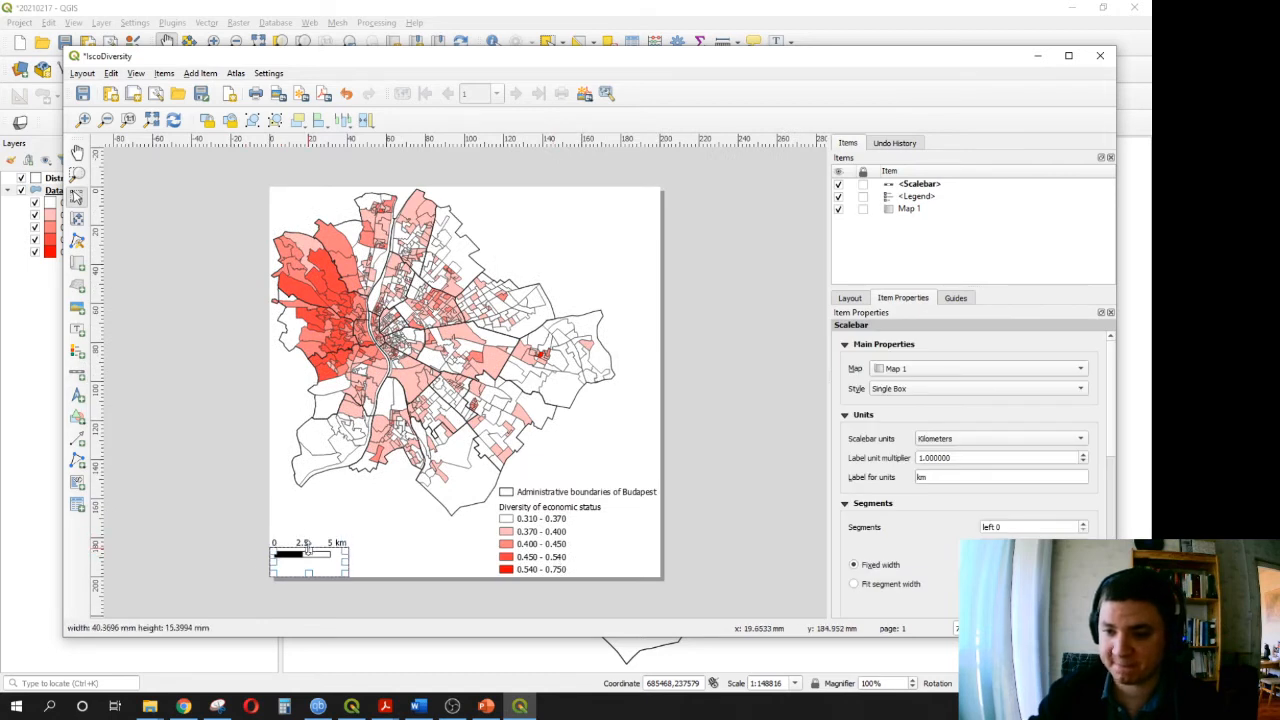
{"action": "left_click", "coordinate": [160, 406]}
- Add a small north arrow just above the scale bar on the page
{"action": "left_click", "coordinate": [77, 395]}
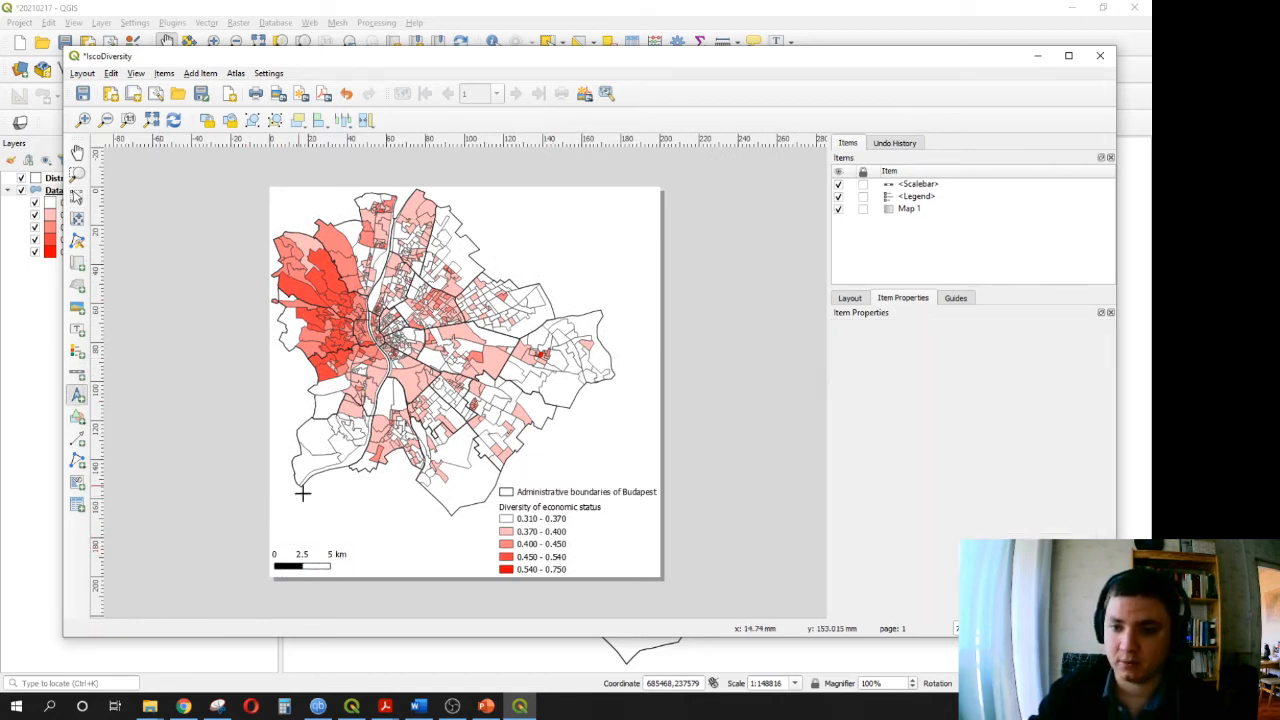
{"action": "left_click_drag", "start_coordinate": [270, 547], "coordinate": [303, 503]}
{"action": "left_click", "coordinate": [700, 402]}
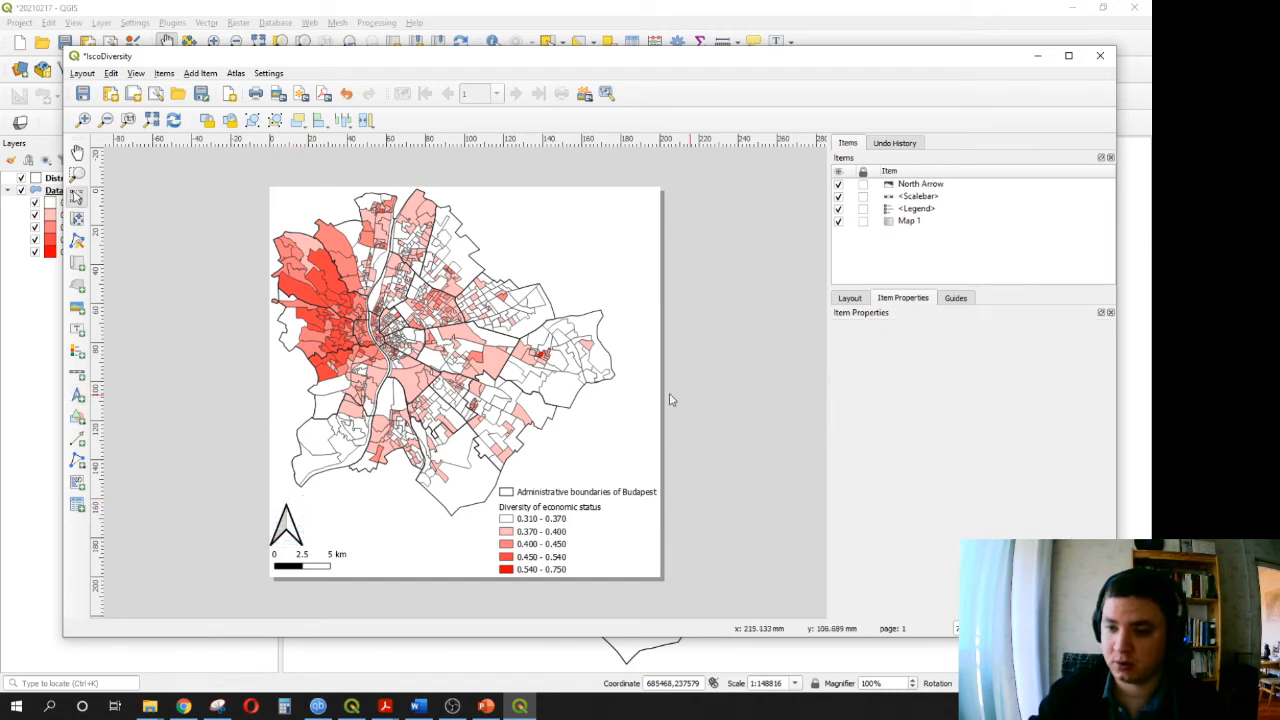
- Add a label in the page's upper-right corner reading "The spatiality of diversity of economic status in Budapest, Hungary"
{"action": "left_click", "coordinate": [78, 332]}
{"action": "left_click_drag", "start_coordinate": [660, 188], "coordinate": [504, 222]}
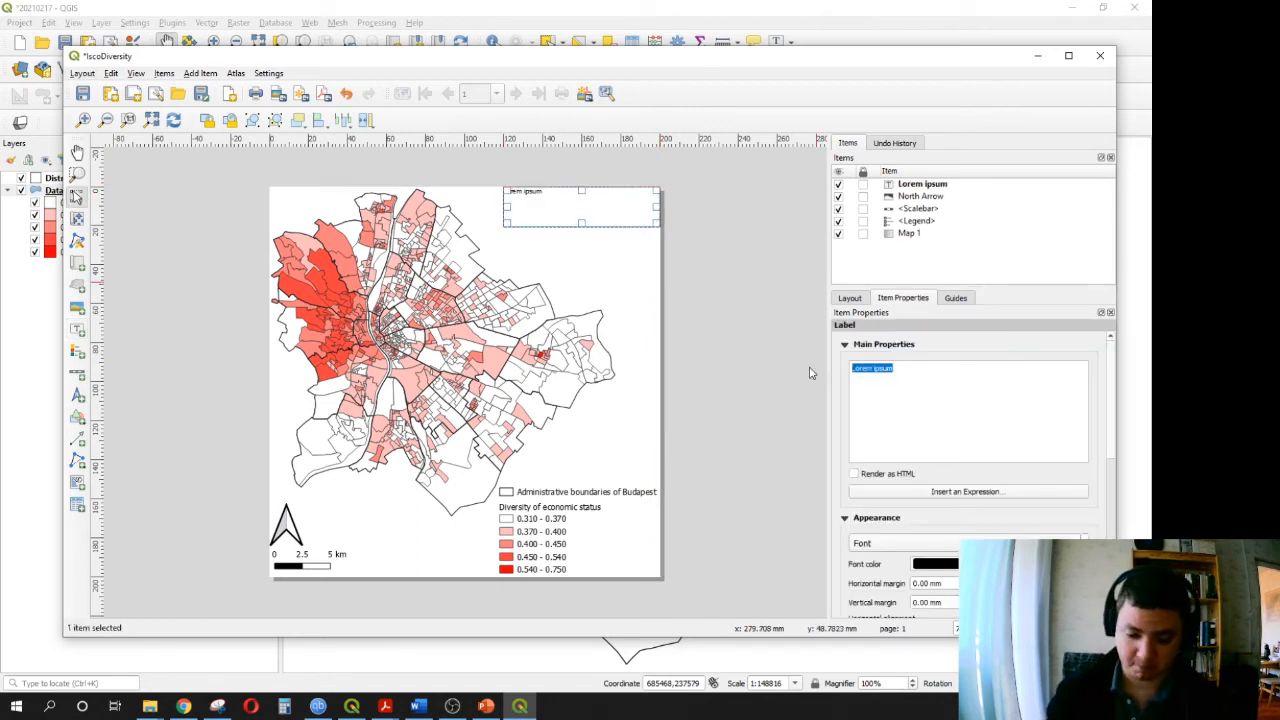
{"action": "type", "text": "The spatiality of diversity of economic status"}
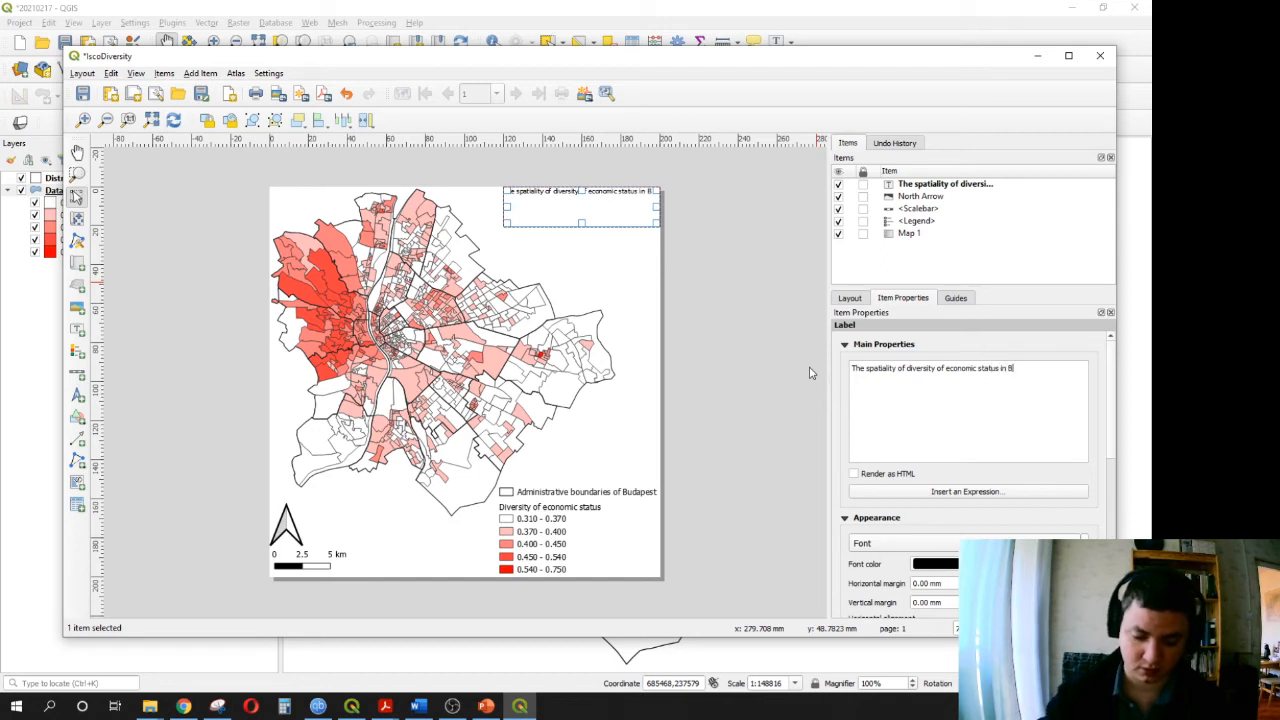
{"action": "type", "text": "dapest, Hungary"}
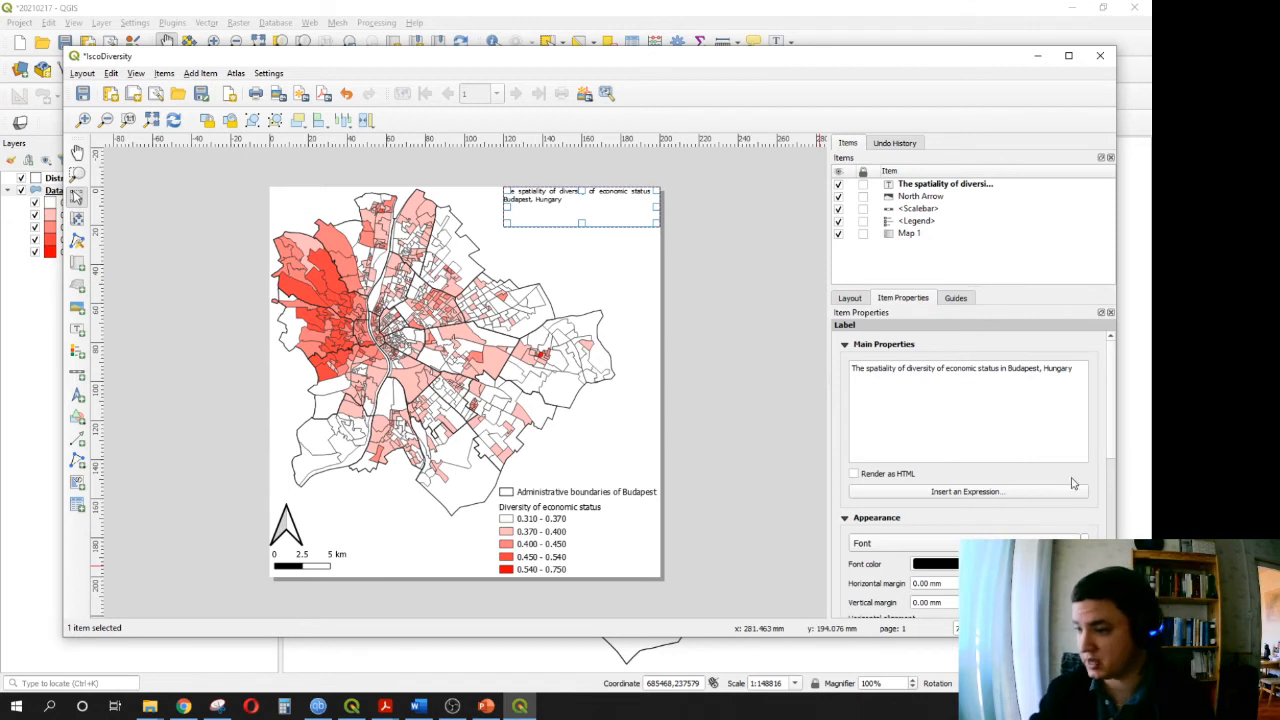
- Align the title label's text to Center horizontally and Middle vertically
{"action": "left_click_drag", "start_coordinate": [1117, 379], "coordinate": [1115, 447]}
{"action": "left_click", "coordinate": [906, 476]}
{"action": "left_click", "coordinate": [905, 507]}
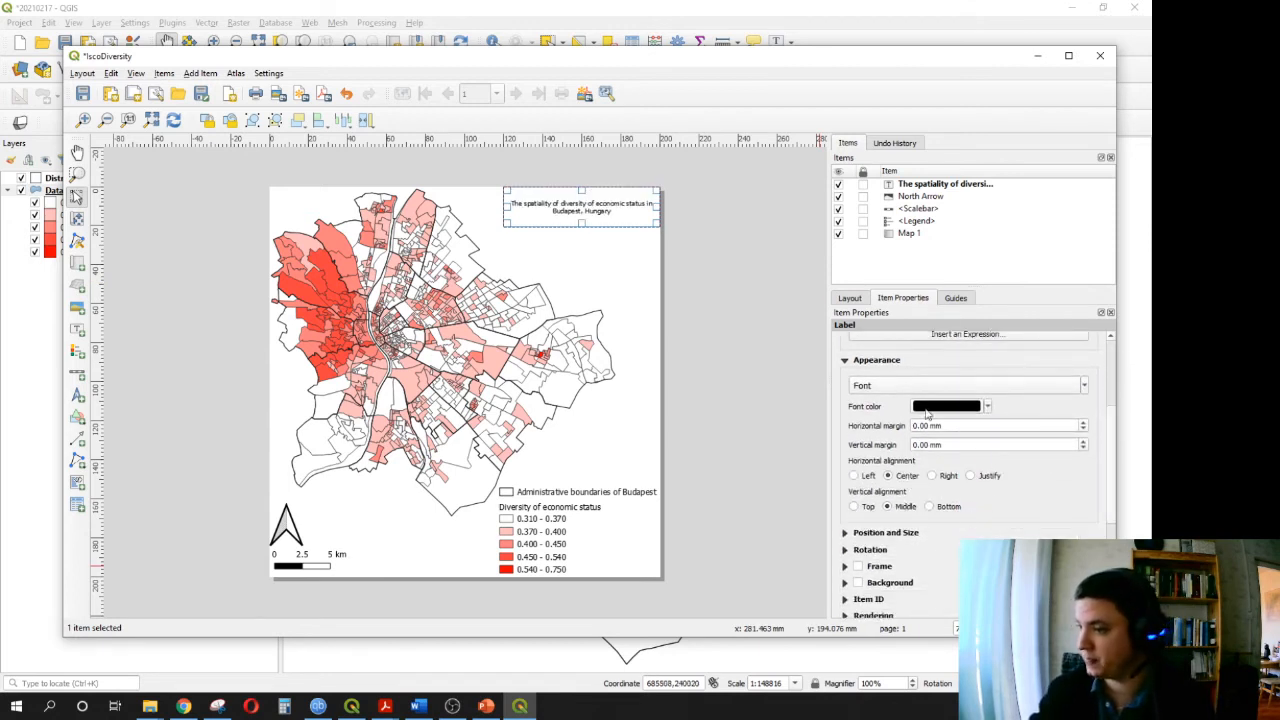
- Format the title label's font as Arial, Félkövér style, size 22, and extend its frame downward to fit the whole title
{"action": "left_click", "coordinate": [882, 390]}
{"action": "left_click_drag", "start_coordinate": [737, 297], "coordinate": [737, 310]}
{"action": "left_click", "coordinate": [712, 322]}
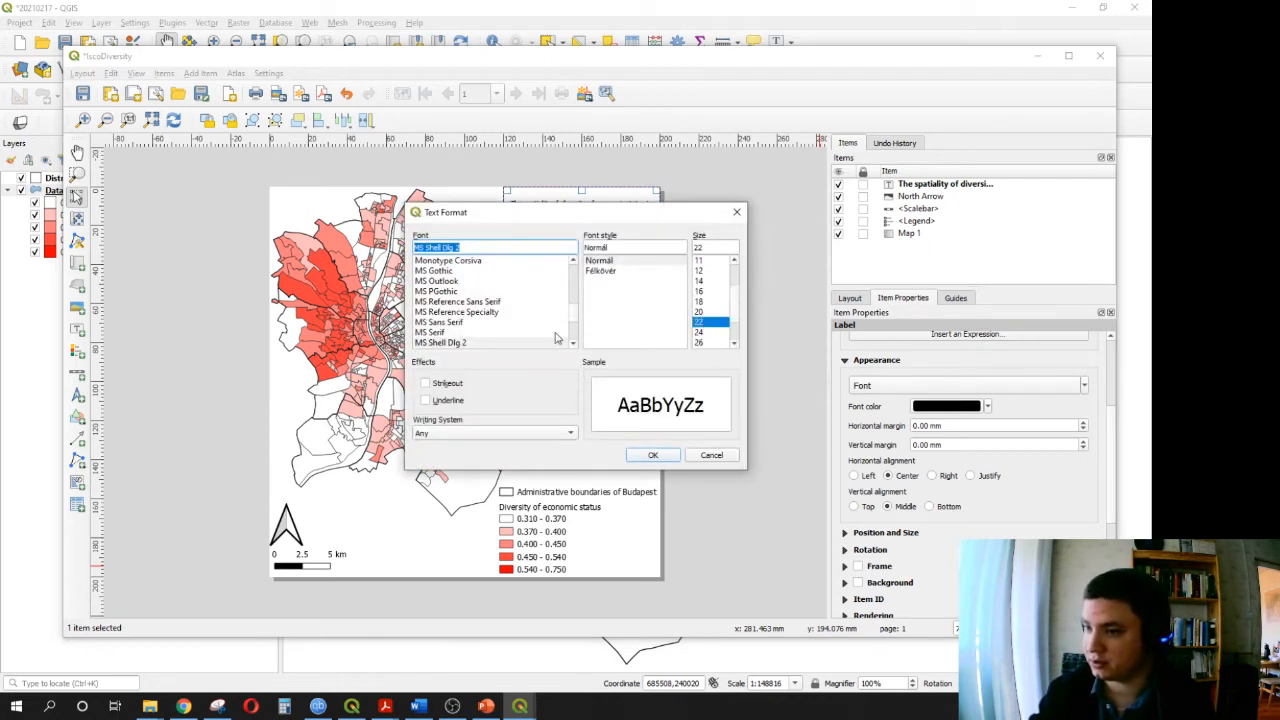
{"action": "left_click_drag", "start_coordinate": [578, 315], "coordinate": [575, 261]}
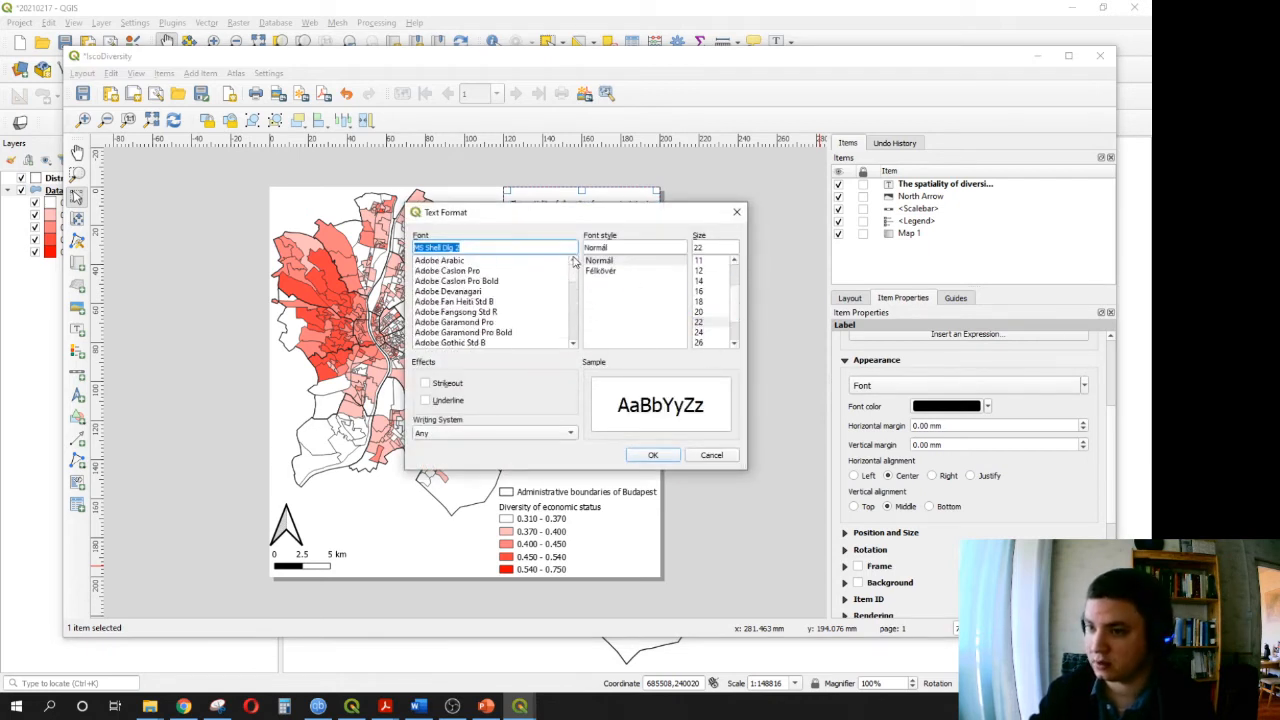
{"action": "scroll", "coordinate": [445, 290], "scroll_direction": "down", "scroll_amount": 6}
{"action": "left_click", "coordinate": [441, 261]}
{"action": "left_click", "coordinate": [643, 271]}
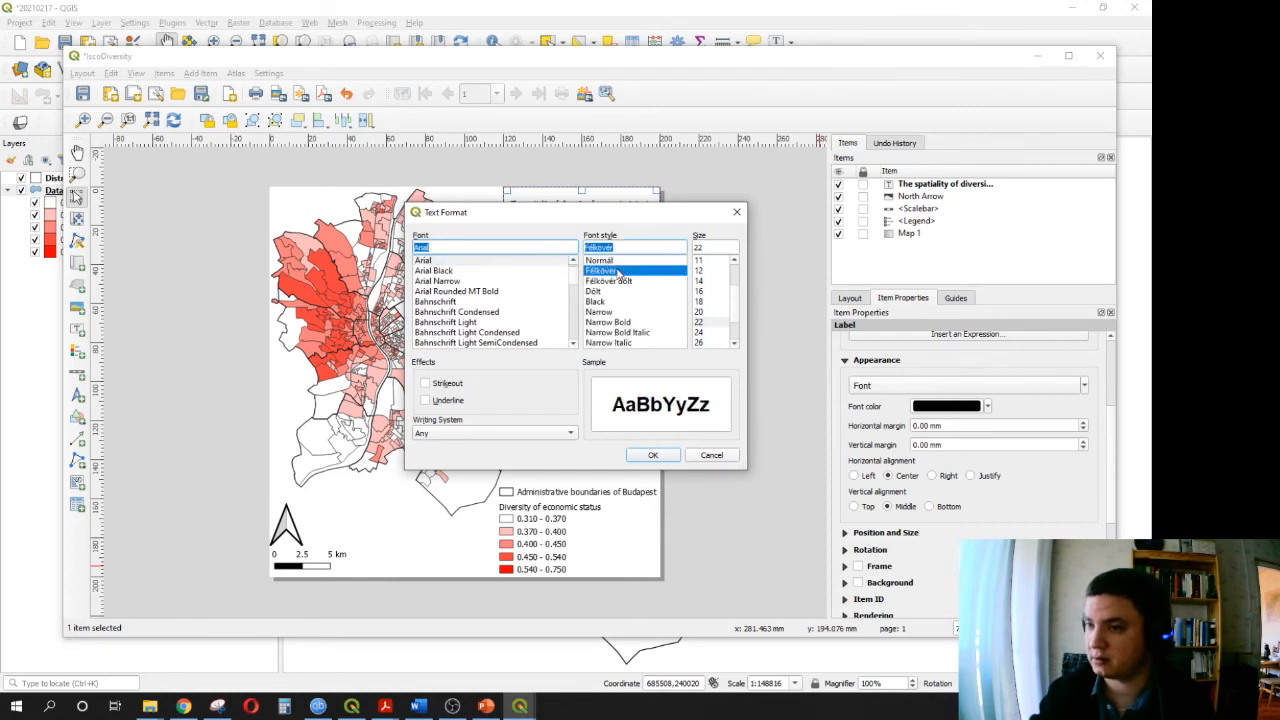
{"action": "left_click", "coordinate": [652, 455]}
{"action": "left_click_drag", "start_coordinate": [581, 227], "coordinate": [582, 267]}
{"action": "left_click", "coordinate": [714, 276]}
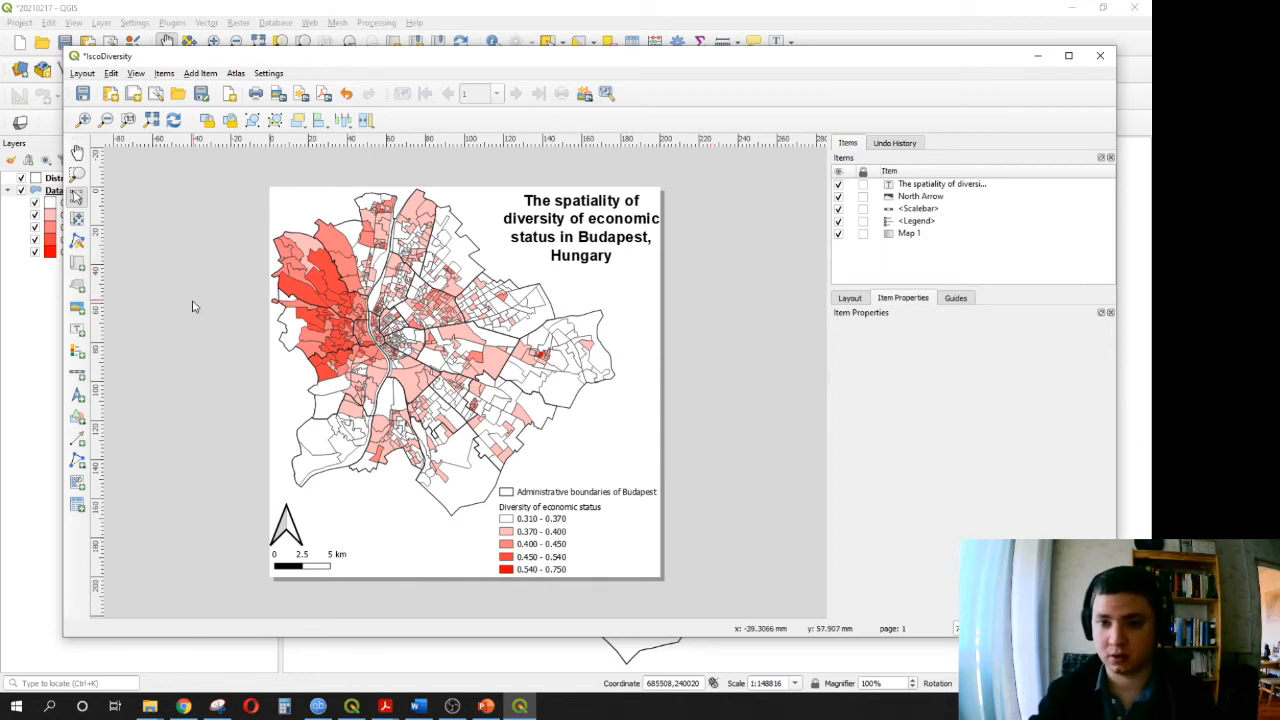
- Add a label between the scale bar and the legend reading "Created by" followed by the author's full name
{"action": "left_click", "coordinate": [77, 329]}
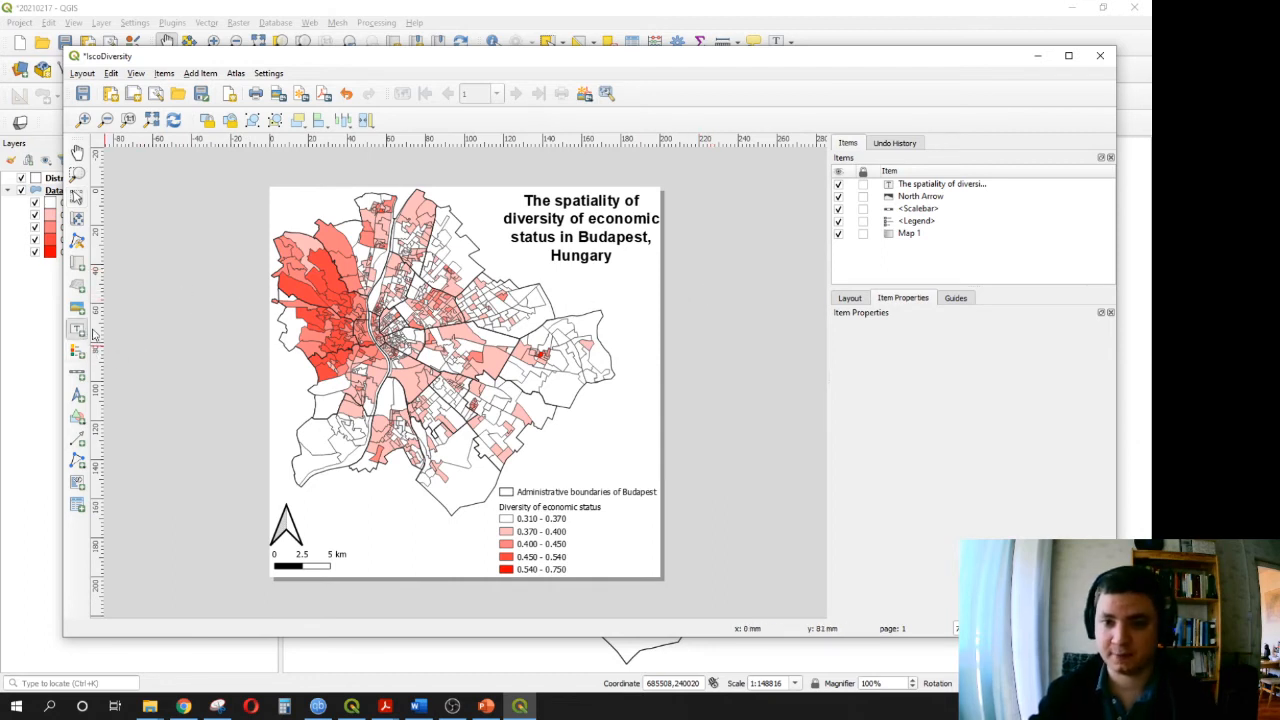
{"action": "left_click_drag", "start_coordinate": [495, 578], "coordinate": [375, 540]}
{"action": "left_click_drag", "start_coordinate": [920, 379], "coordinate": [771, 363]}
{"action": "type", "text": "Created by Tamás"}
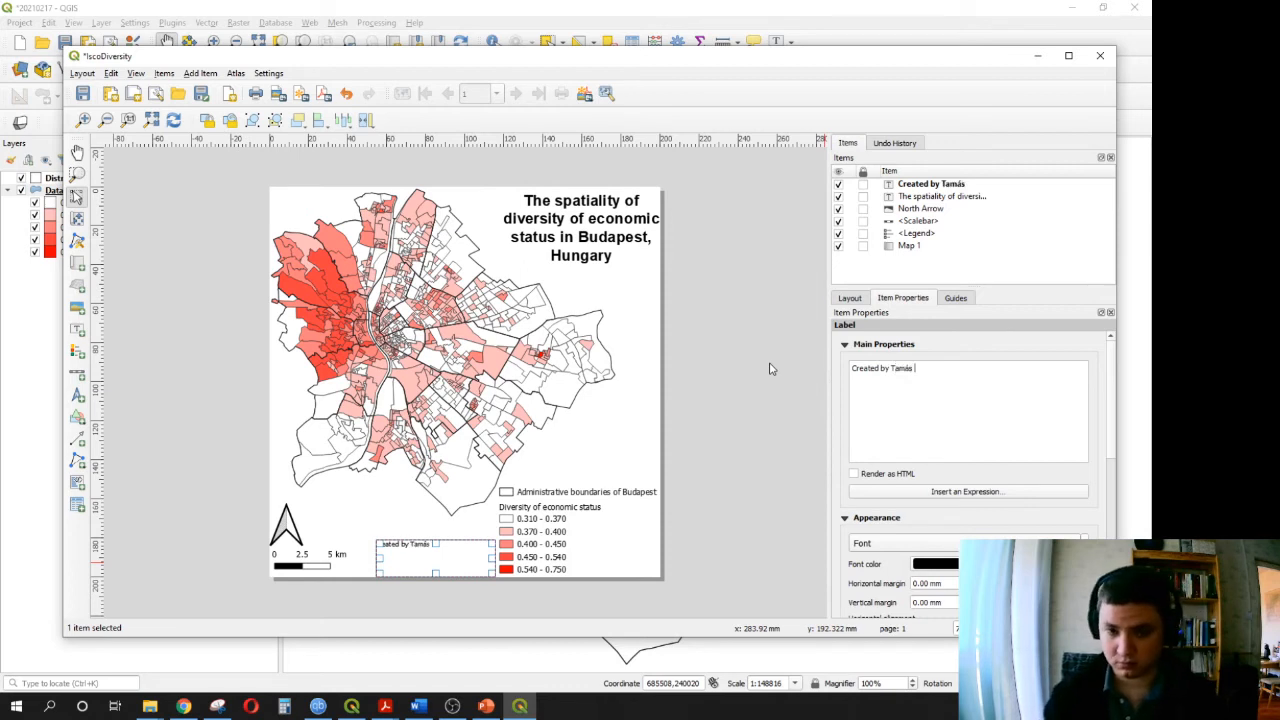
{"action": "type", "text": " Kovalcsik"}
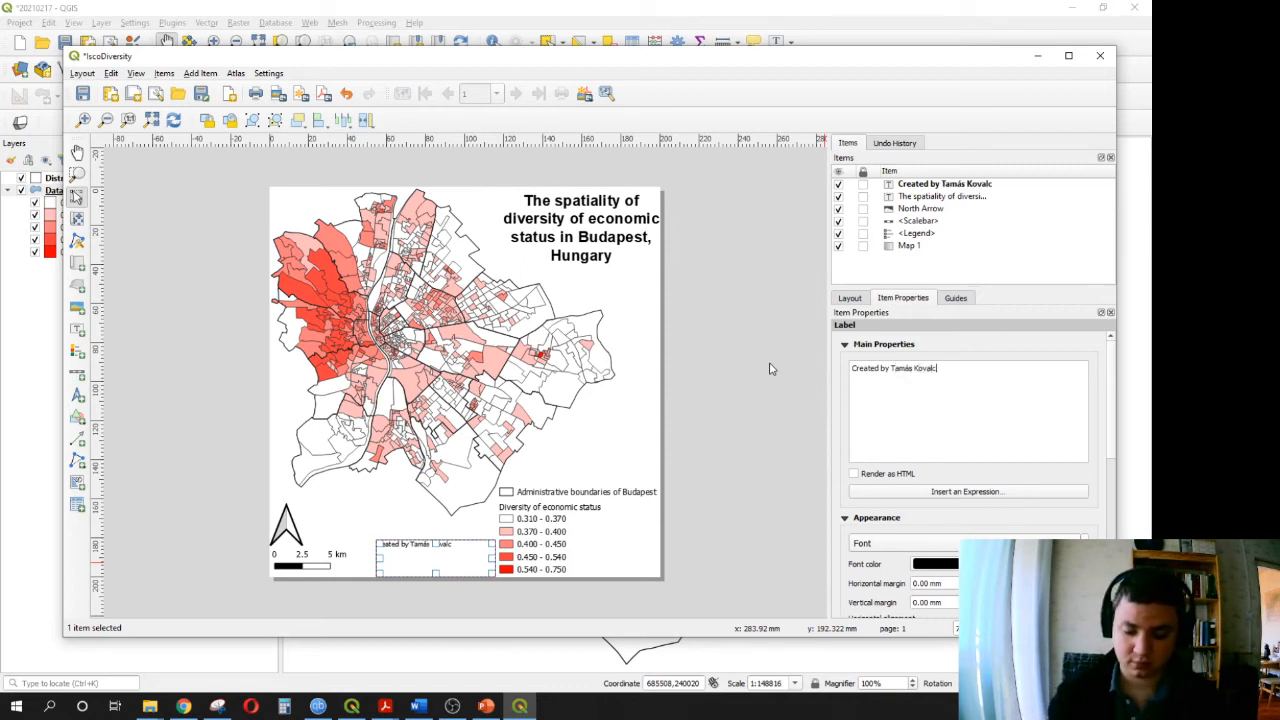
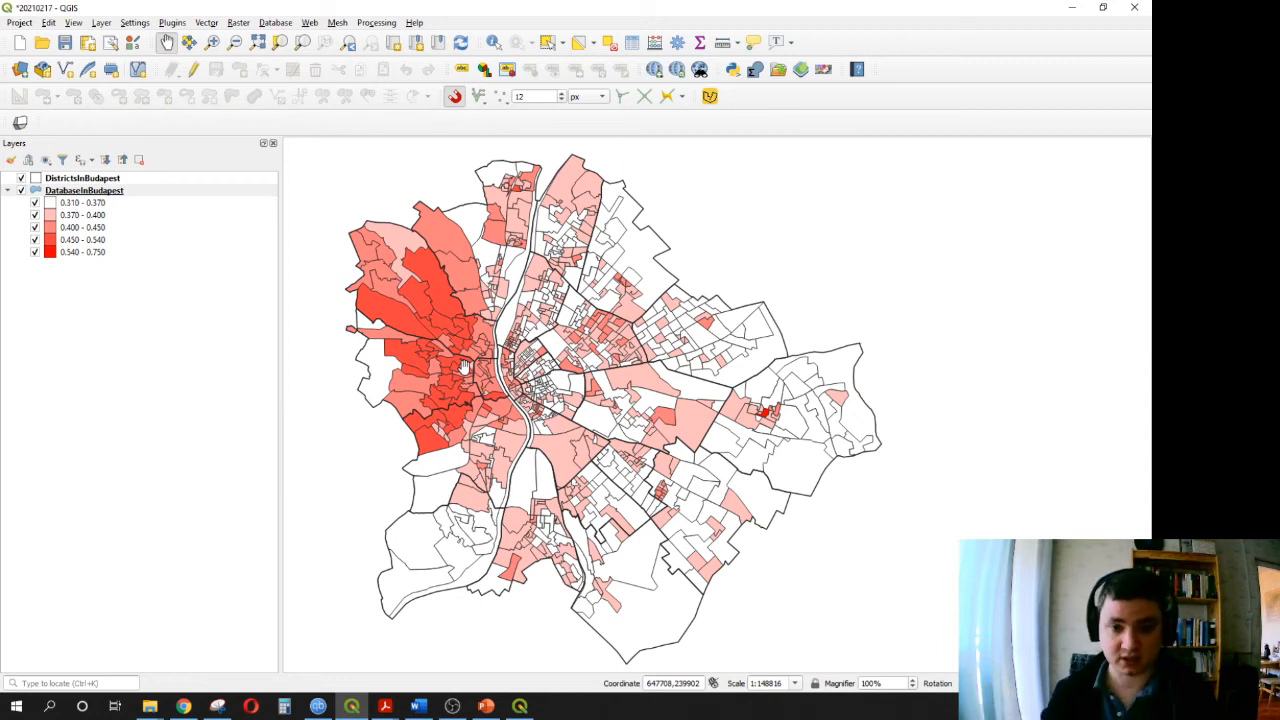
- Open the Exercise02.xlsx workbook in Excel and go to the top of the Dissimilarity sheet
{"action": "left_click", "coordinate": [152, 708]}
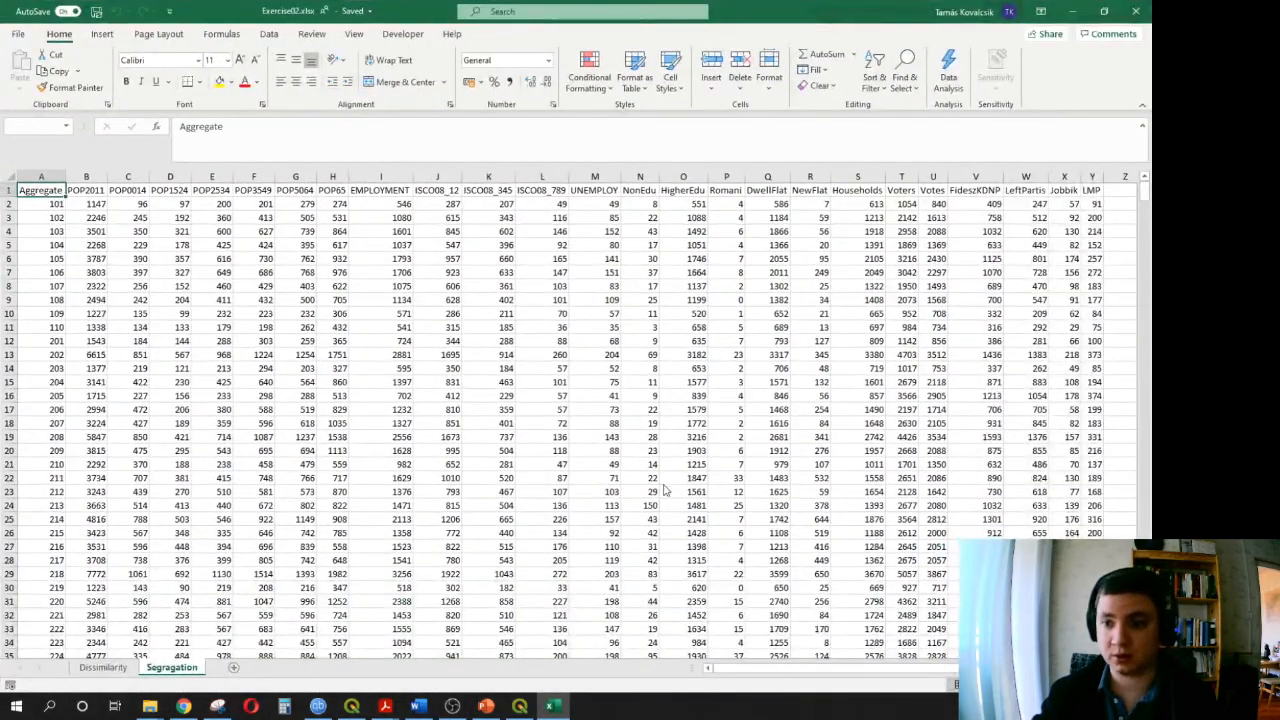
{"action": "left_click", "coordinate": [98, 668]}
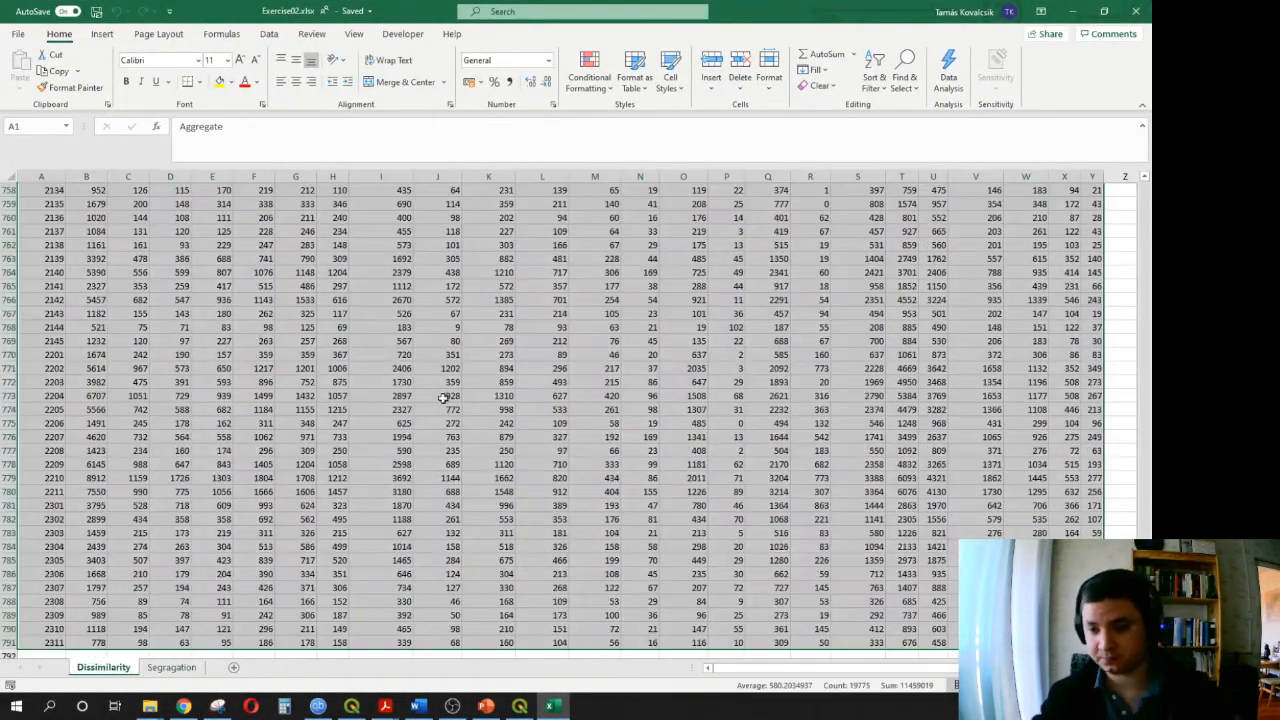
{"action": "left_click", "coordinate": [488, 505]}
{"action": "scroll", "coordinate": [488, 415], "scroll_direction": "up", "scroll_amount": 20}
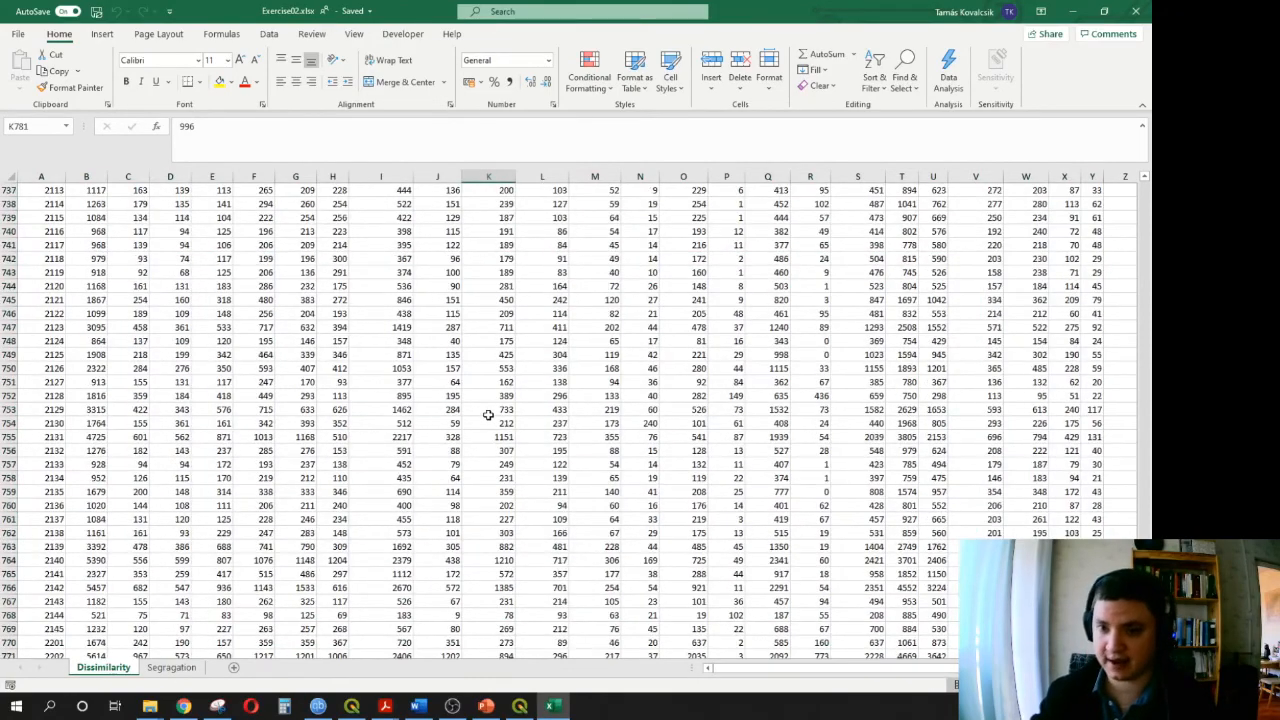
{"action": "scroll", "coordinate": [488, 415], "scroll_direction": "up", "scroll_amount": 17}
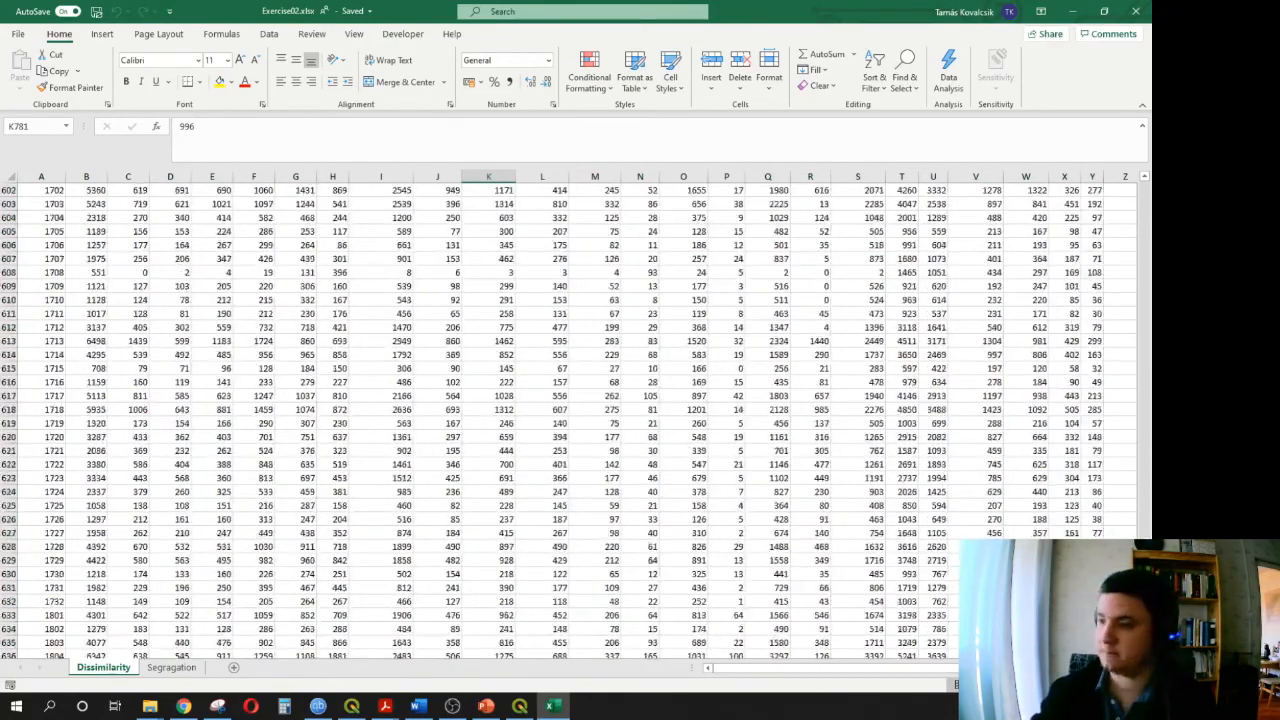
{"action": "scroll", "coordinate": [488, 415], "scroll_direction": "up", "scroll_amount": 20}
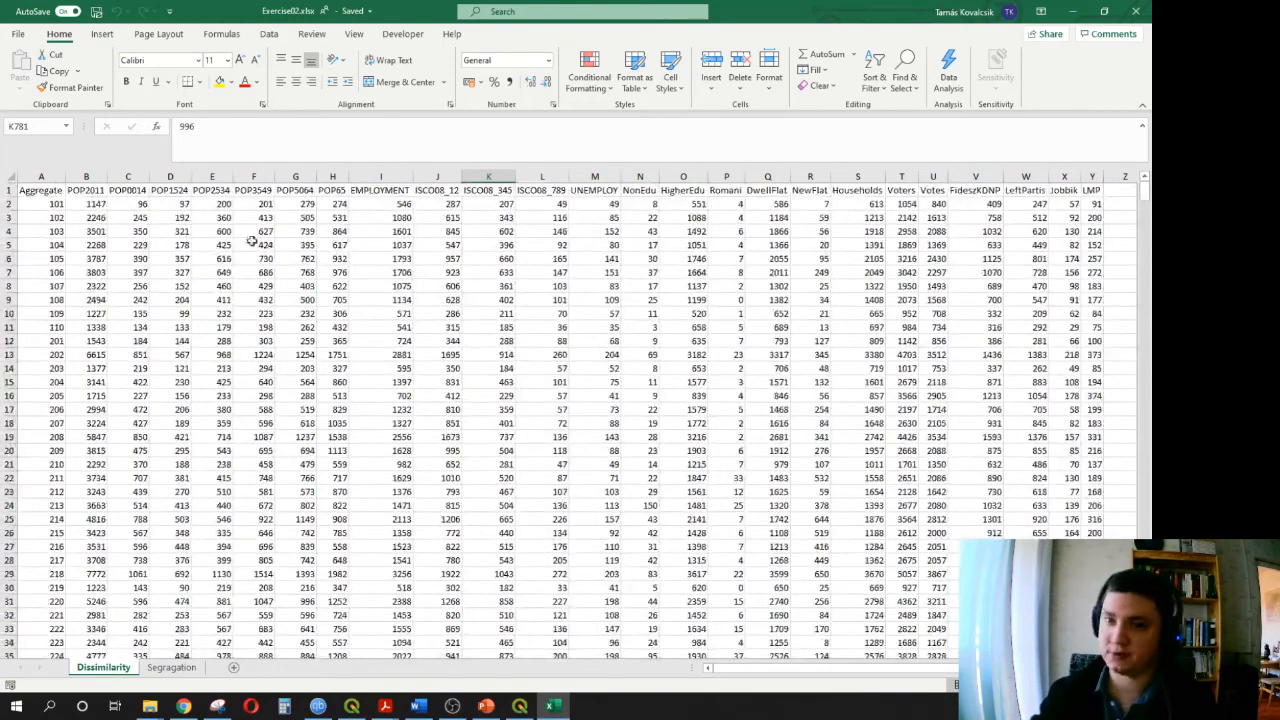
- Freeze the panes at cell B2 to keep the header row and the Aggregate column in view
{"action": "left_click", "coordinate": [165, 192]}
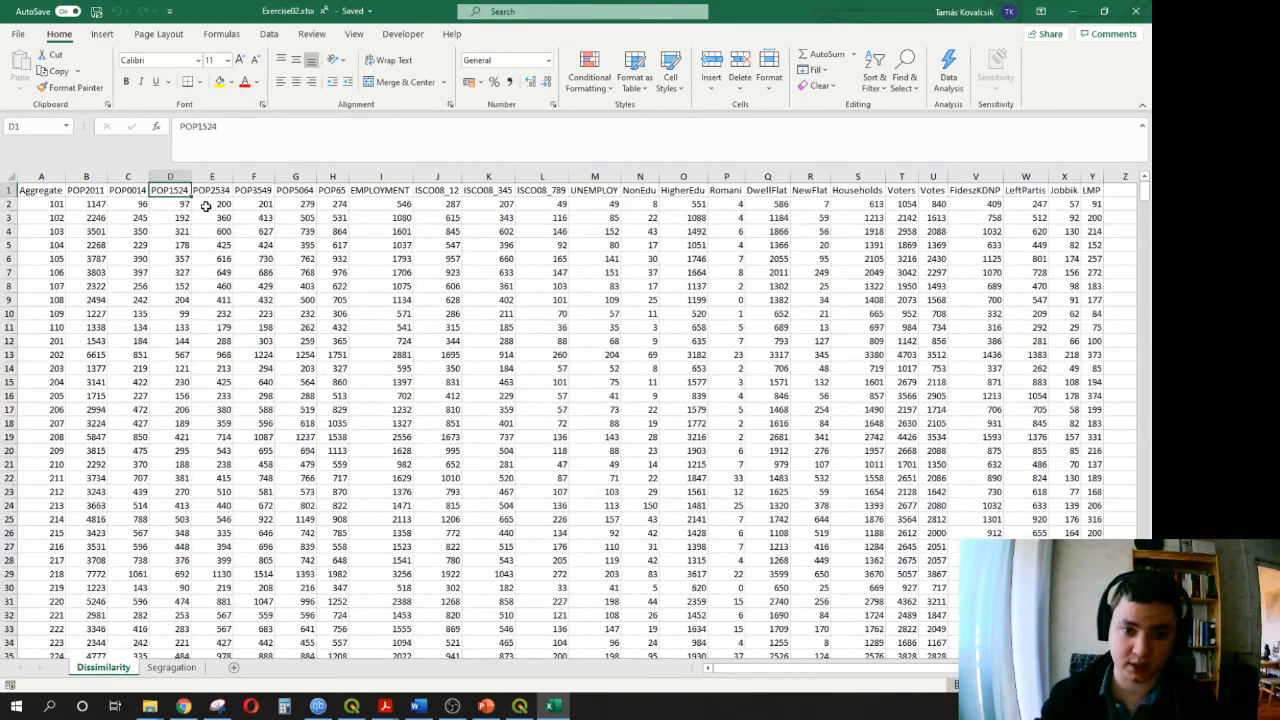
{"action": "left_click", "coordinate": [87, 205]}
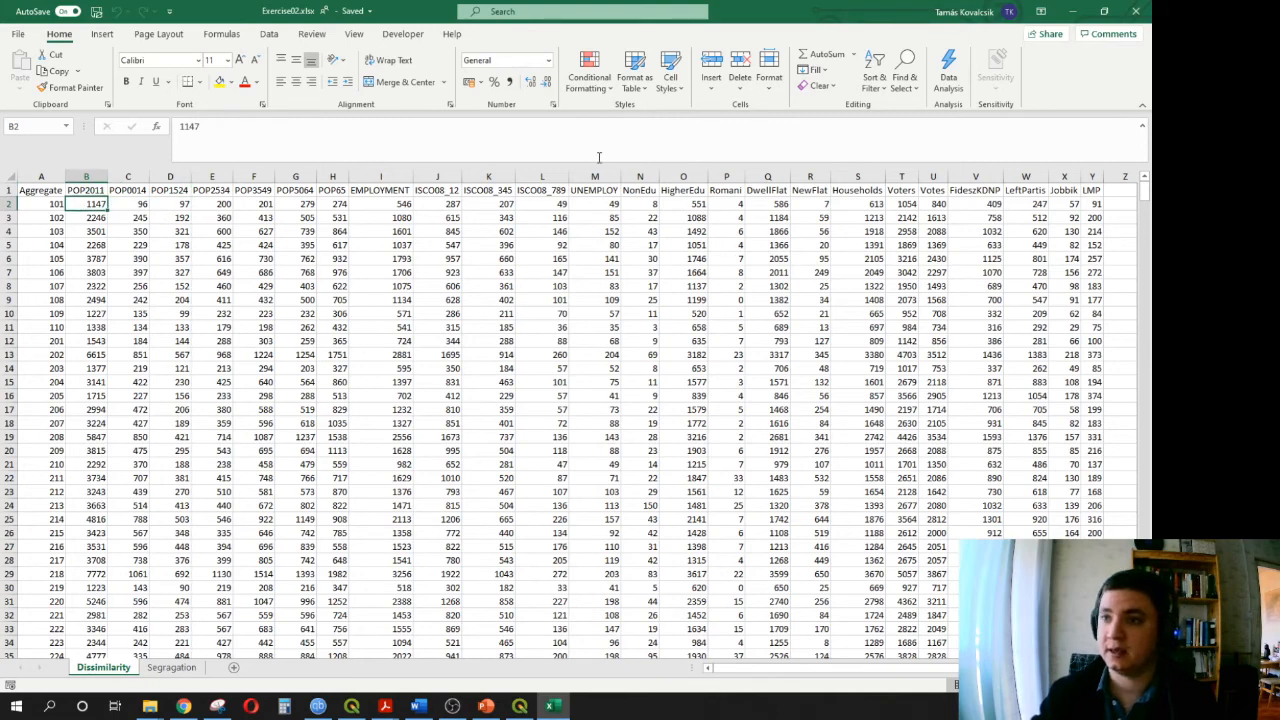
{"action": "left_click", "coordinate": [356, 36]}
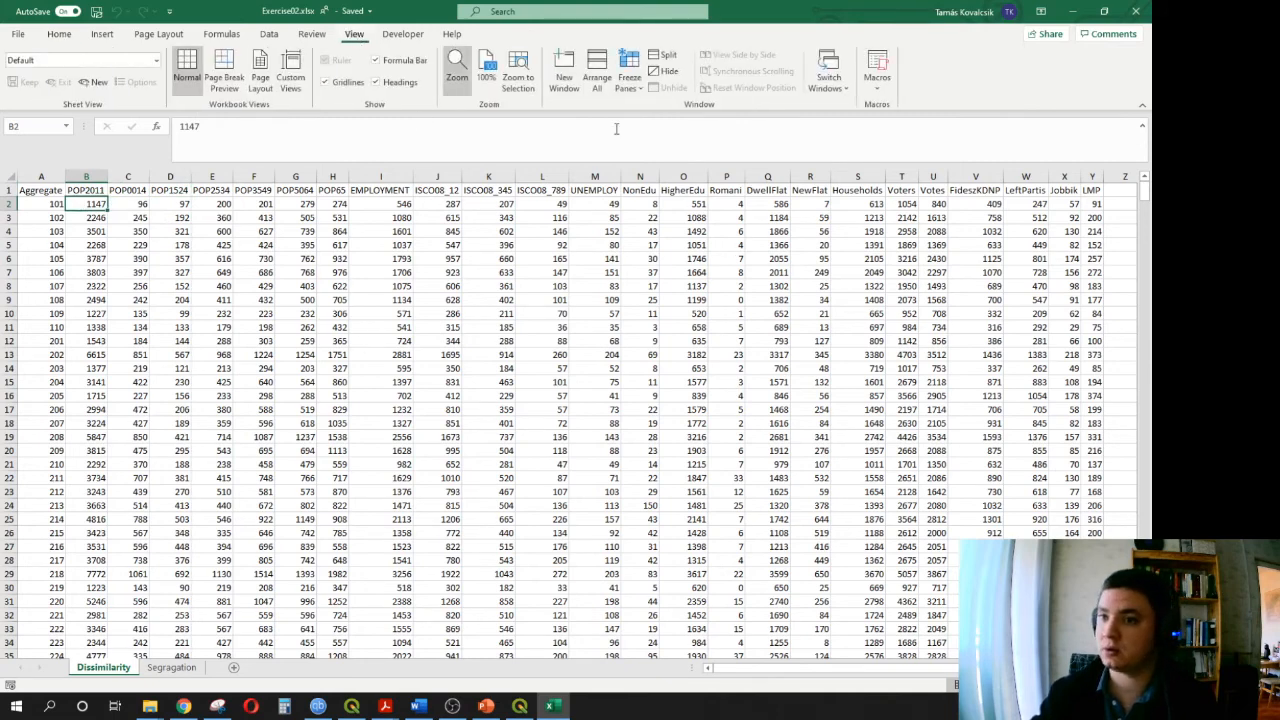
{"action": "left_click", "coordinate": [630, 80]}
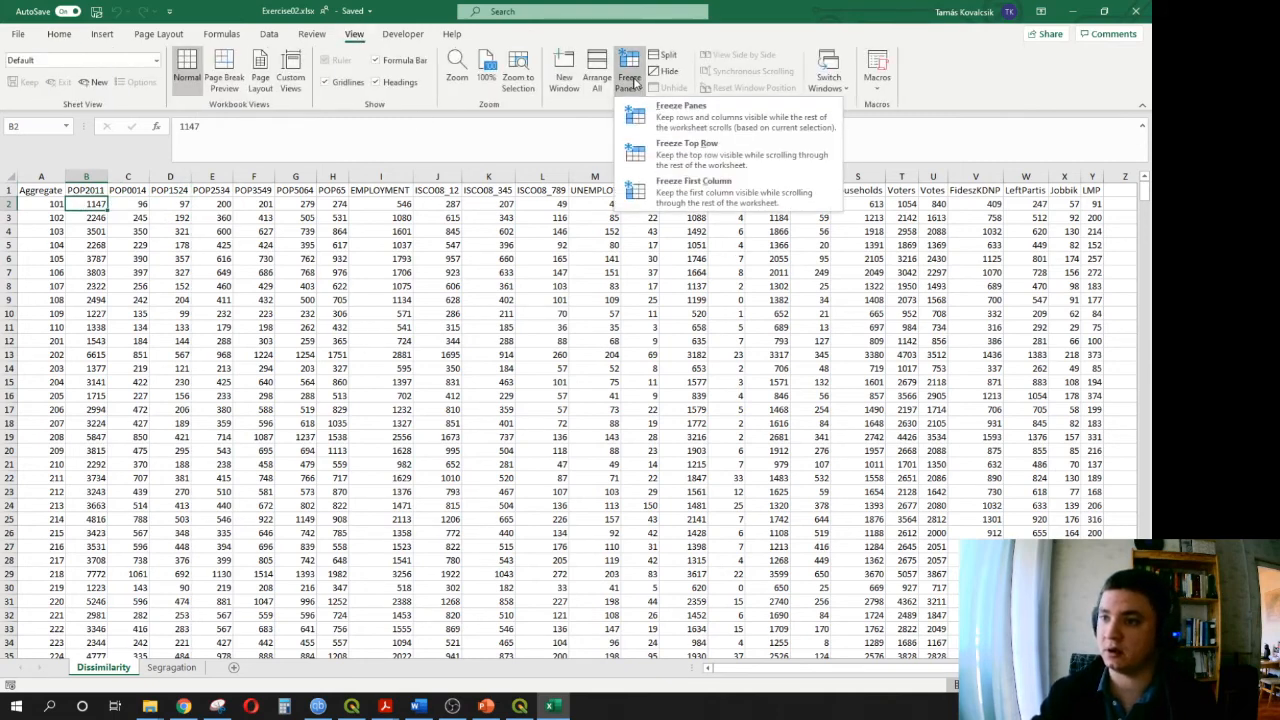
{"action": "left_click", "coordinate": [665, 115]}
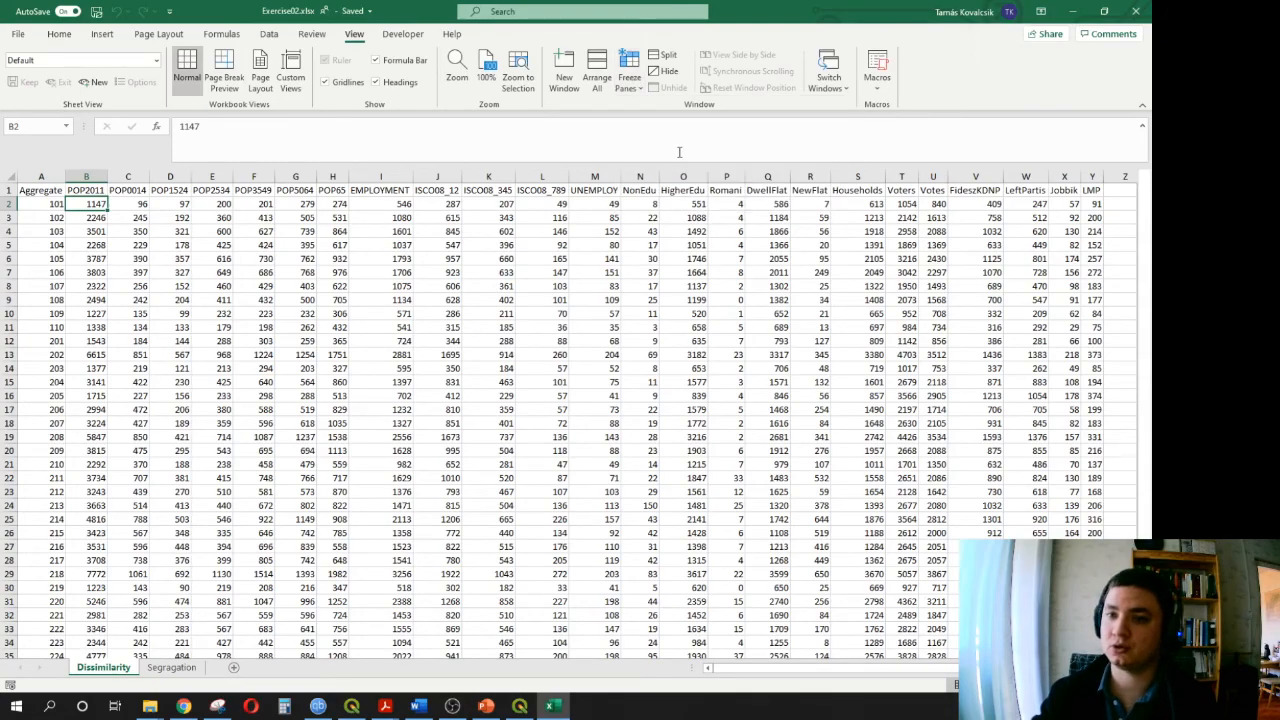
- Go to the end of the data, check the POP0014 and POP65 headers, and select cell C792 below the POP0014 column
{"action": "scroll", "coordinate": [245, 335], "scroll_direction": "down", "scroll_amount": 20}
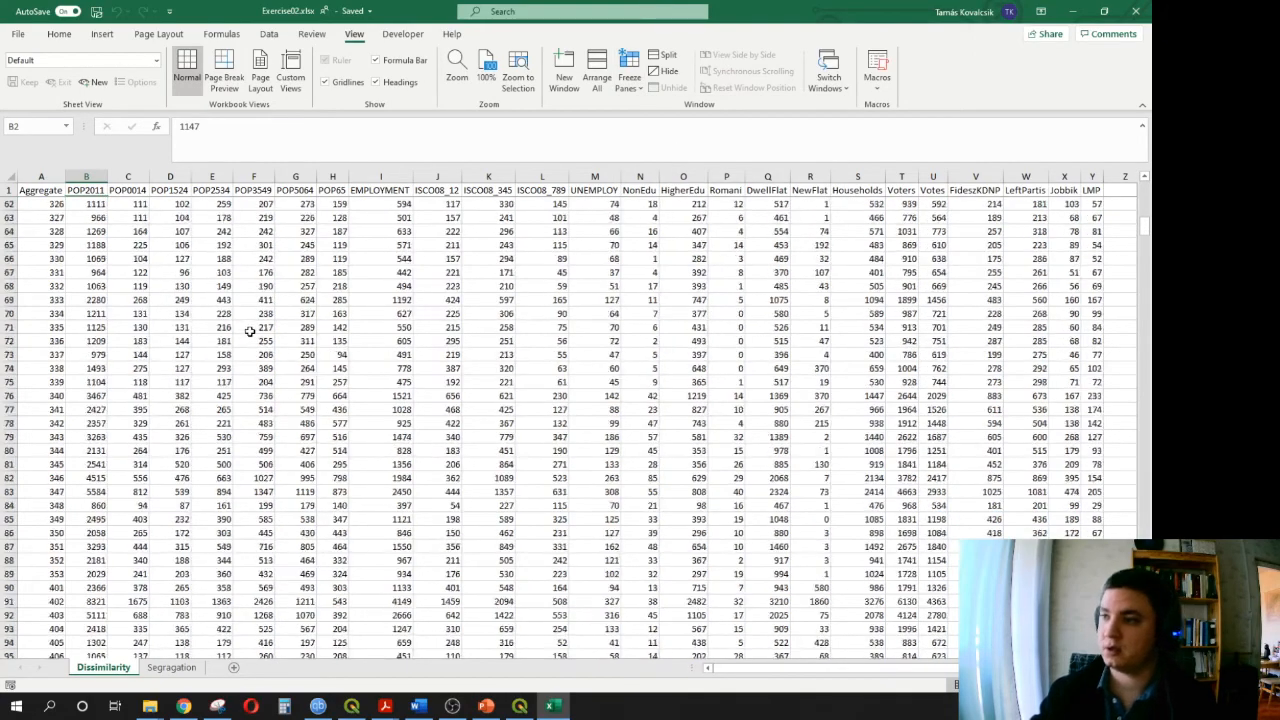
{"action": "left_click_drag", "start_coordinate": [1136, 237], "coordinate": [1136, 365]}
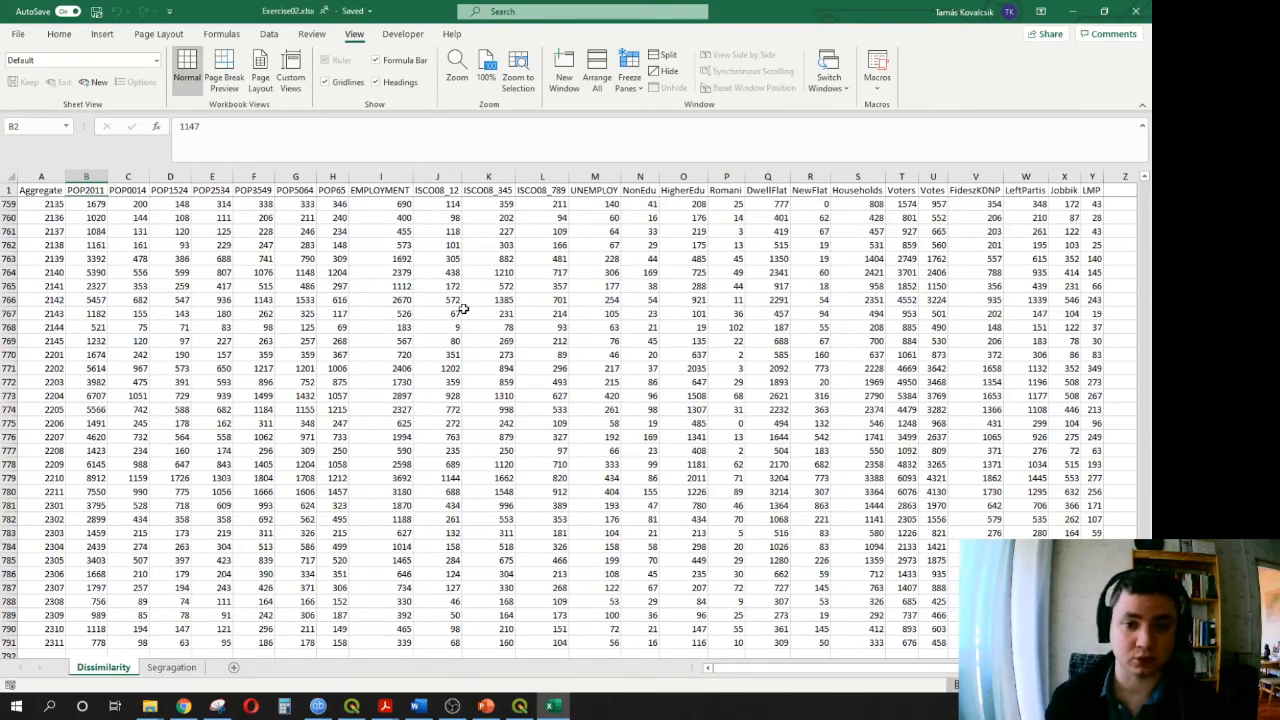
{"action": "left_click", "coordinate": [525, 328]}
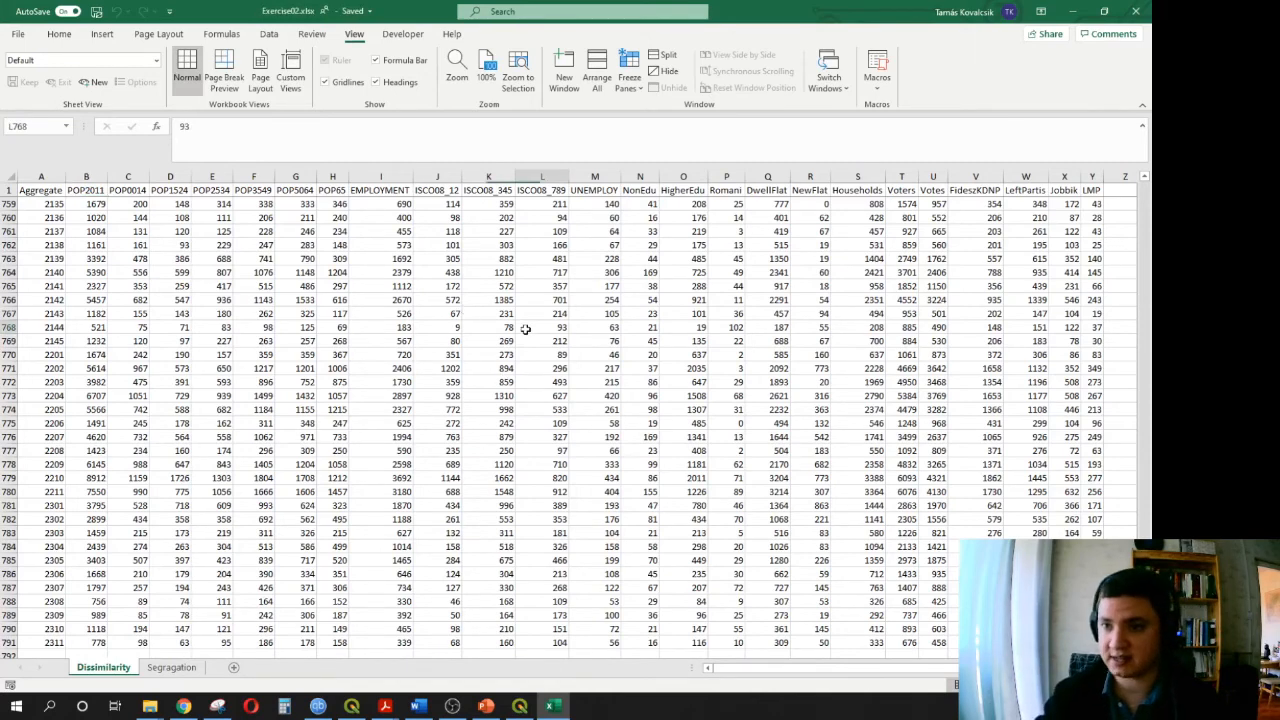
{"action": "scroll", "coordinate": [525, 328], "scroll_direction": "down", "scroll_amount": 1}
{"action": "scroll", "coordinate": [525, 328], "scroll_direction": "down", "scroll_amount": 1}
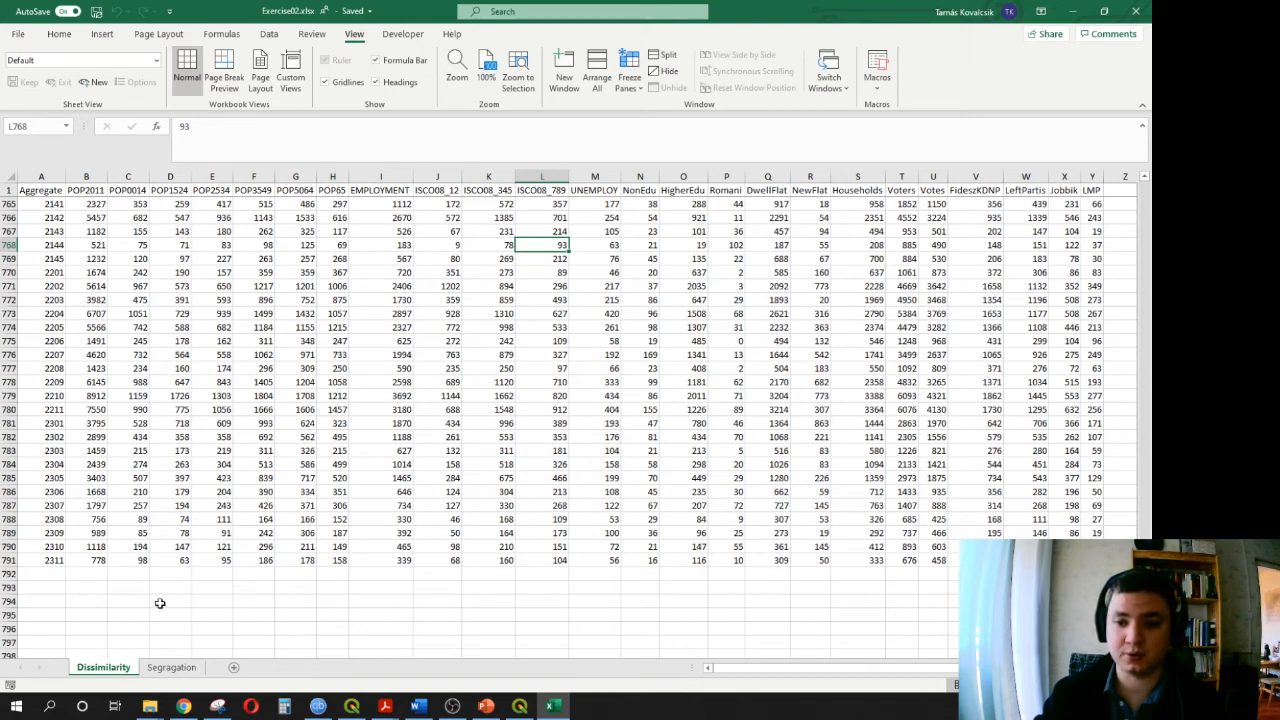
{"action": "left_click", "coordinate": [138, 575]}
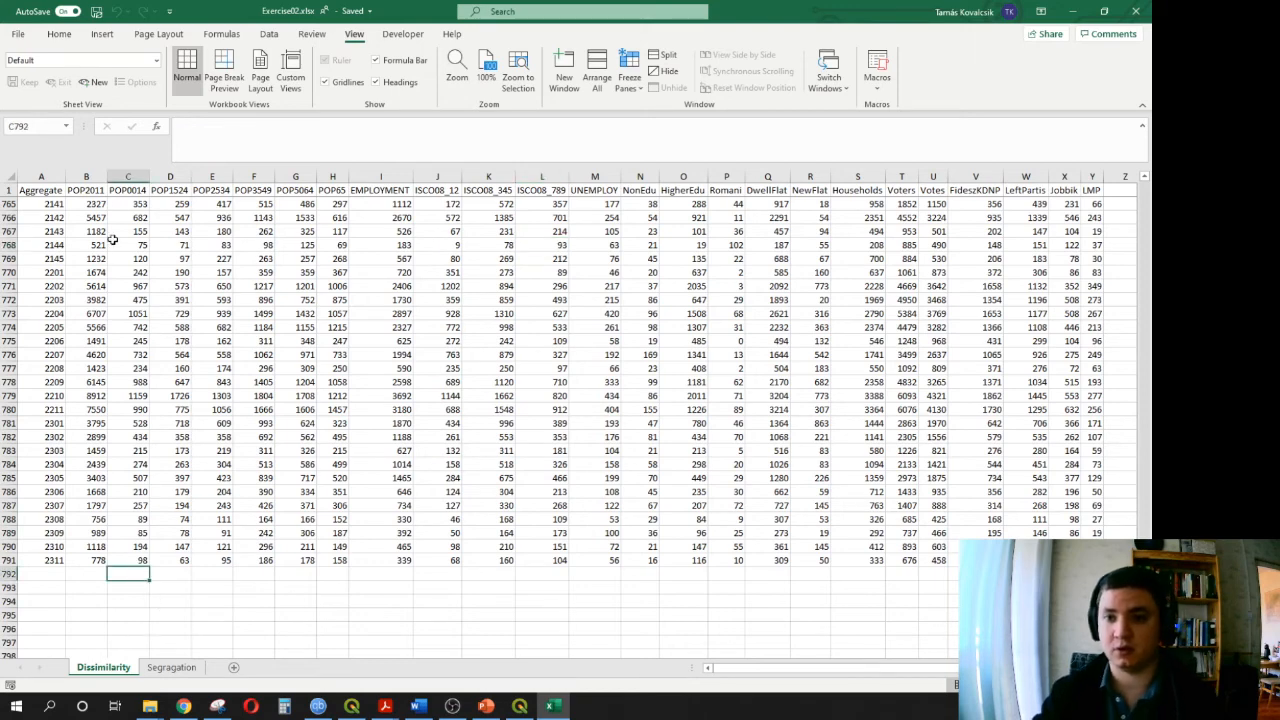
{"action": "left_click", "coordinate": [140, 189]}
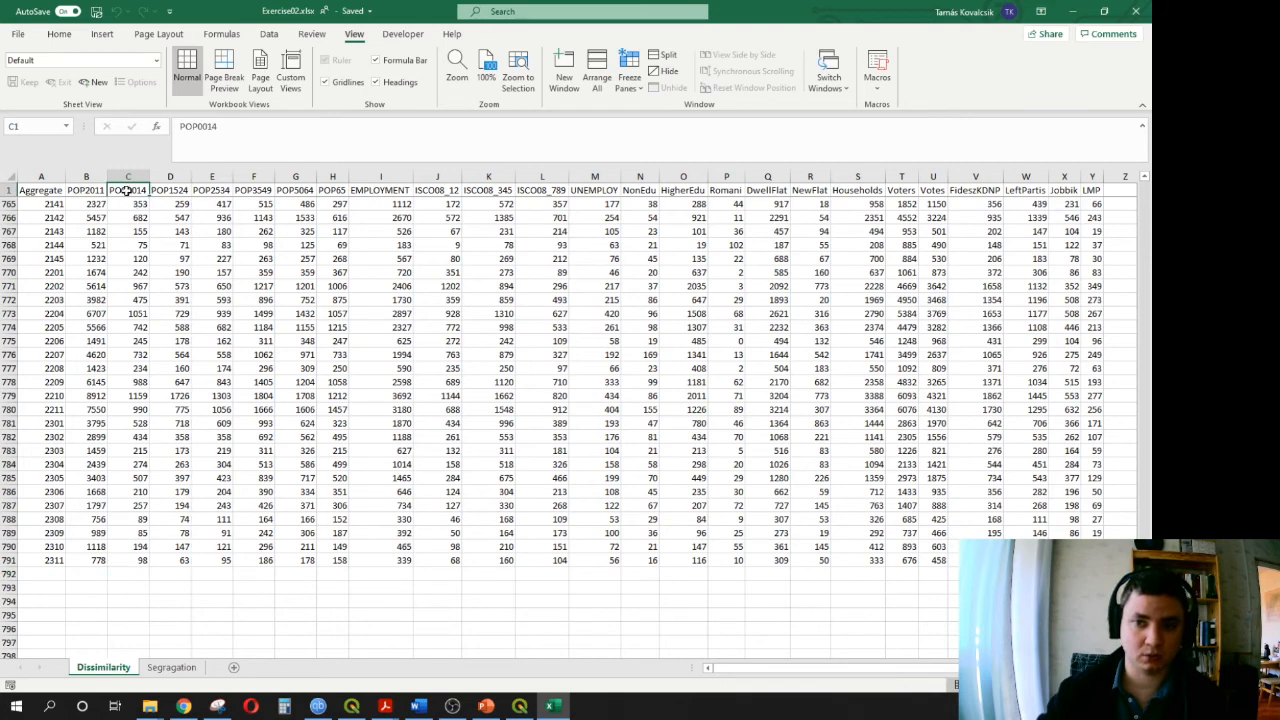
{"action": "left_click", "coordinate": [335, 189]}
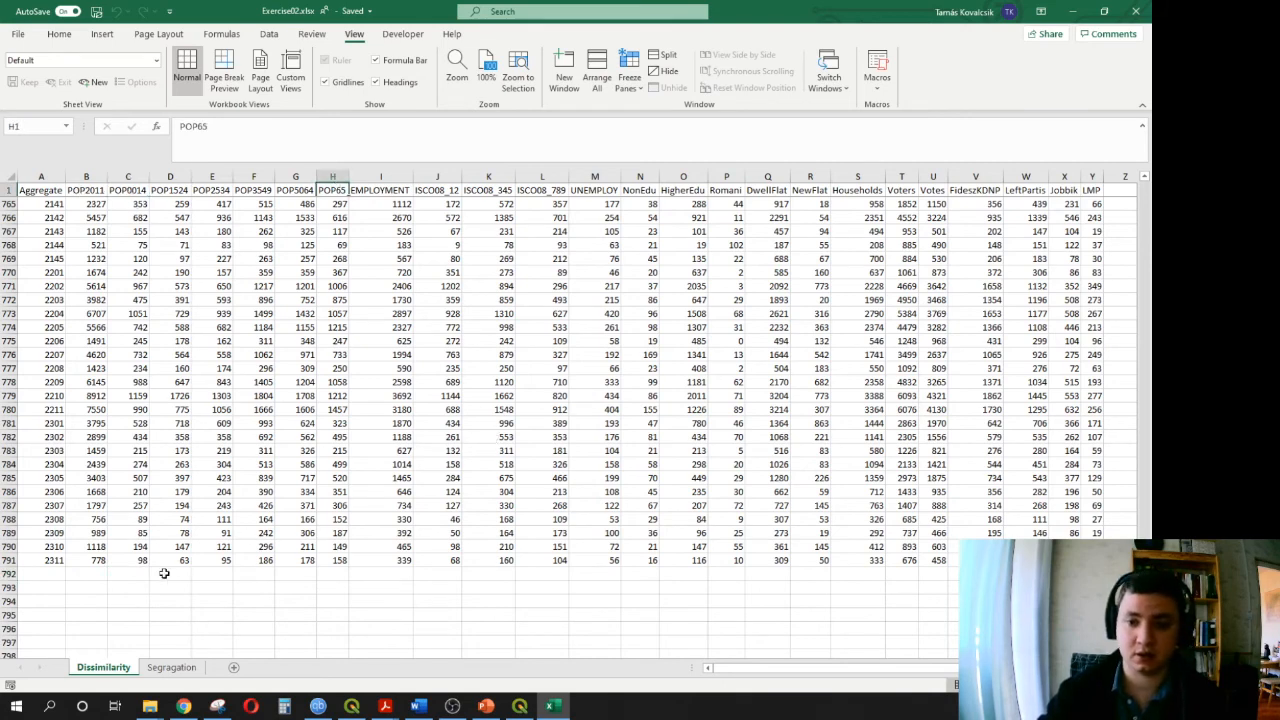
{"action": "left_click", "coordinate": [130, 574]}
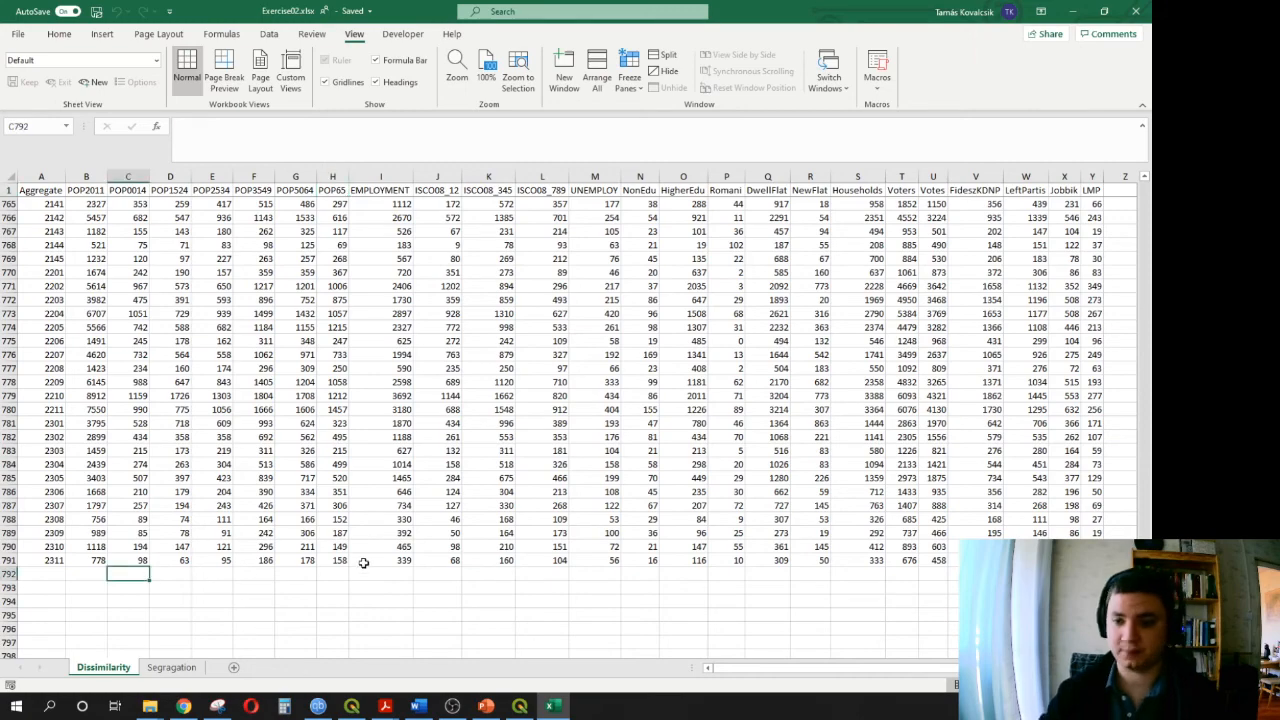
- Switch to PowerPoint to review the Dissimilarity index slide's formula and variable definitions, and return to the workbook
{"action": "left_click", "coordinate": [487, 706]}
{"action": "left_click", "coordinate": [95, 493]}
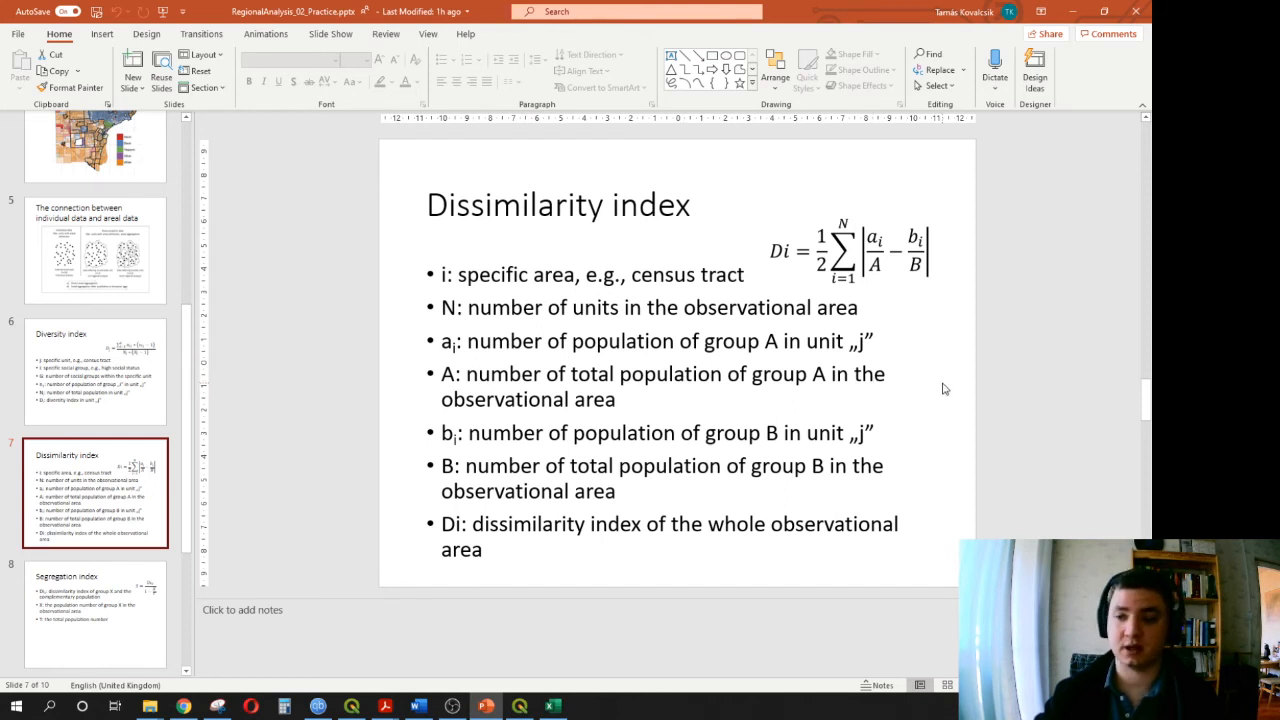
{"action": "left_click", "coordinate": [1073, 14]}
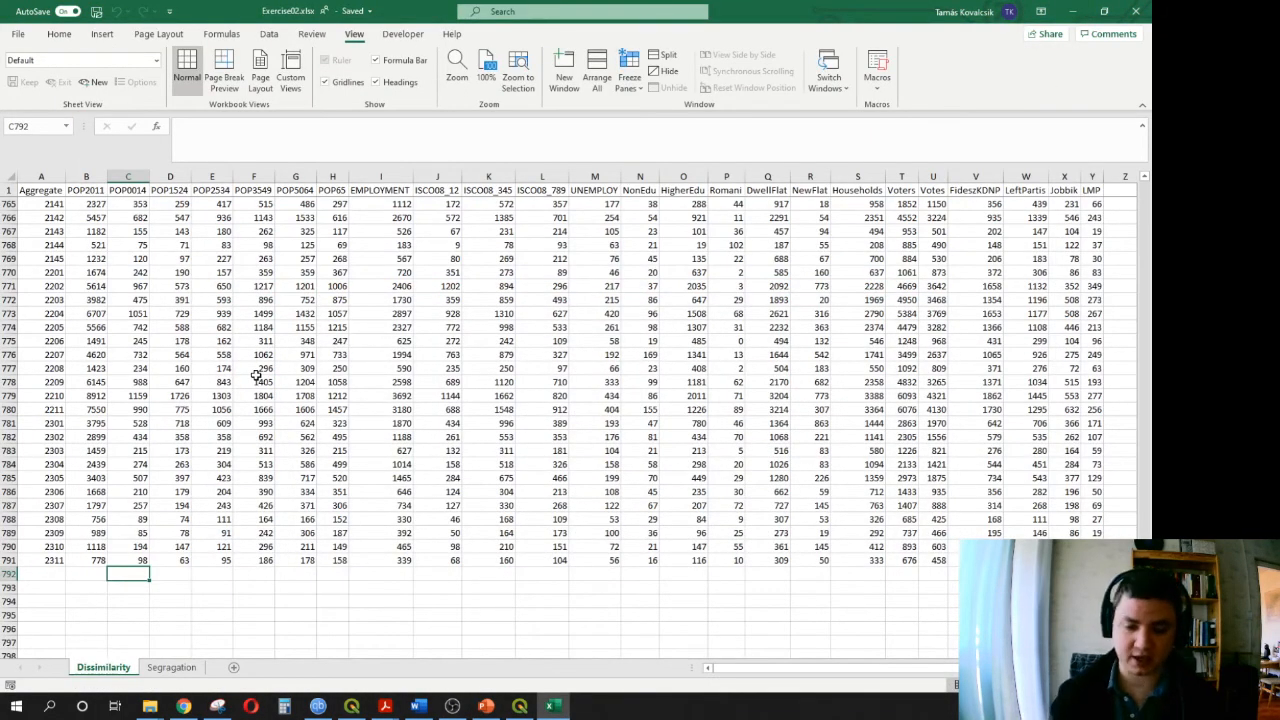
- Total the POP0014 column in cell C792 with the formula =SUM(C2:C791)
{"action": "type", "text": "="}
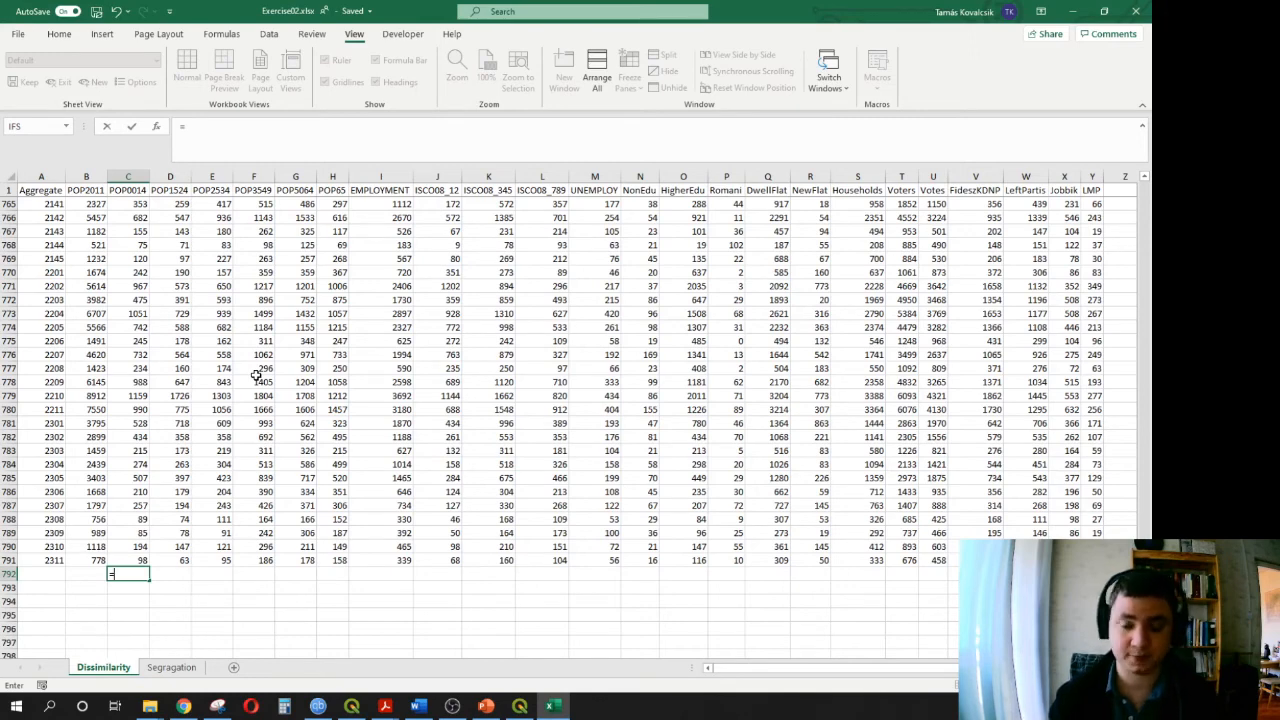
{"action": "type", "text": "sum("}
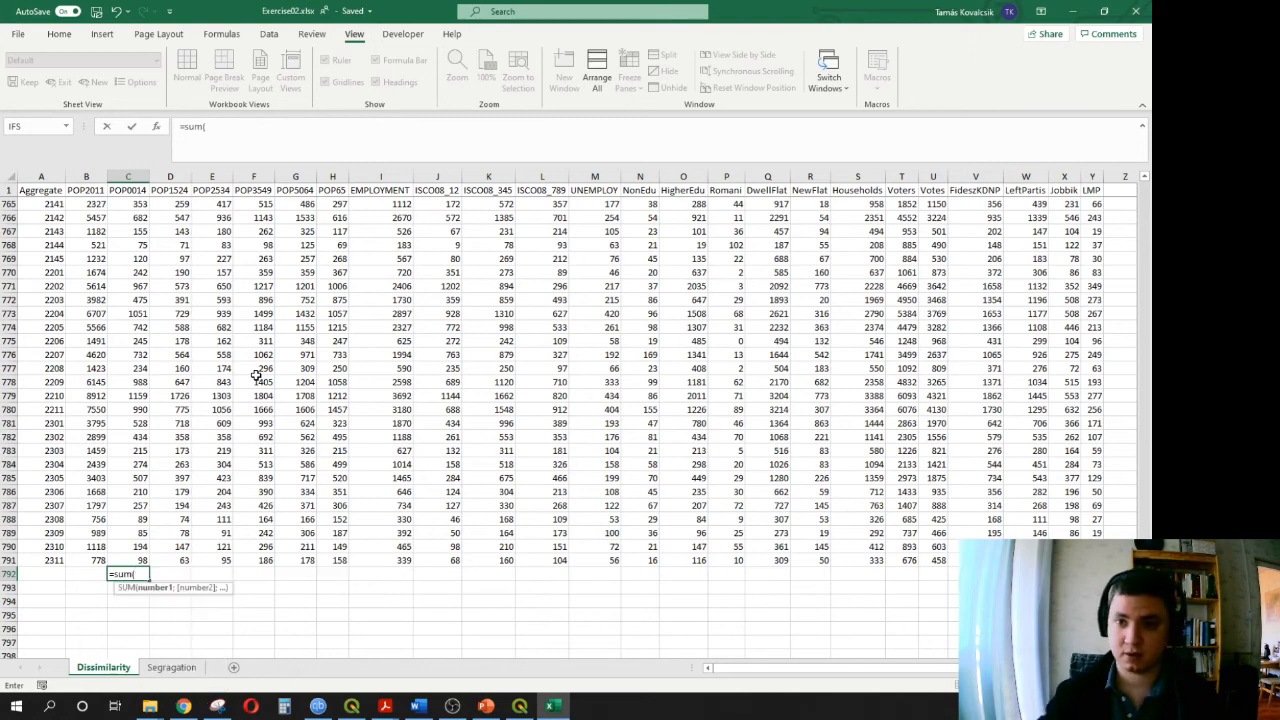
{"action": "type", "text": "c2"}
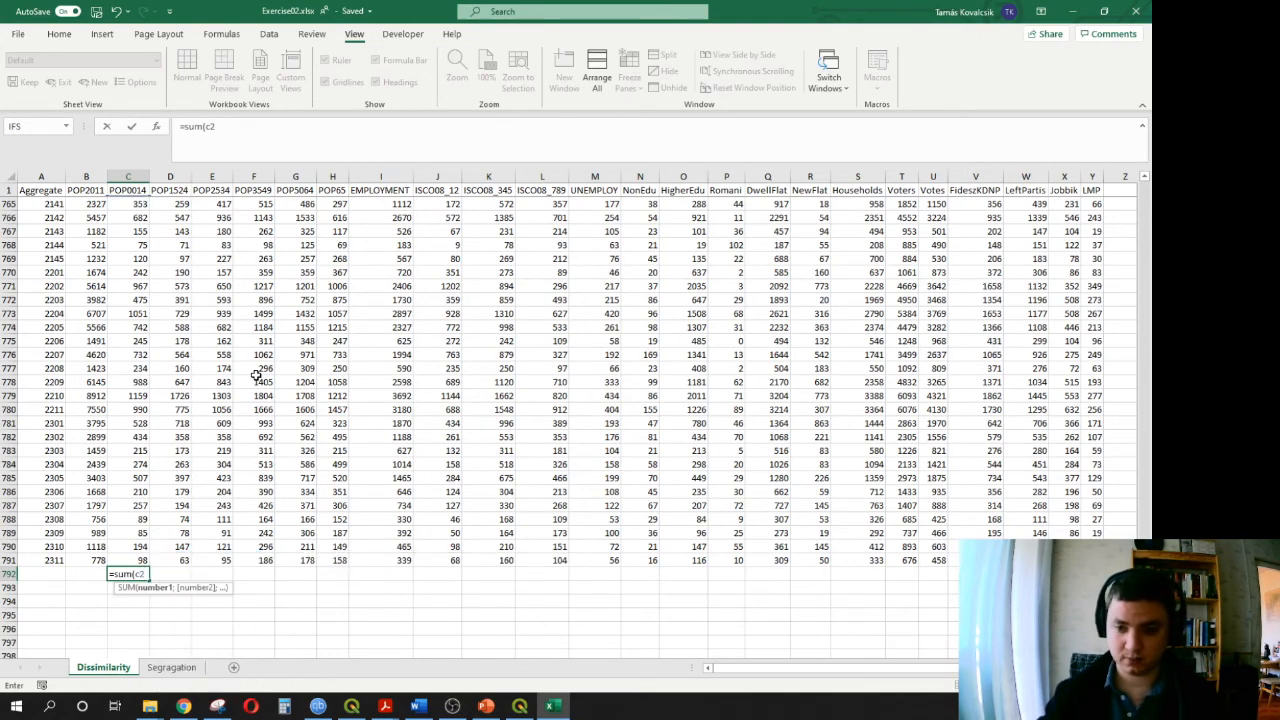
{"action": "type", "text": ":"}
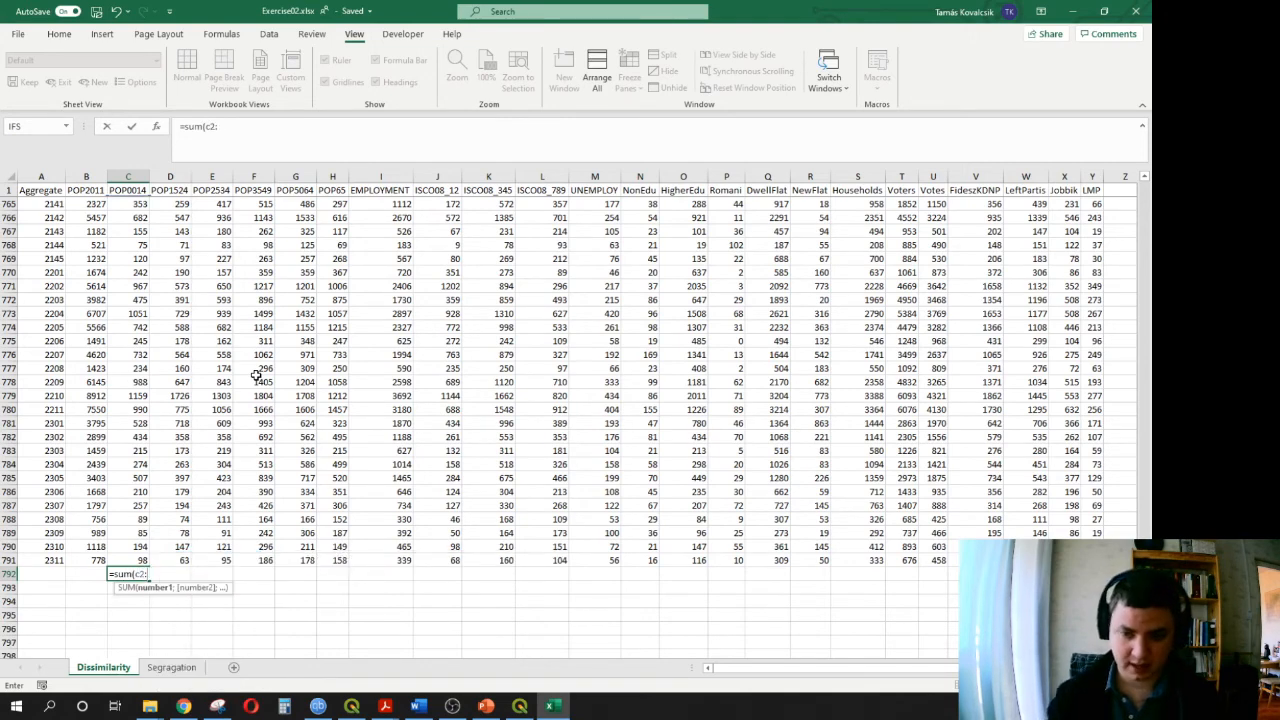
{"action": "type", "text": "c"}
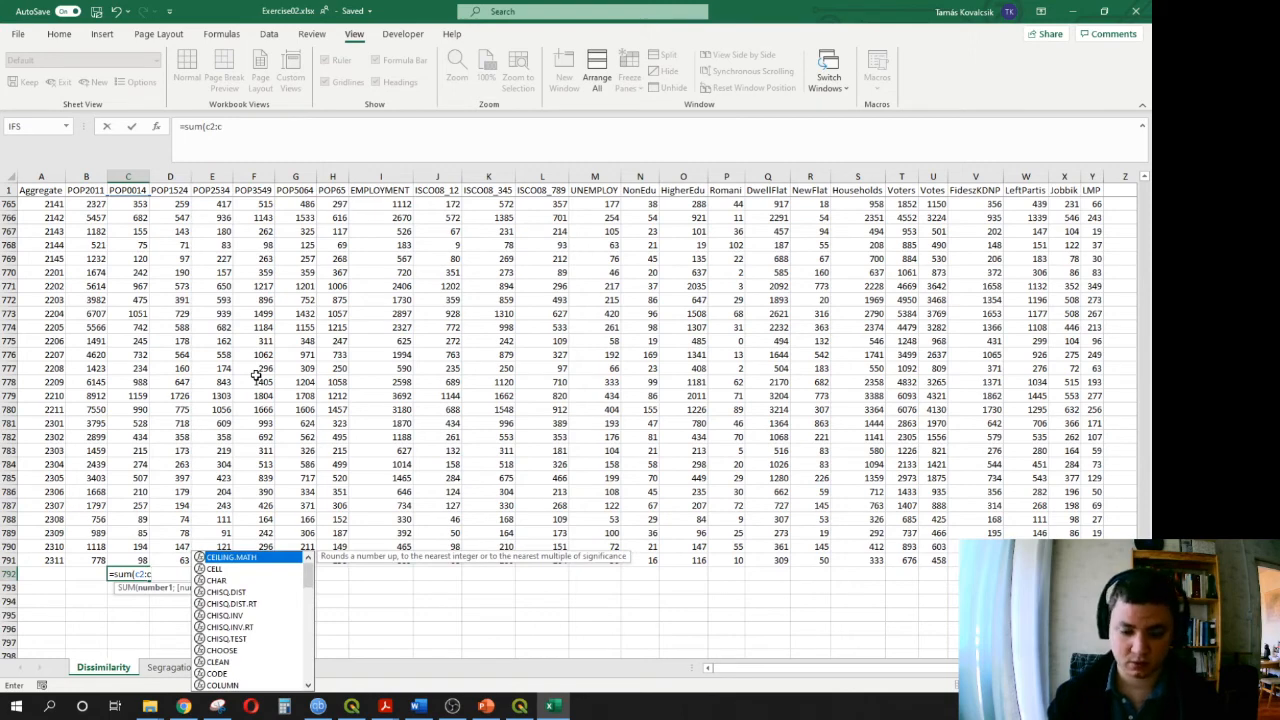
{"action": "type", "text": "87"}
{"action": "key", "text": "BackSpace"}
{"action": "key", "text": "BackSpace"}
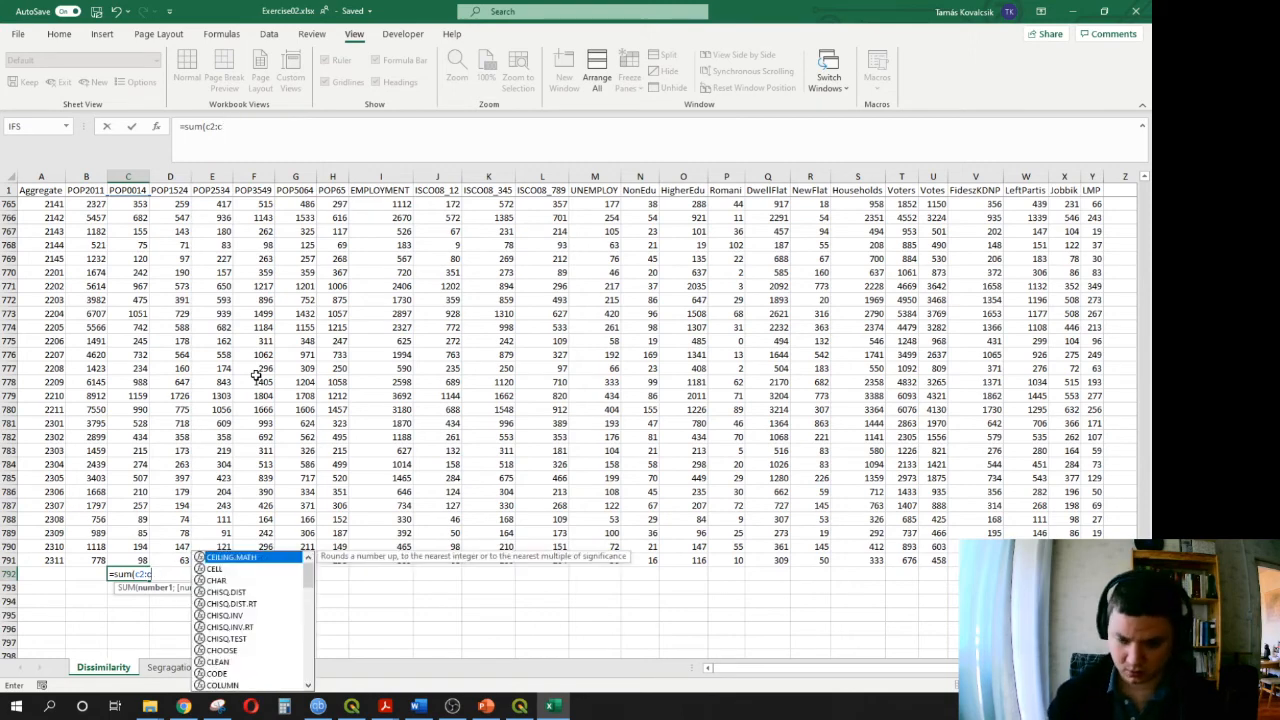
{"action": "type", "text": "7"}
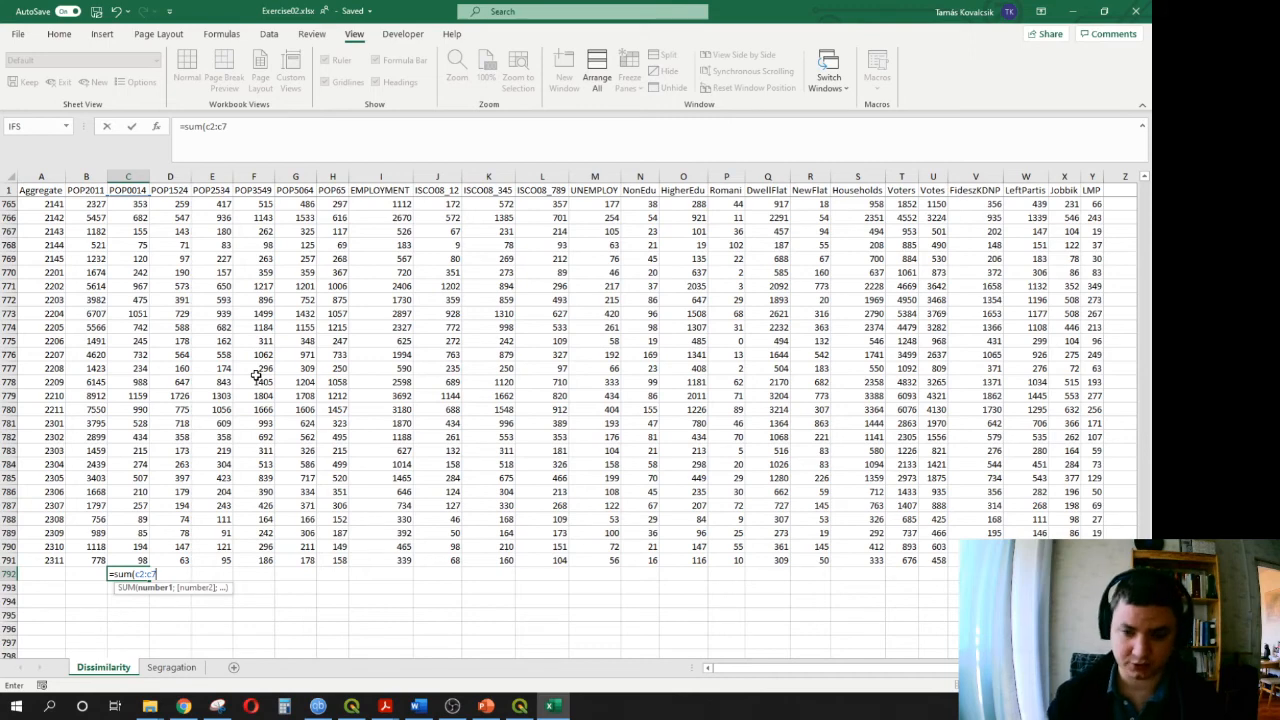
{"action": "type", "text": "91"}
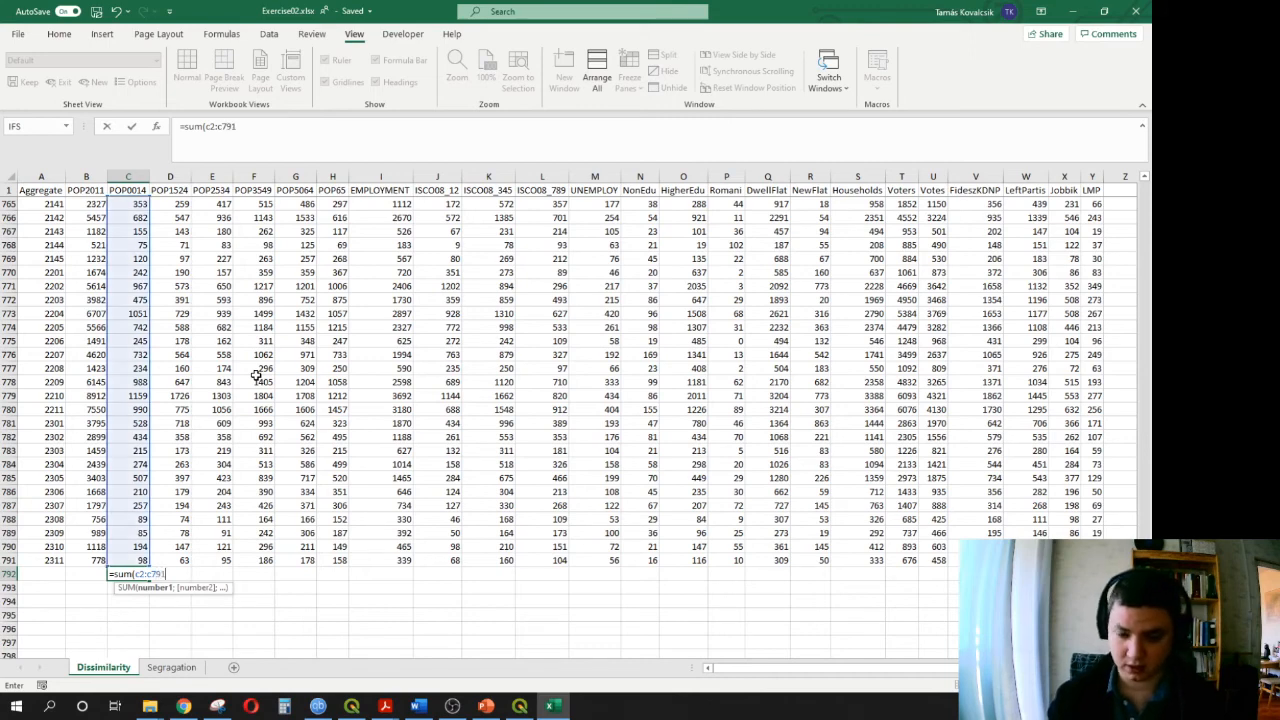
{"action": "key", "text": "Return"}
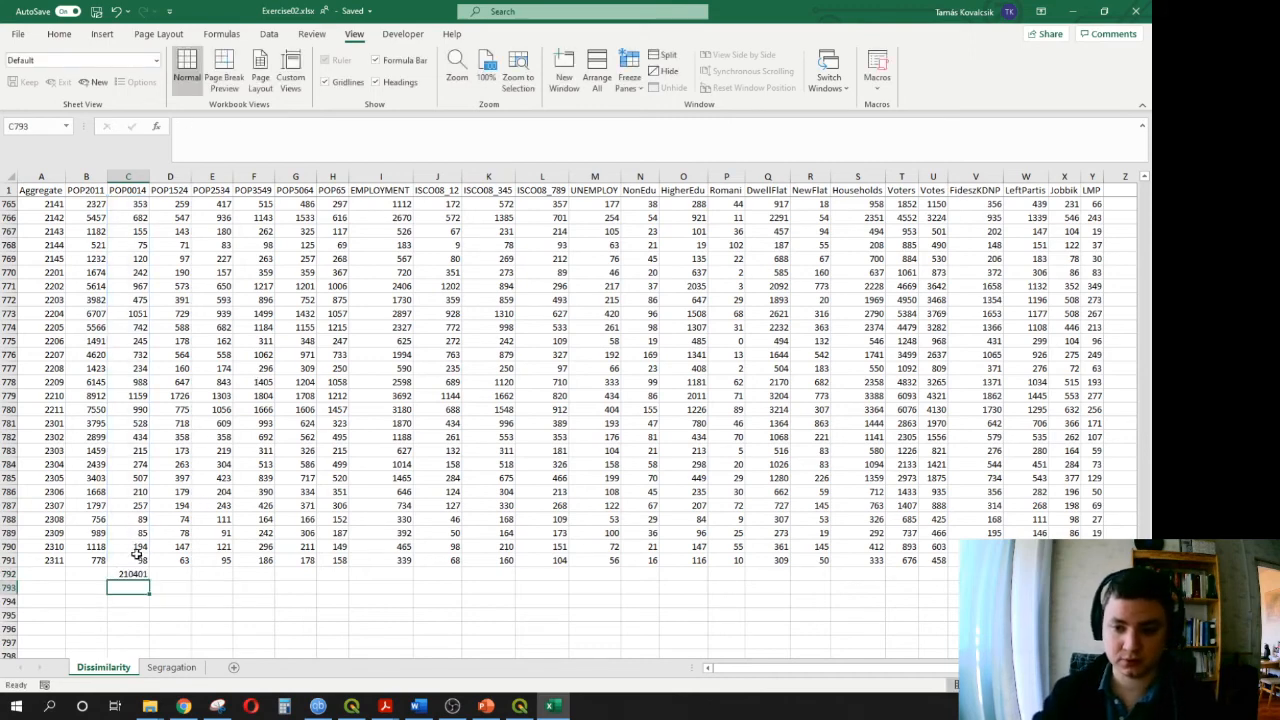
- Copy the POP0014 sum formula across row 792 through the POP65 column and check the copied totals
{"action": "left_click", "coordinate": [146, 575]}
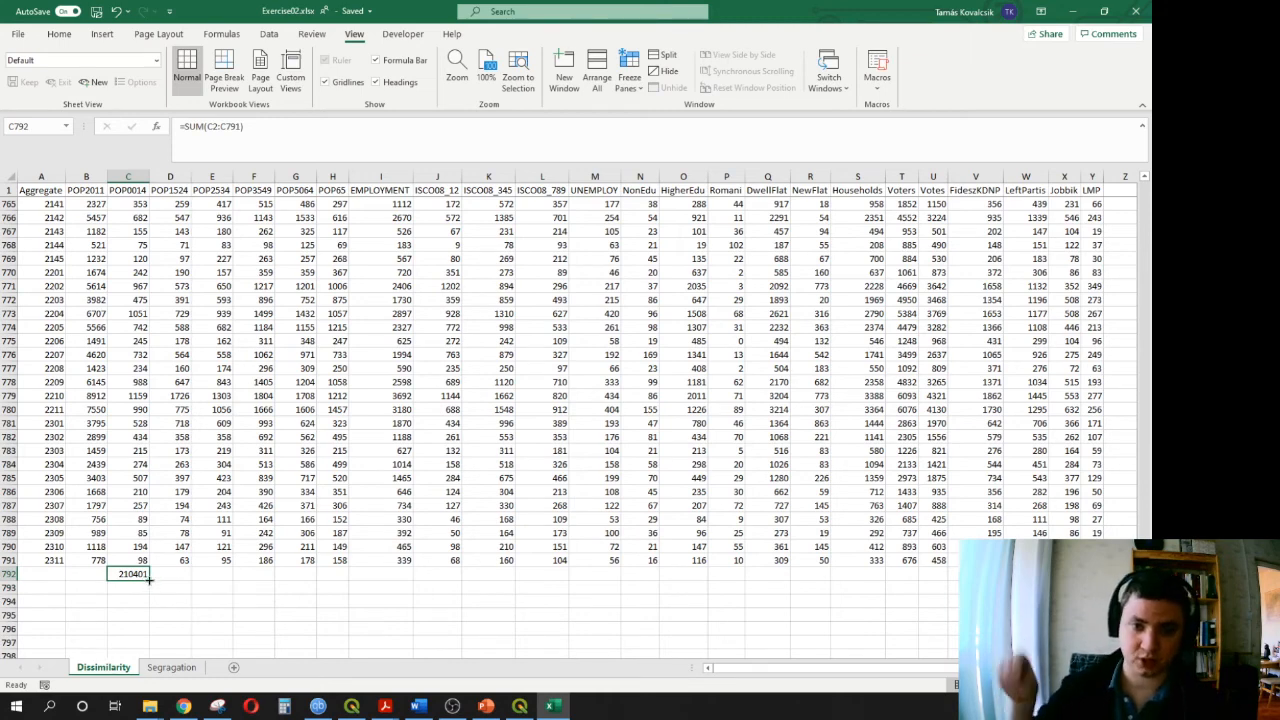
{"action": "left_click_drag", "start_coordinate": [149, 579], "coordinate": [344, 578]}
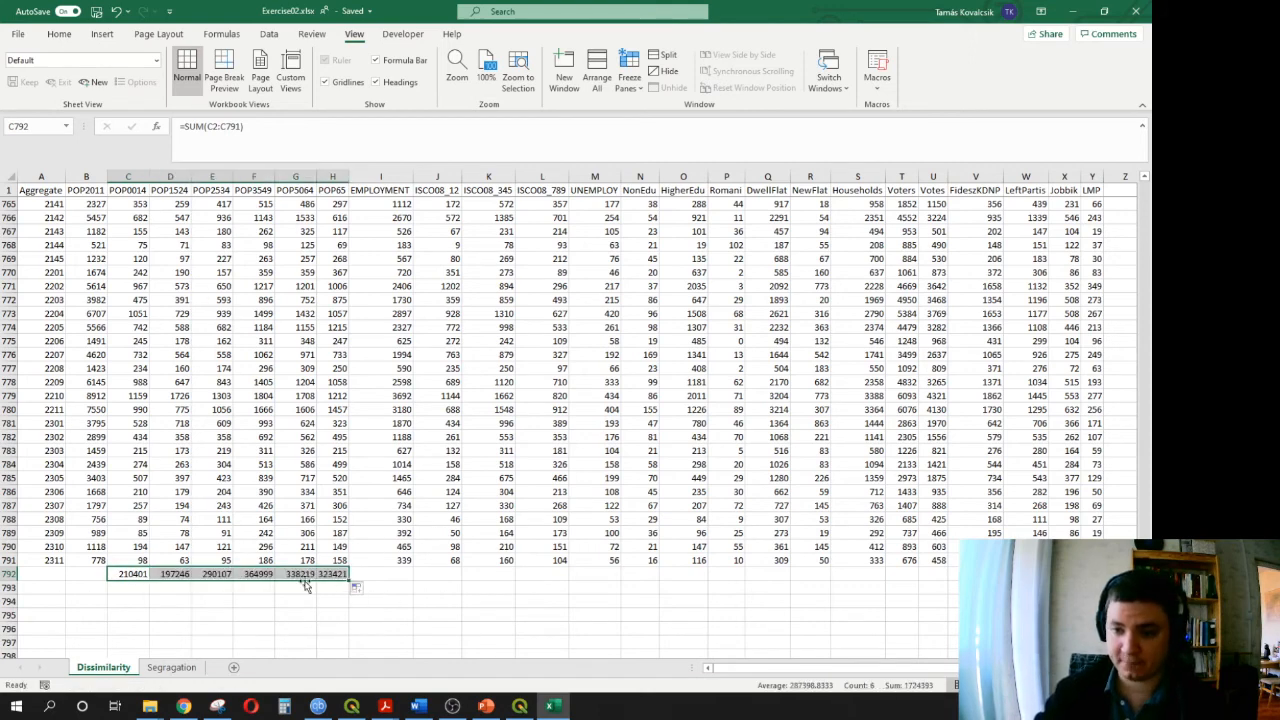
{"action": "left_click", "coordinate": [340, 573]}
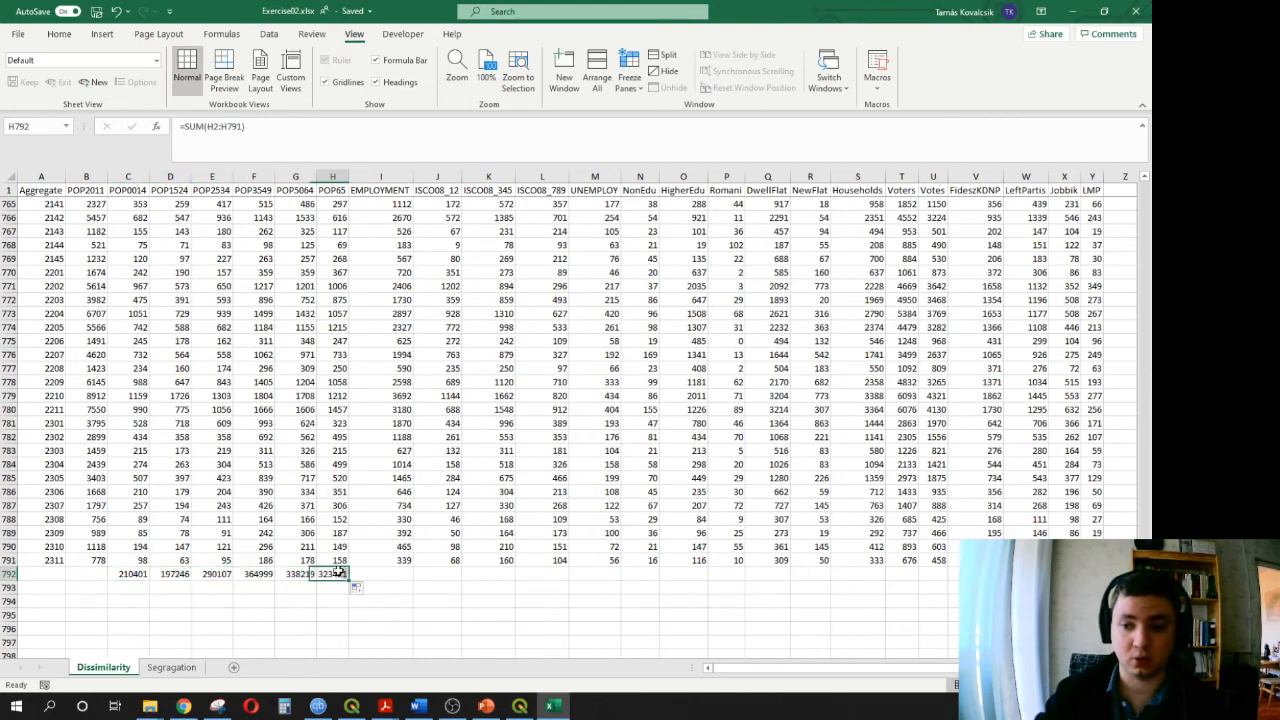
{"action": "left_click", "coordinate": [143, 573]}
{"action": "left_click", "coordinate": [332, 573]}
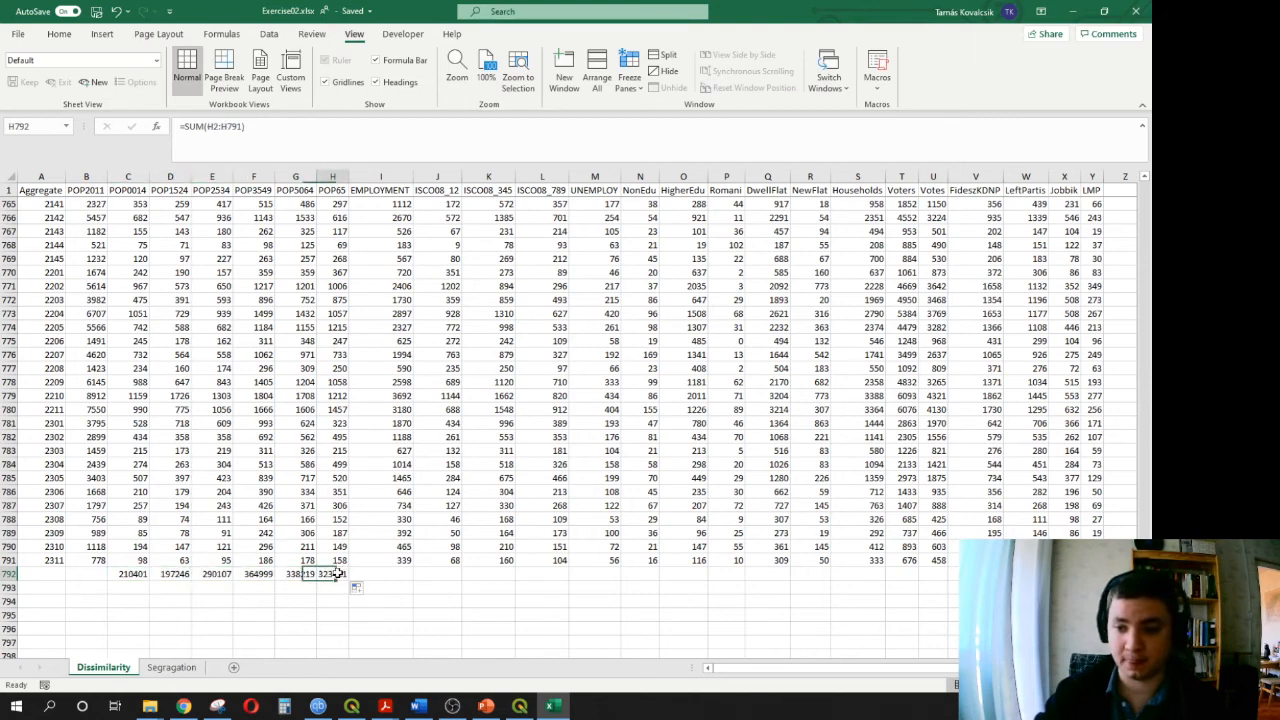
{"action": "left_click", "coordinate": [147, 573]}
{"action": "left_click", "coordinate": [180, 573]}
{"action": "left_click", "coordinate": [212, 573]}
{"action": "left_click", "coordinate": [258, 573]}
{"action": "left_click", "coordinate": [295, 573]}
{"action": "left_click", "coordinate": [332, 573]}
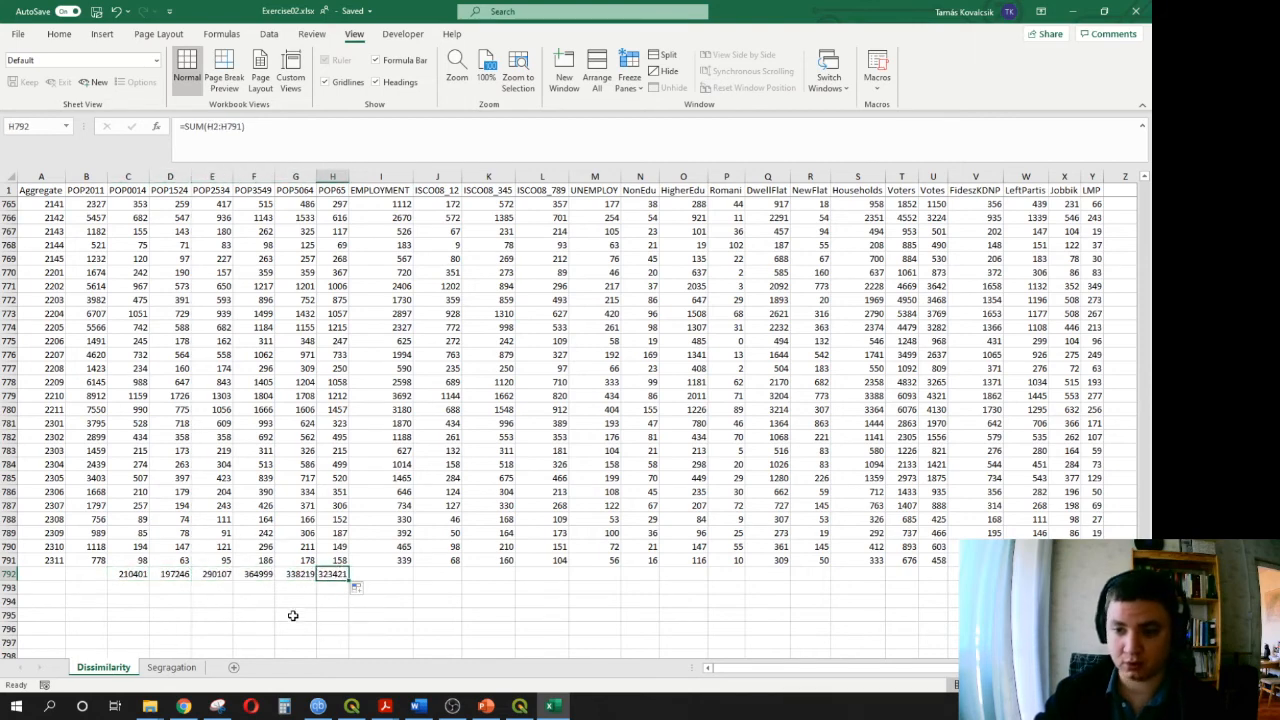
{"action": "left_click", "coordinate": [295, 600]}
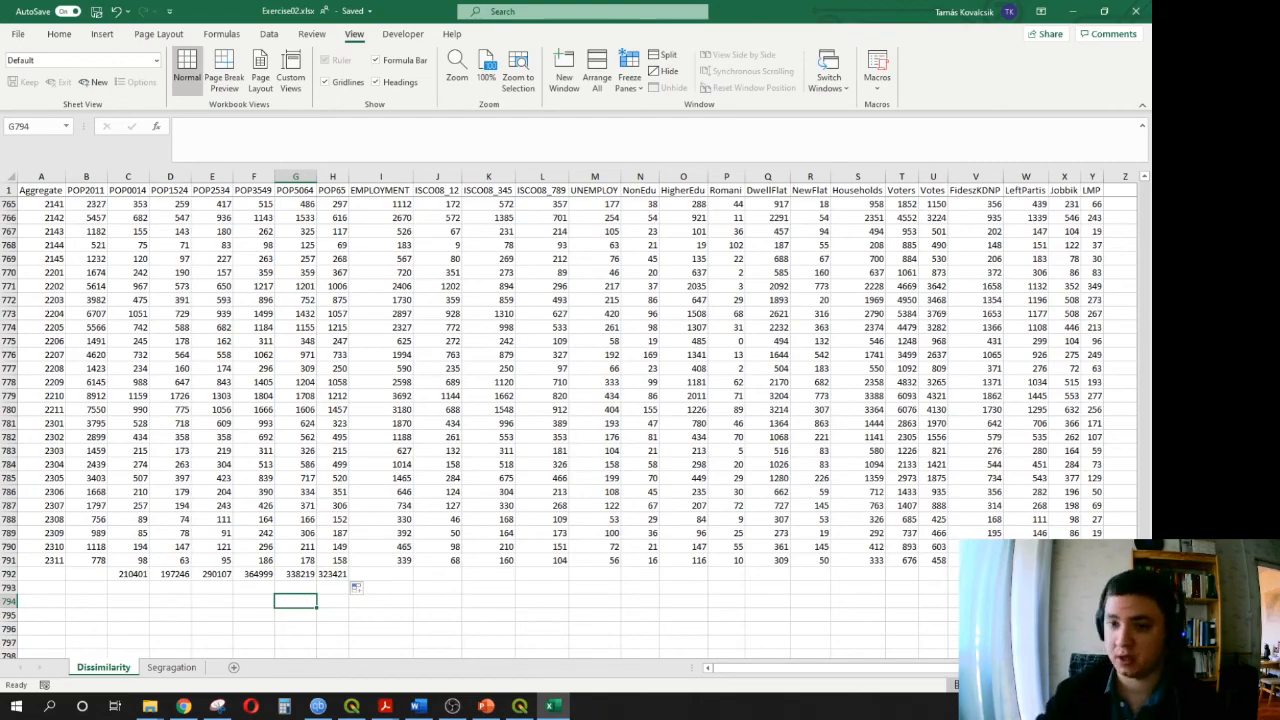
- In cell Z2, divide the first POP0014 value by its column total with the row locked, using =C2/C$792
{"action": "scroll", "coordinate": [575, 428], "scroll_direction": "up", "scroll_amount": 20}
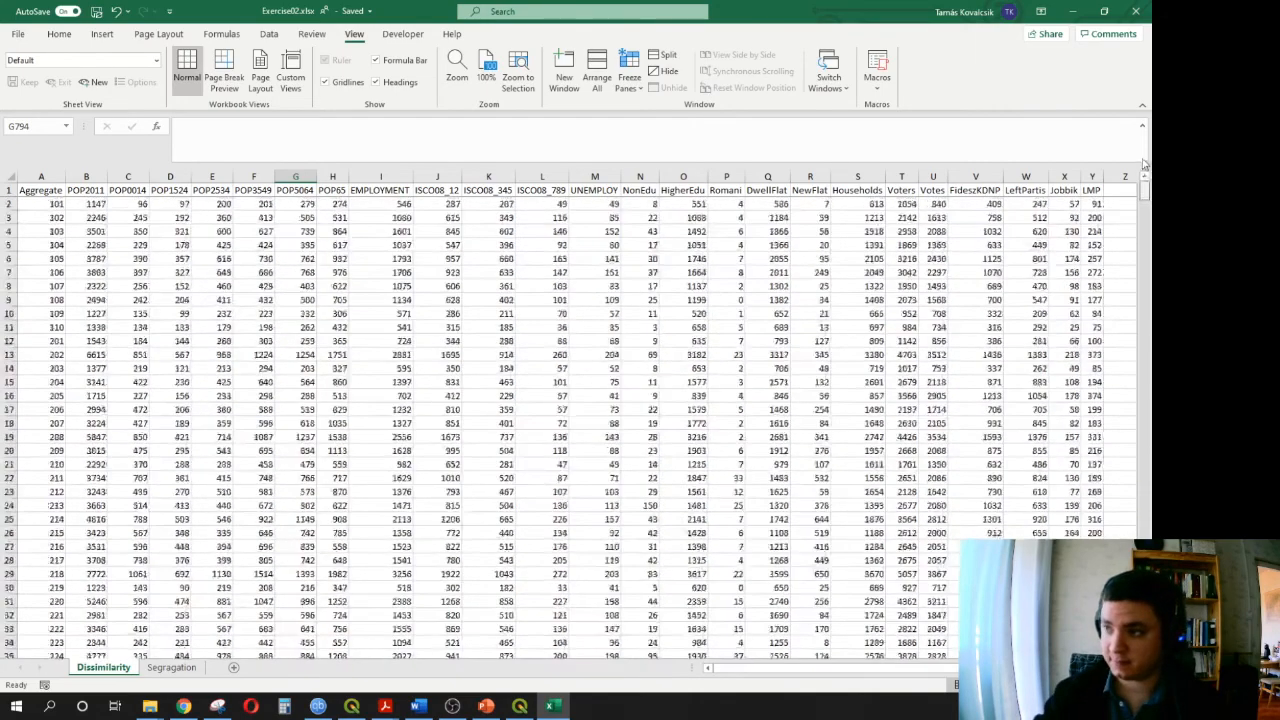
{"action": "left_click", "coordinate": [1122, 203]}
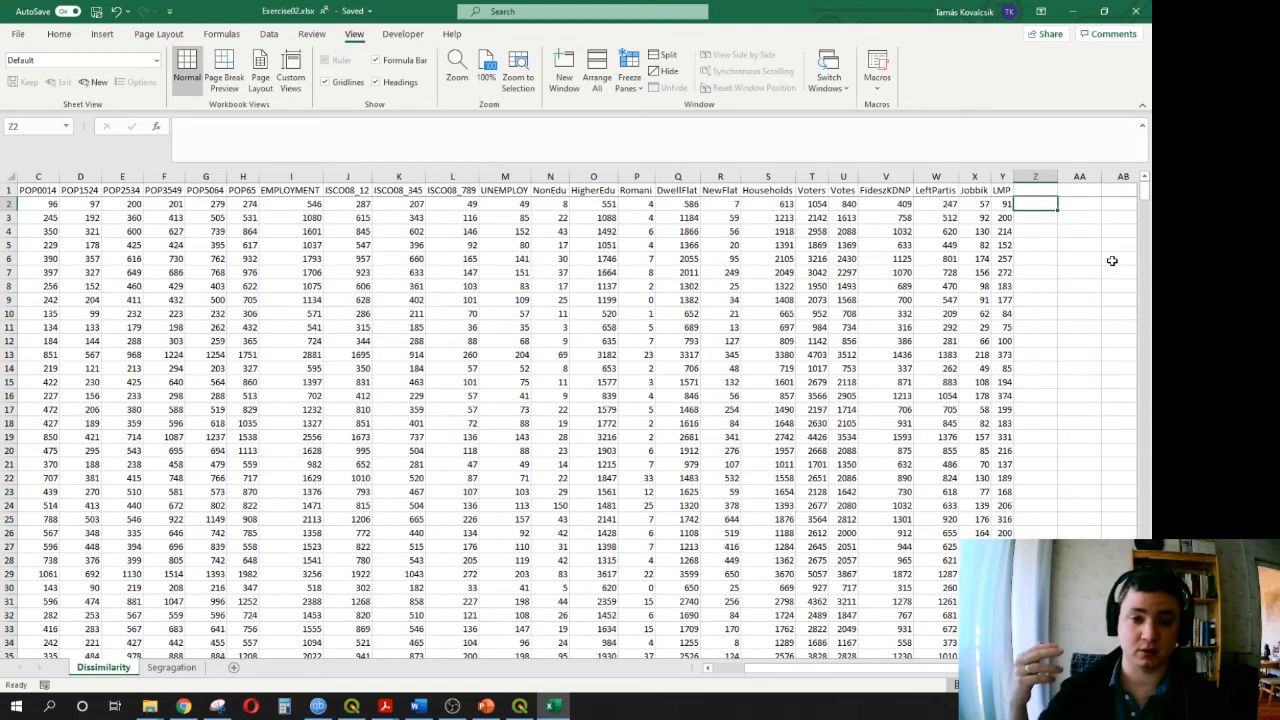
{"action": "type", "text": "="}
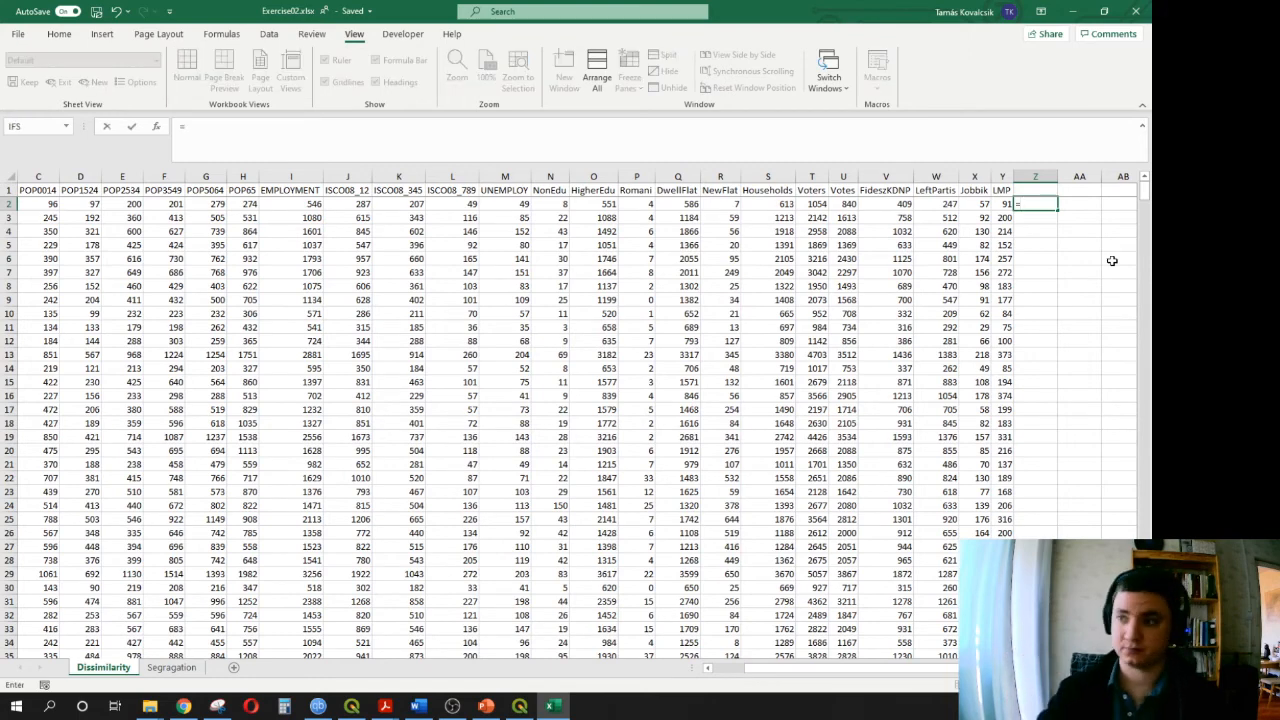
{"action": "left_click_drag", "start_coordinate": [877, 668], "coordinate": [800, 668]}
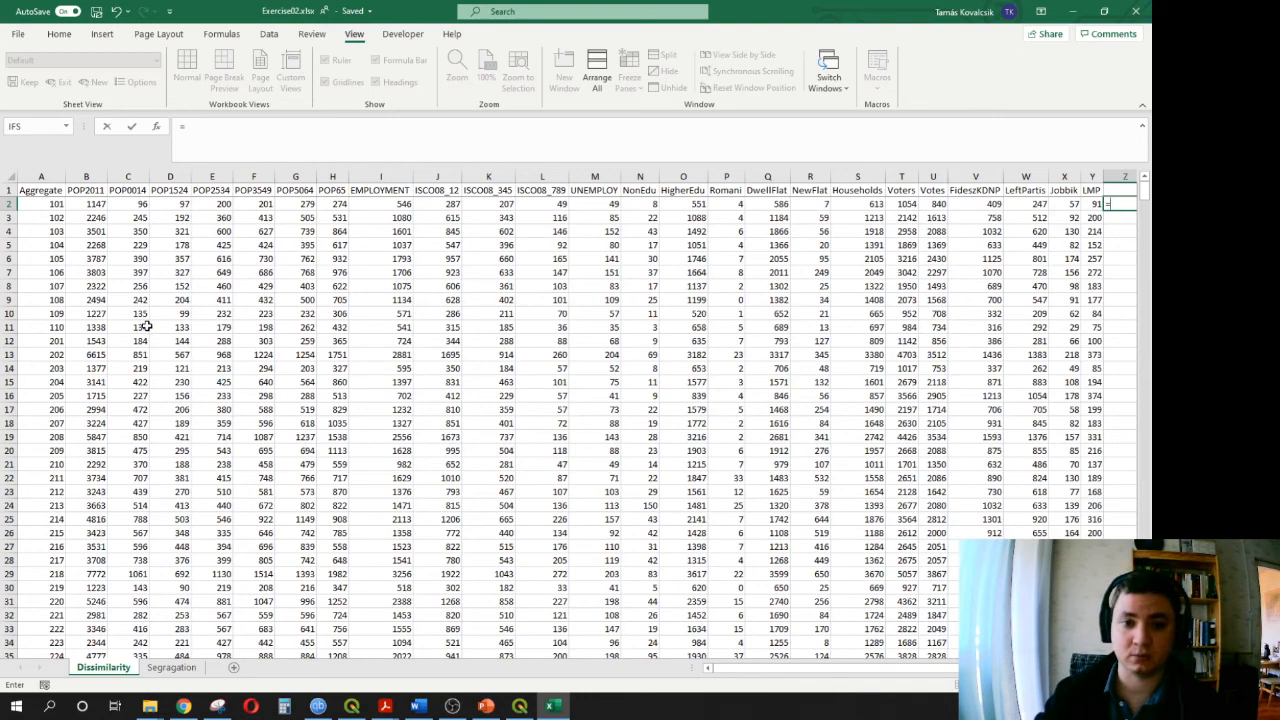
{"action": "left_click", "coordinate": [130, 203]}
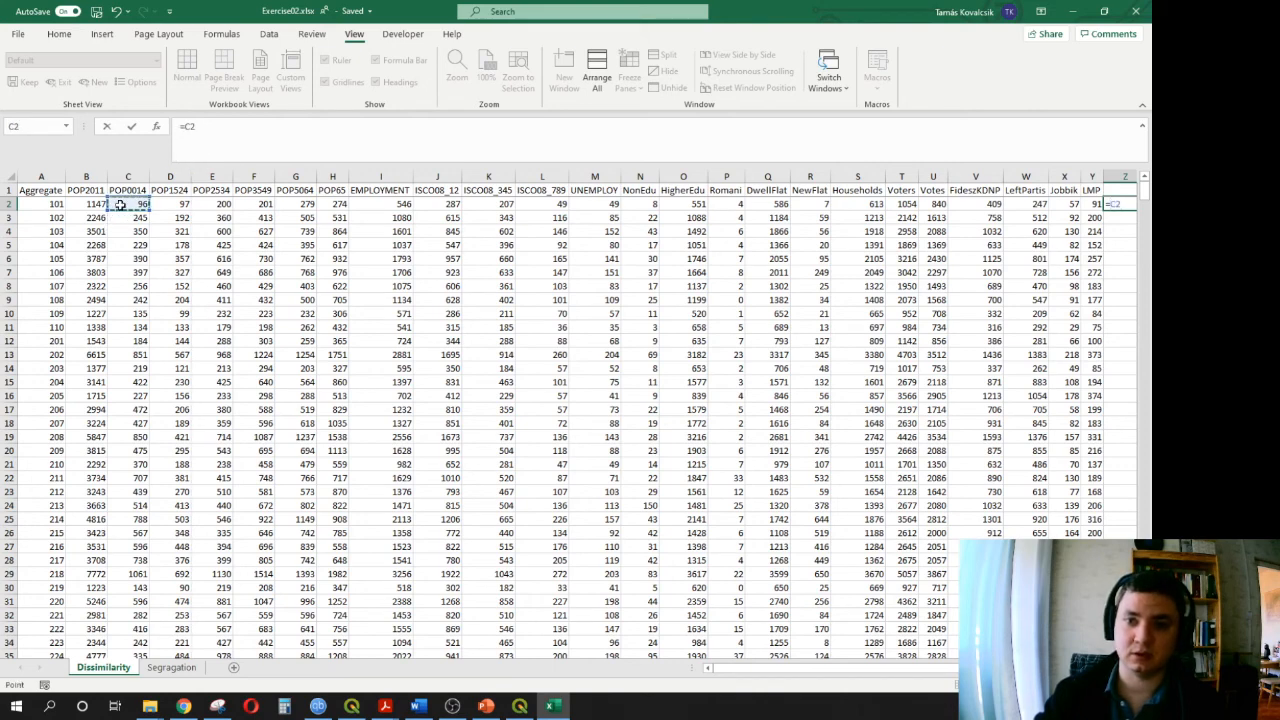
{"action": "left_click_drag", "start_coordinate": [1145, 198], "coordinate": [1145, 600]}
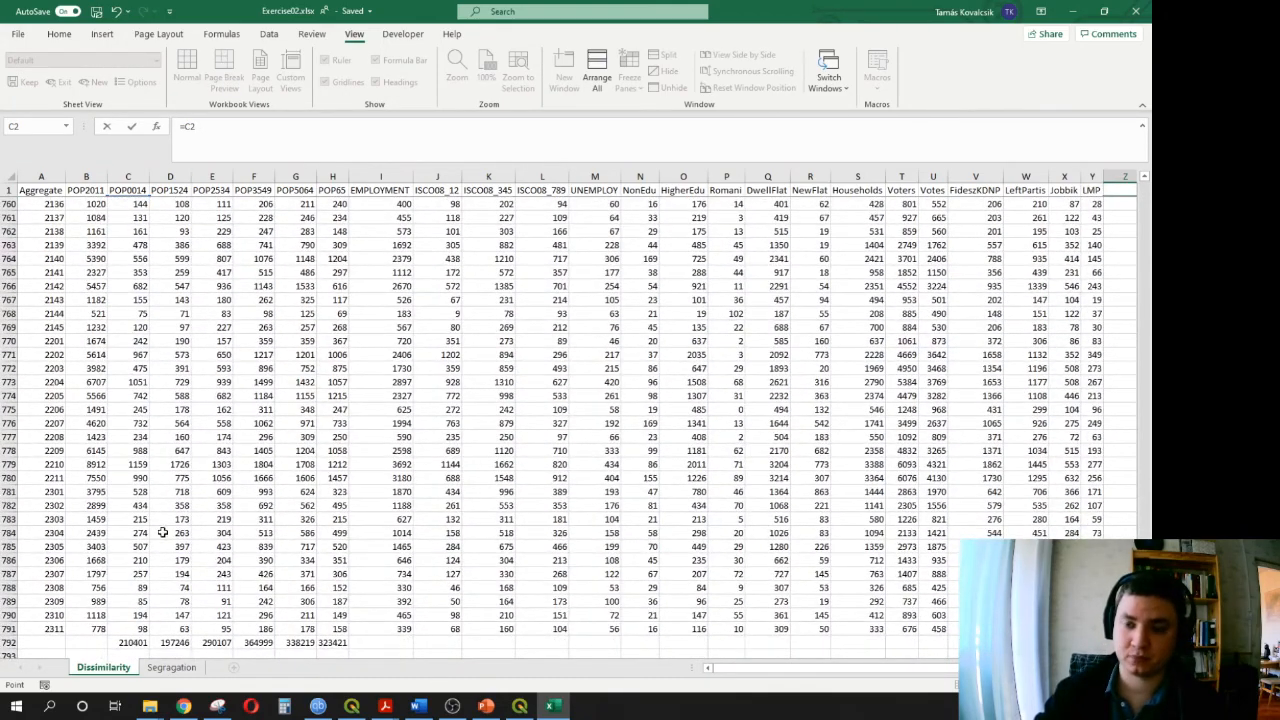
{"action": "type", "text": "/"}
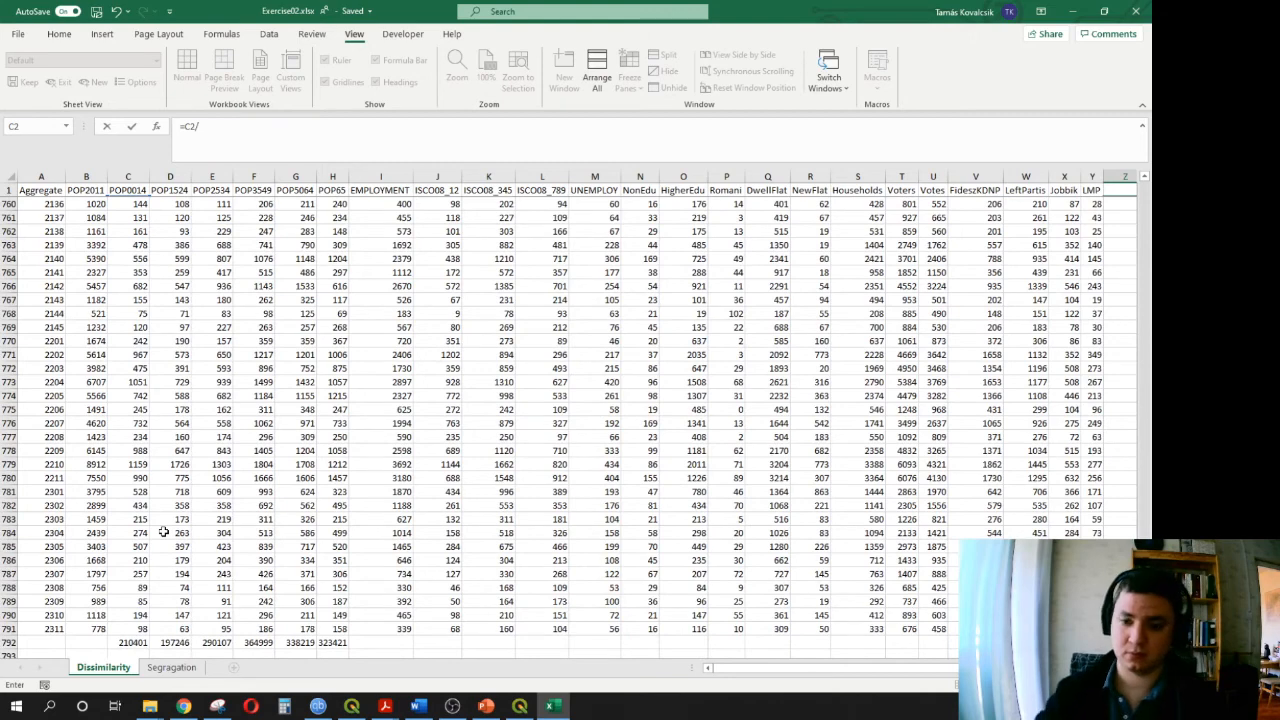
{"action": "left_click", "coordinate": [133, 642]}
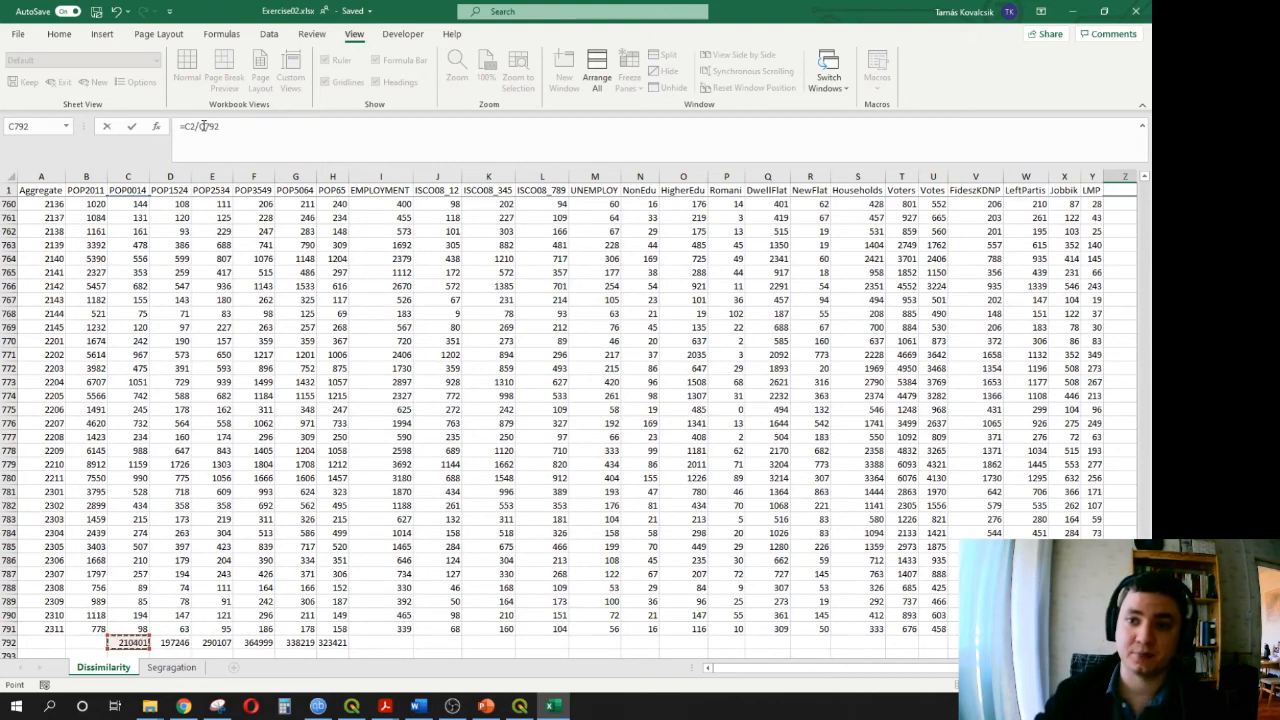
{"action": "left_click", "coordinate": [203, 127]}
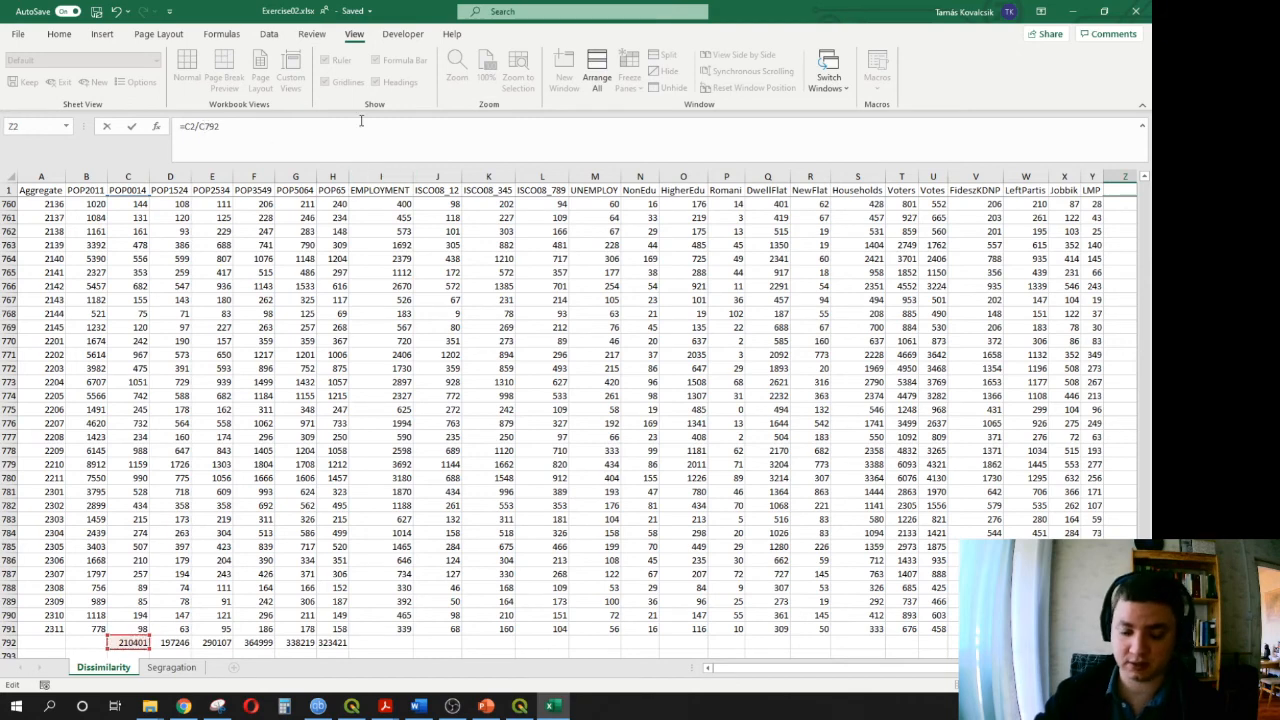
{"action": "type", "text": "$"}
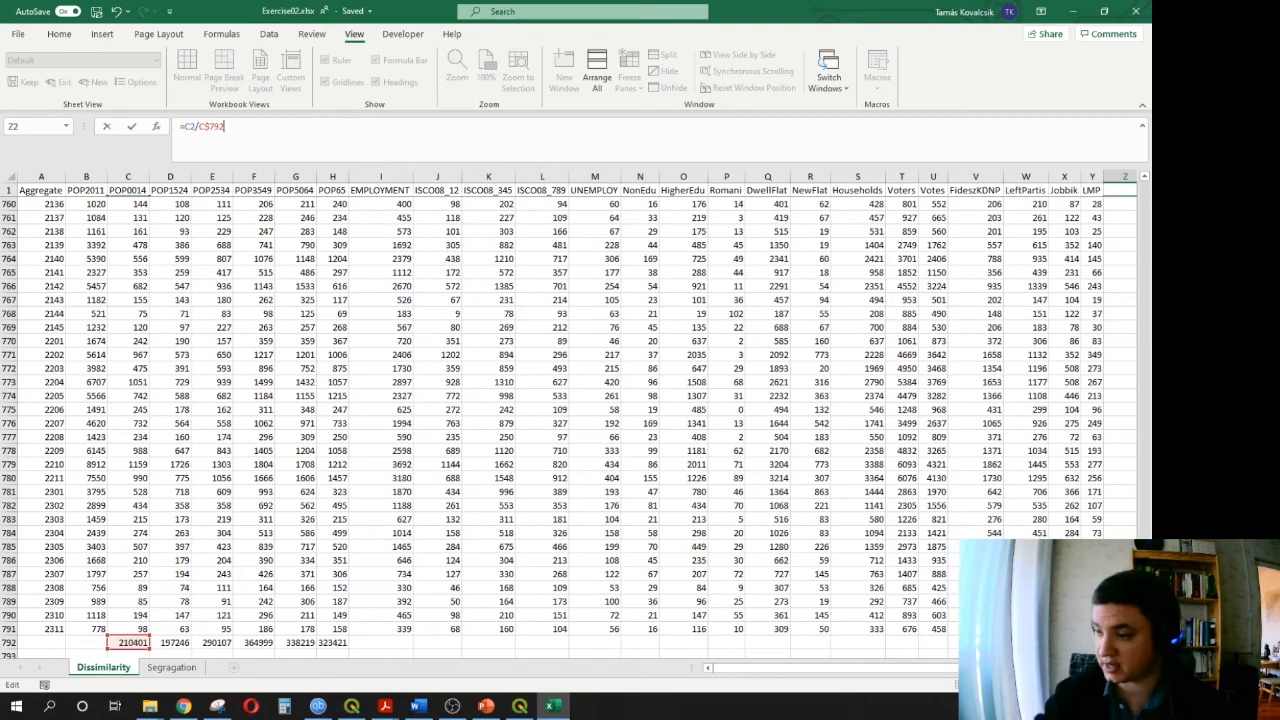
{"action": "left_click_drag", "start_coordinate": [1145, 640], "coordinate": [1145, 171]}
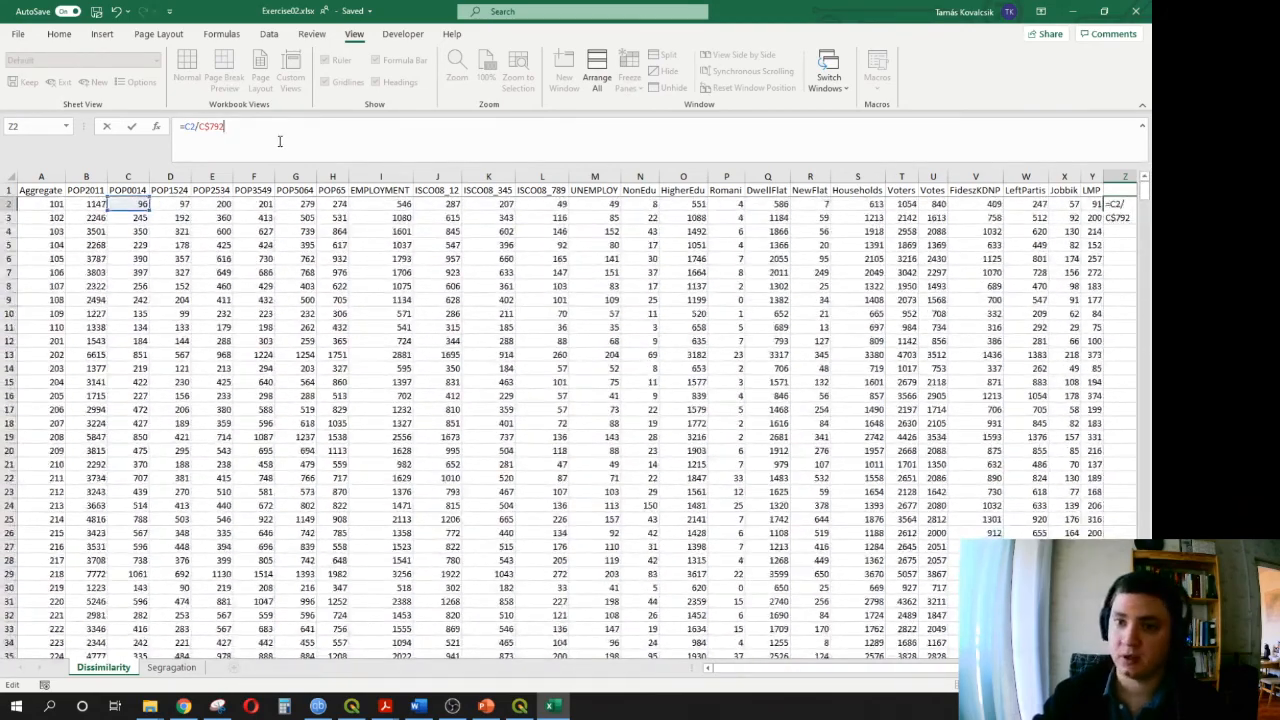
{"action": "key", "text": "Return"}
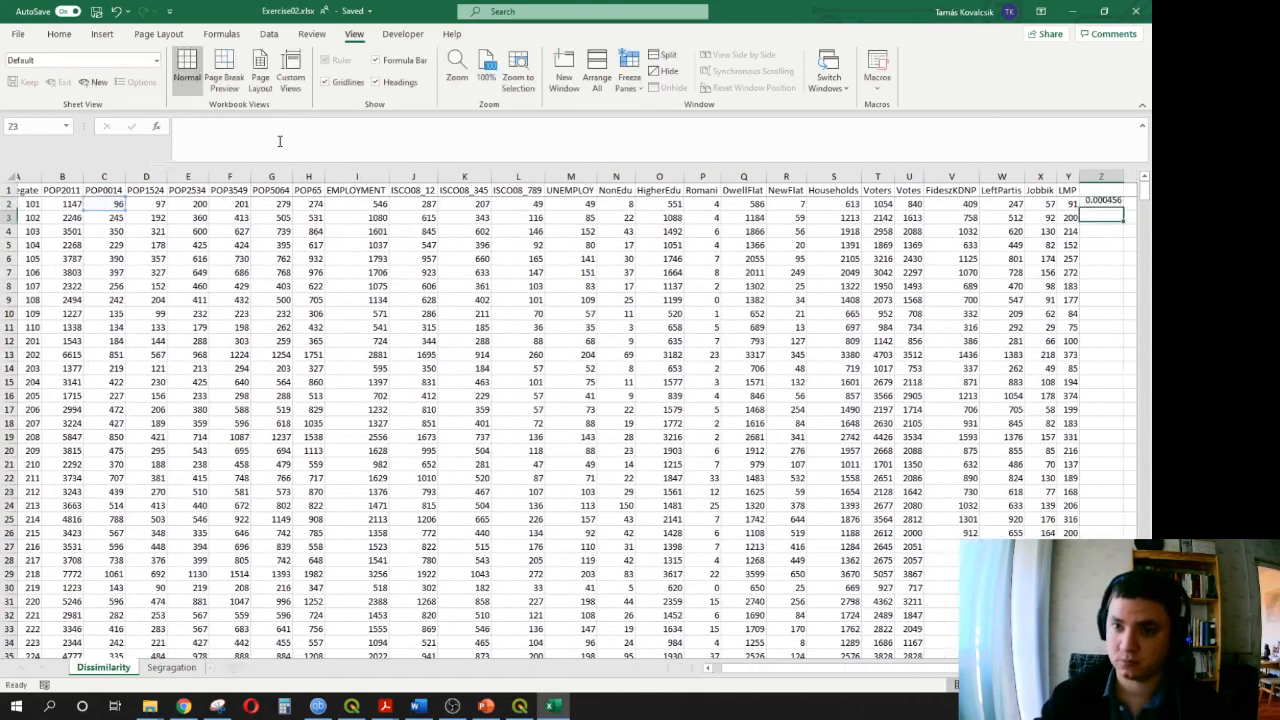
- Fill the Z2 share formula down column Z to the last data row
{"action": "left_click", "coordinate": [1085, 203]}
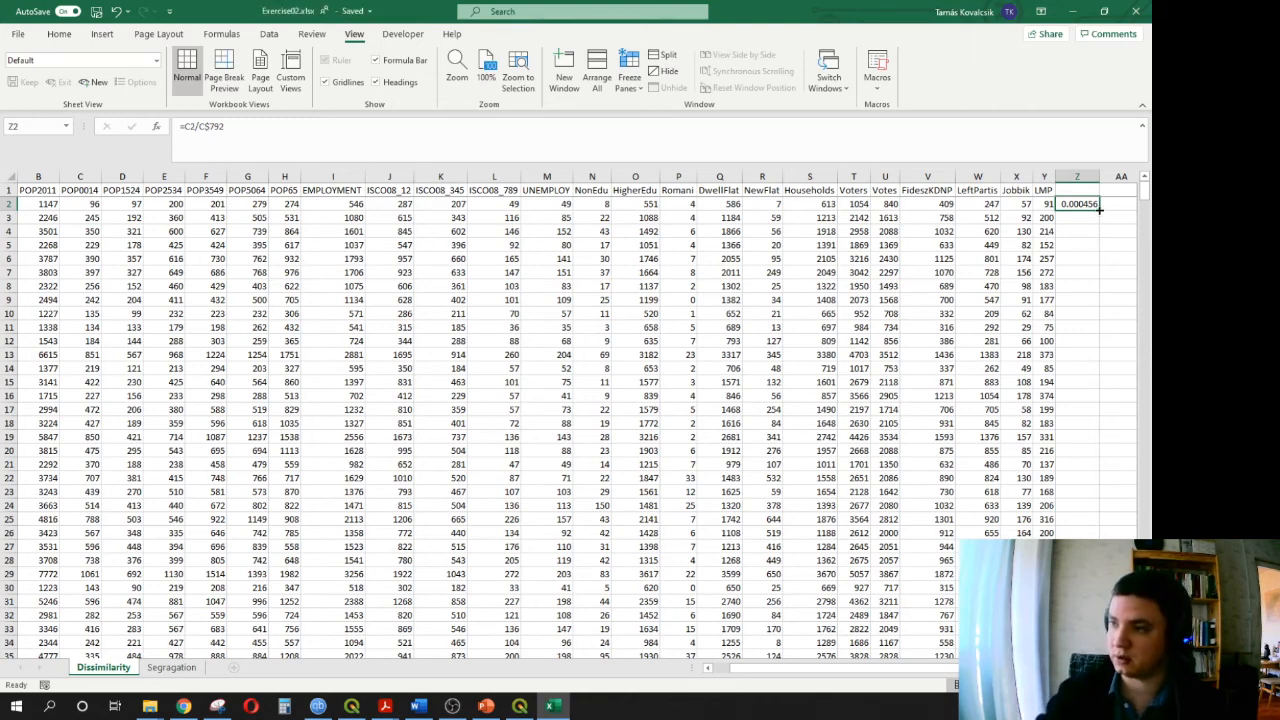
{"action": "double_click", "coordinate": [1099, 208]}
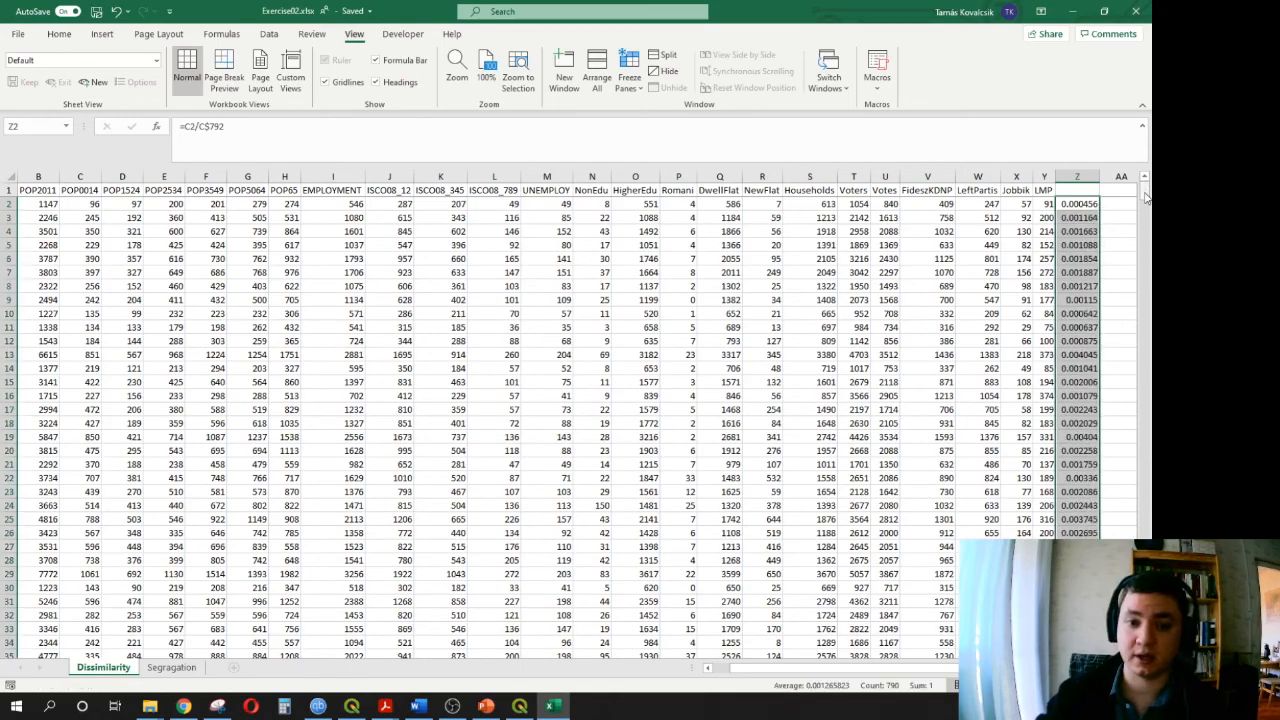
{"action": "mouse_move", "coordinate": [1146, 197]}
{"action": "left_mouse_down"}
{"action": "mouse_move", "coordinate": [1146, 310]}
{"action": "mouse_move", "coordinate": [1146, 190]}
{"action": "left_mouse_up"}
- In cell AA2, divide the first POP65 value by its row-locked column total with =H2/H$792, and fill the formula down column AA
{"action": "left_click", "coordinate": [1118, 203]}
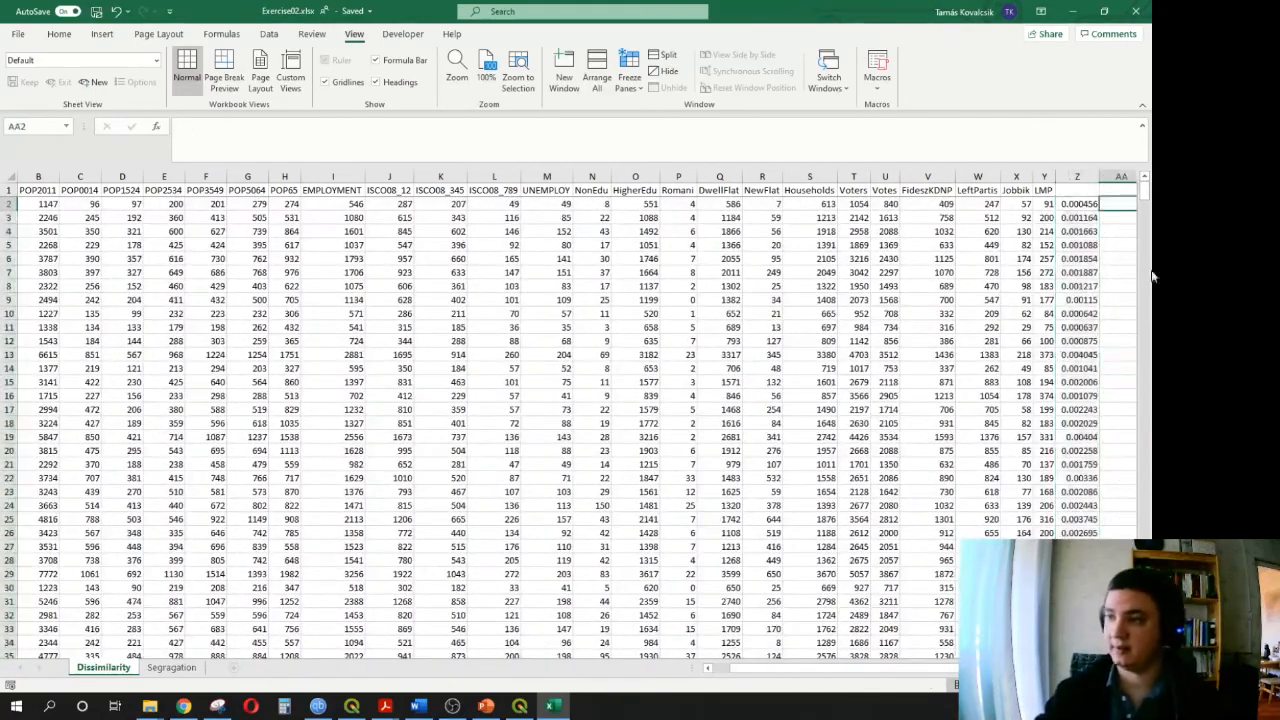
{"action": "type", "text": "="}
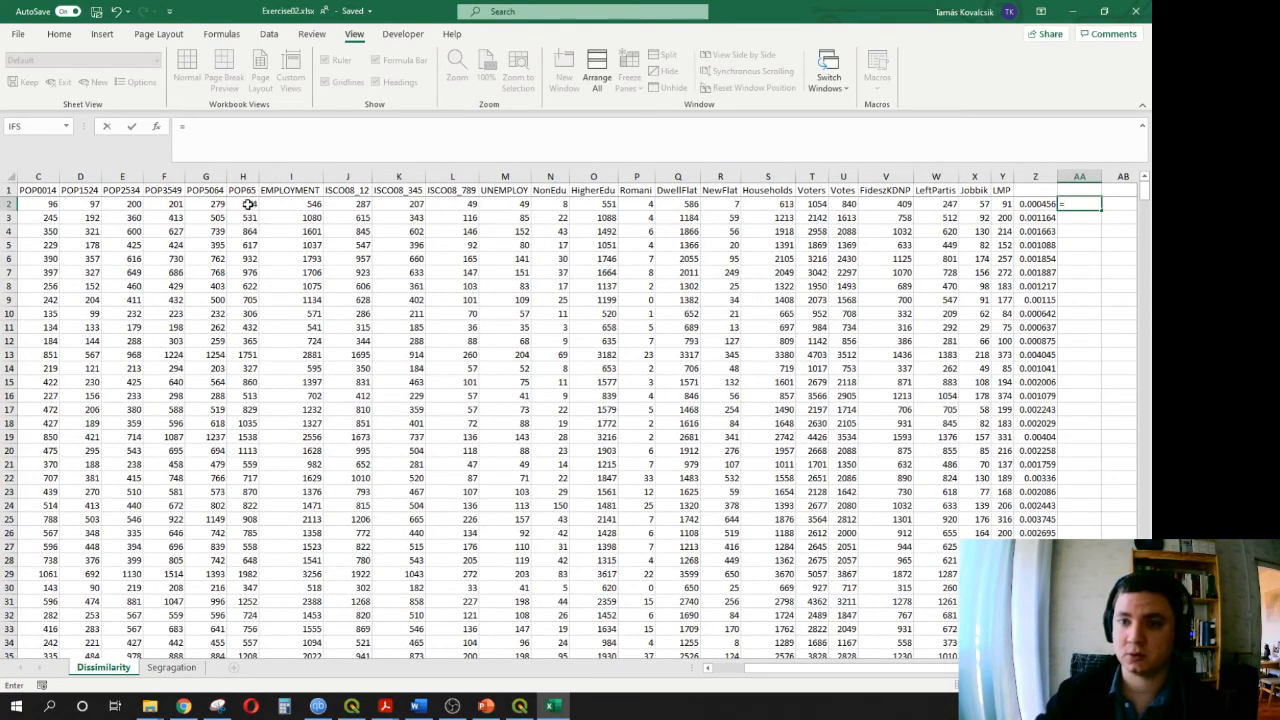
{"action": "left_click", "coordinate": [247, 204]}
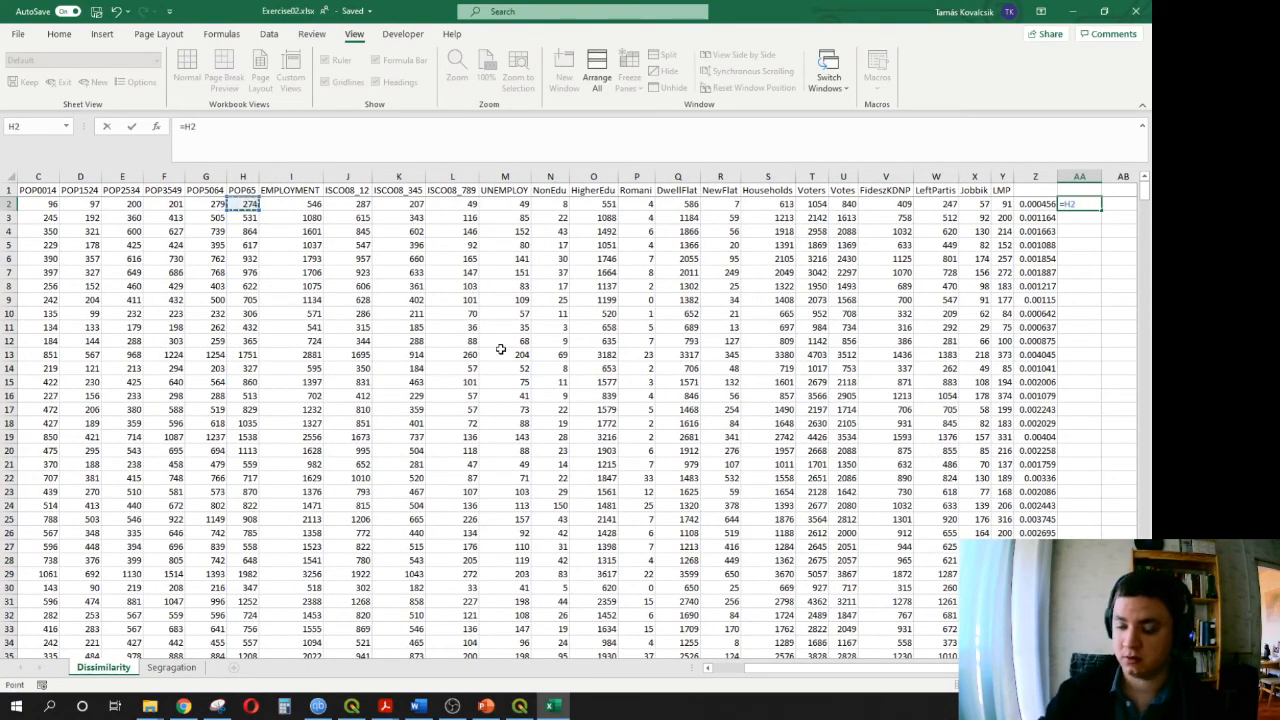
{"action": "type", "text": "/"}
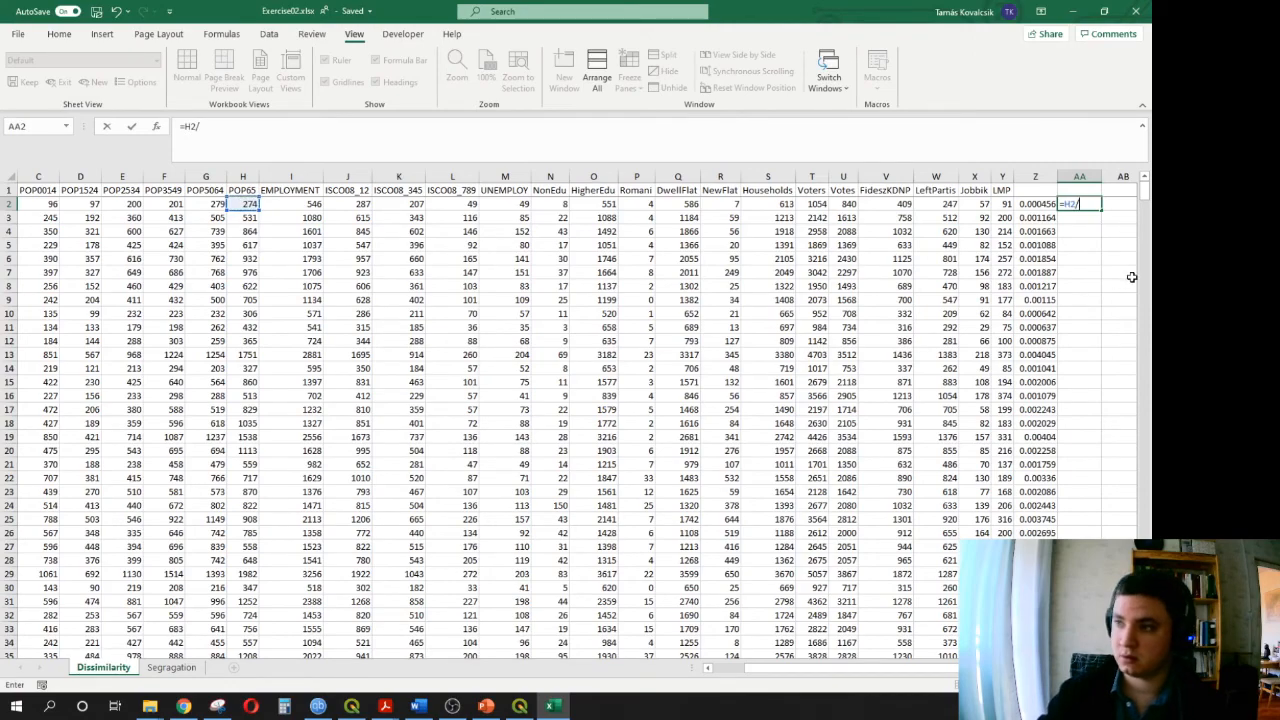
{"action": "left_click_drag", "start_coordinate": [1145, 190], "coordinate": [1145, 193]}
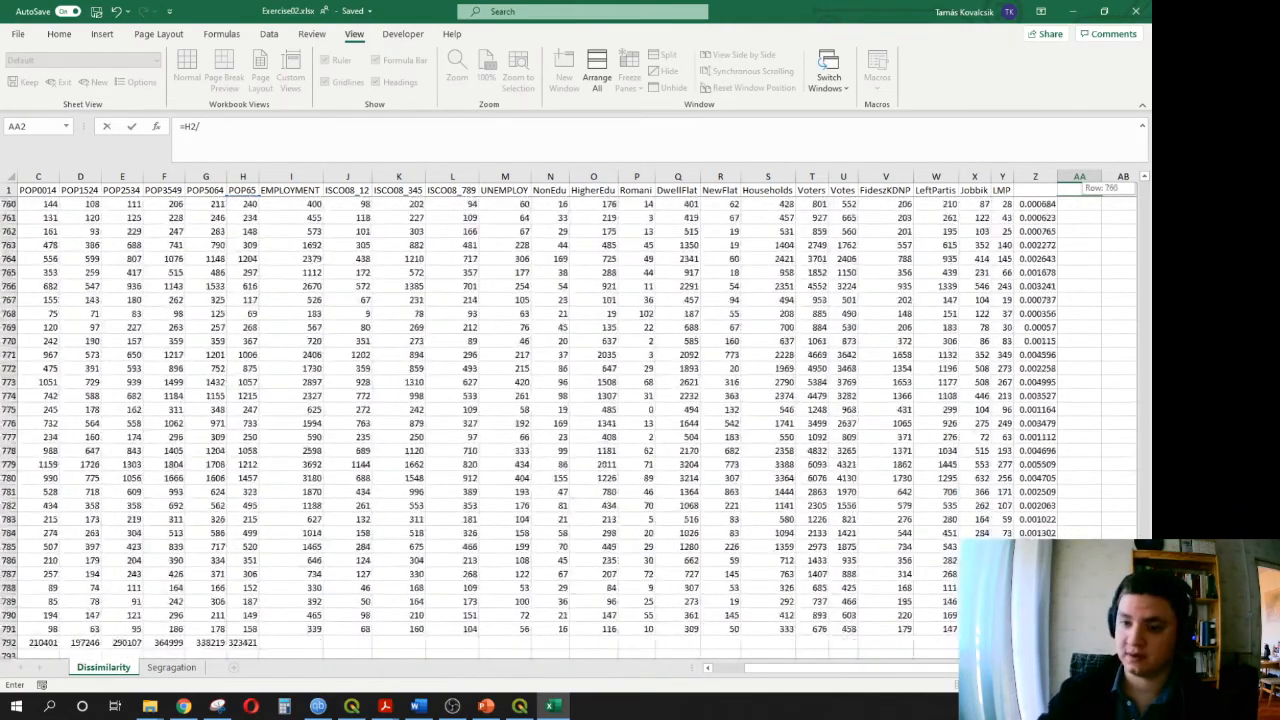
{"action": "left_click", "coordinate": [240, 643]}
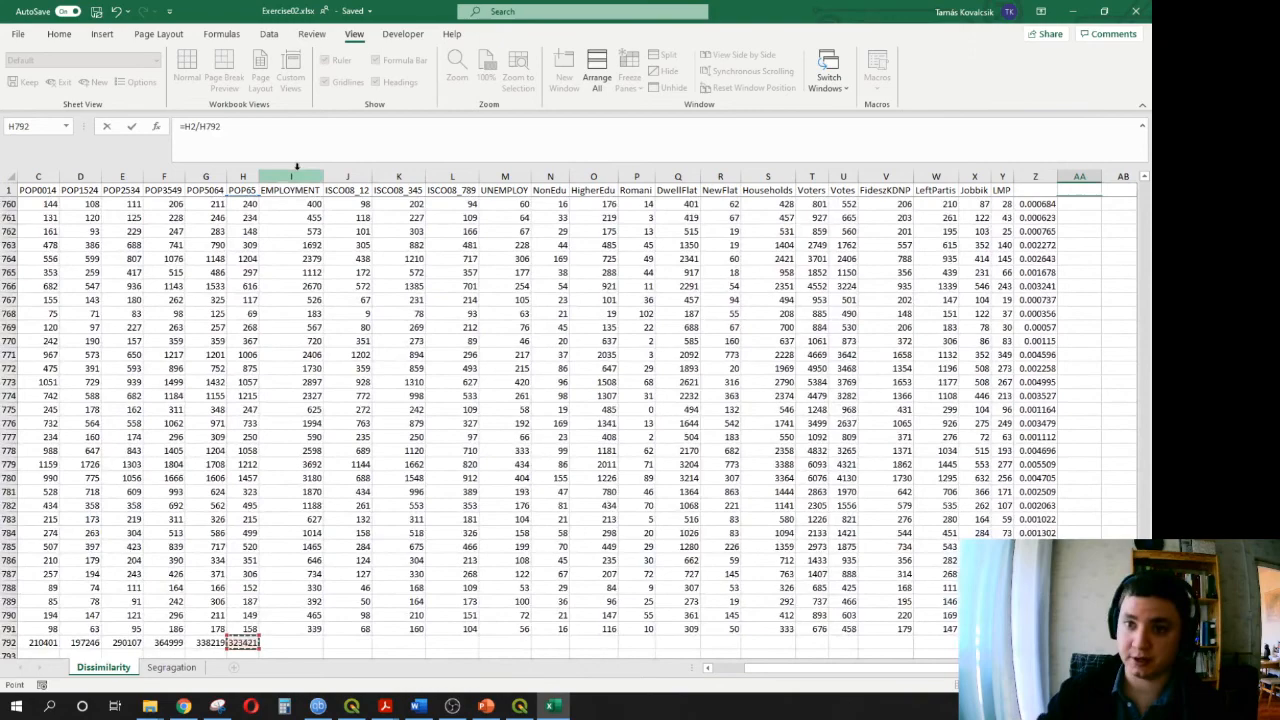
{"action": "left_click", "coordinate": [211, 128]}
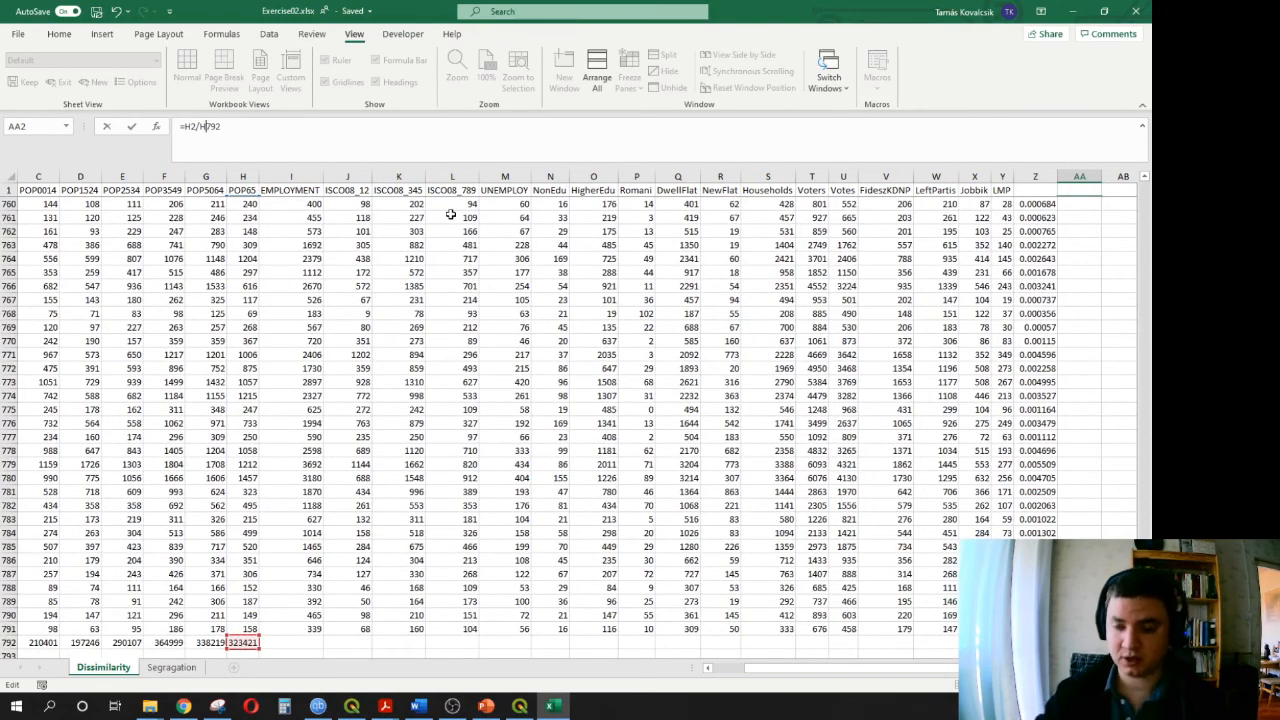
{"action": "type", "text": "$"}
{"action": "key", "text": "Return"}
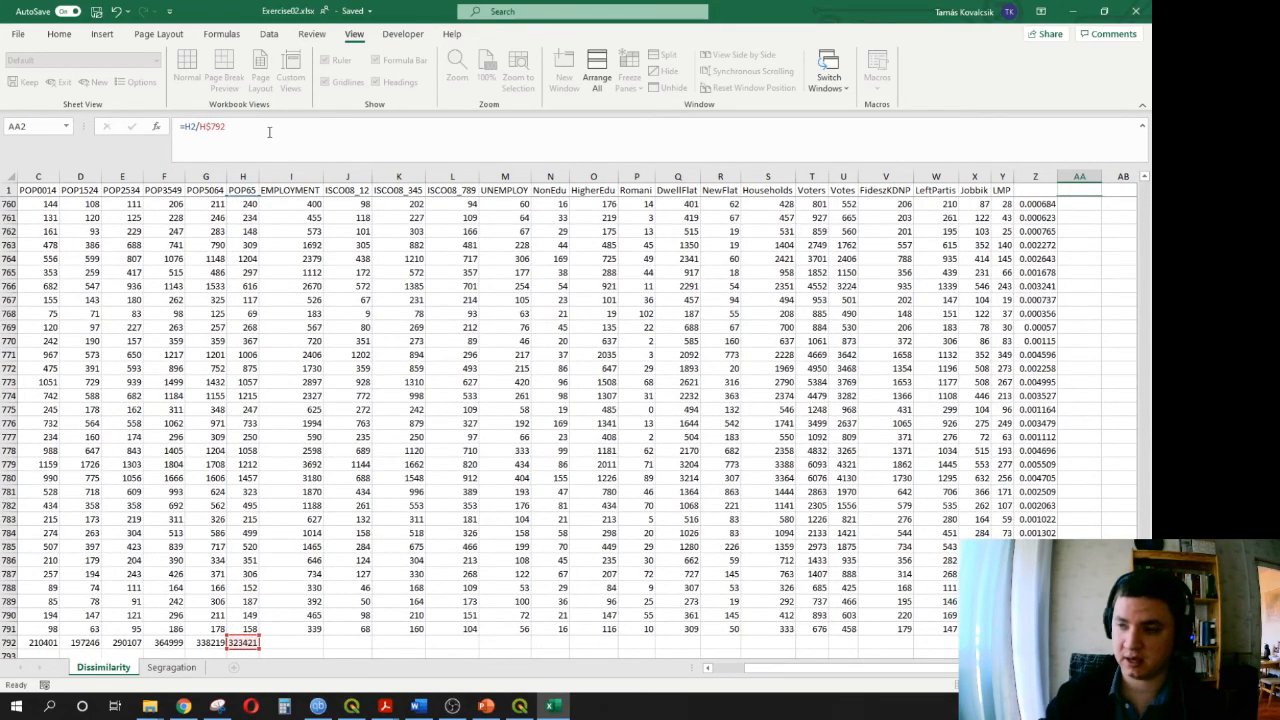
{"action": "left_click", "coordinate": [1097, 204]}
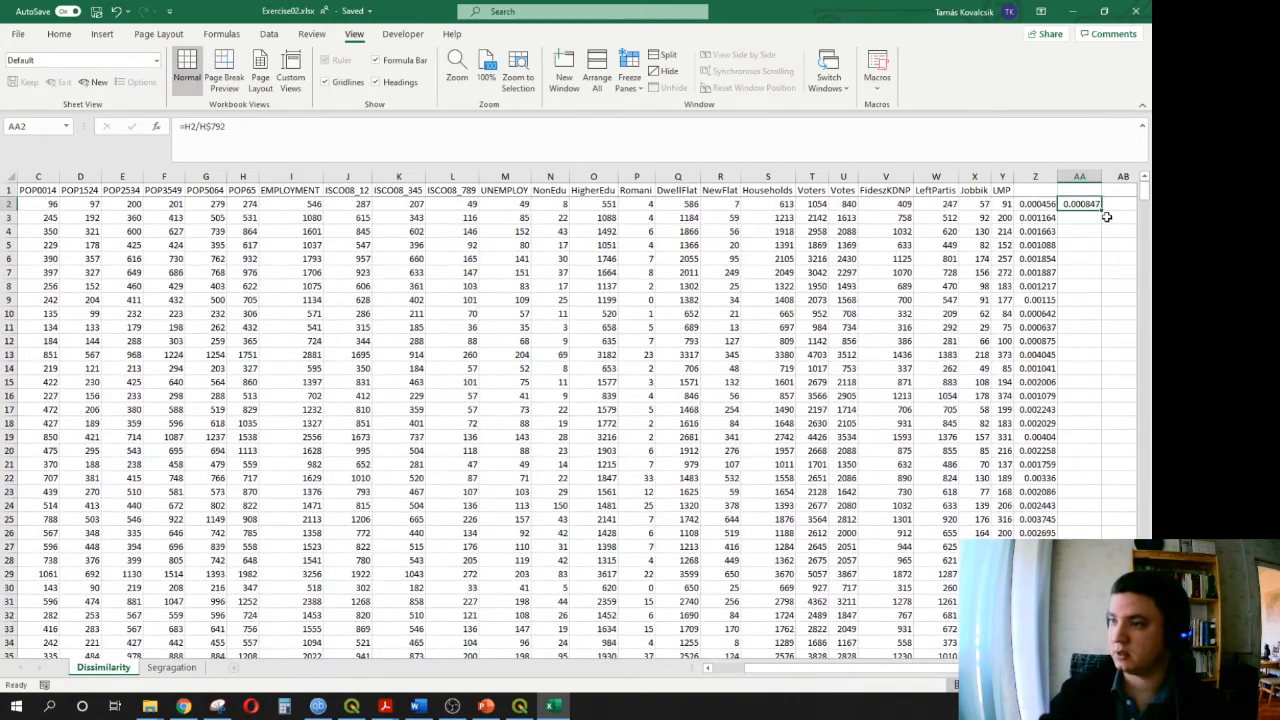
{"action": "double_click", "coordinate": [1102, 211]}
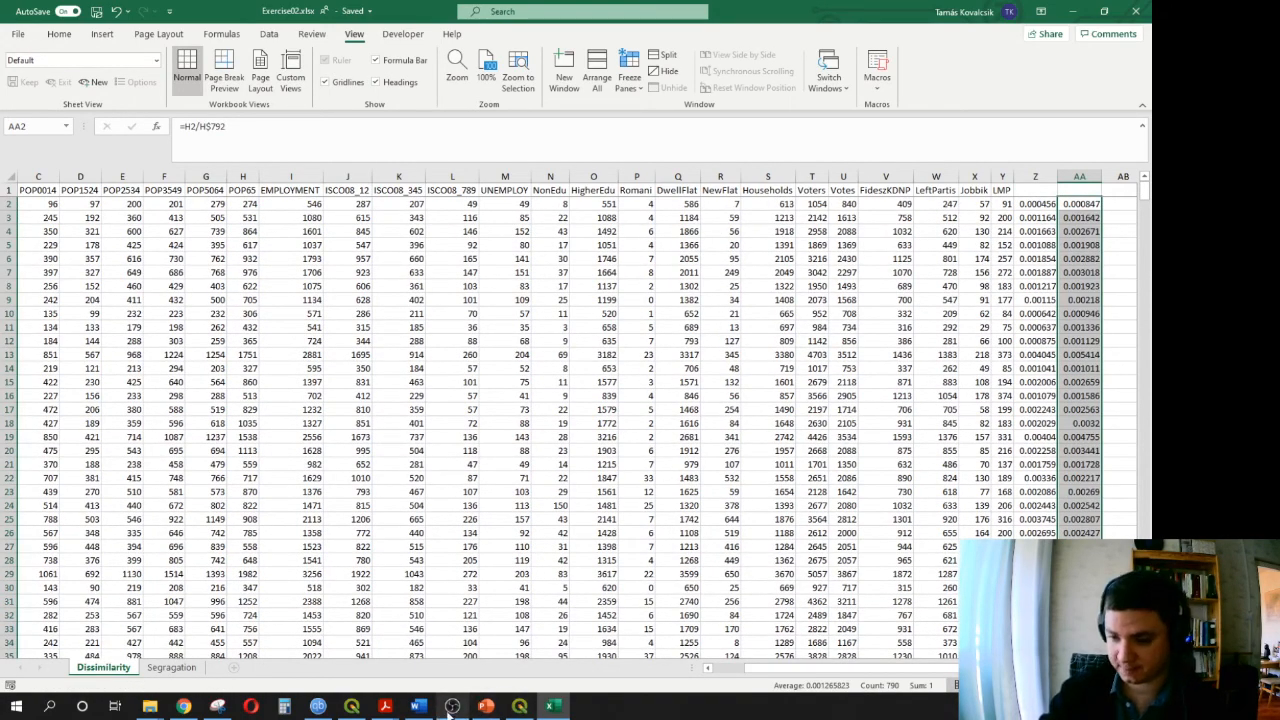
- Consult the dissimilarity index slide in PowerPoint, return to Excel, and compute the absolute share difference in AB2 with =ABS(Z2-AA2)
{"action": "left_click", "coordinate": [486, 706]}
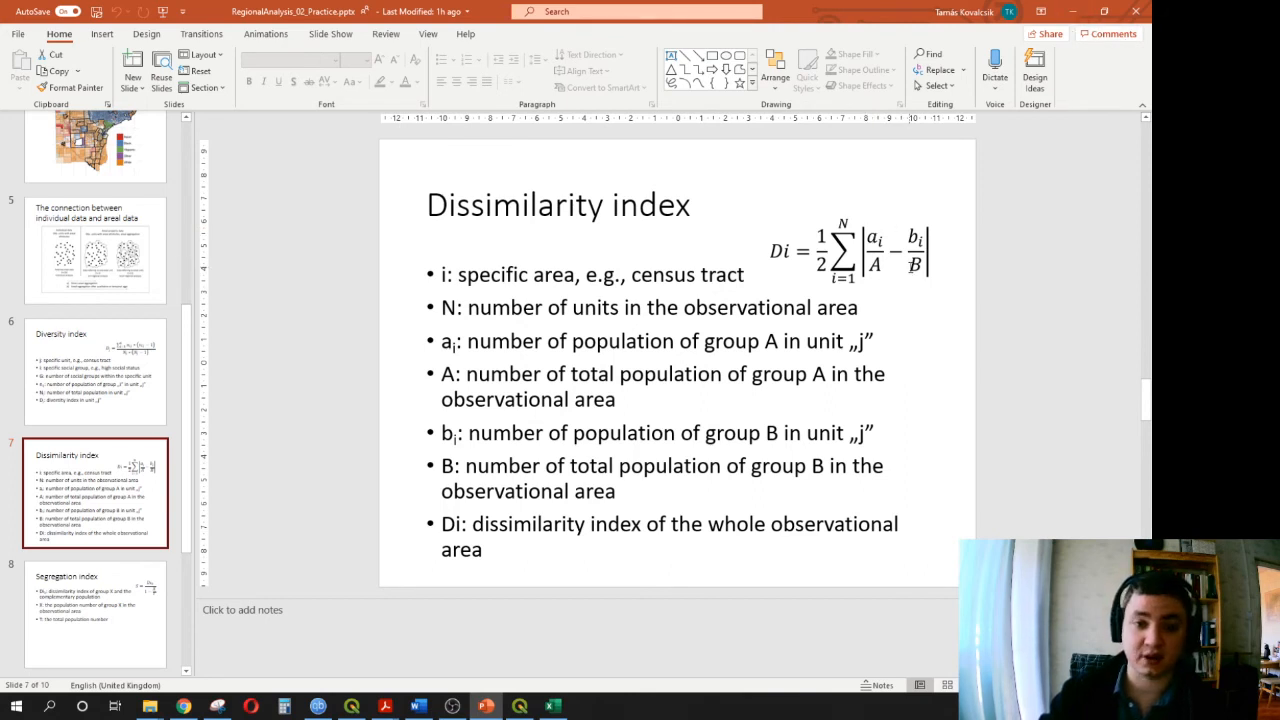
{"action": "left_click", "coordinate": [1072, 11]}
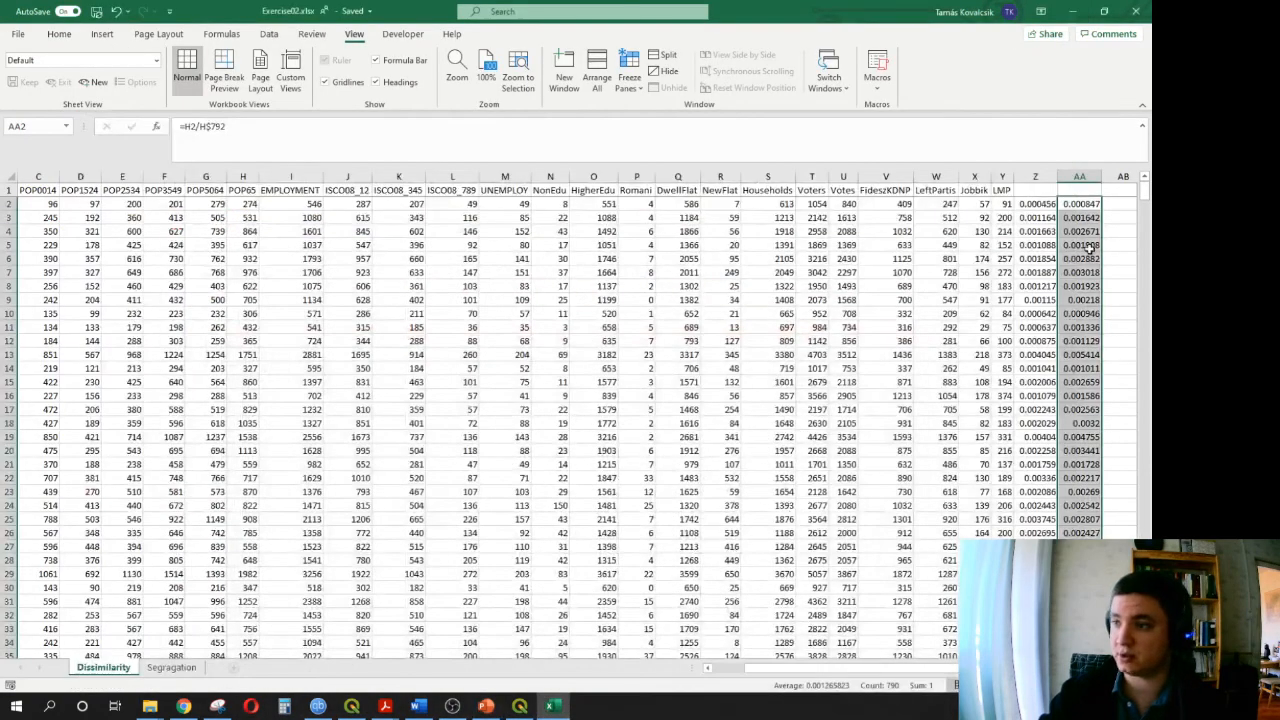
{"action": "left_click", "coordinate": [486, 706]}
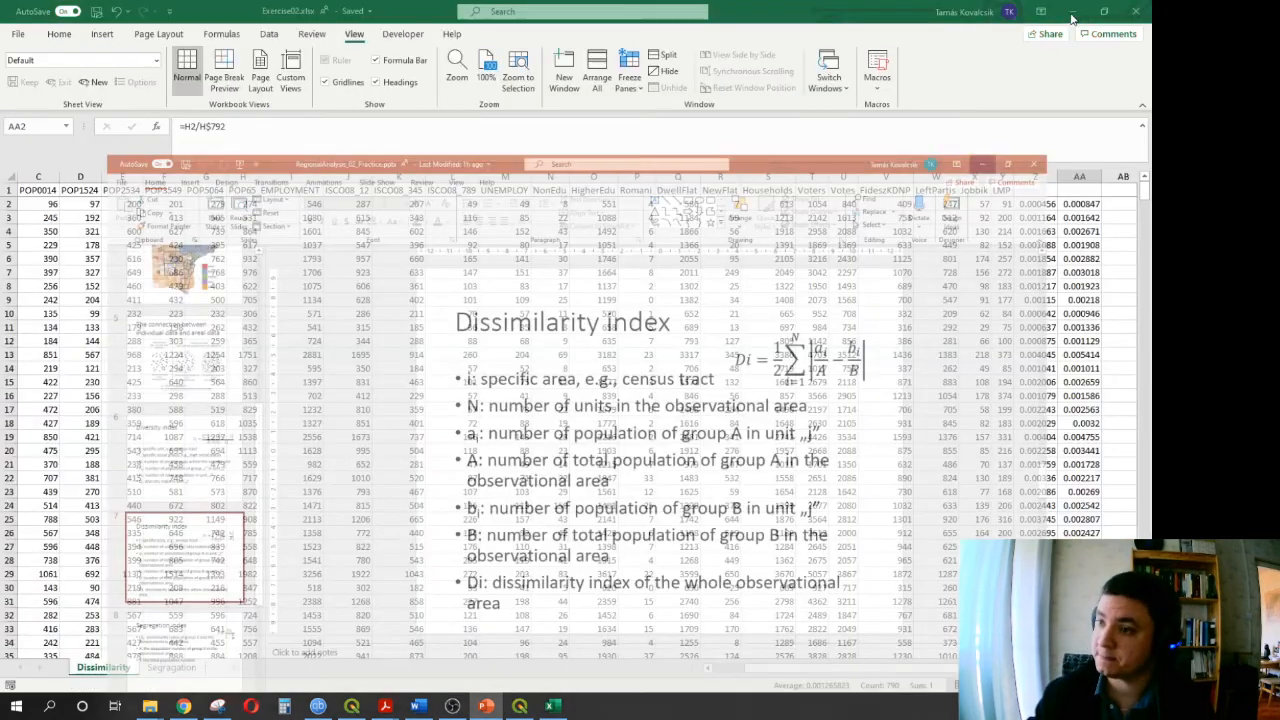
{"action": "left_click", "coordinate": [1072, 12]}
{"action": "left_click", "coordinate": [1119, 206]}
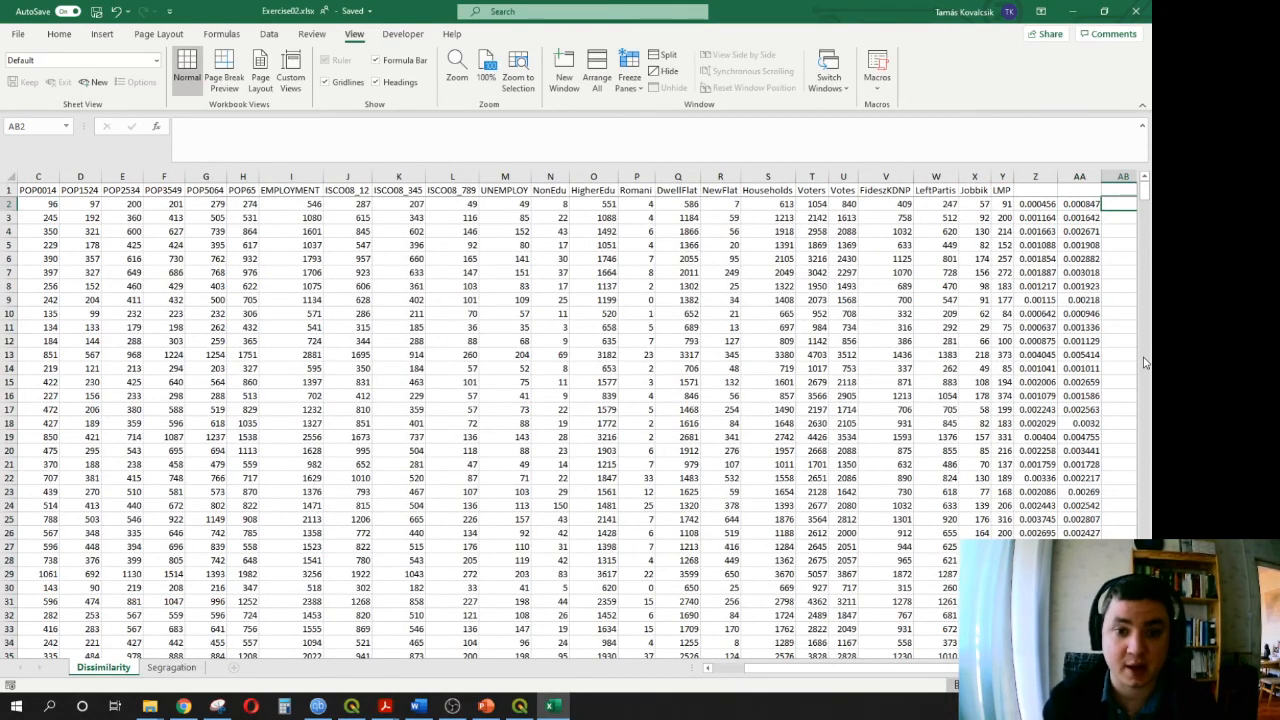
{"action": "type", "text": "="}
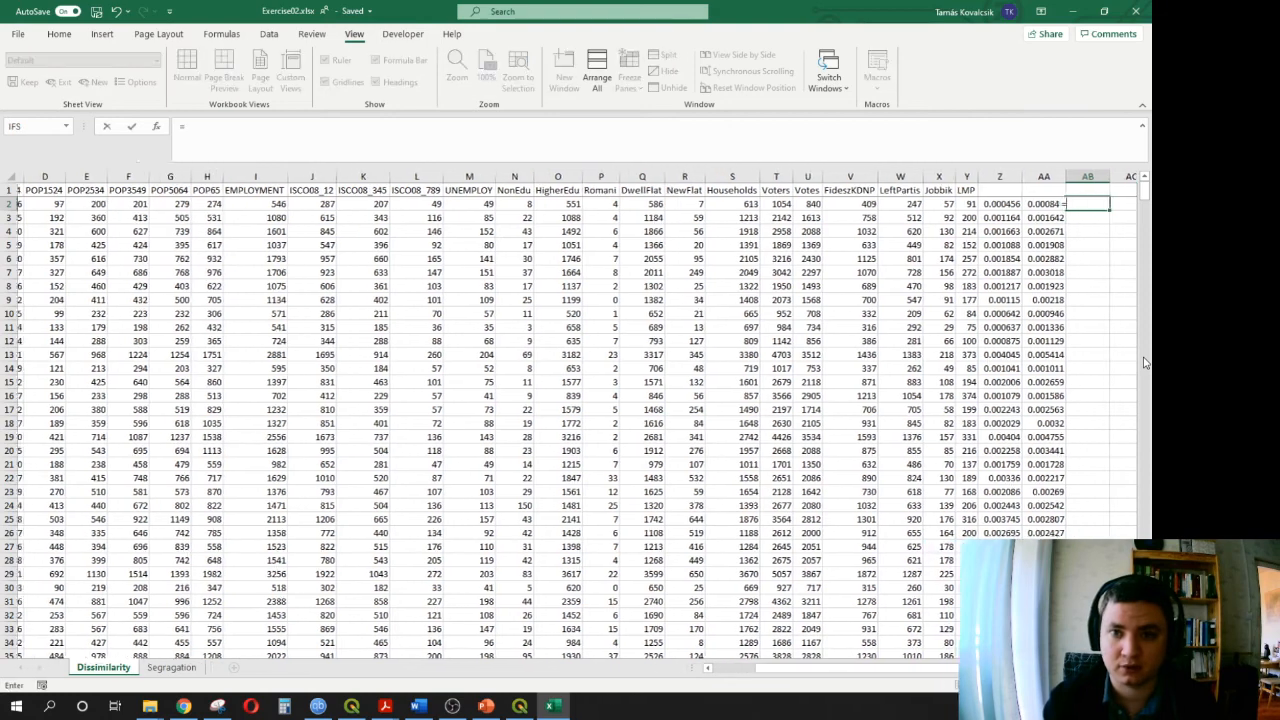
{"action": "type", "text": "abs"}
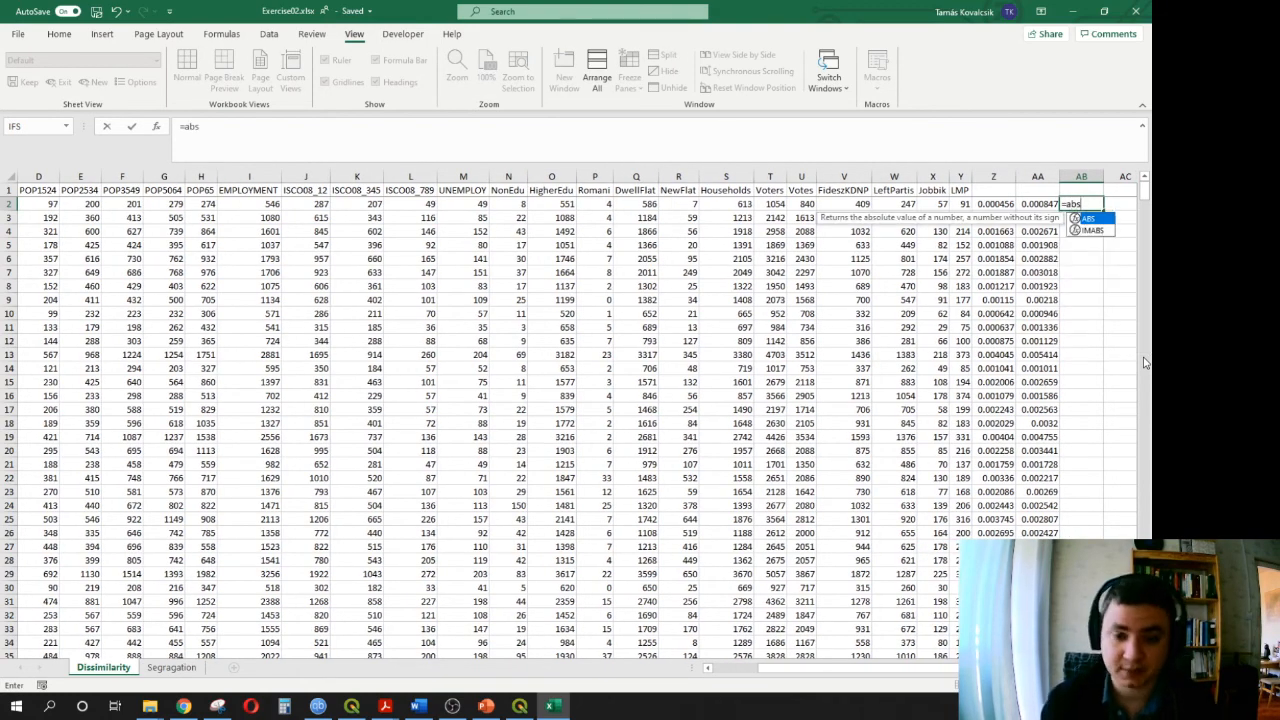
{"action": "type", "text": "("}
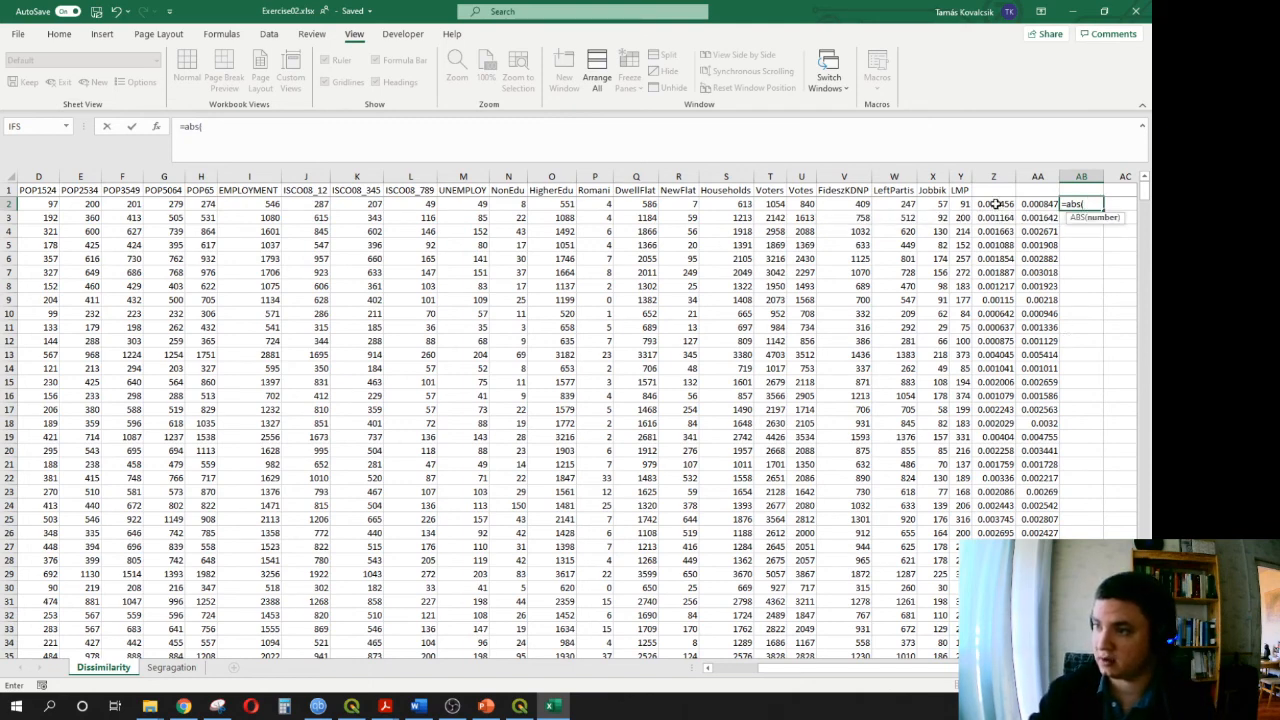
{"action": "left_click", "coordinate": [995, 204]}
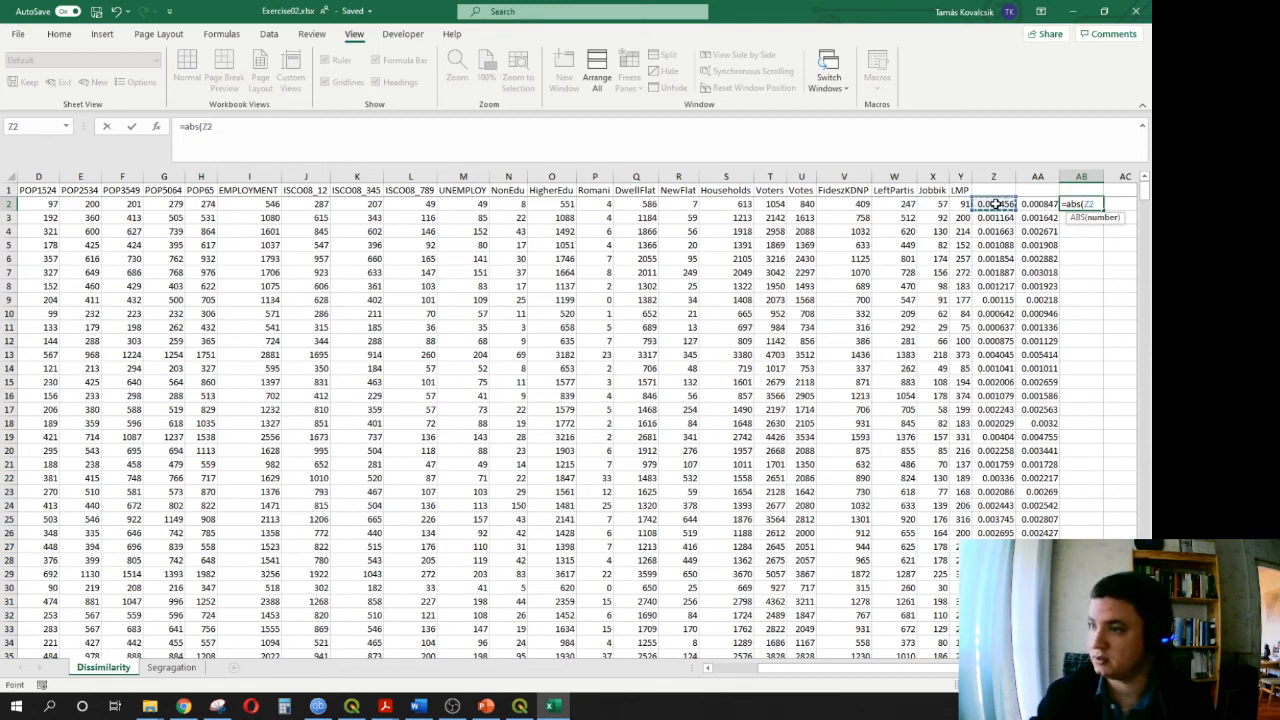
{"action": "type", "text": "-"}
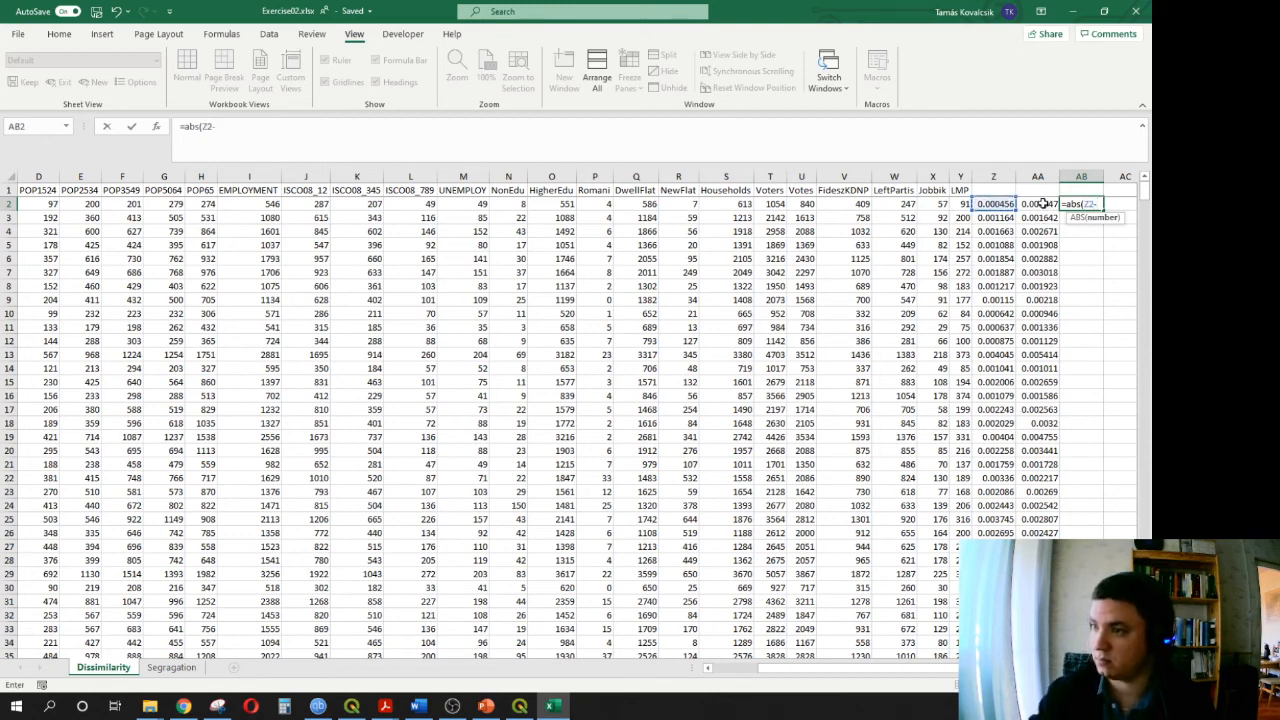
{"action": "left_click", "coordinate": [1043, 204]}
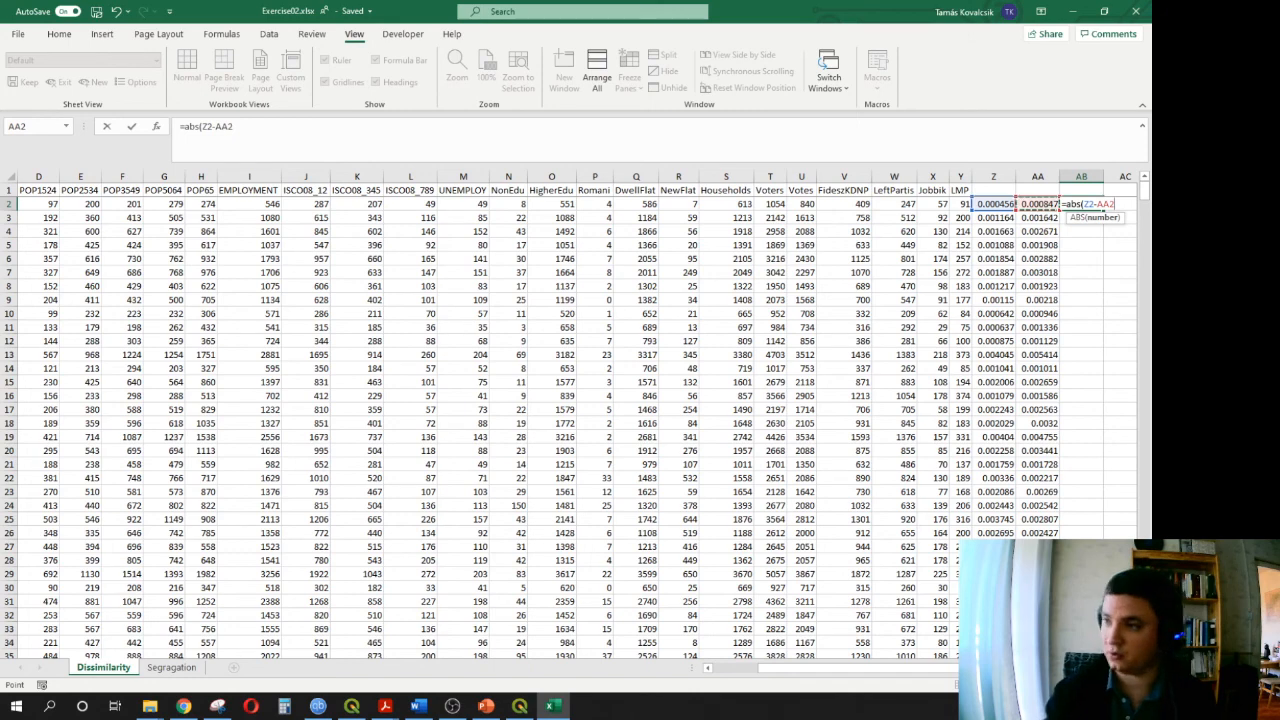
{"action": "type", "text": ")"}
{"action": "key", "text": "Return"}
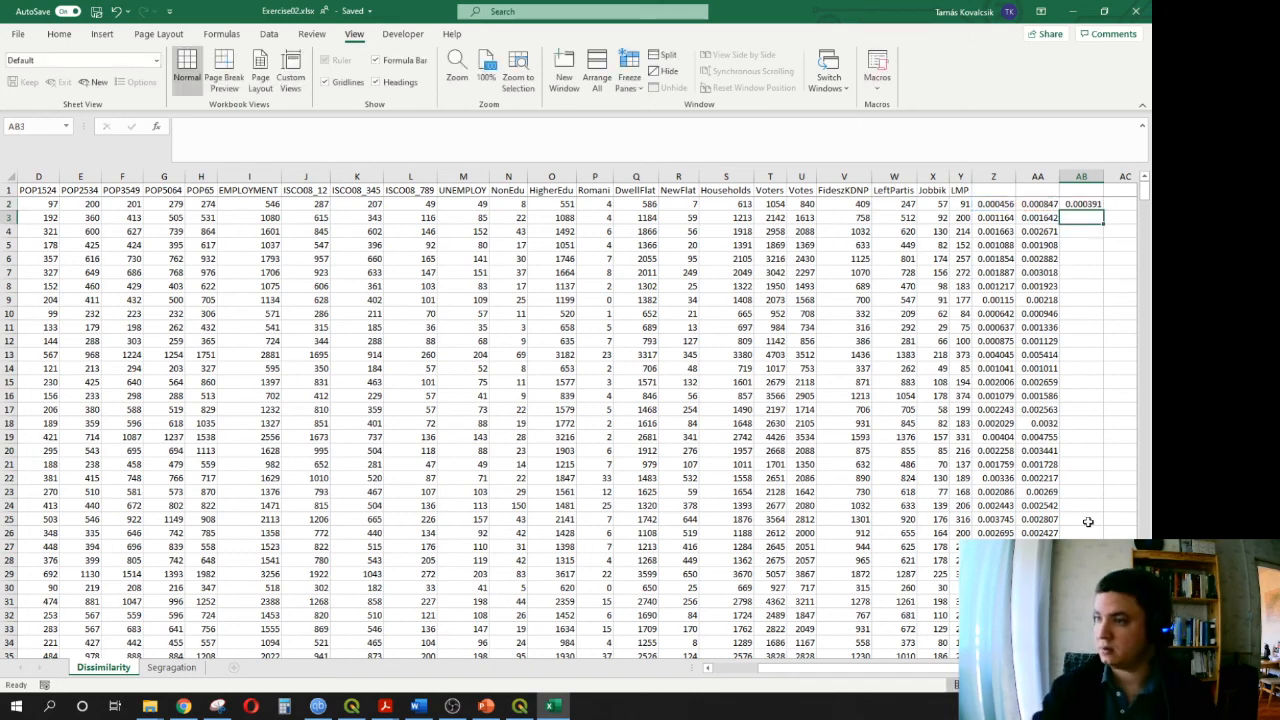
- Fill the AB2 absolute difference formula down column AB to the last data row
{"action": "left_click", "coordinate": [1090, 204]}
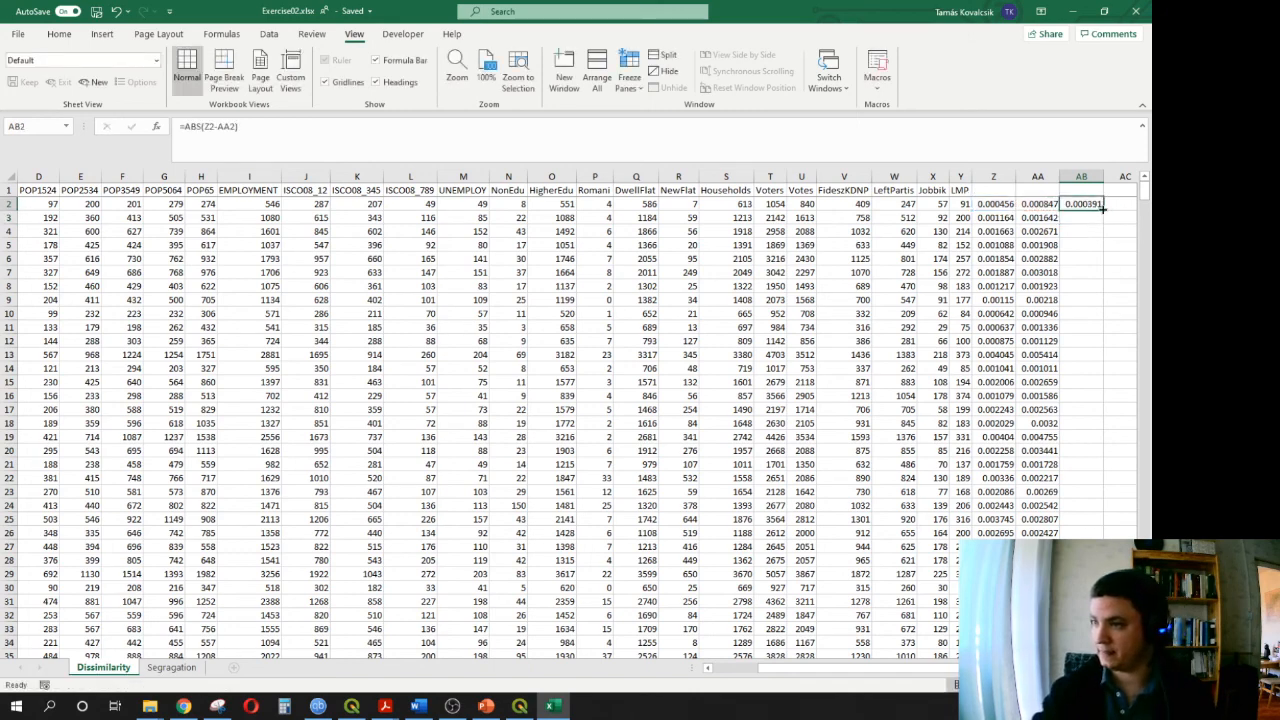
{"action": "double_click", "coordinate": [1103, 209]}
{"action": "scroll", "coordinate": [1080, 300], "scroll_direction": "down", "scroll_amount": 20}
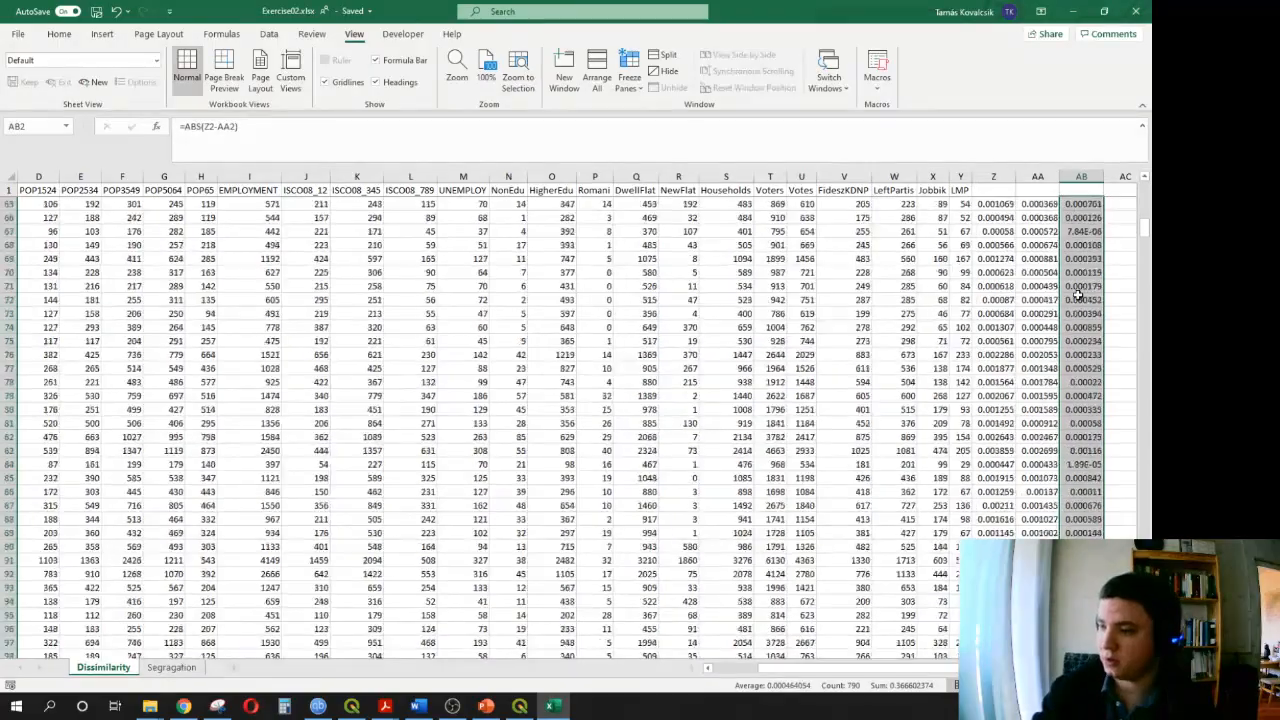
{"action": "scroll", "coordinate": [1080, 292], "scroll_direction": "down", "scroll_amount": 20}
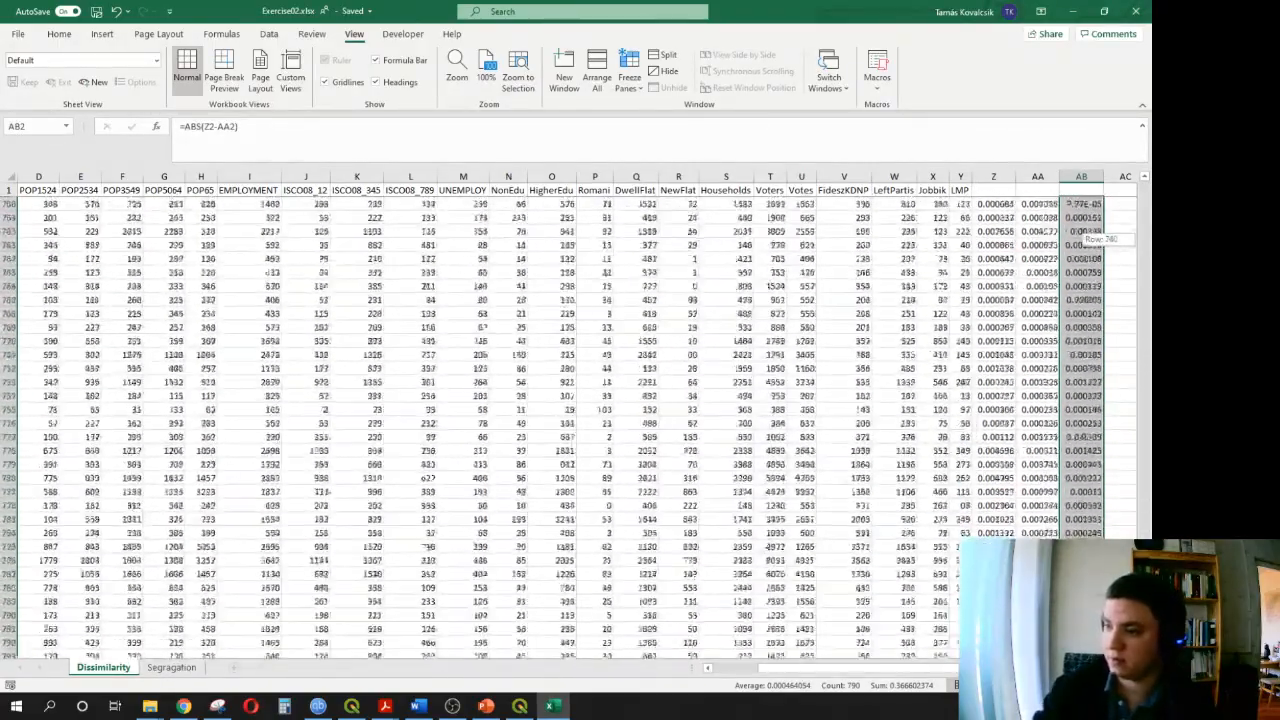
{"action": "scroll", "coordinate": [1080, 300], "scroll_direction": "down", "scroll_amount": 6}
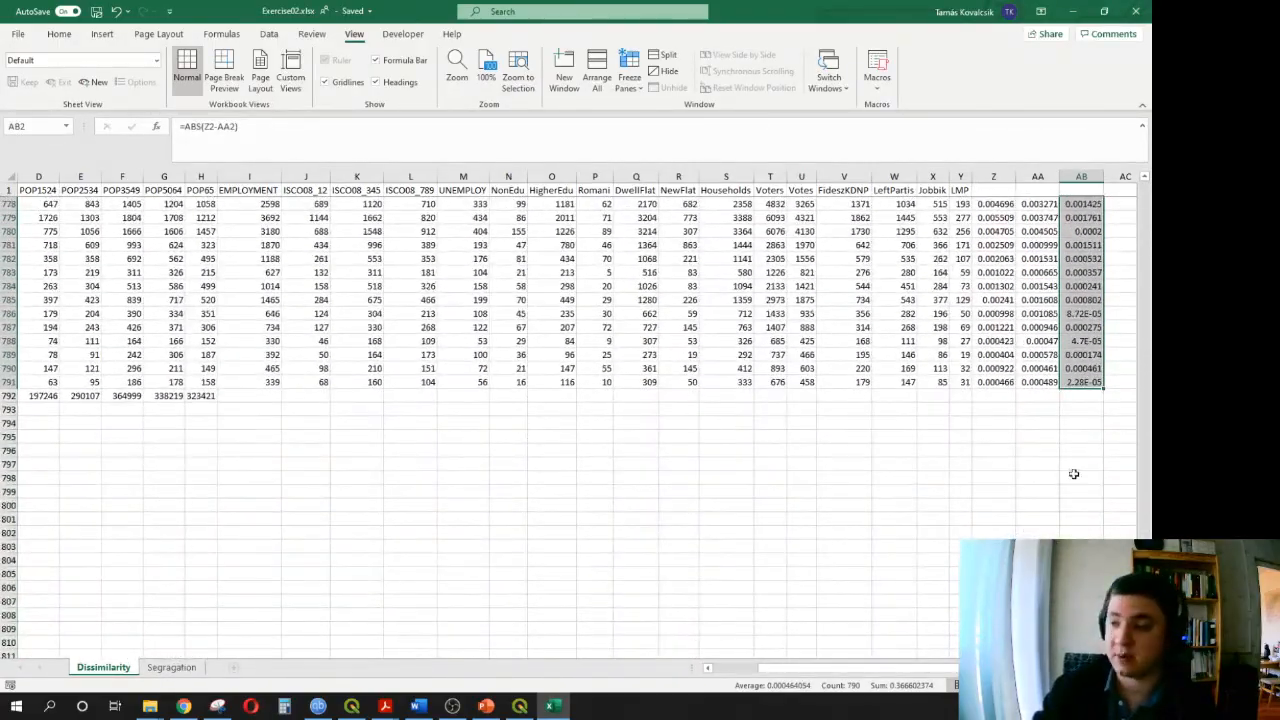
- Copy the POP65 sum formula from H792 across row 792 to AB792, and clear the unneeded sums in I792 through AA792
{"action": "left_click", "coordinate": [1083, 395]}
{"action": "left_click", "coordinate": [203, 396]}
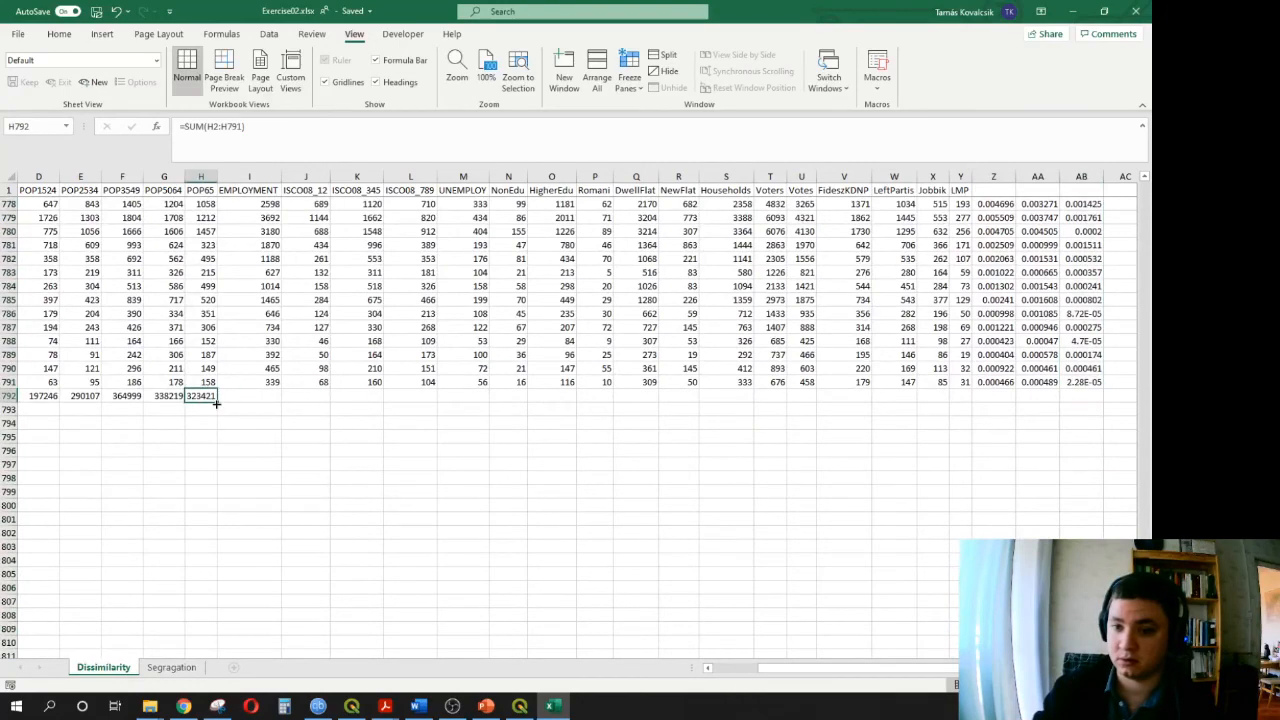
{"action": "mouse_move", "coordinate": [217, 402]}
{"action": "left_mouse_down"}
{"action": "mouse_move", "coordinate": [1104, 401]}
{"action": "mouse_move", "coordinate": [233, 396]}
{"action": "left_mouse_up"}
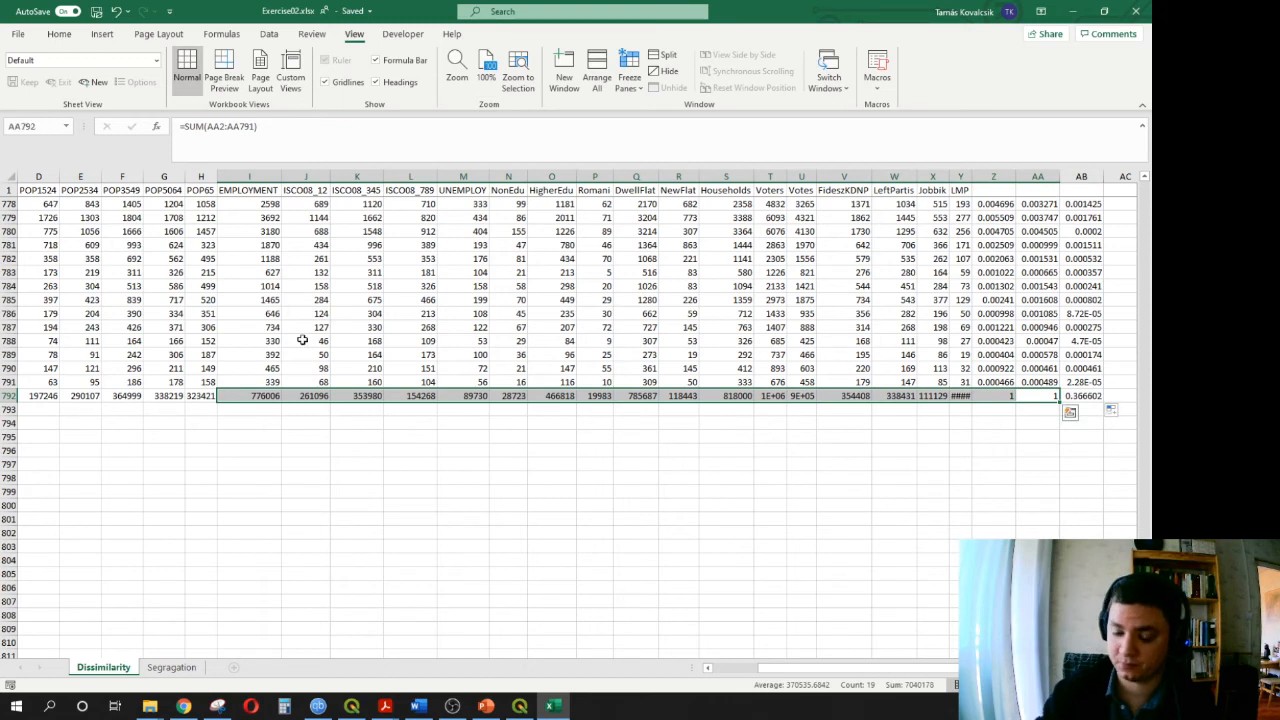
{"action": "key", "text": "Delete"}
{"action": "left_click", "coordinate": [1086, 397]}
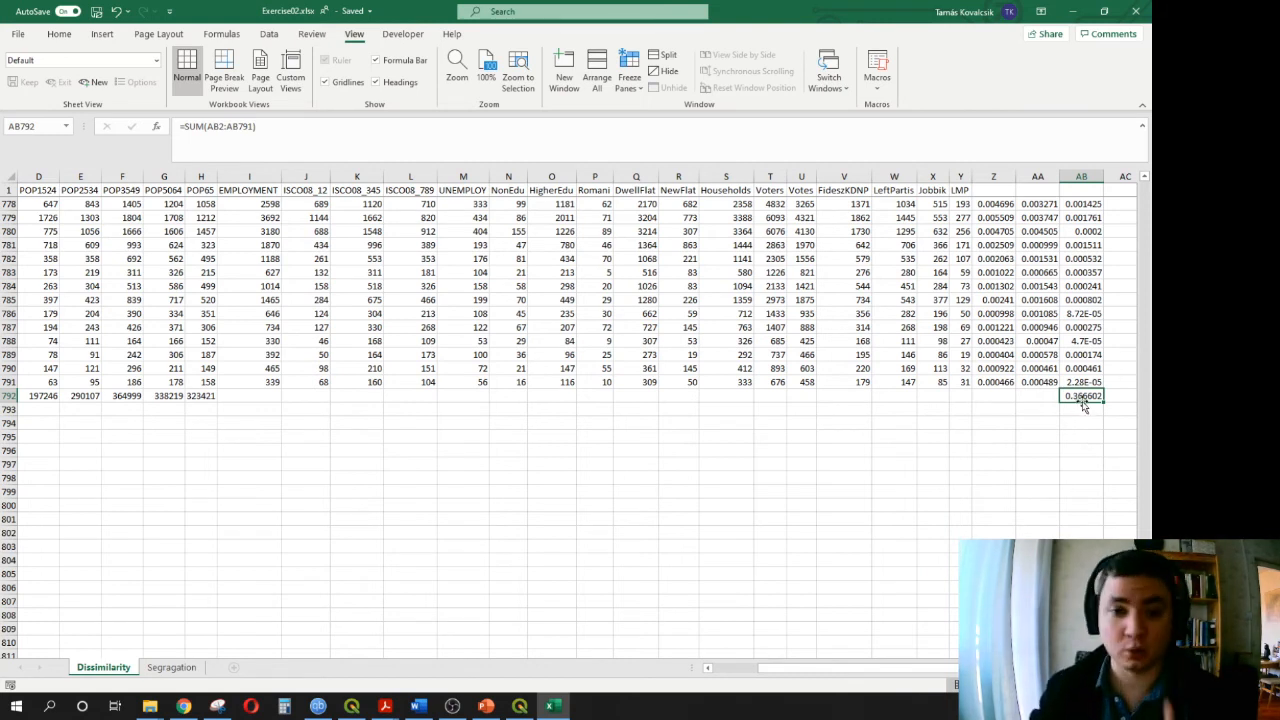
- Recheck the index formula in PowerPoint, return to Excel, and halve the summed differences in cell AB793 with =AB792/2
{"action": "left_click", "coordinate": [486, 706]}
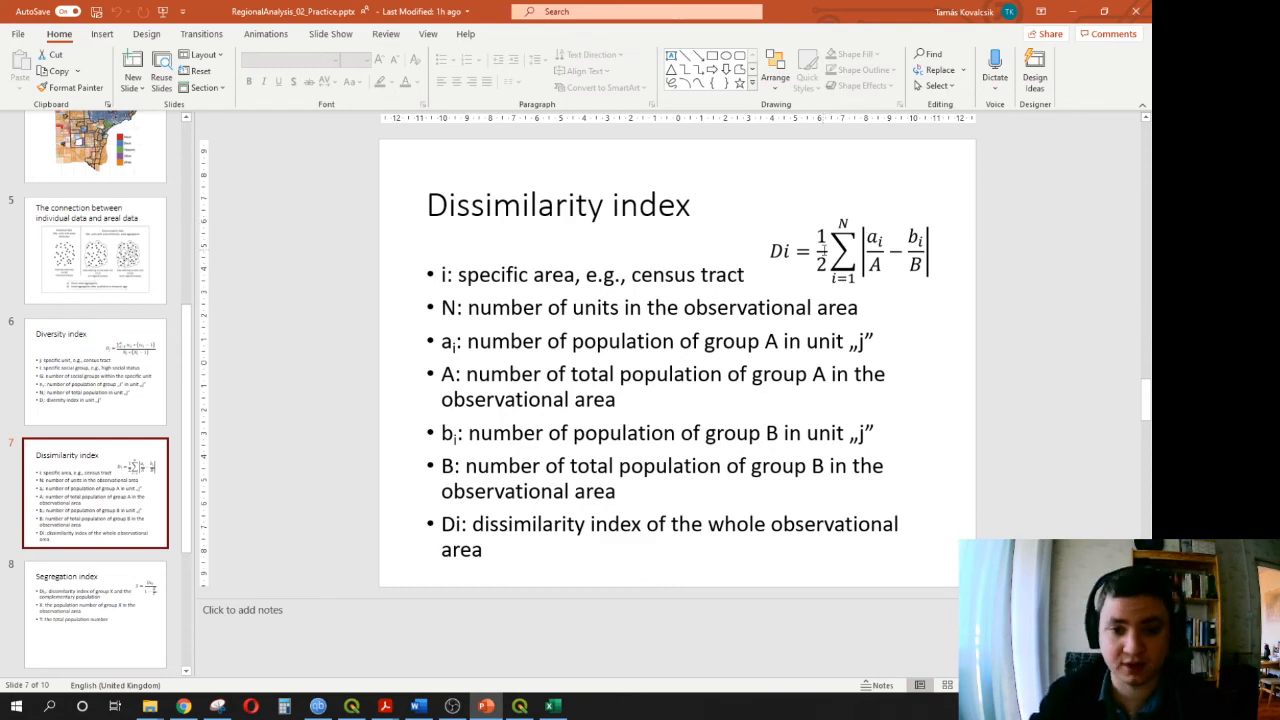
{"action": "left_click", "coordinate": [1072, 11]}
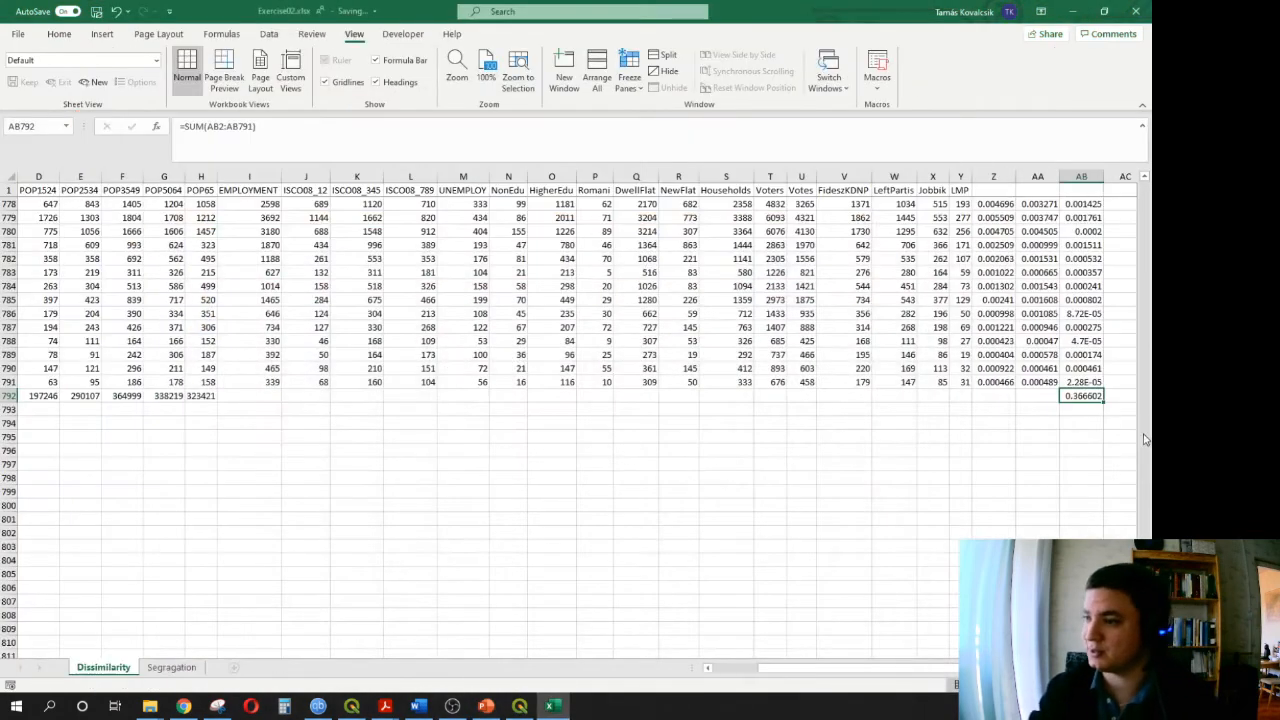
{"action": "left_click", "coordinate": [1087, 409]}
{"action": "type", "text": "="}
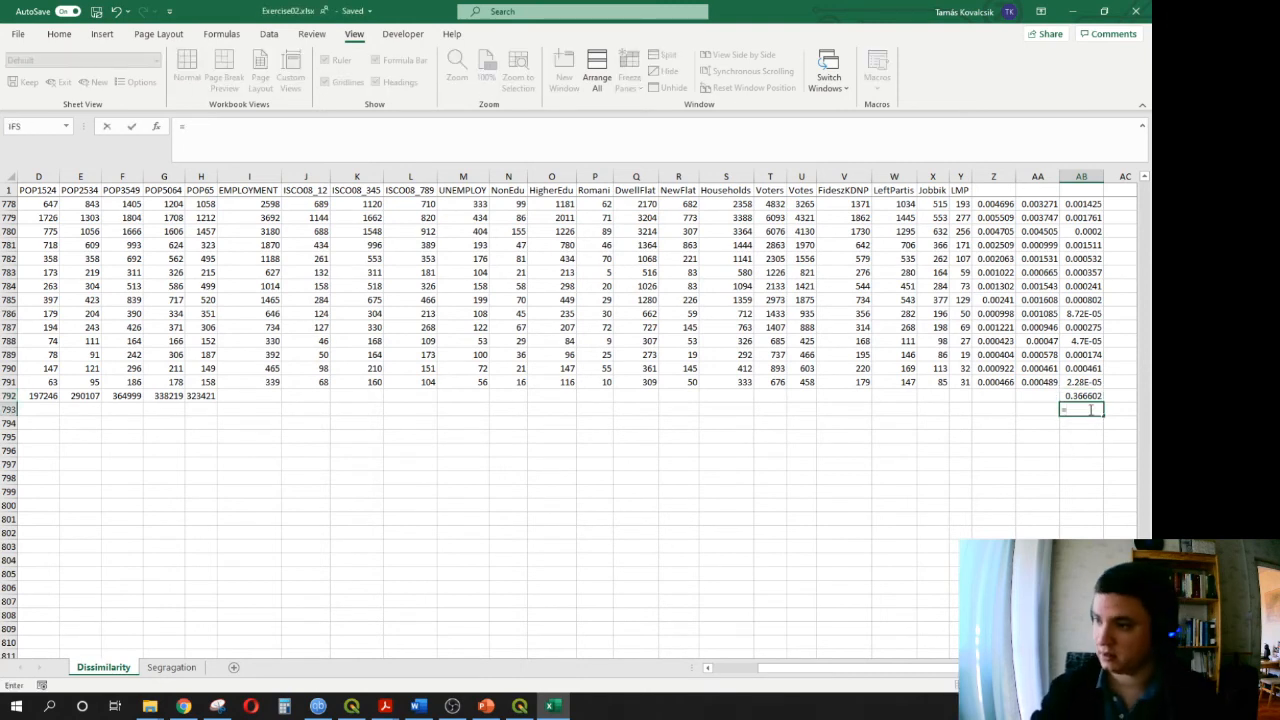
{"action": "left_click", "coordinate": [1084, 393]}
{"action": "type", "text": "/"}
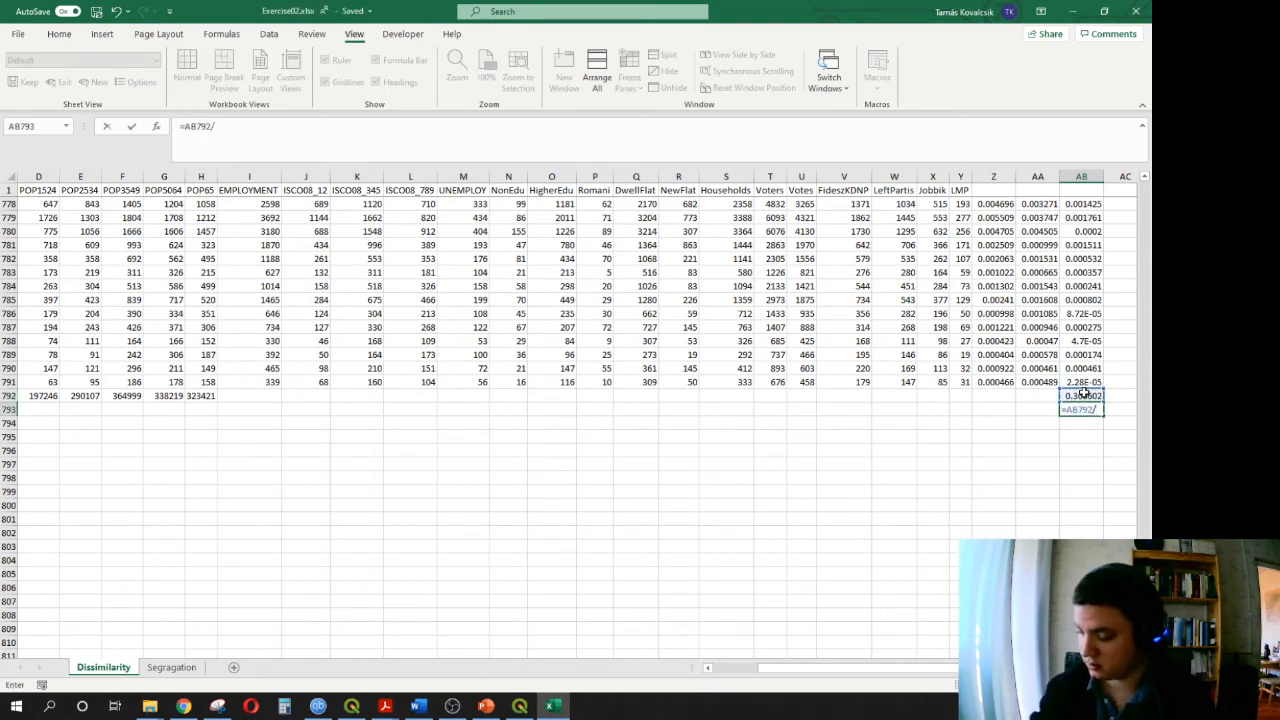
{"action": "type", "text": "2"}
{"action": "key", "text": "Return"}
{"action": "key", "text": "Up"}
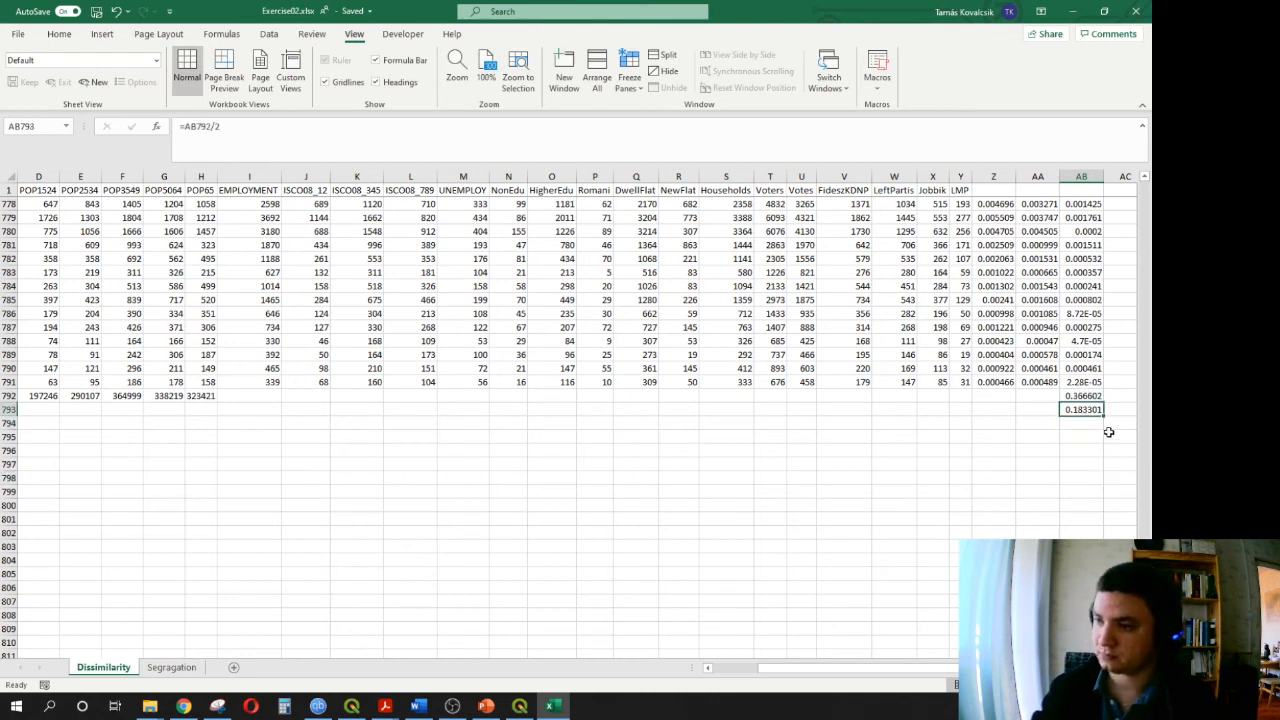
- Enlarge the font of the dissimilarity index result in cell AB793 to size 14
{"action": "left_click", "coordinate": [66, 36]}
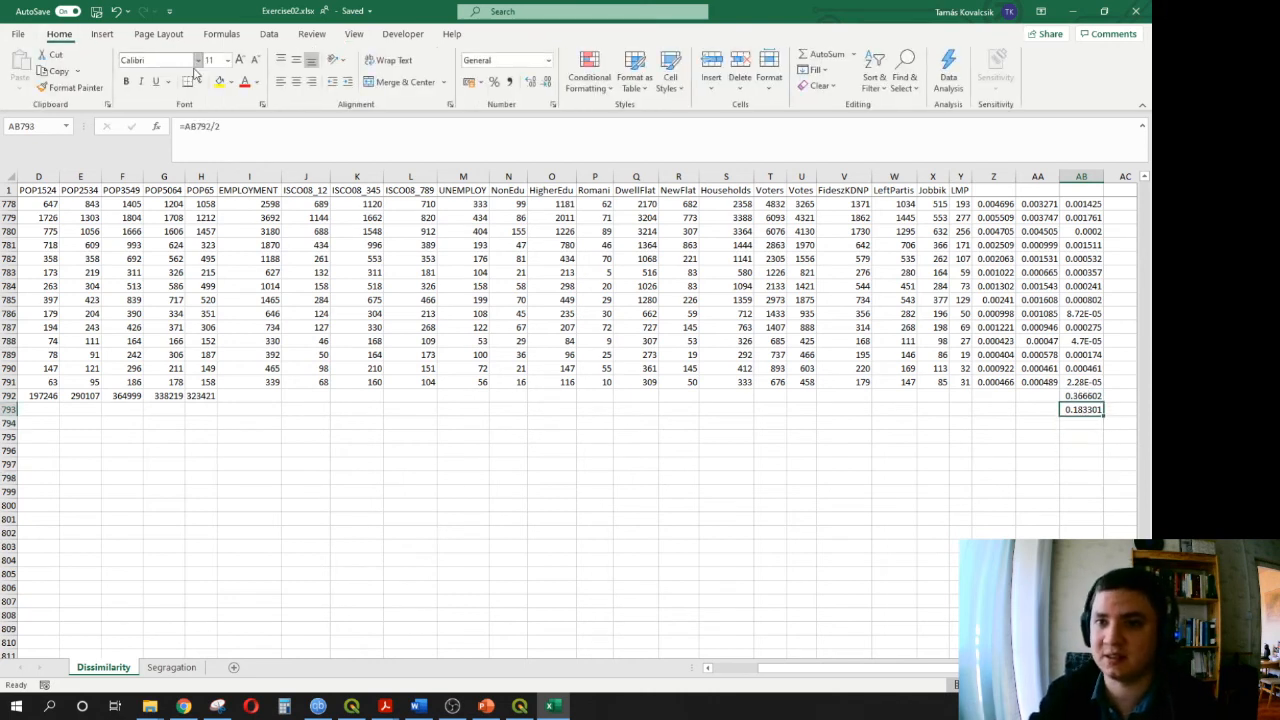
{"action": "left_click", "coordinate": [240, 61]}
{"action": "left_click", "coordinate": [240, 61]}
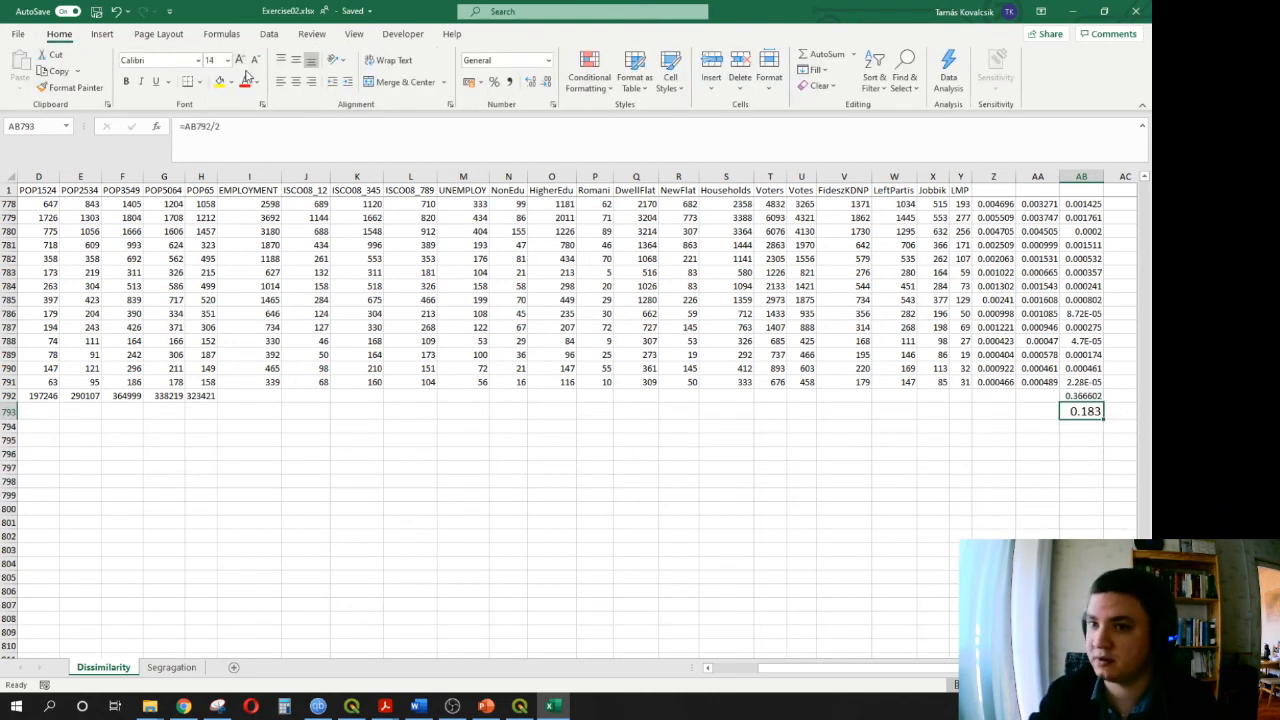
- Enlarge the font of the dissimilarity index result in cell AB793 to size 18
{"action": "left_click", "coordinate": [240, 61]}
{"action": "left_click", "coordinate": [932, 457]}
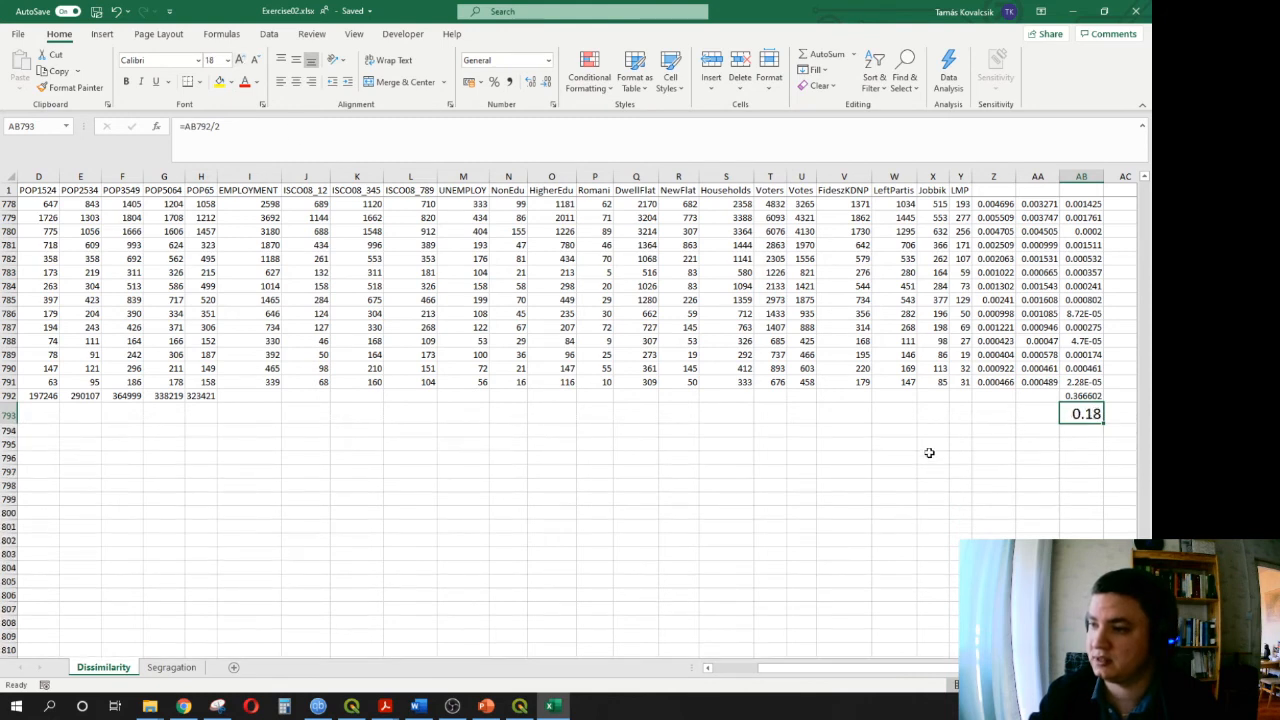
{"action": "left_click", "coordinate": [1088, 414]}
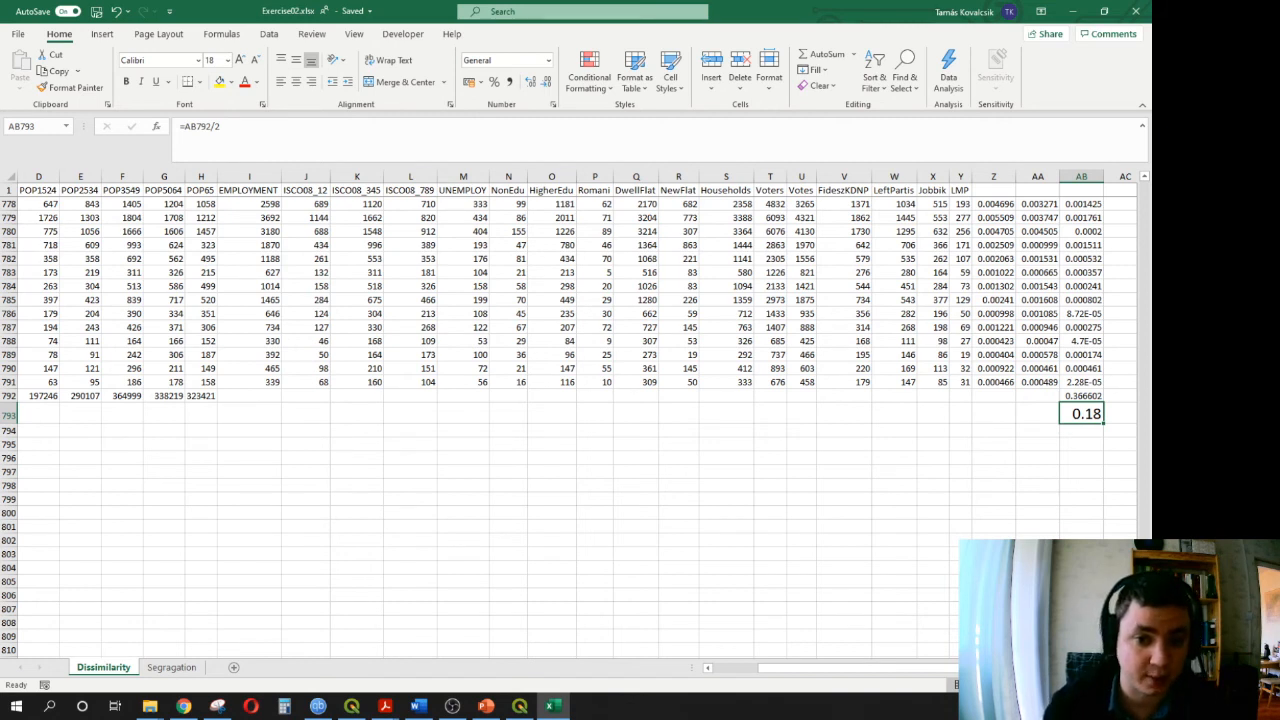
{"action": "left_click", "coordinate": [319, 398]}
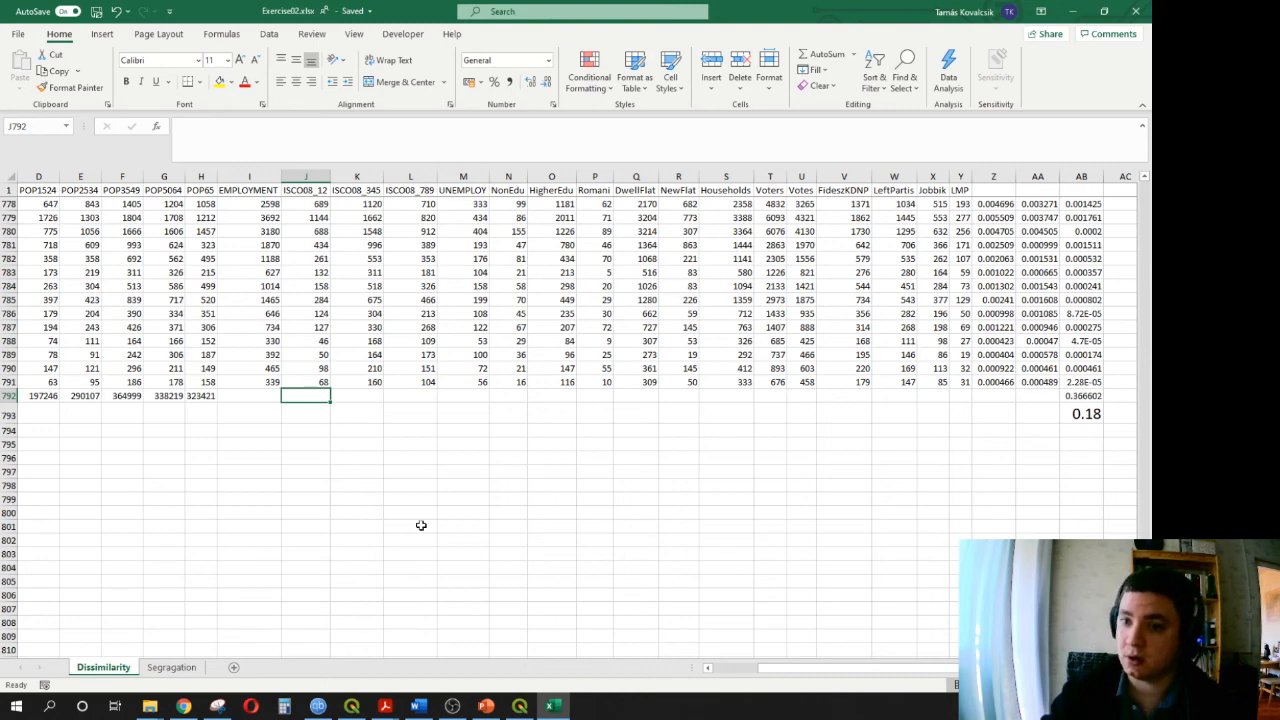
- Switch to PowerPoint to read the Segregation index formula on slide 8, and return to Excel
{"action": "left_click", "coordinate": [485, 704]}
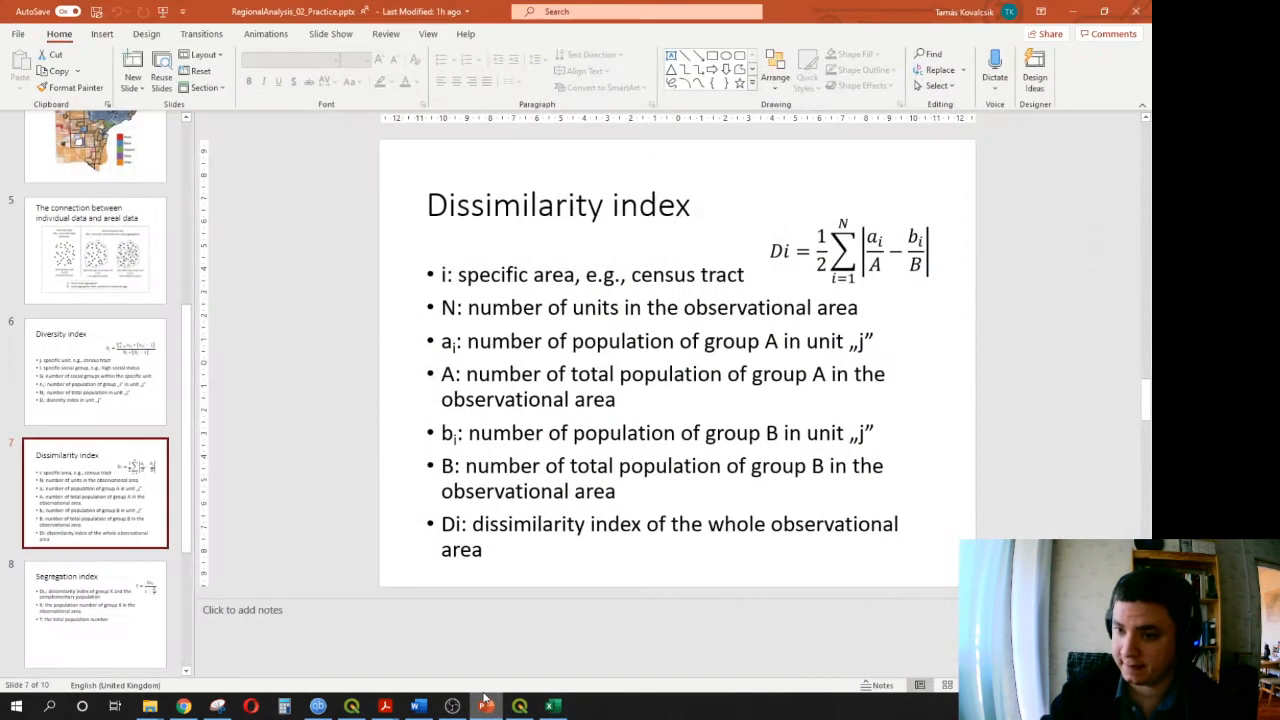
{"action": "left_click", "coordinate": [115, 645]}
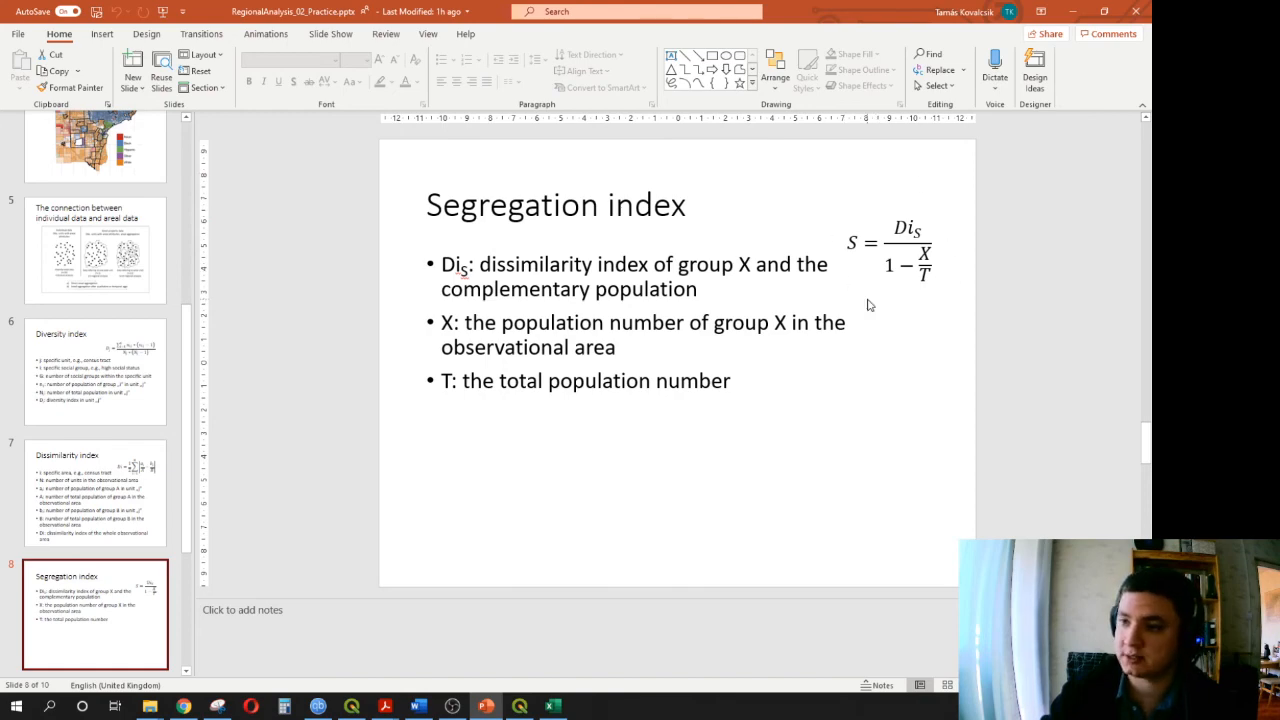
{"action": "left_click", "coordinate": [1074, 12]}
- Insert a blank sheet column K between the ISCO08_12 and ISCO08_345 columns
{"action": "scroll", "coordinate": [914, 480], "scroll_direction": "up", "scroll_amount": 7}
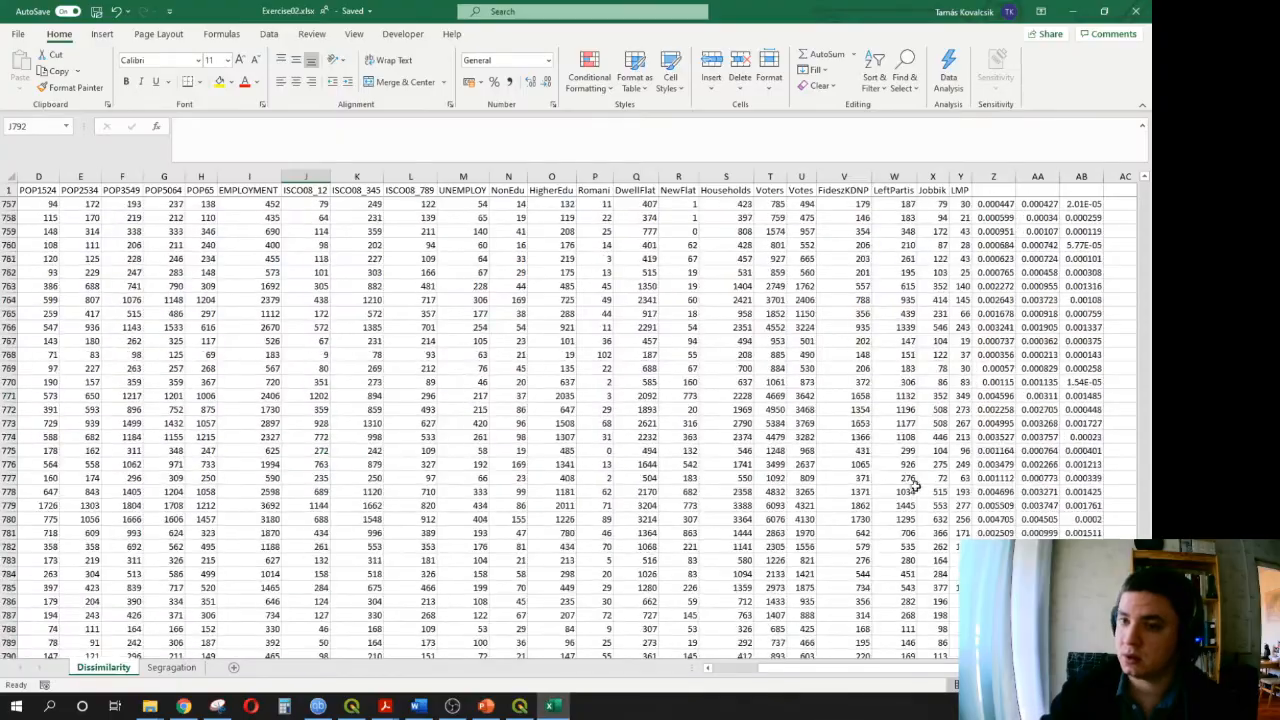
{"action": "left_click_drag", "start_coordinate": [1143, 330], "coordinate": [1143, 190]}
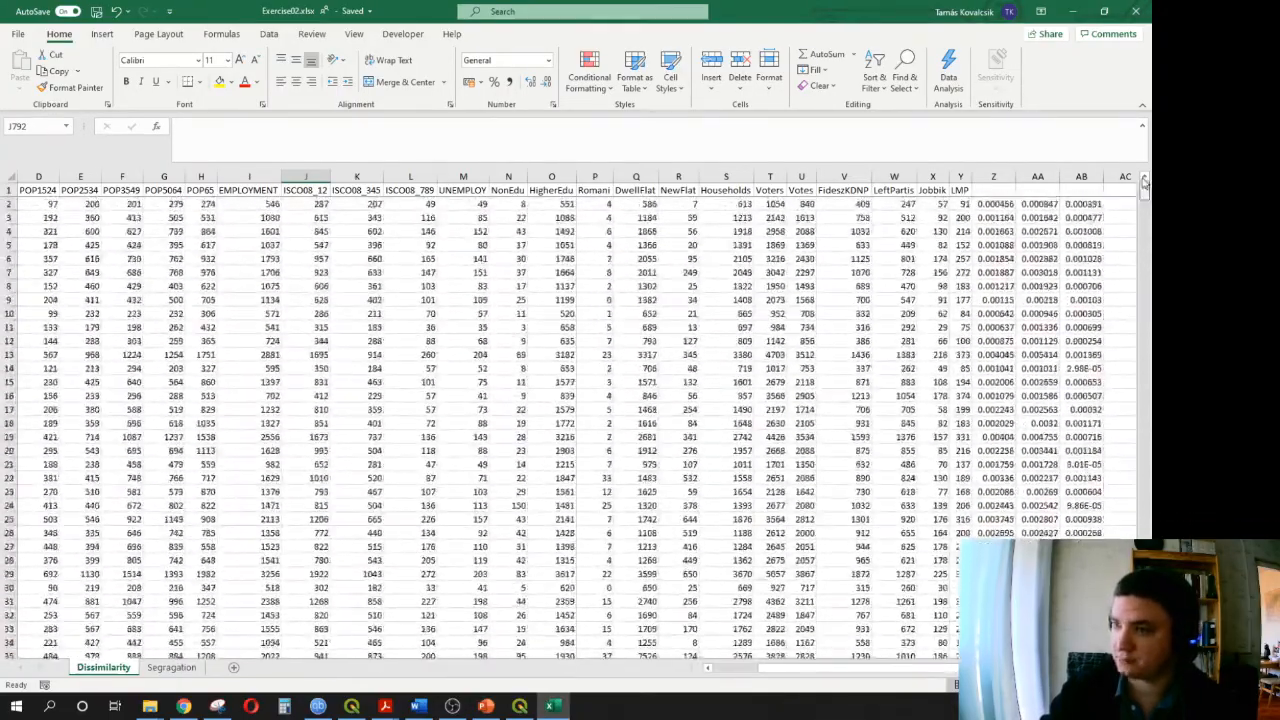
{"action": "left_click", "coordinate": [360, 205]}
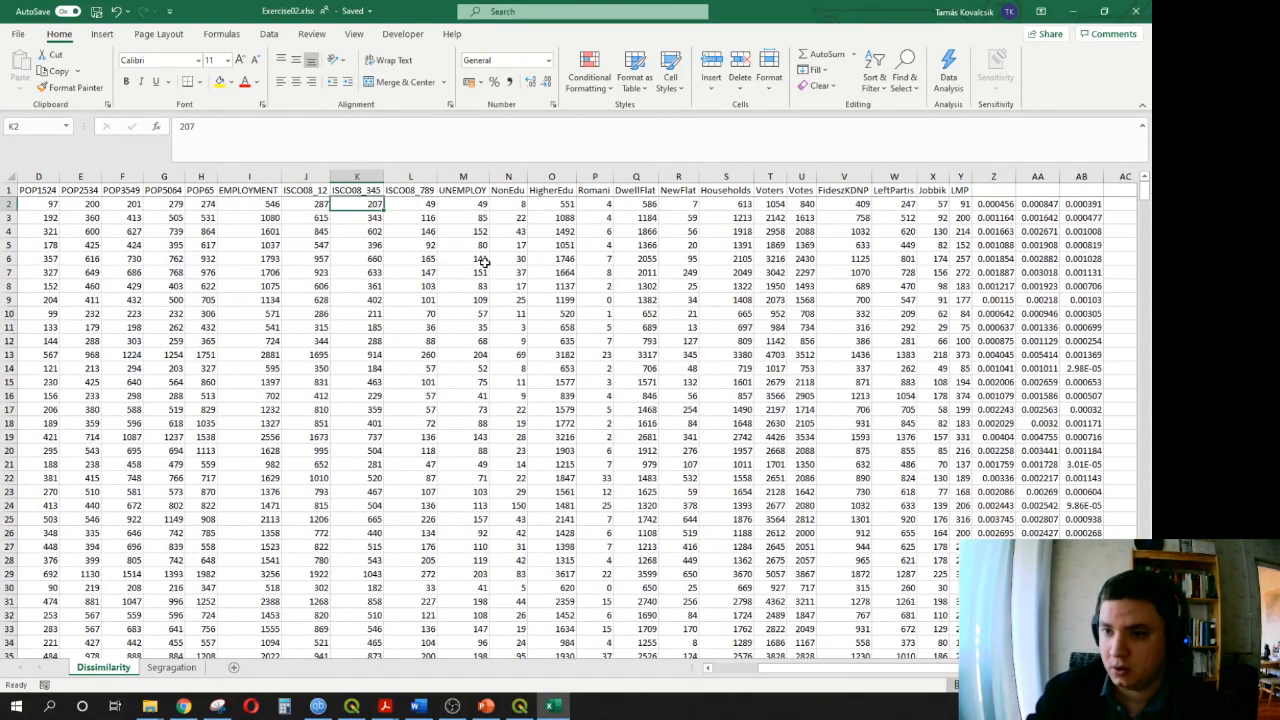
{"action": "left_click", "coordinate": [710, 88]}
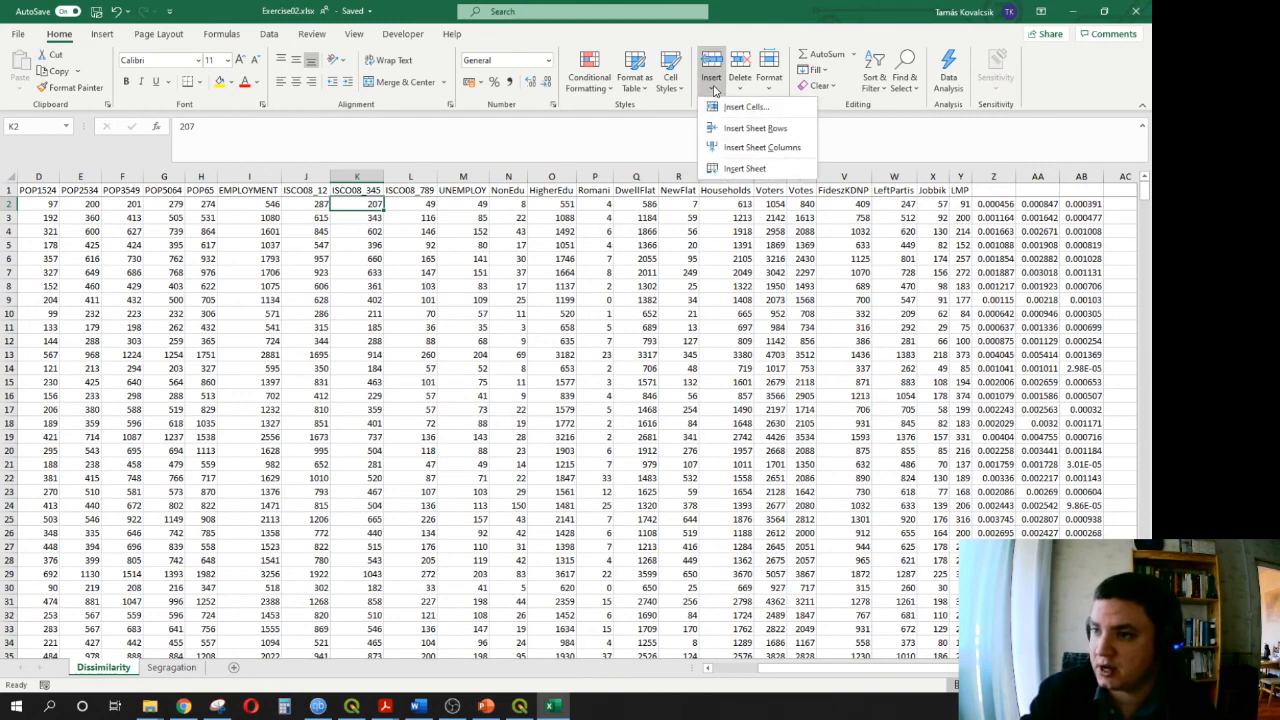
{"action": "left_click", "coordinate": [745, 150]}
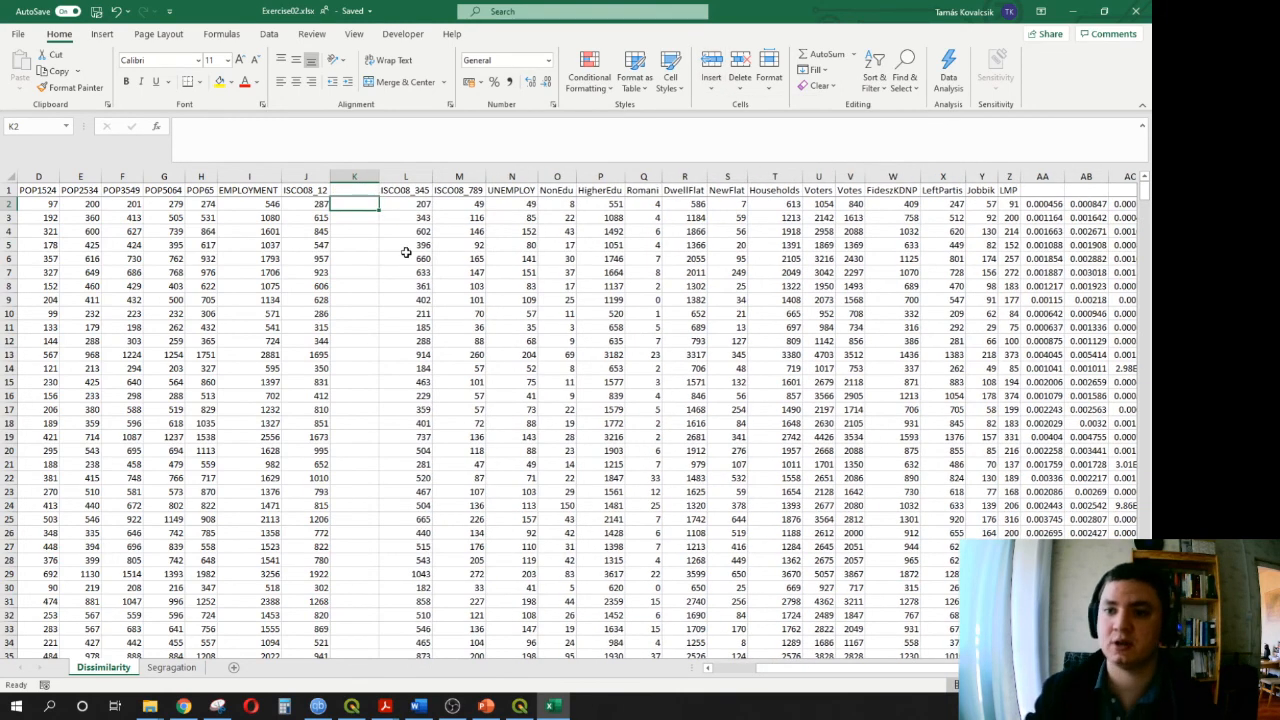
- Compute the complementary population in K2 by subtracting ISCO08_12 from EMPLOYMENT with =I2-J2
{"action": "type", "text": "="}
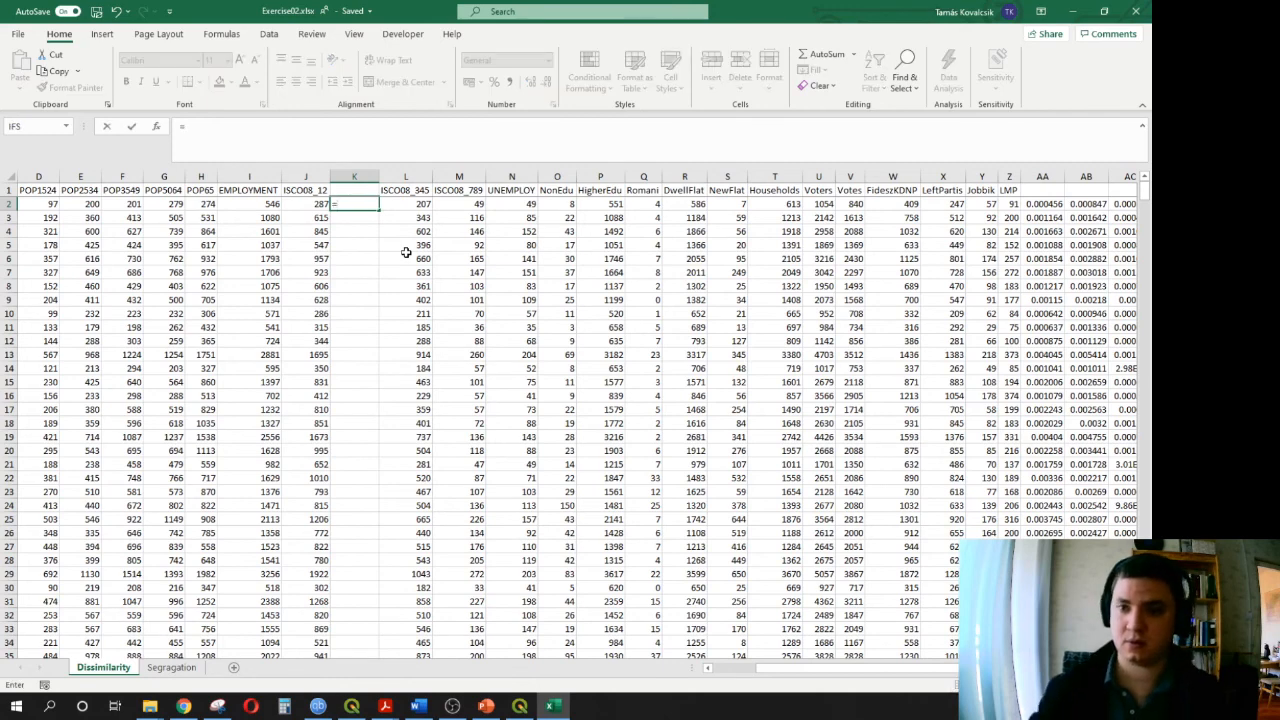
{"action": "left_click", "coordinate": [308, 205]}
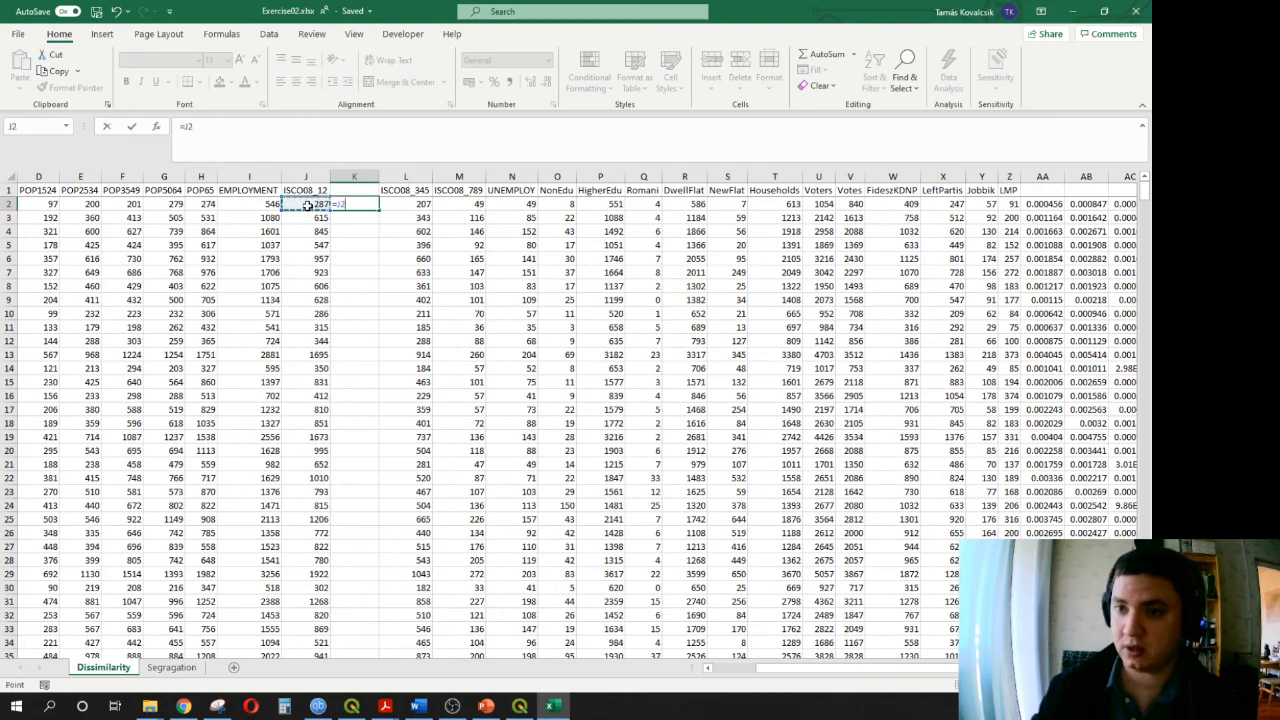
{"action": "left_click", "coordinate": [254, 208]}
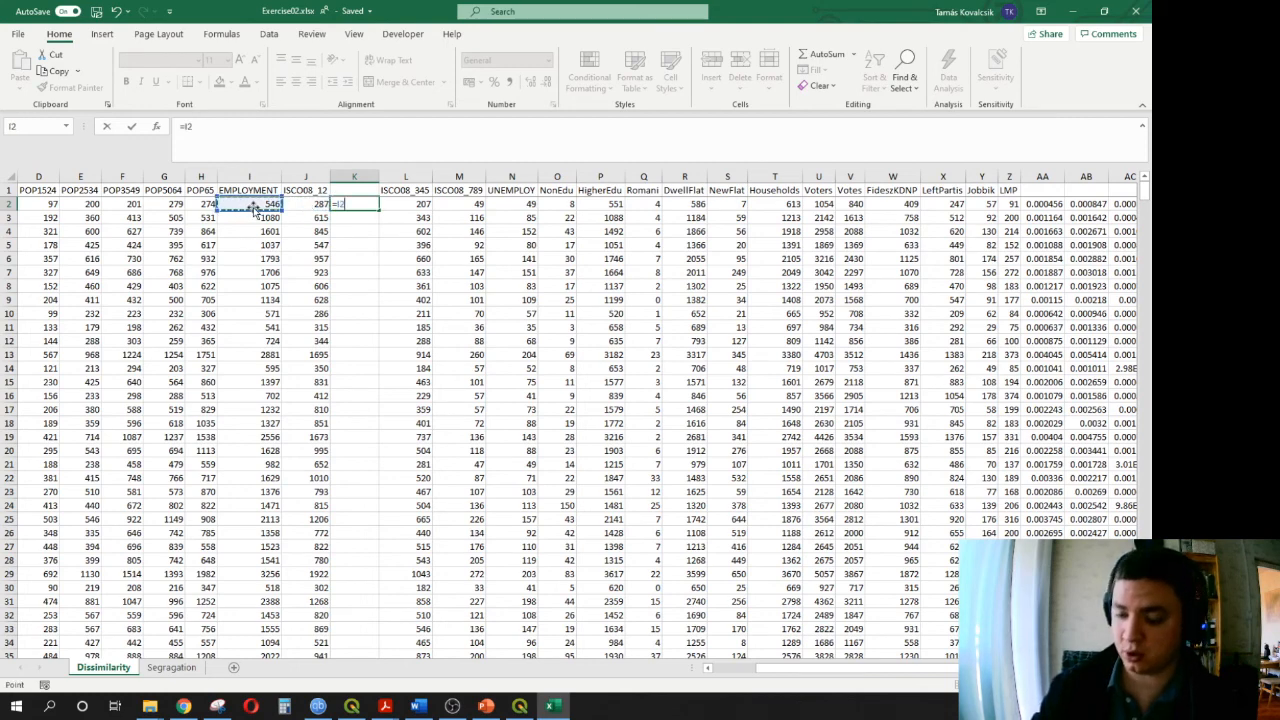
{"action": "type", "text": "-"}
{"action": "left_click", "coordinate": [312, 206]}
{"action": "key", "text": "Return"}
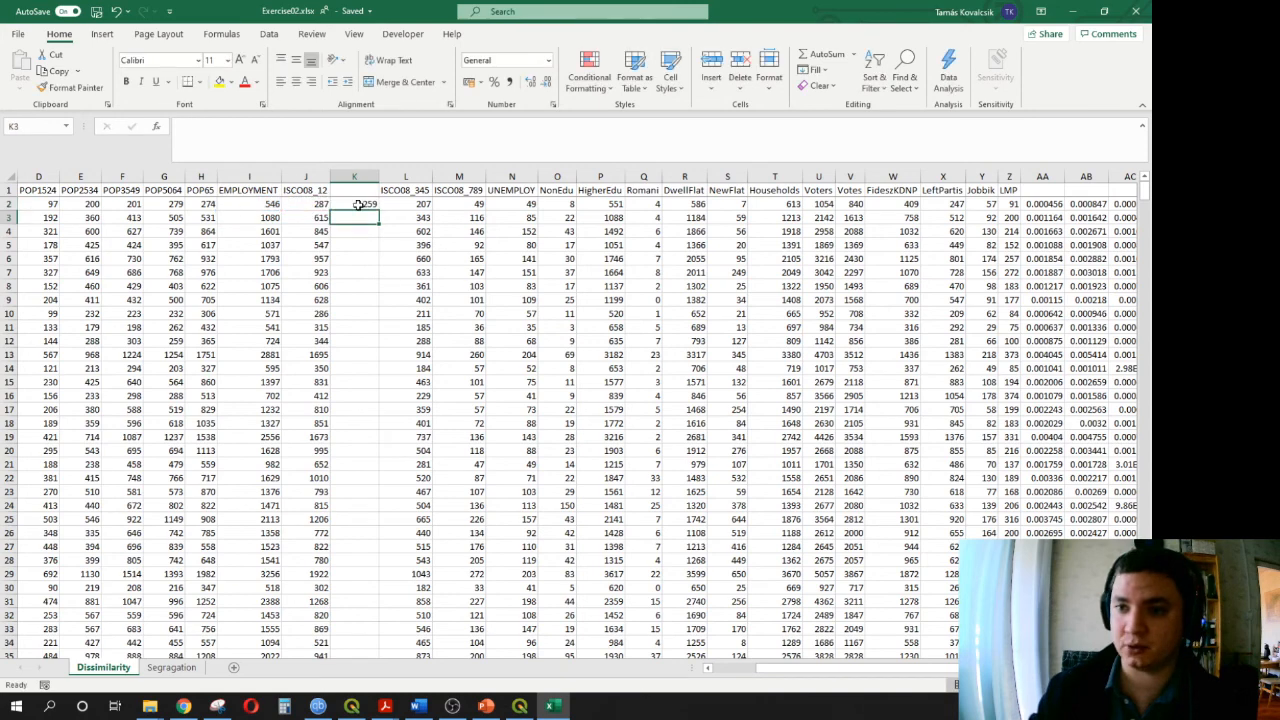
- Fill the K2 difference formula down column K to the last data row
{"action": "left_click", "coordinate": [359, 205]}
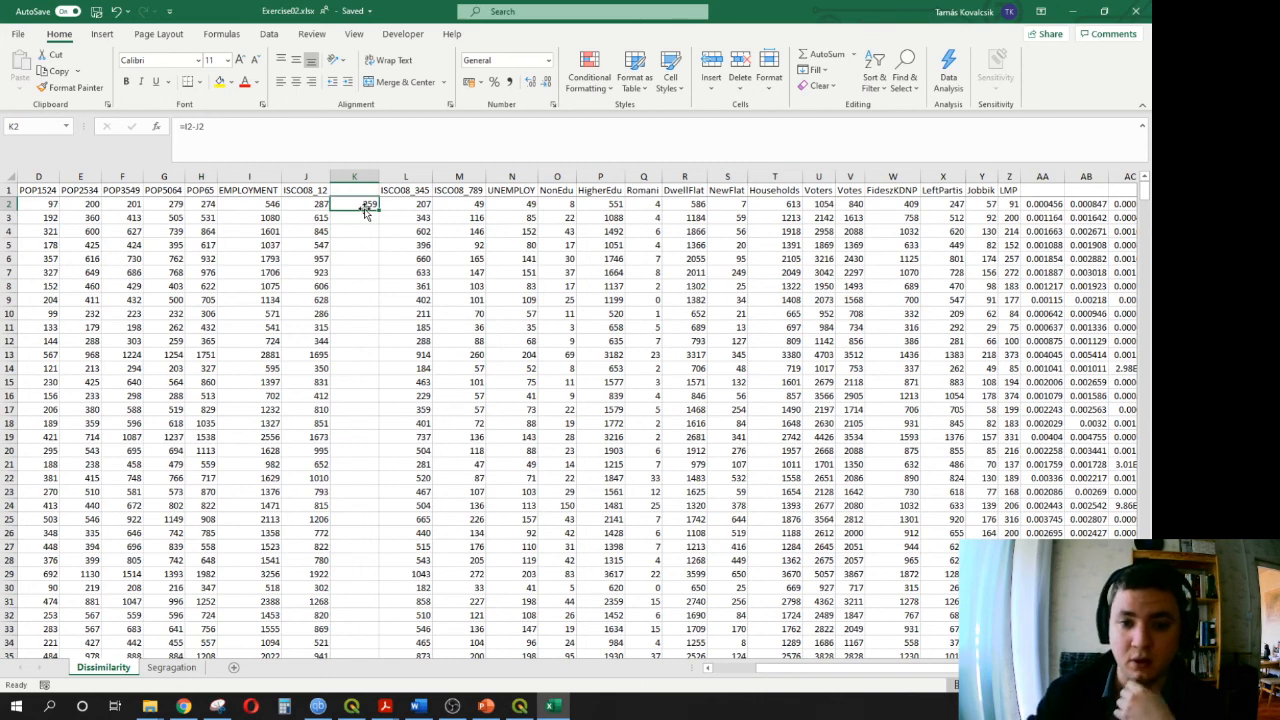
{"action": "double_click", "coordinate": [379, 212]}
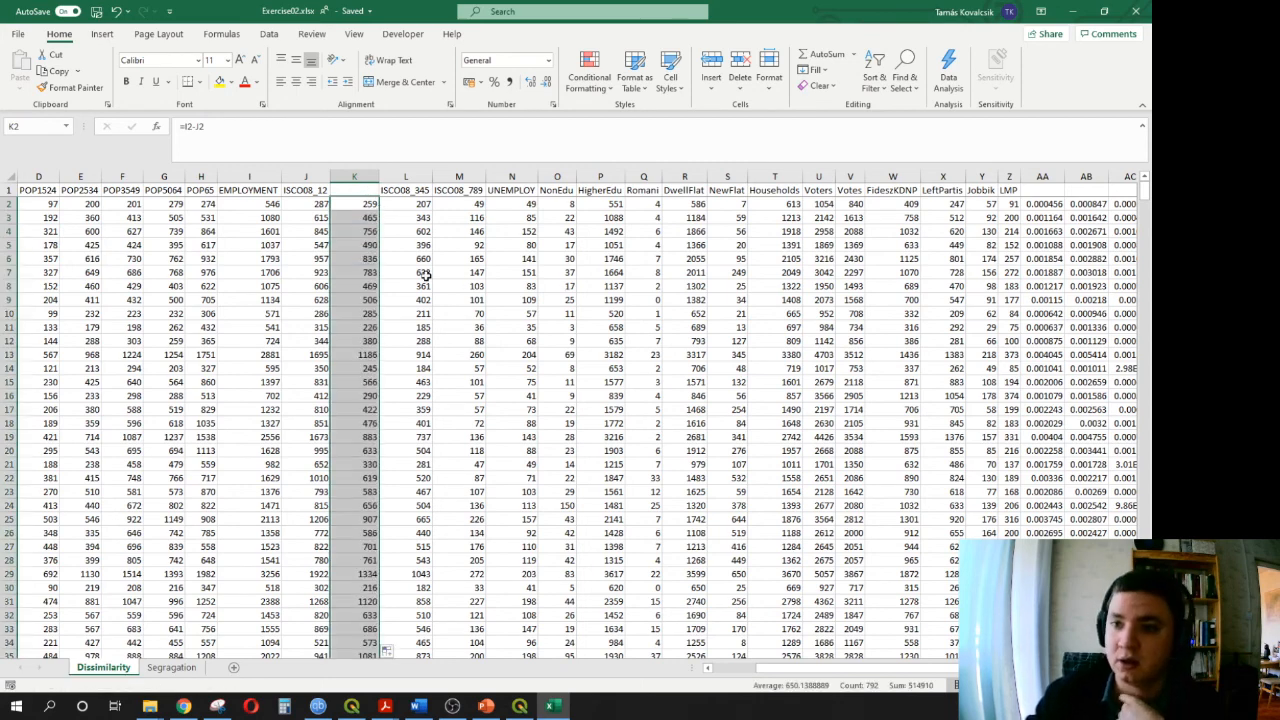
{"action": "left_click", "coordinate": [368, 190]}
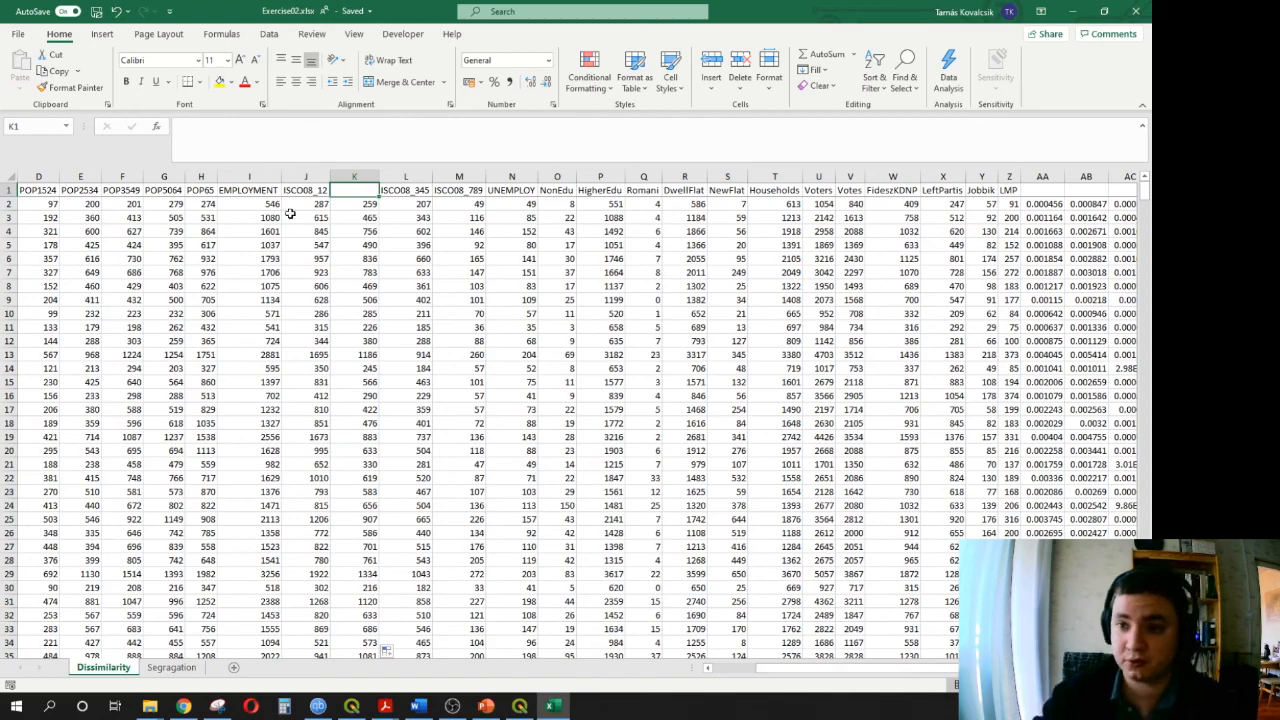
{"action": "left_click", "coordinate": [348, 204]}
{"action": "left_click_drag", "start_coordinate": [312, 205], "coordinate": [312, 218]}
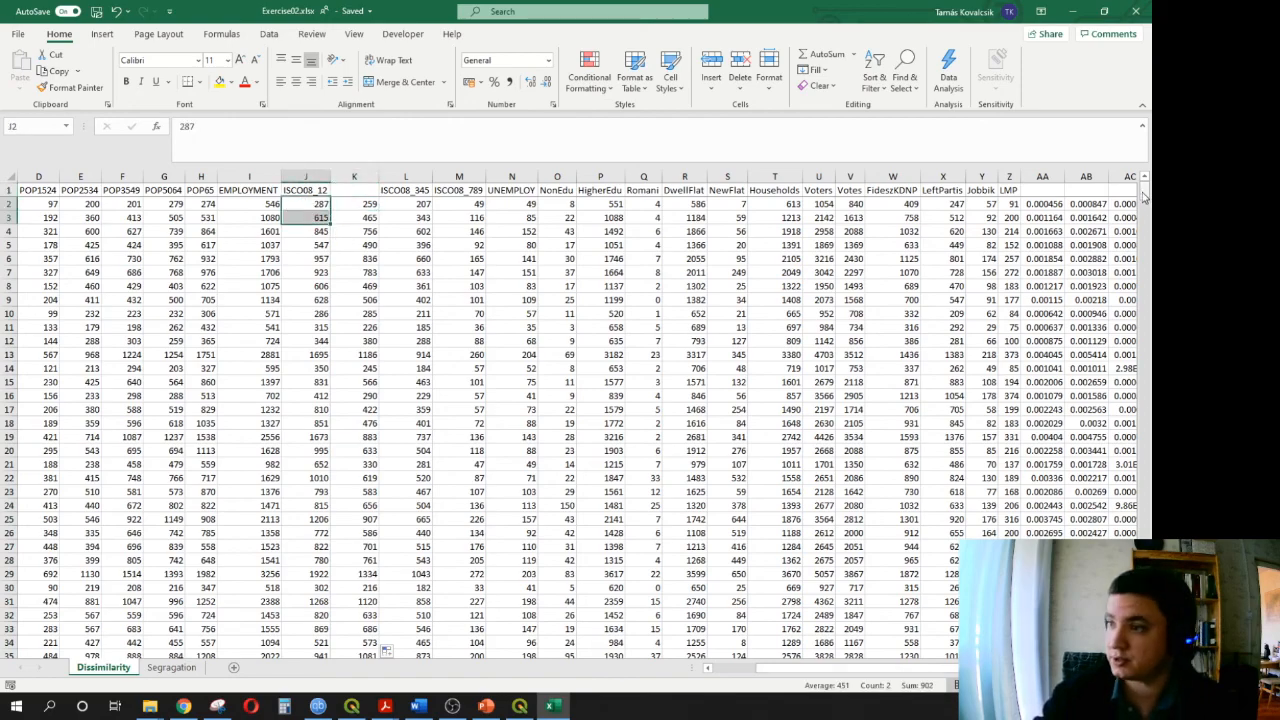
- Copy the POP65 sum formula from H792 across row 792 to K792, and clear the stray value in K793
{"action": "left_click_drag", "start_coordinate": [1145, 195], "coordinate": [1145, 200]}
{"action": "scroll", "coordinate": [446, 386], "scroll_direction": "down", "scroll_amount": 10}
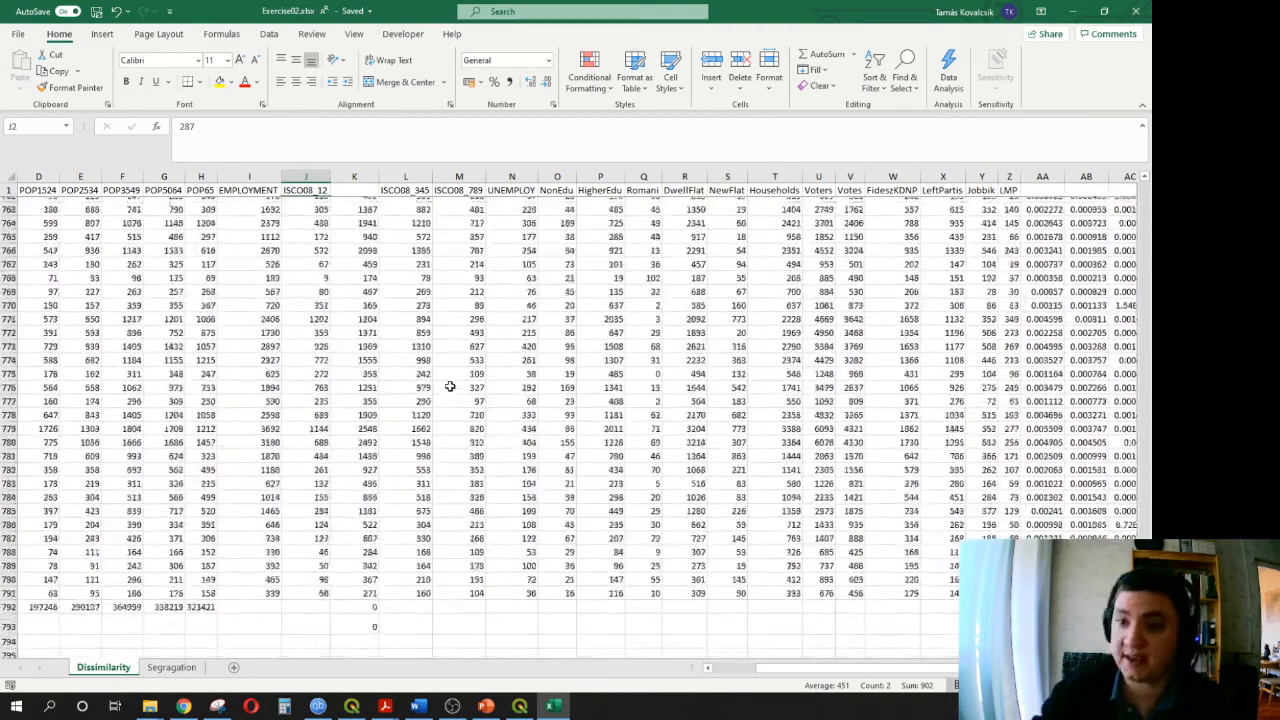
{"action": "left_click", "coordinate": [210, 465]}
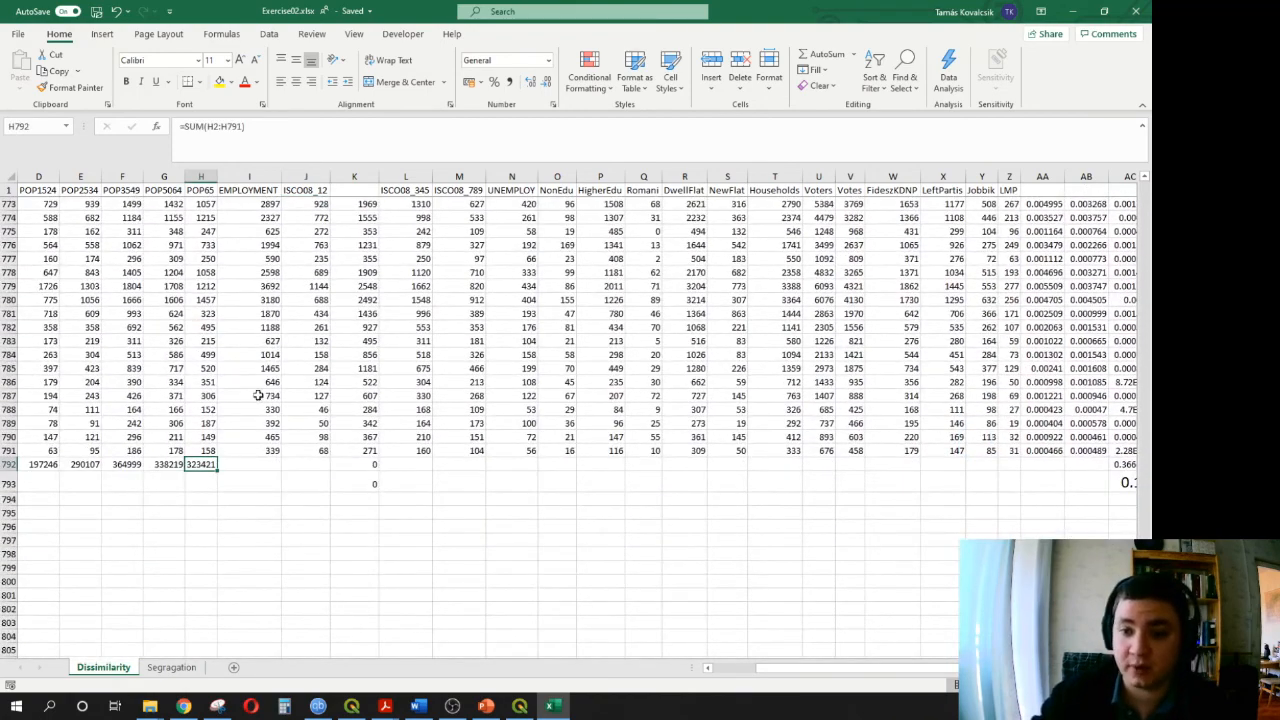
{"action": "left_click_drag", "start_coordinate": [218, 469], "coordinate": [378, 475]}
{"action": "left_click", "coordinate": [358, 464]}
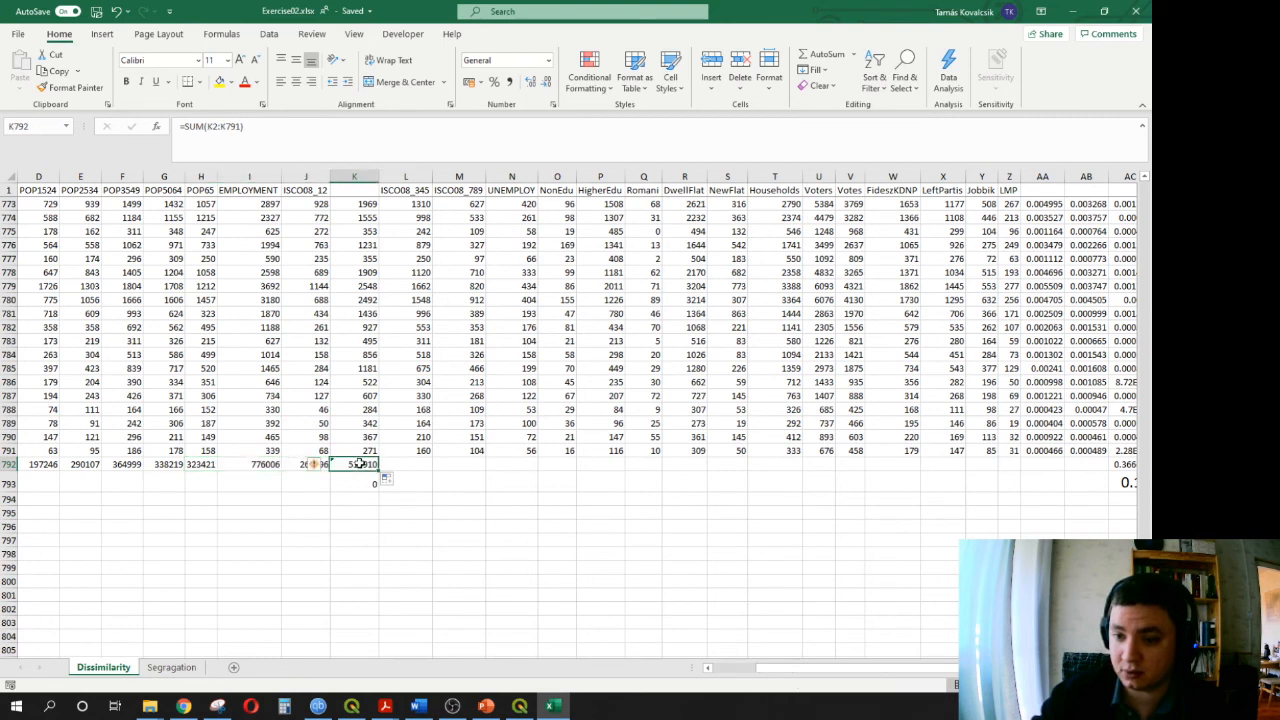
{"action": "left_click", "coordinate": [360, 483]}
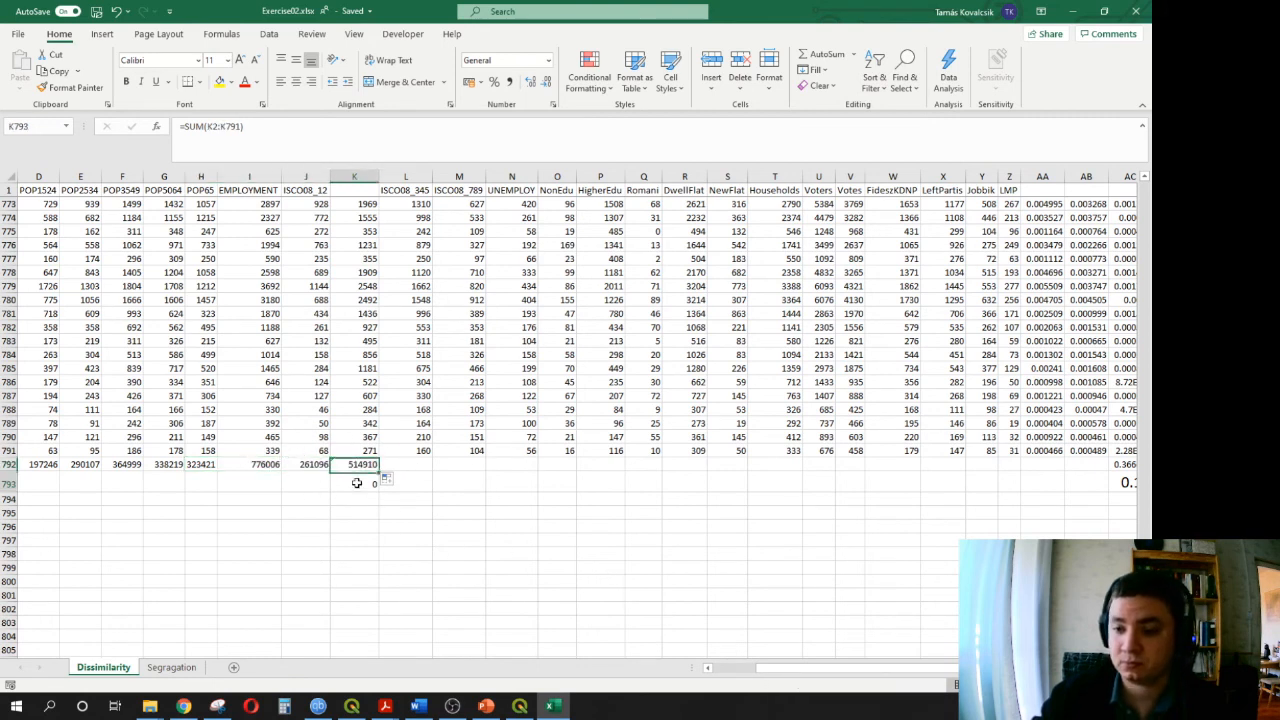
{"action": "left_click", "coordinate": [494, 526]}
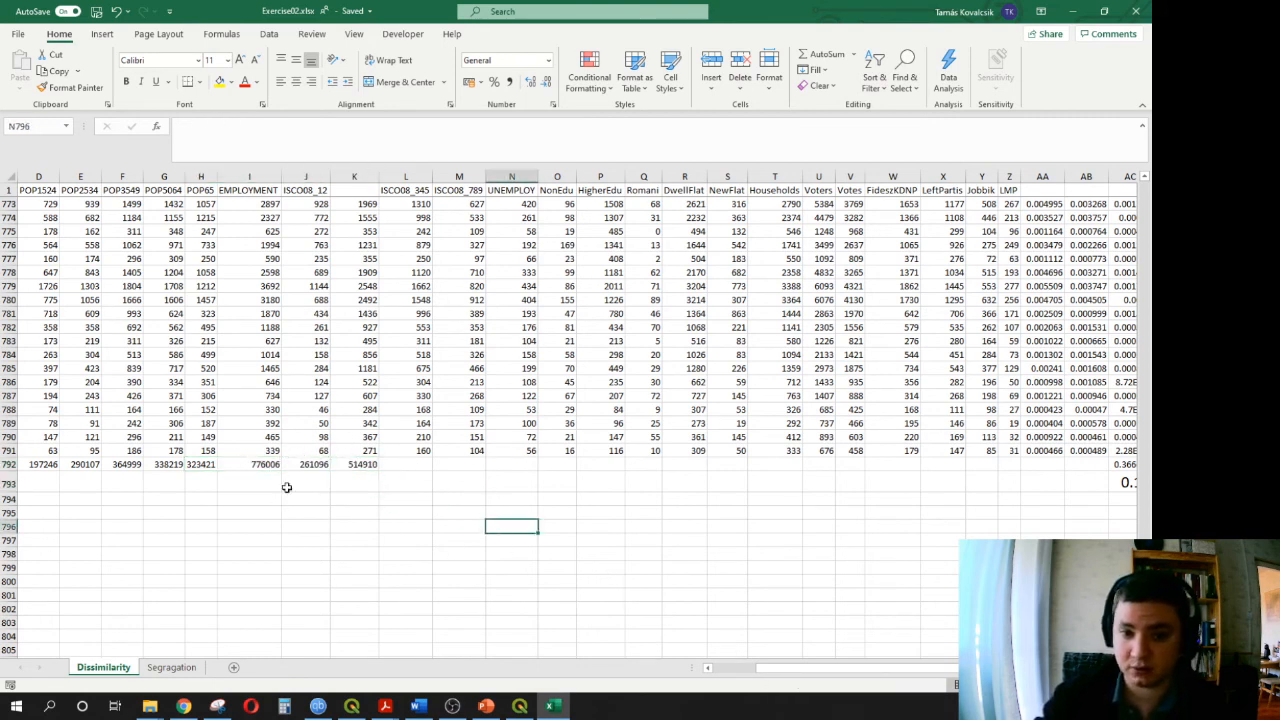
{"action": "left_click", "coordinate": [313, 466]}
{"action": "left_click", "coordinate": [355, 465]}
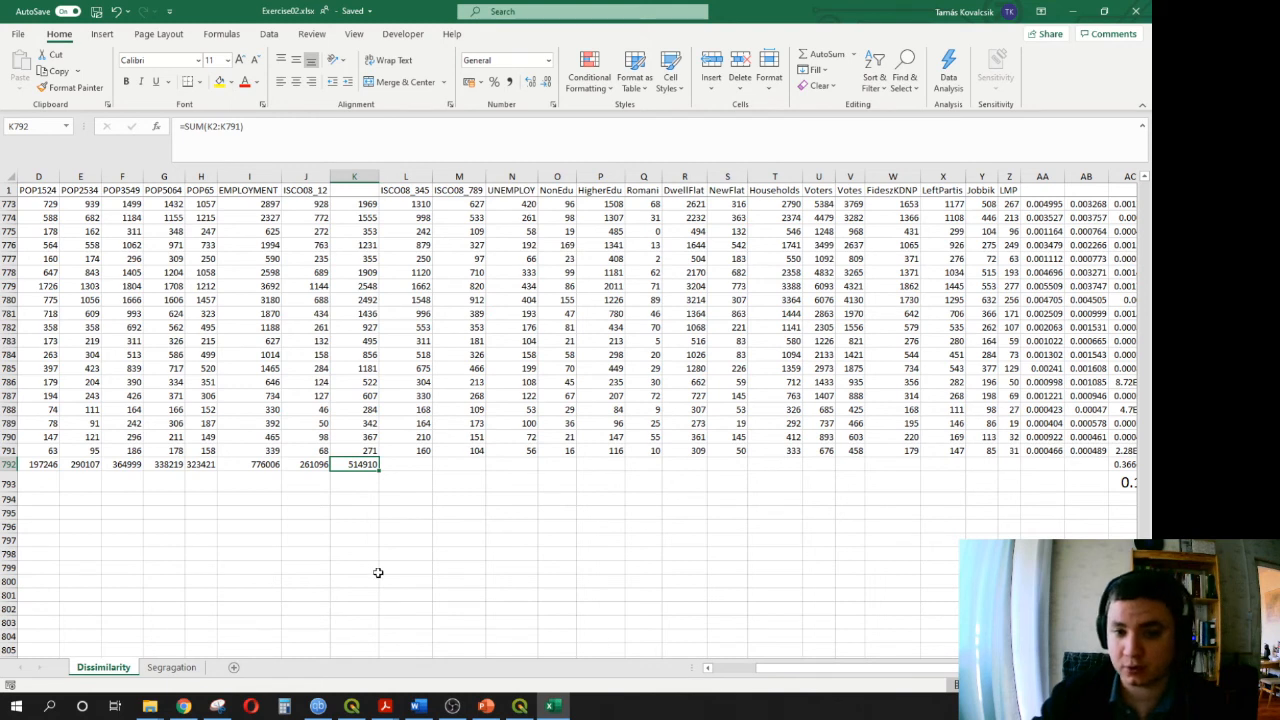
{"action": "left_click", "coordinate": [313, 465]}
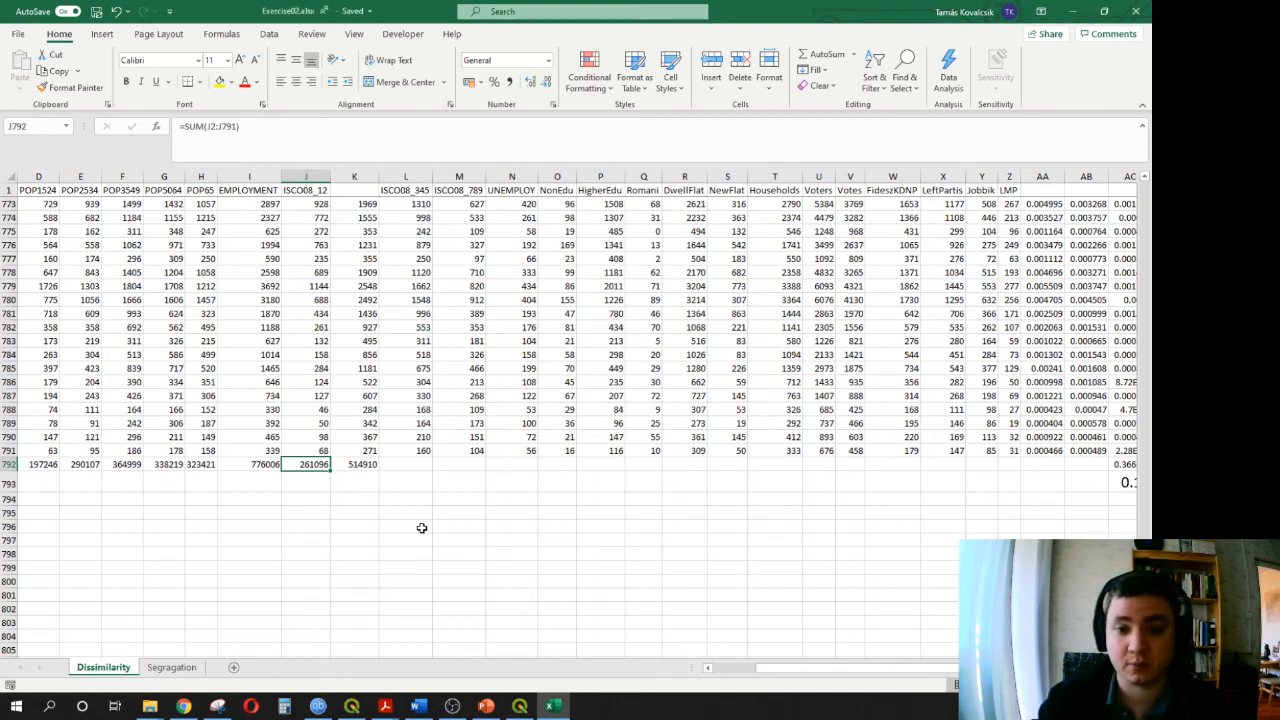
{"action": "left_click", "coordinate": [362, 464]}
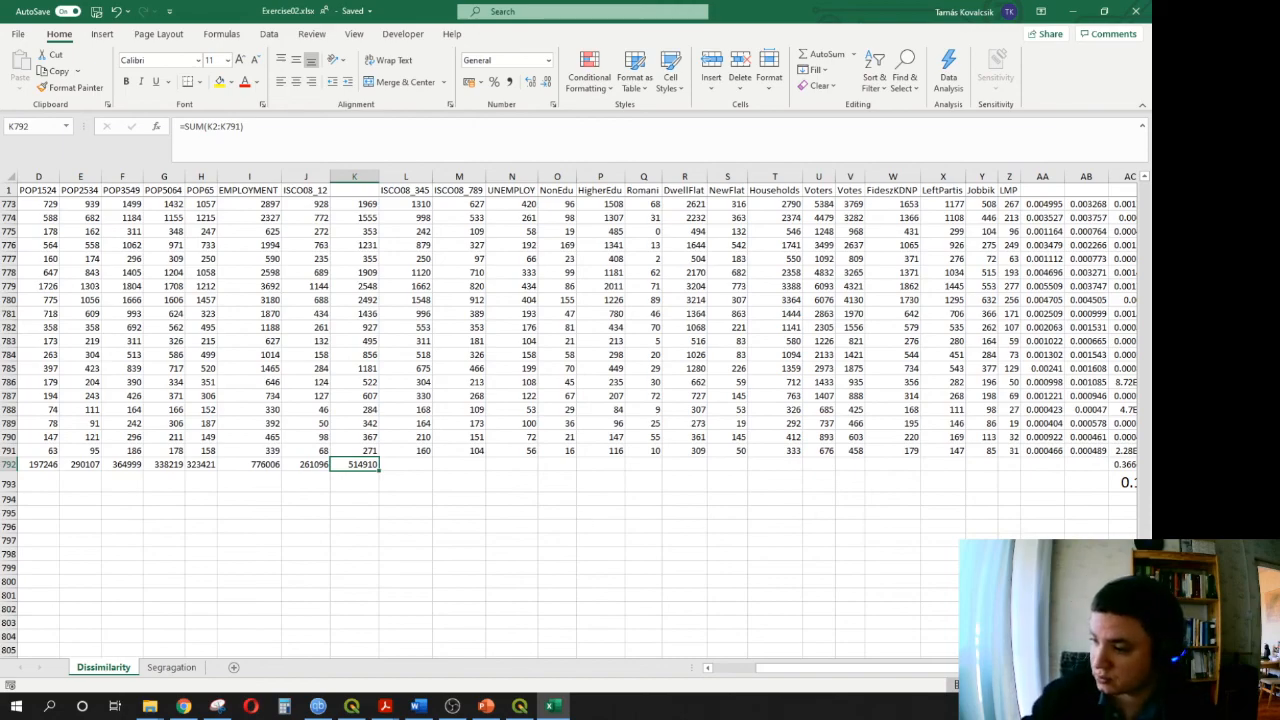
- Start a formula in AD2 that divides the ISCO08_12 value J2 by its row-locked column total, =J2/J$792
{"action": "left_click_drag", "start_coordinate": [1145, 642], "coordinate": [1145, 188]}
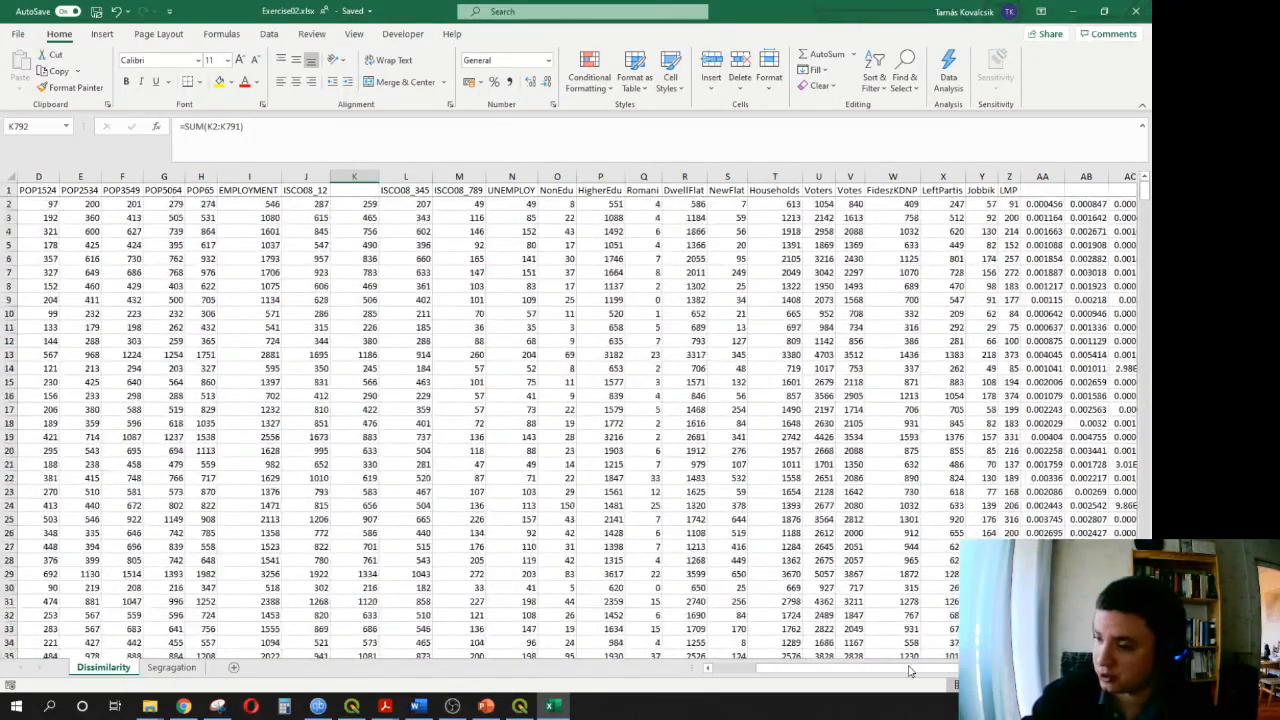
{"action": "left_click_drag", "start_coordinate": [910, 670], "coordinate": [916, 668]}
{"action": "left_click", "coordinate": [1124, 204]}
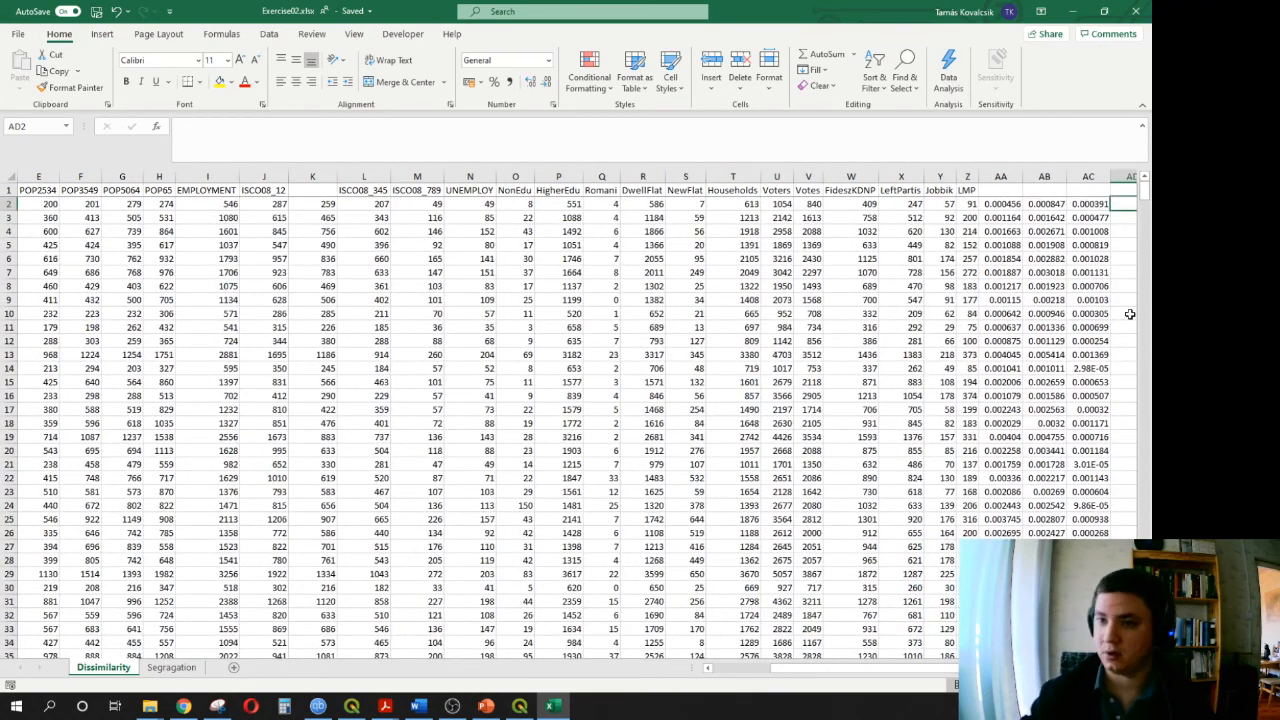
{"action": "type", "text": "="}
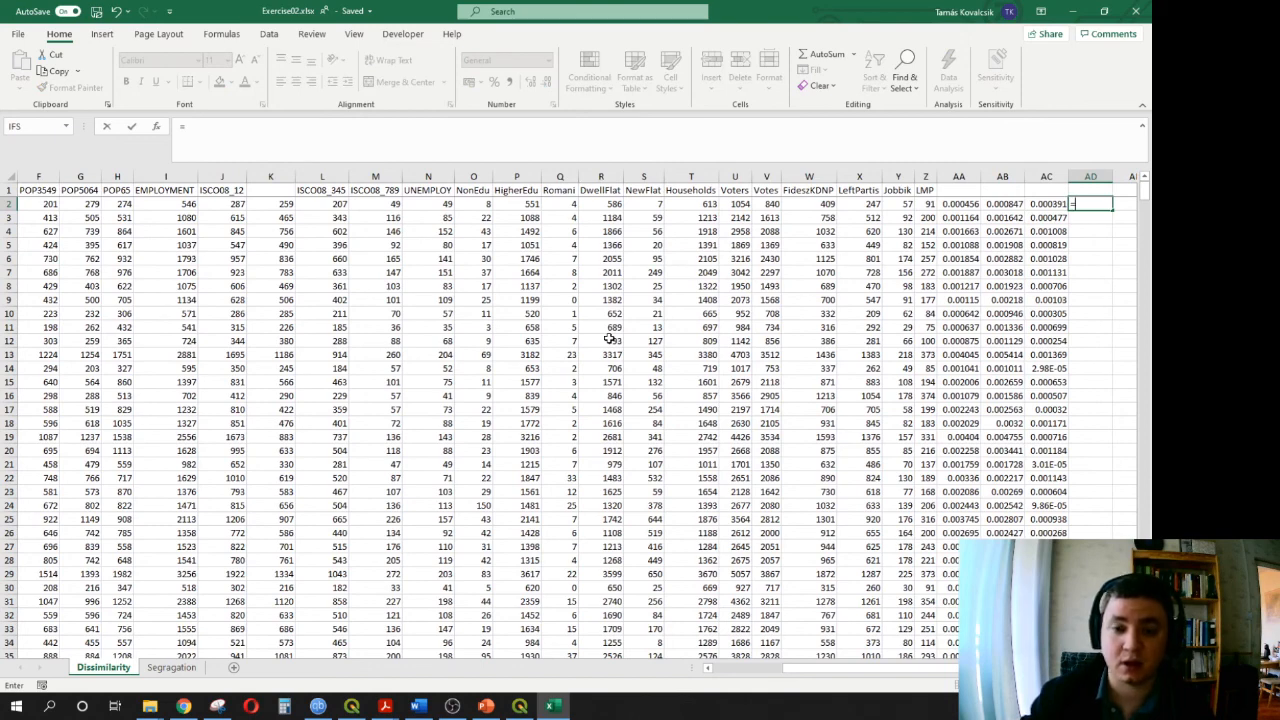
{"action": "left_click", "coordinate": [224, 203]}
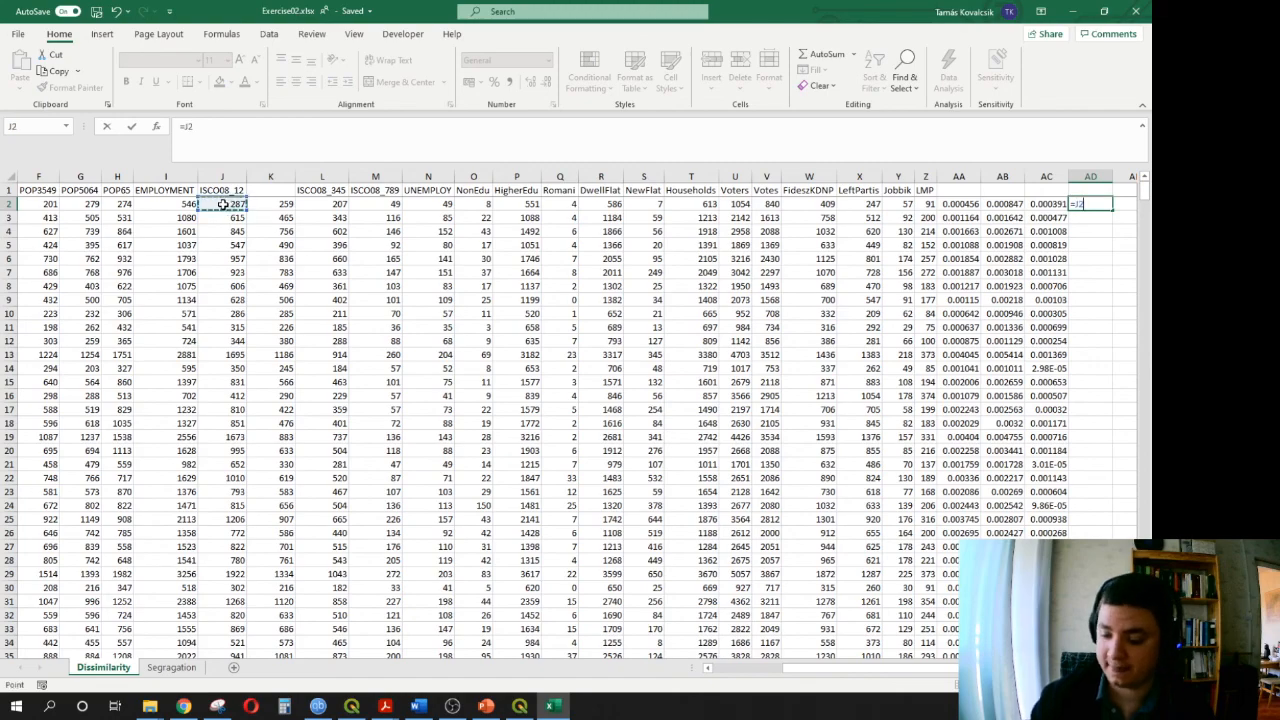
{"action": "type", "text": "/"}
{"action": "scroll", "coordinate": [316, 262], "scroll_direction": "down", "scroll_amount": 8}
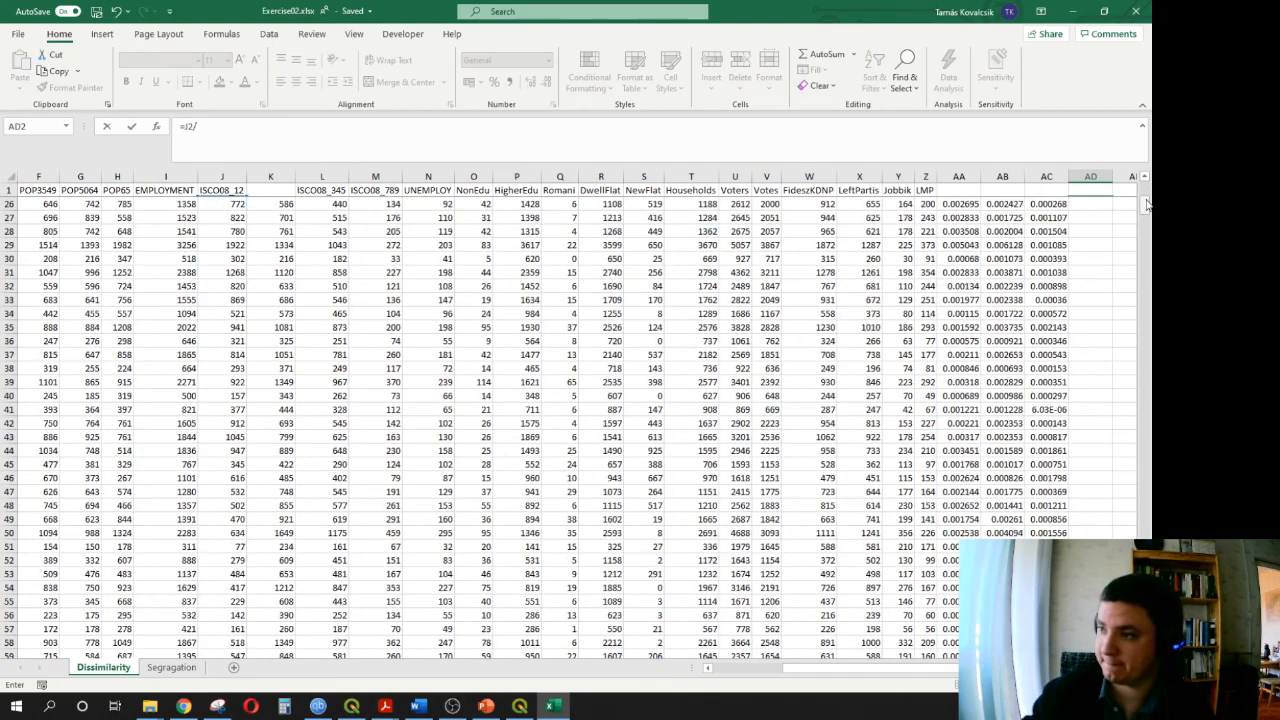
{"action": "left_click_drag", "start_coordinate": [1148, 204], "coordinate": [1147, 510]}
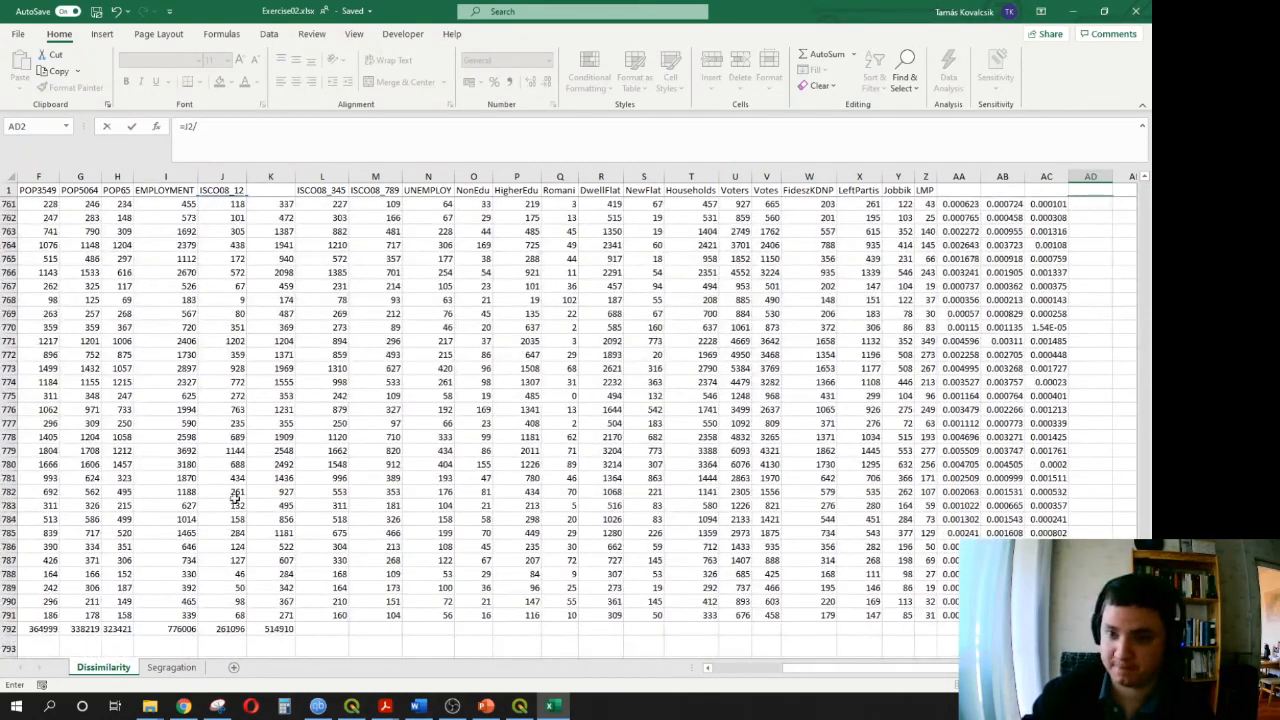
{"action": "left_click", "coordinate": [229, 630]}
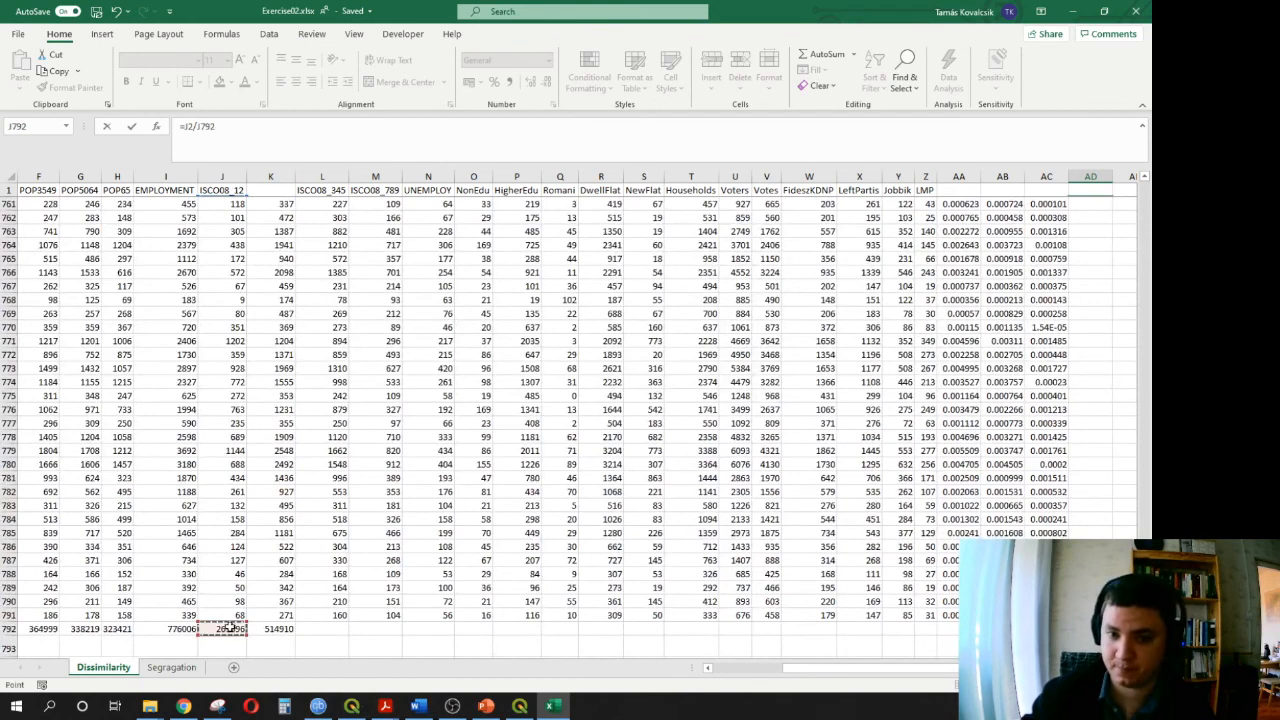
{"action": "left_click", "coordinate": [197, 128]}
{"action": "type", "text": "$"}
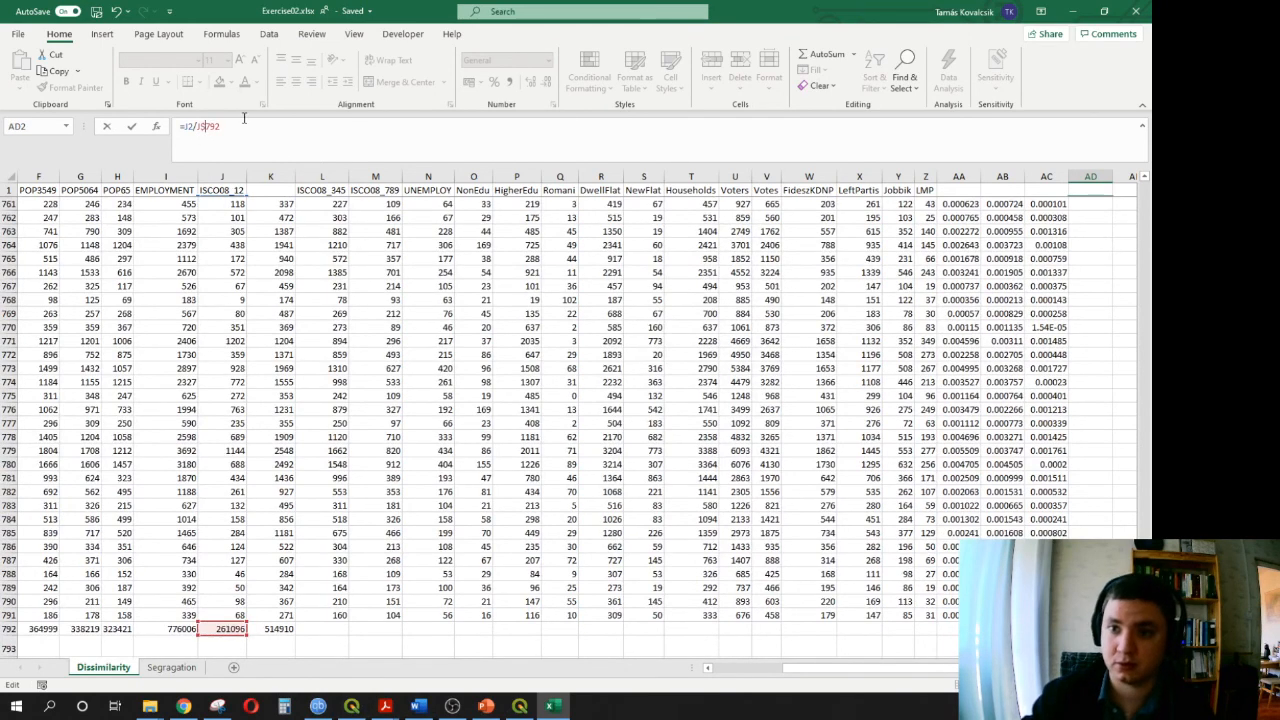
- Extend the AD2 formula by subtracting the complementary population share, K2/K$792, with the total's row locked
{"action": "left_click", "coordinate": [246, 126]}
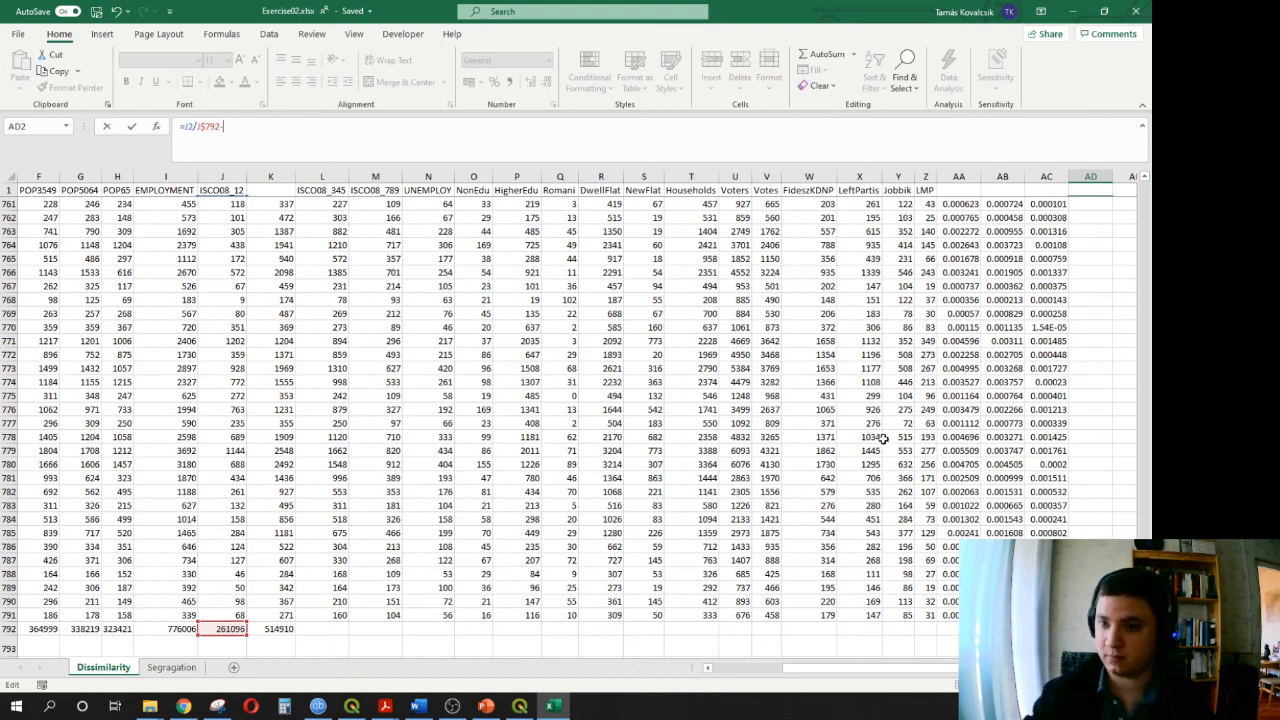
{"action": "type", "text": "K2"}
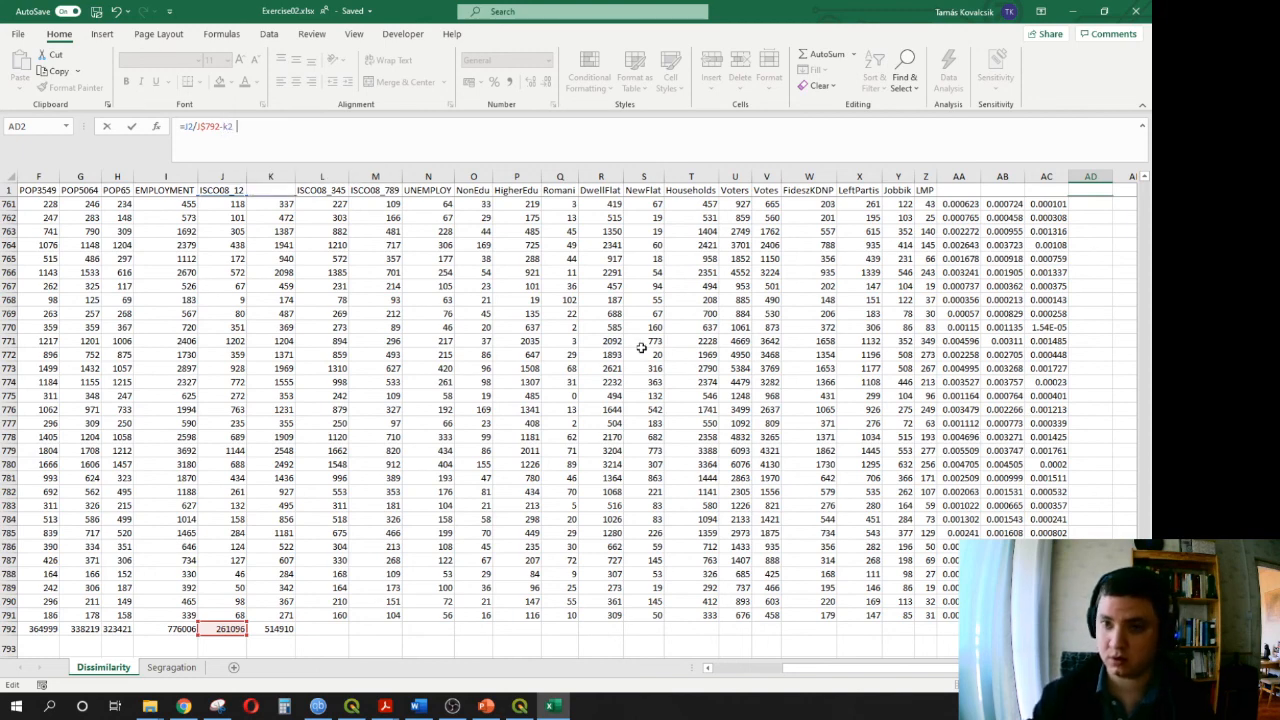
{"action": "type", "text": "/"}
{"action": "left_click", "coordinate": [271, 628]}
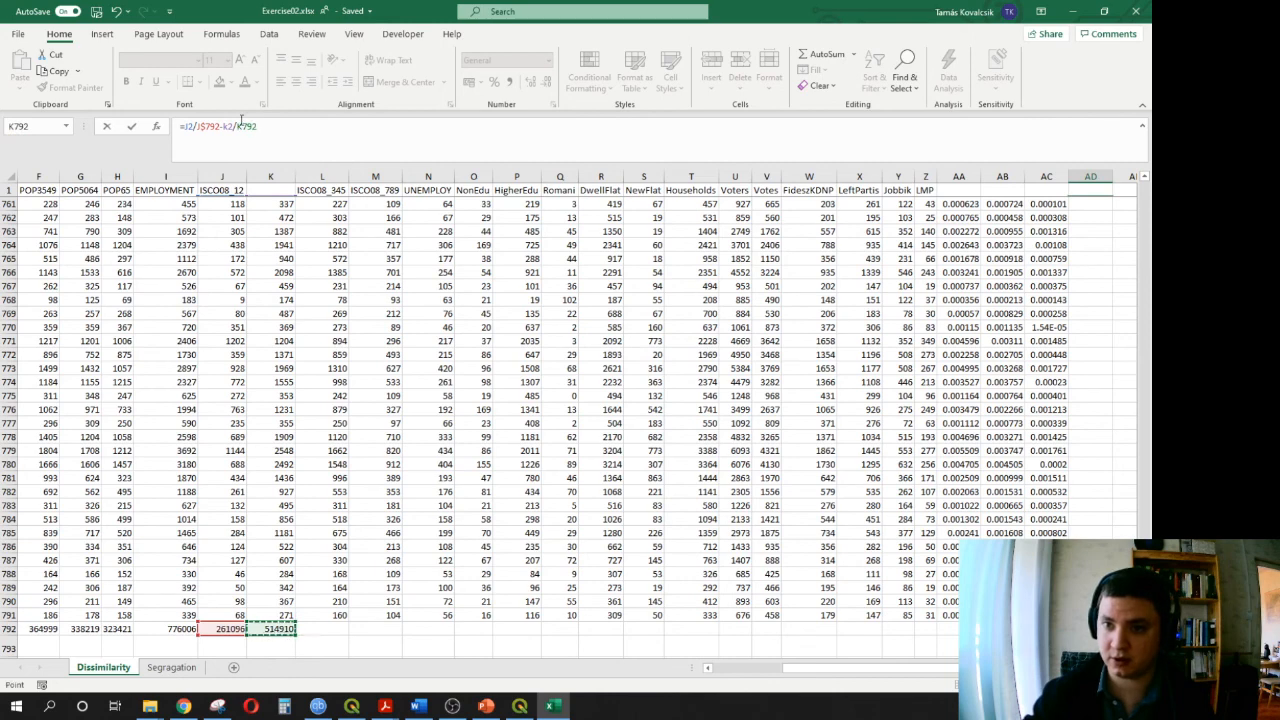
{"action": "left_click", "coordinate": [242, 125]}
{"action": "type", "text": "$"}
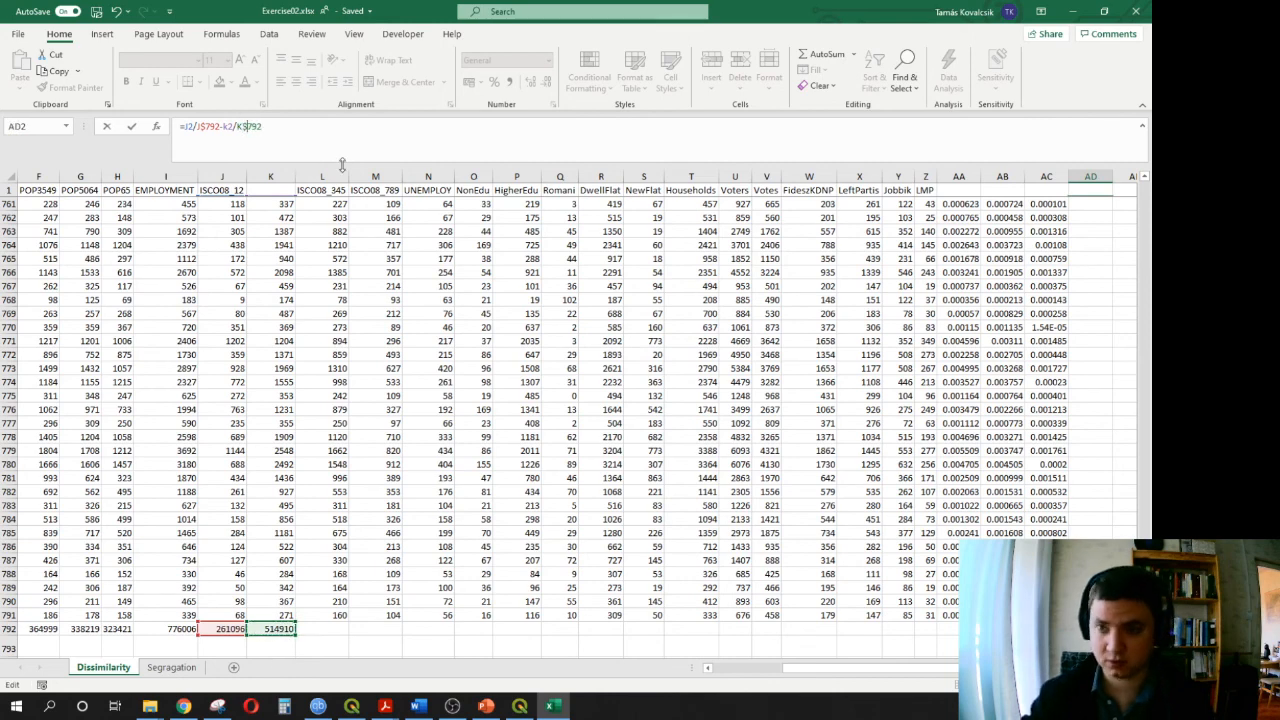
- Wrap the AD2 share difference in an absolute value to enter =ABS(J2/J$792-K2/K$792)
{"action": "left_click", "coordinate": [186, 126]}
{"action": "type", "text": "abs("}
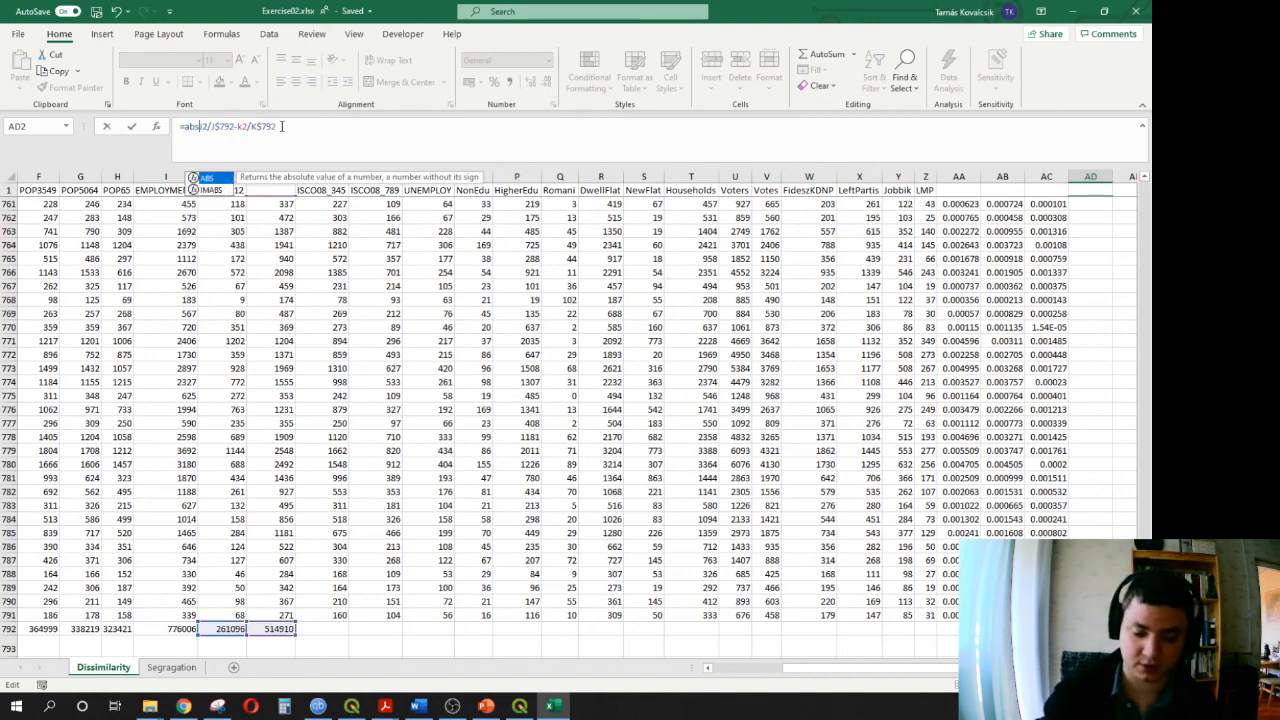
{"action": "left_click", "coordinate": [282, 126]}
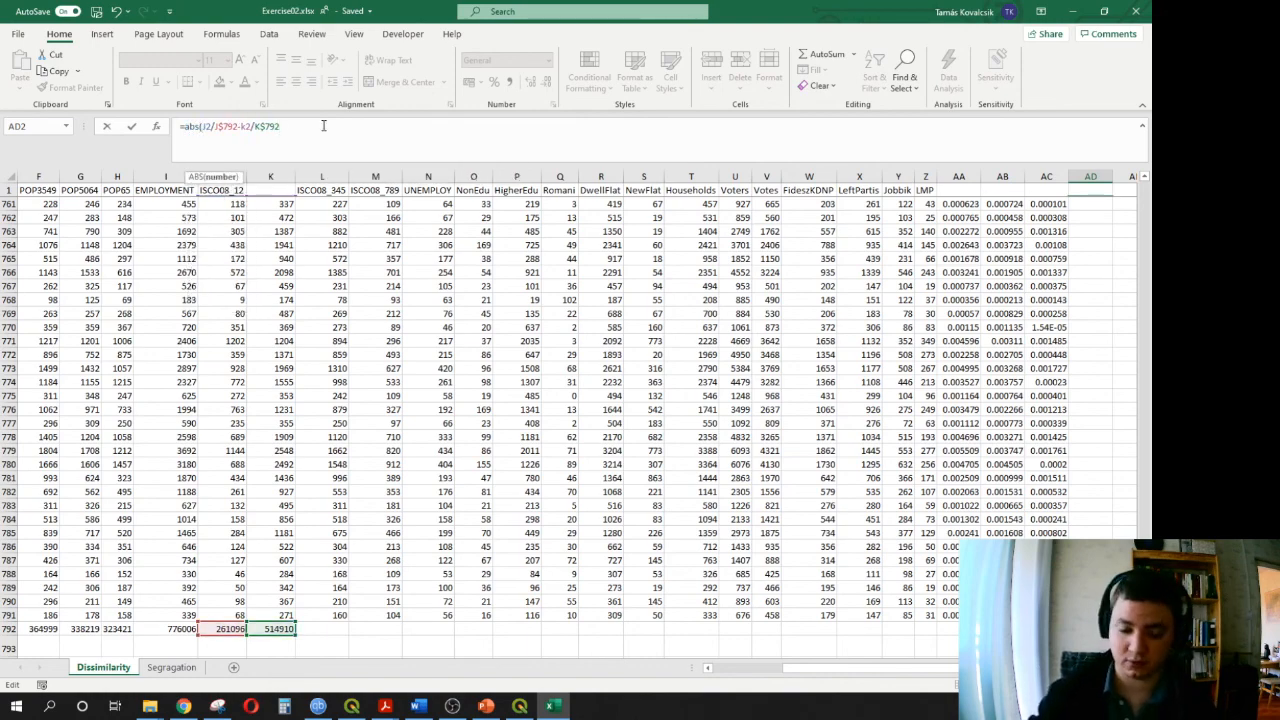
{"action": "type", "text": ")"}
{"action": "key", "text": "Return"}
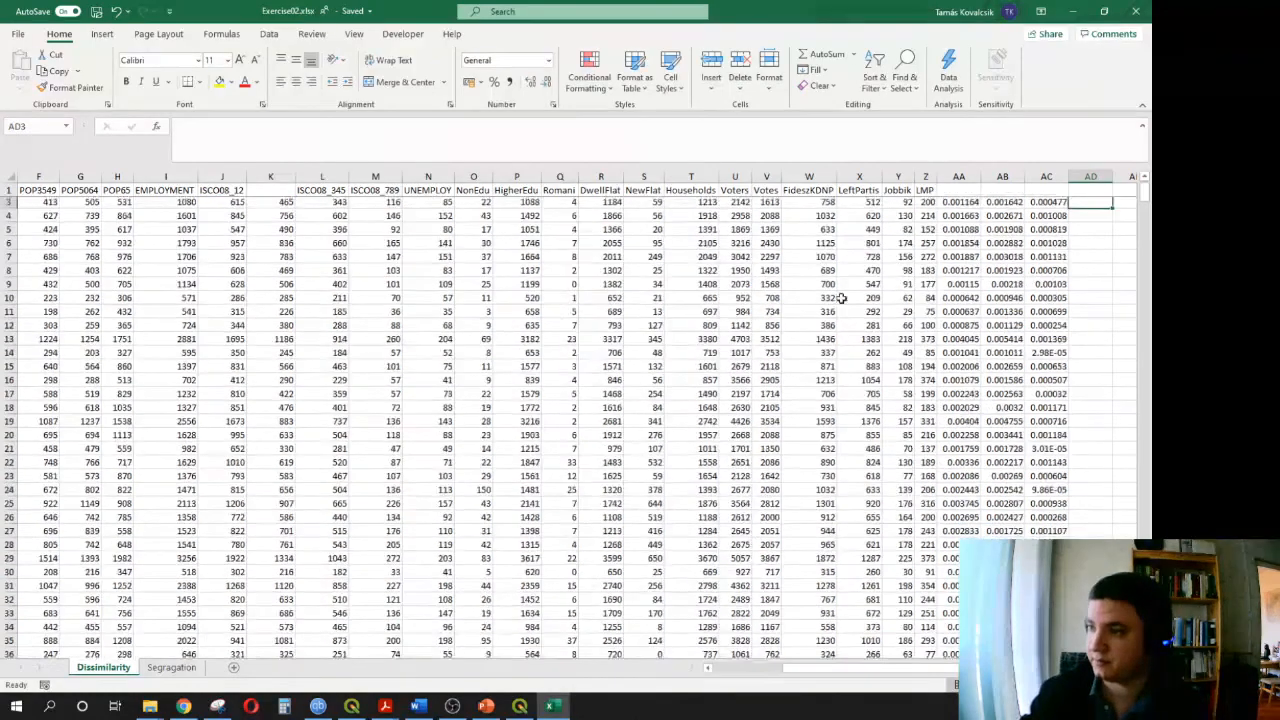
- Compare the AA2, AB2 and AC2 formulas with AD2, and fill the AD2 formula down column AD
{"action": "left_click", "coordinate": [1100, 205]}
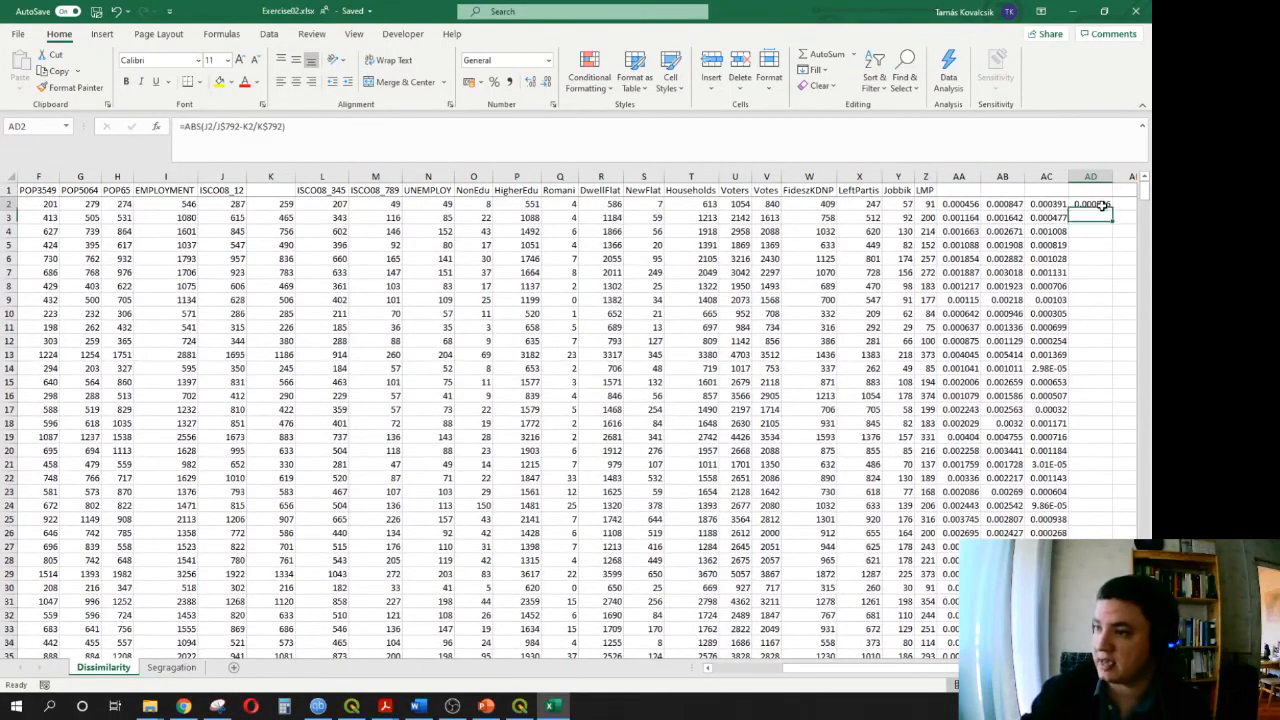
{"action": "left_click", "coordinate": [968, 204]}
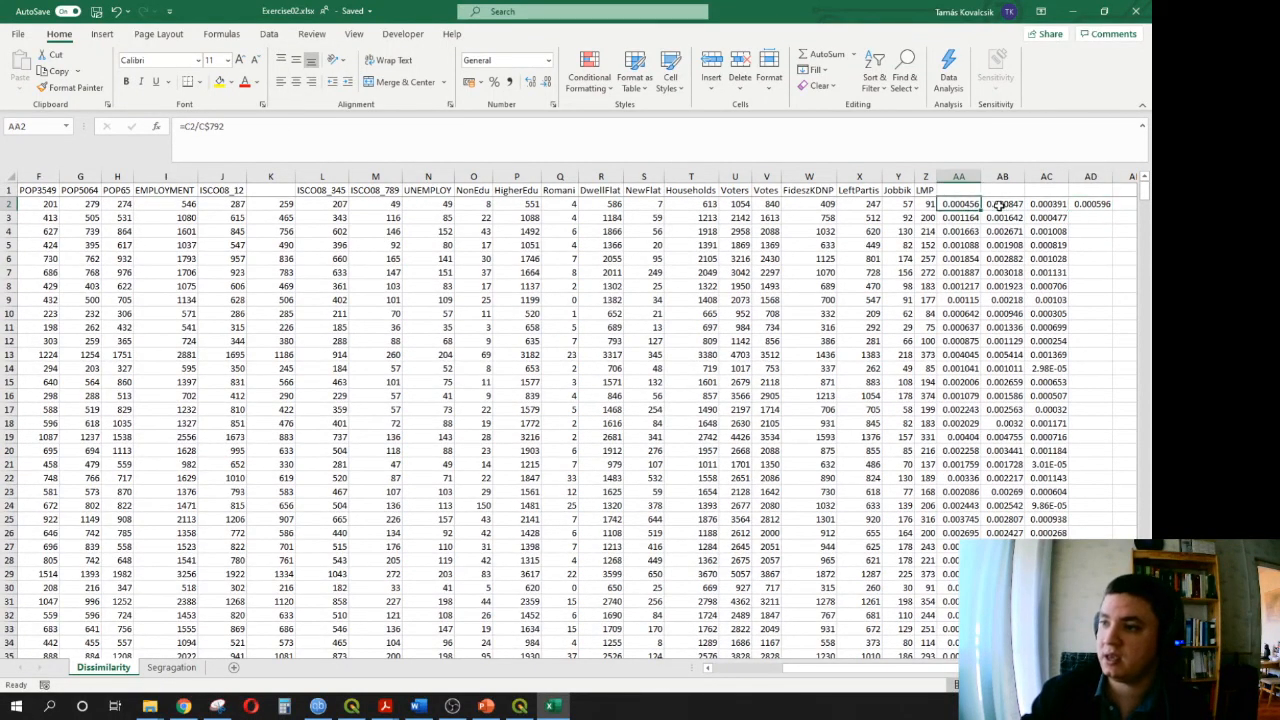
{"action": "left_click", "coordinate": [1003, 204]}
{"action": "left_click", "coordinate": [964, 204]}
{"action": "left_click", "coordinate": [1005, 204]}
{"action": "left_click", "coordinate": [1048, 204]}
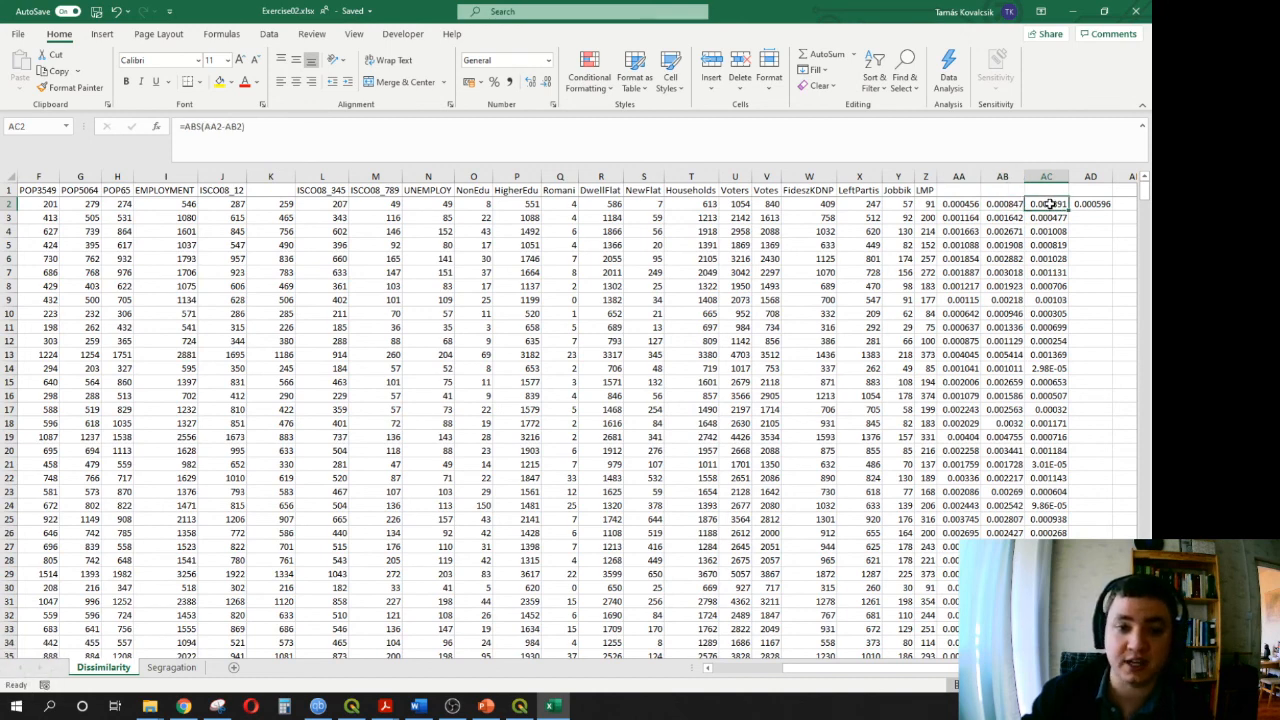
{"action": "left_click", "coordinate": [1093, 204]}
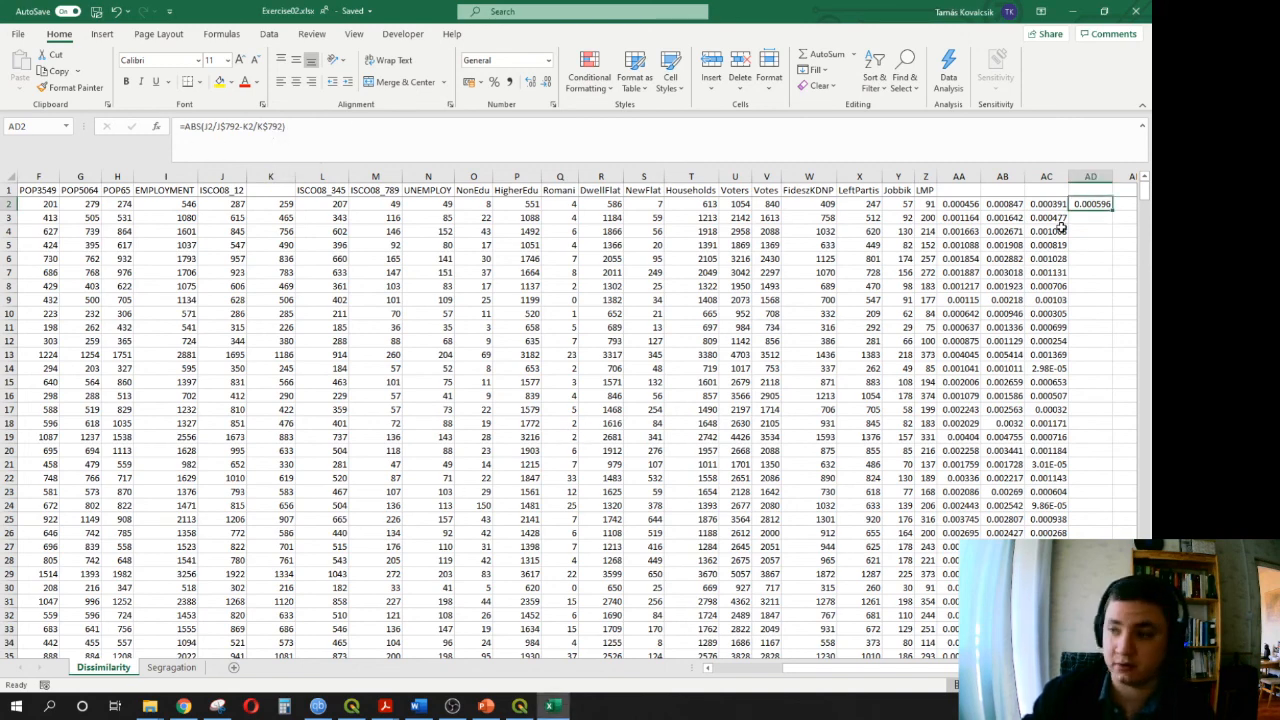
{"action": "double_click", "coordinate": [1110, 211]}
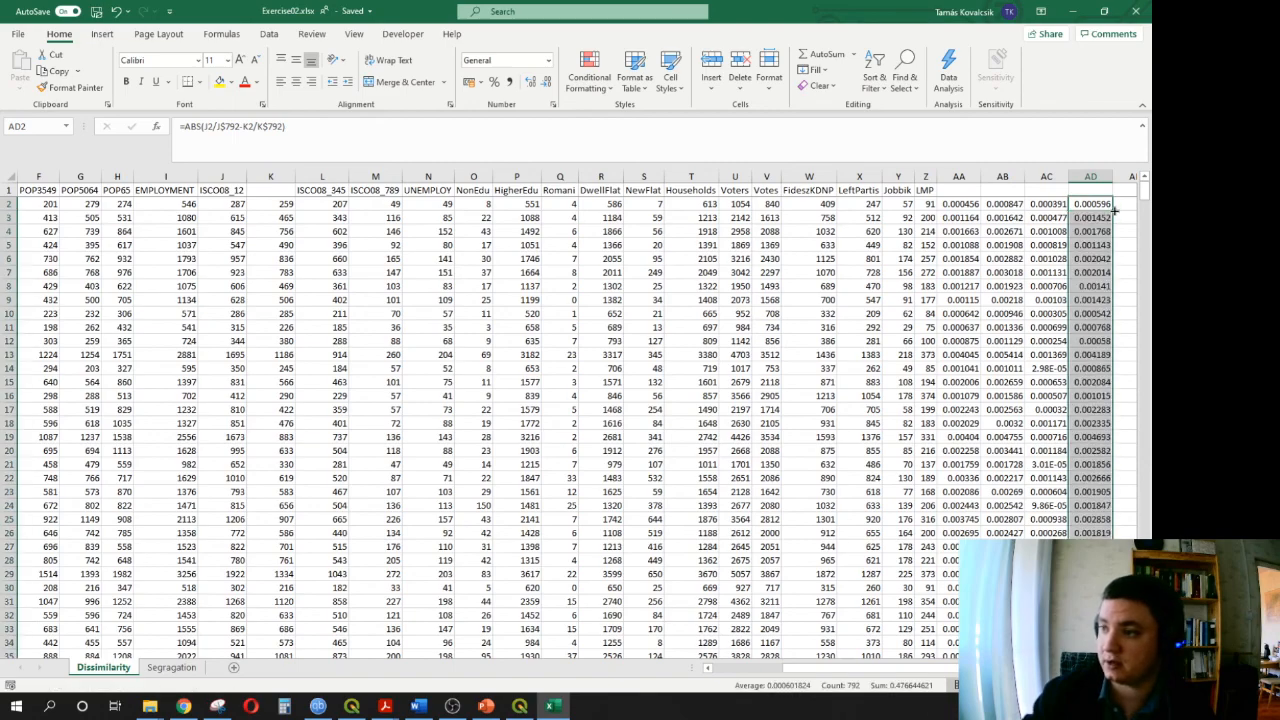
- Copy the sum formula from AC792 into AD792 to total the ISCO08_12 absolute differences
{"action": "scroll", "coordinate": [1112, 212], "scroll_direction": "down", "scroll_amount": 14}
{"action": "left_click_drag", "start_coordinate": [1144, 208], "coordinate": [1144, 249]}
{"action": "scroll", "coordinate": [1050, 525], "scroll_direction": "down", "scroll_amount": 3}
{"action": "left_click", "coordinate": [1049, 507]}
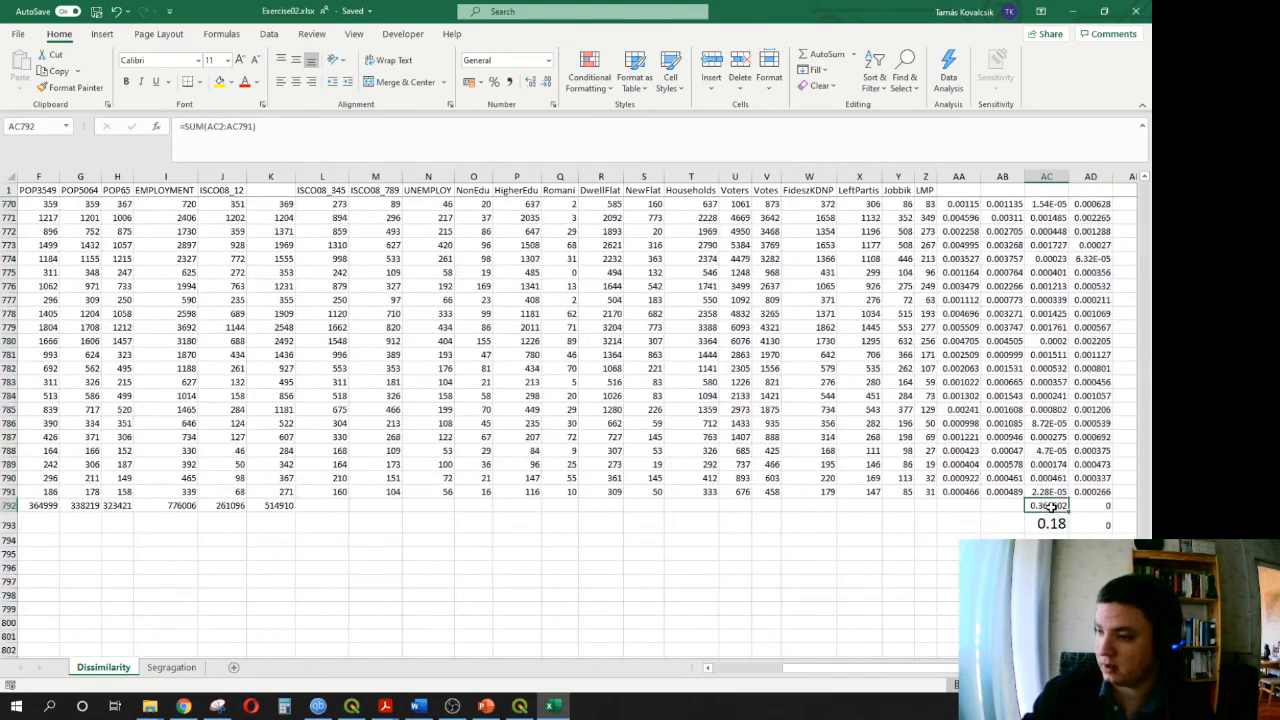
{"action": "left_click_drag", "start_coordinate": [1068, 511], "coordinate": [1106, 506]}
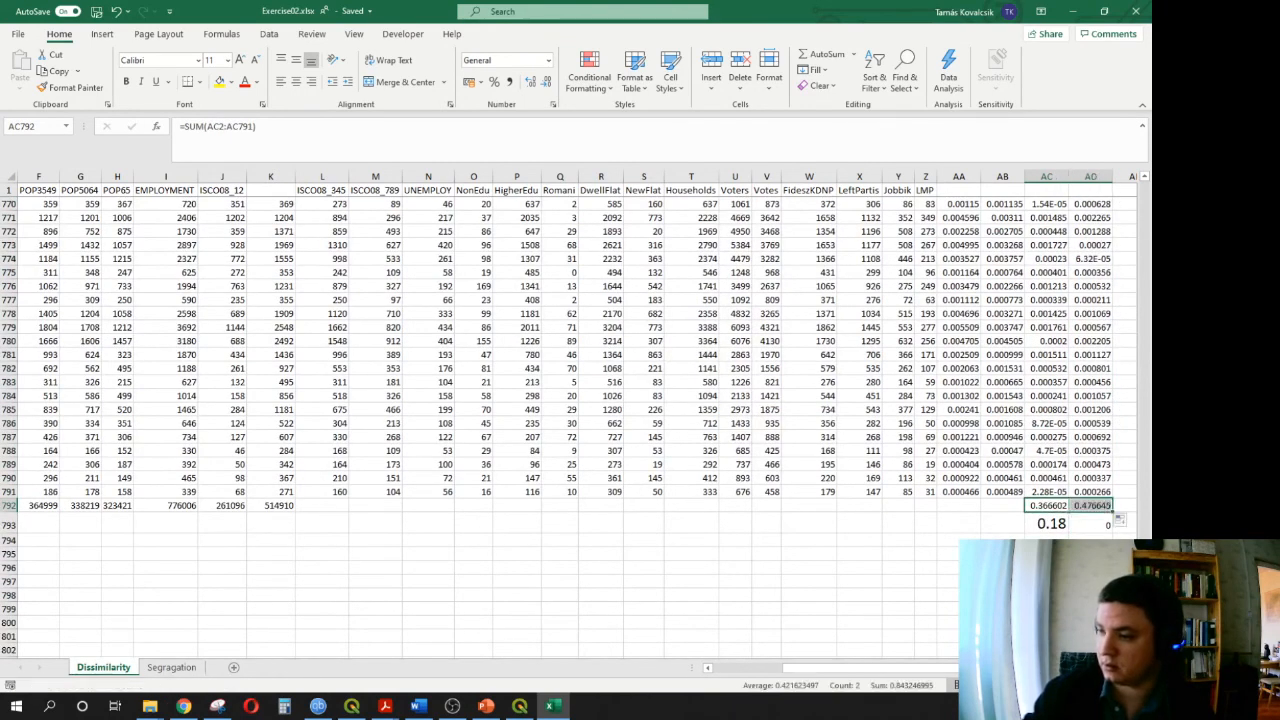
{"action": "left_click", "coordinate": [1100, 506]}
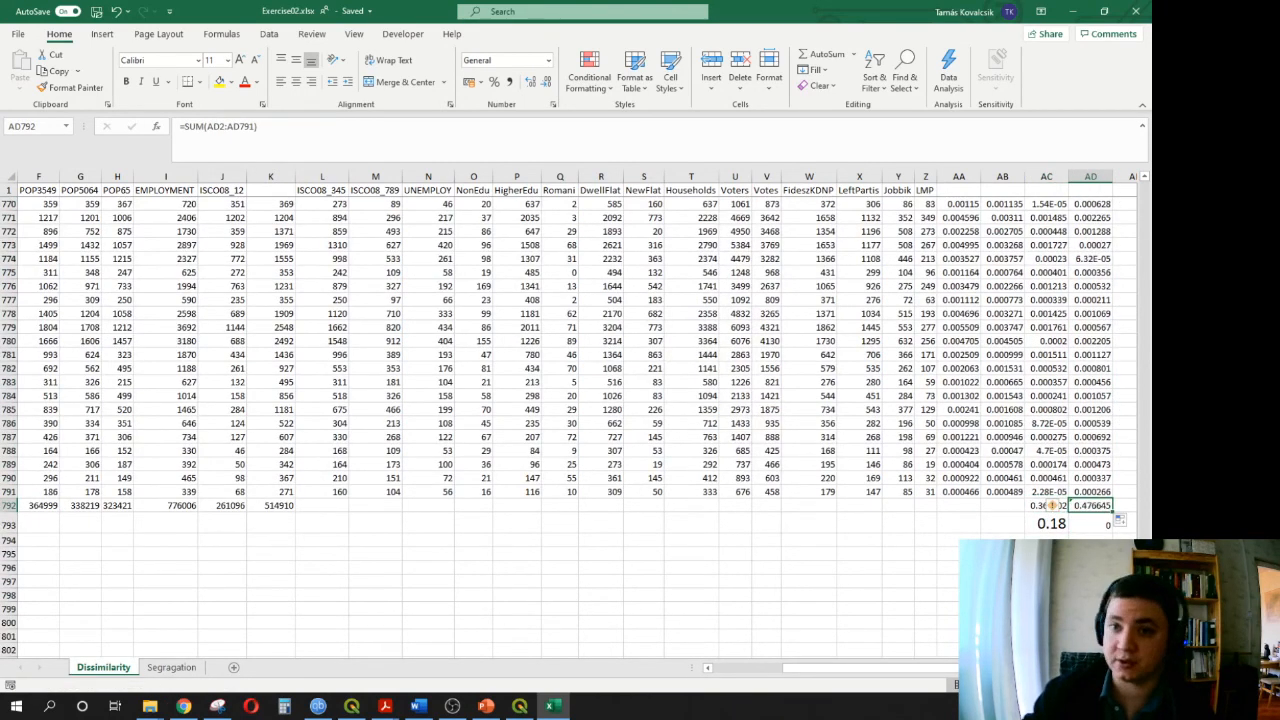
- Copy the halving formula from AC793 into AD793 to get the dissimilarity index of ISCO08_12 and the complementary population
{"action": "left_click", "coordinate": [1058, 527]}
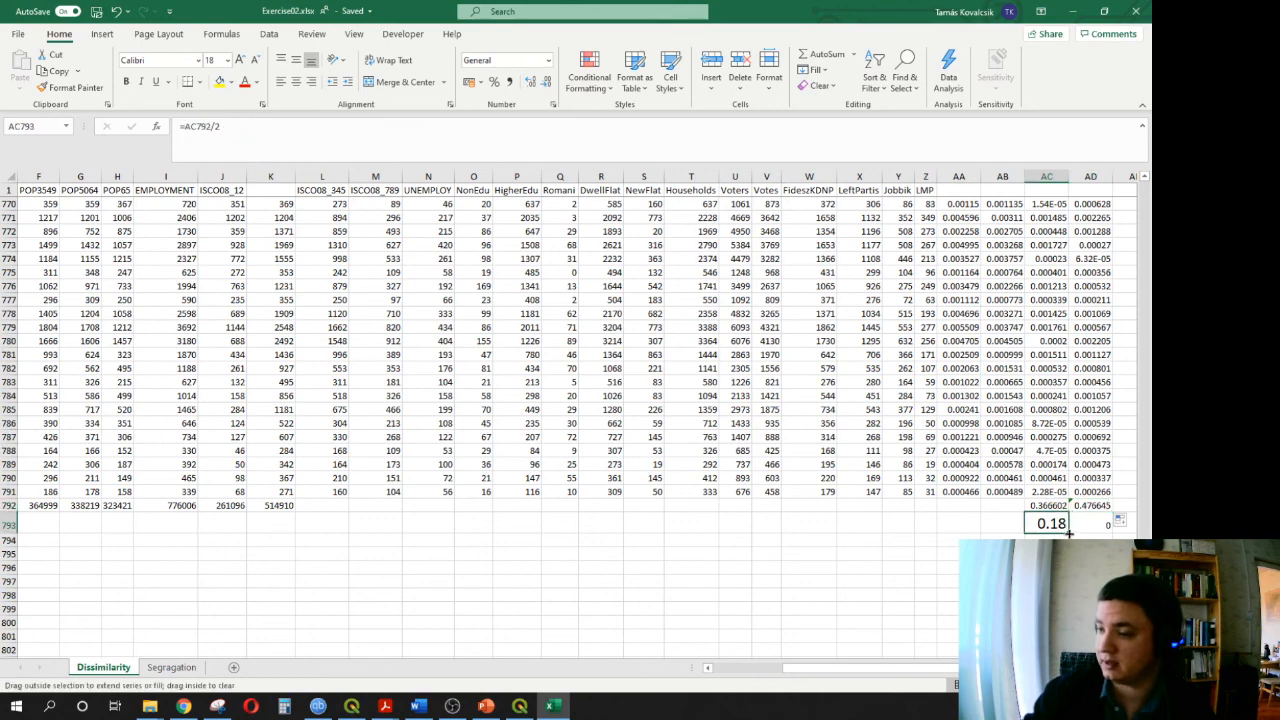
{"action": "left_click_drag", "start_coordinate": [1068, 533], "coordinate": [1118, 537]}
{"action": "left_click", "coordinate": [1090, 581]}
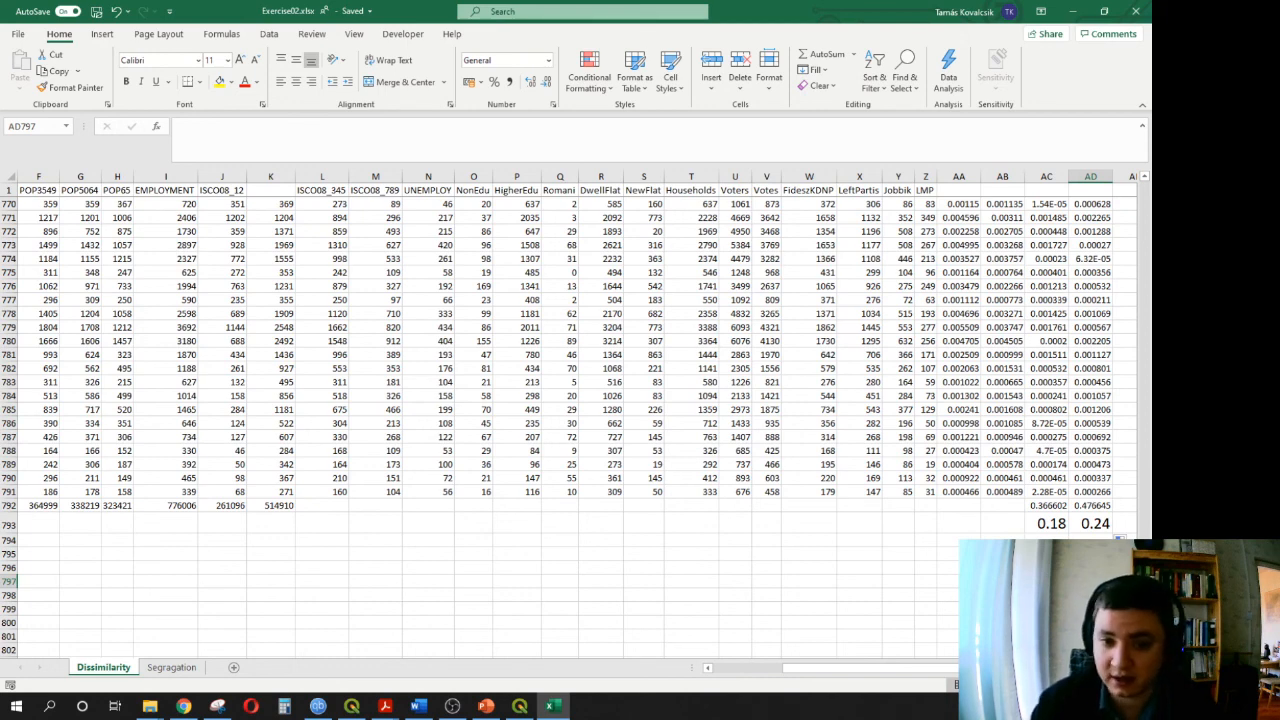
- Check the Segregation index formula on the PowerPoint slide and return to the Excel workbook
{"action": "left_click", "coordinate": [1090, 541]}
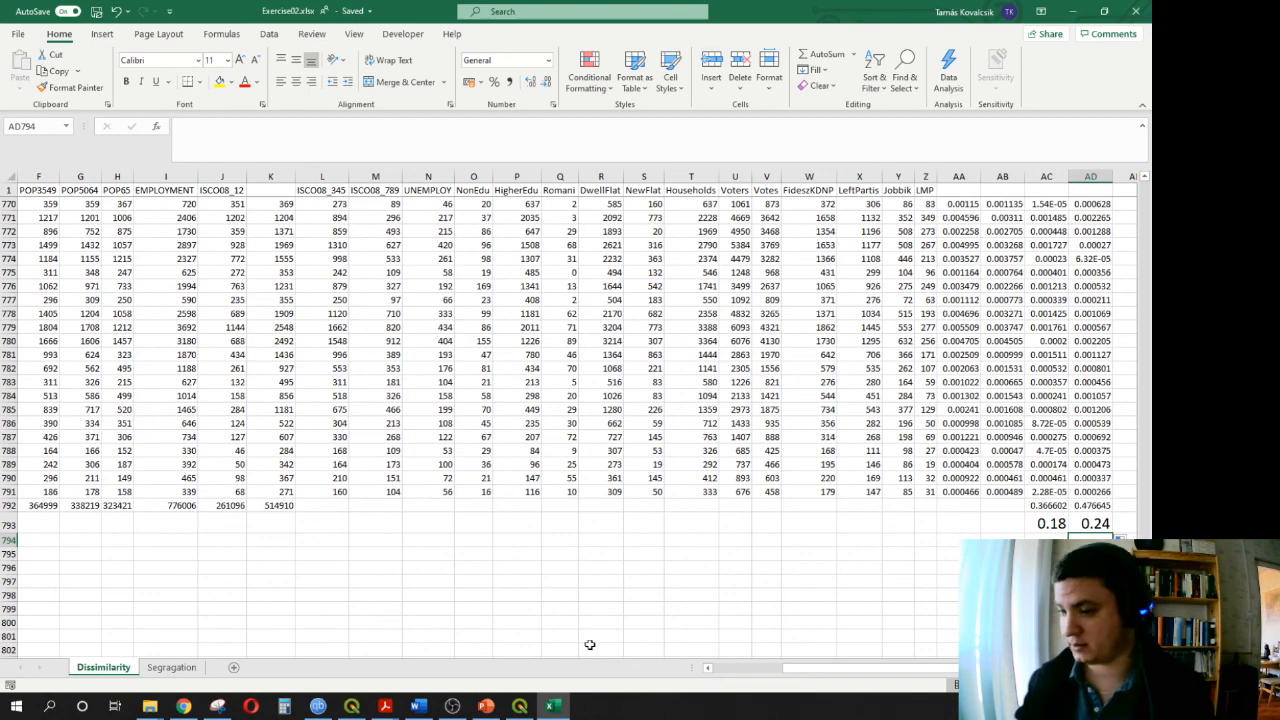
{"action": "left_click", "coordinate": [488, 707]}
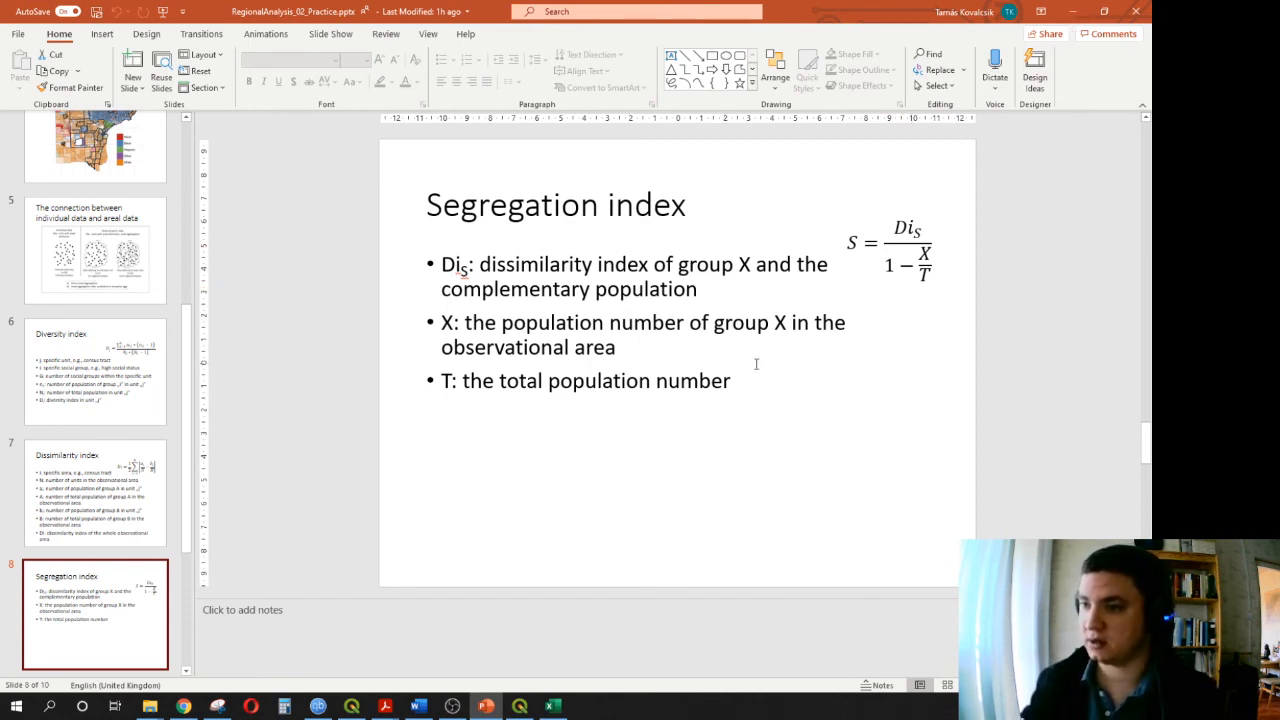
{"action": "left_click", "coordinate": [1077, 13]}
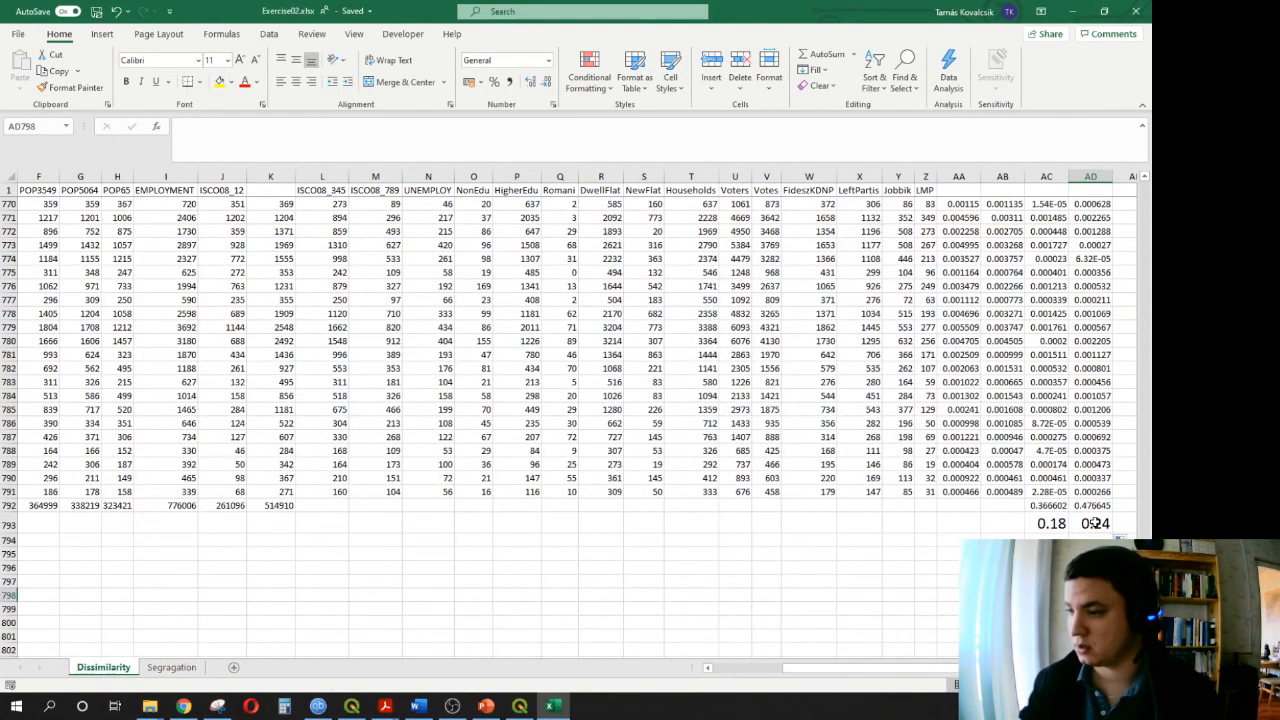
- Calculate the ISCO08_12 segregation index in AD794 with =AD793/(1-J792/I792) and format the cell as a percentage
{"action": "left_click", "coordinate": [1090, 542]}
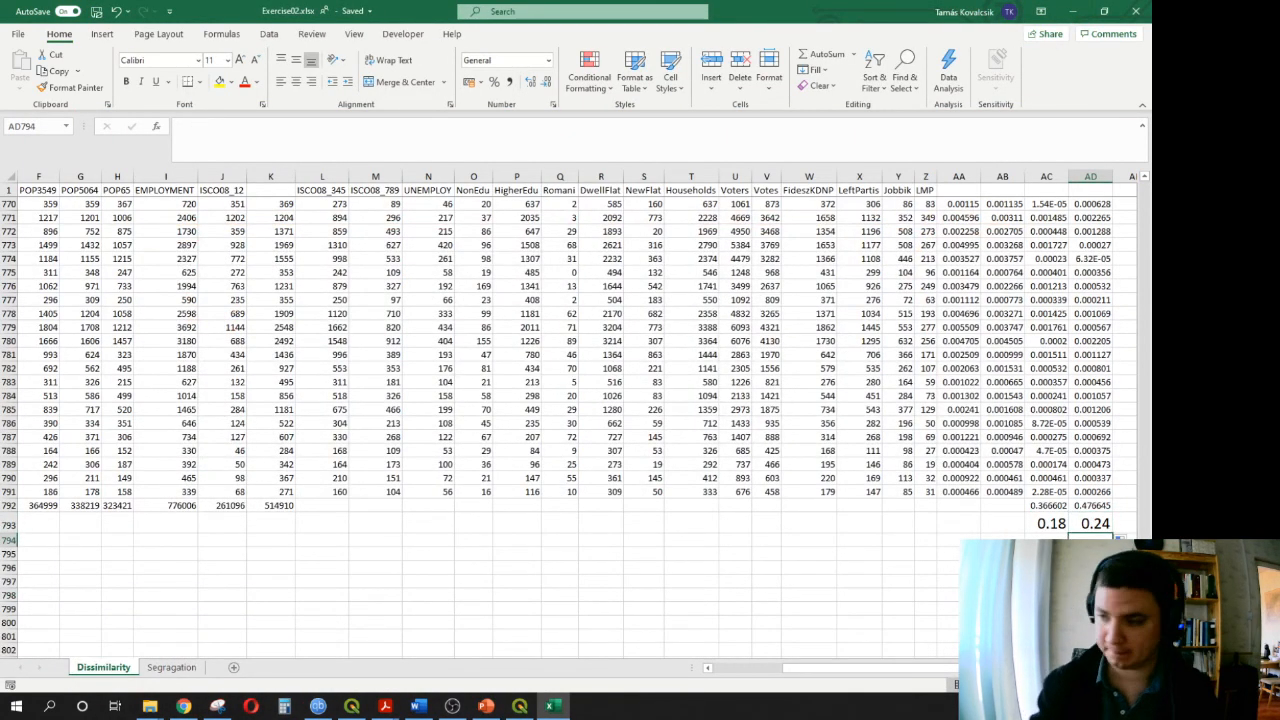
{"action": "type", "text": "="}
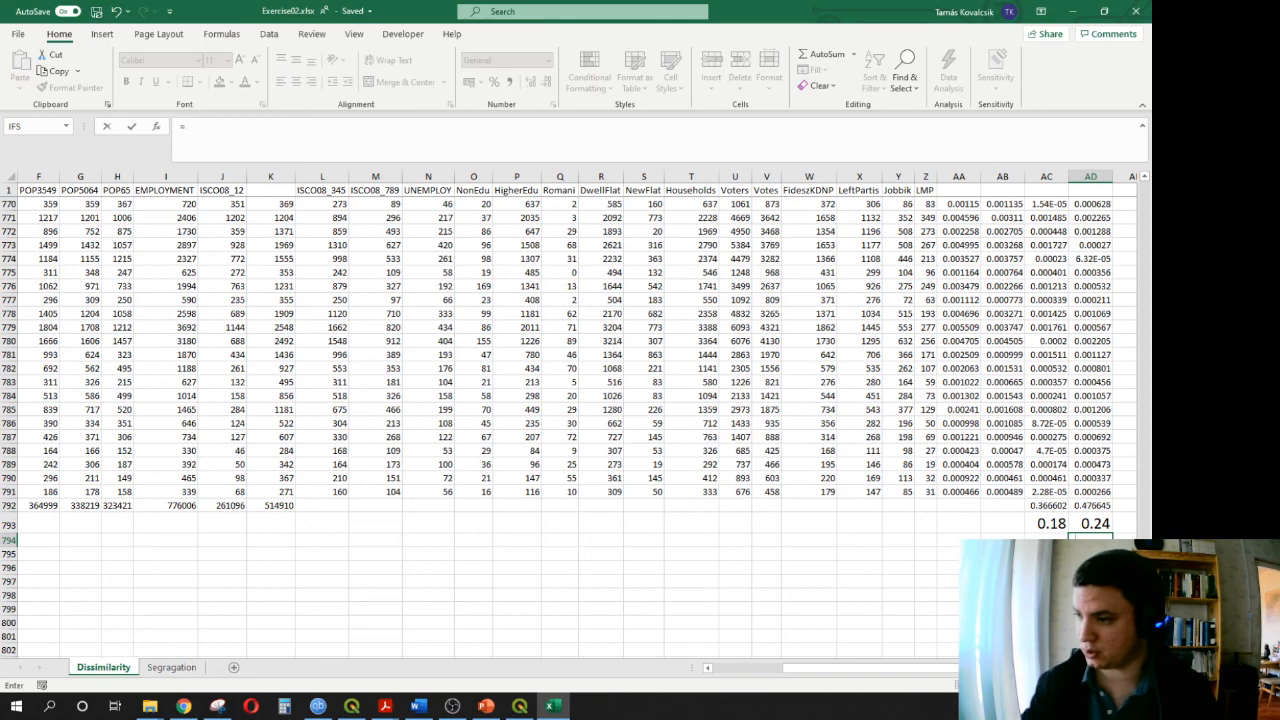
{"action": "left_click", "coordinate": [1094, 523]}
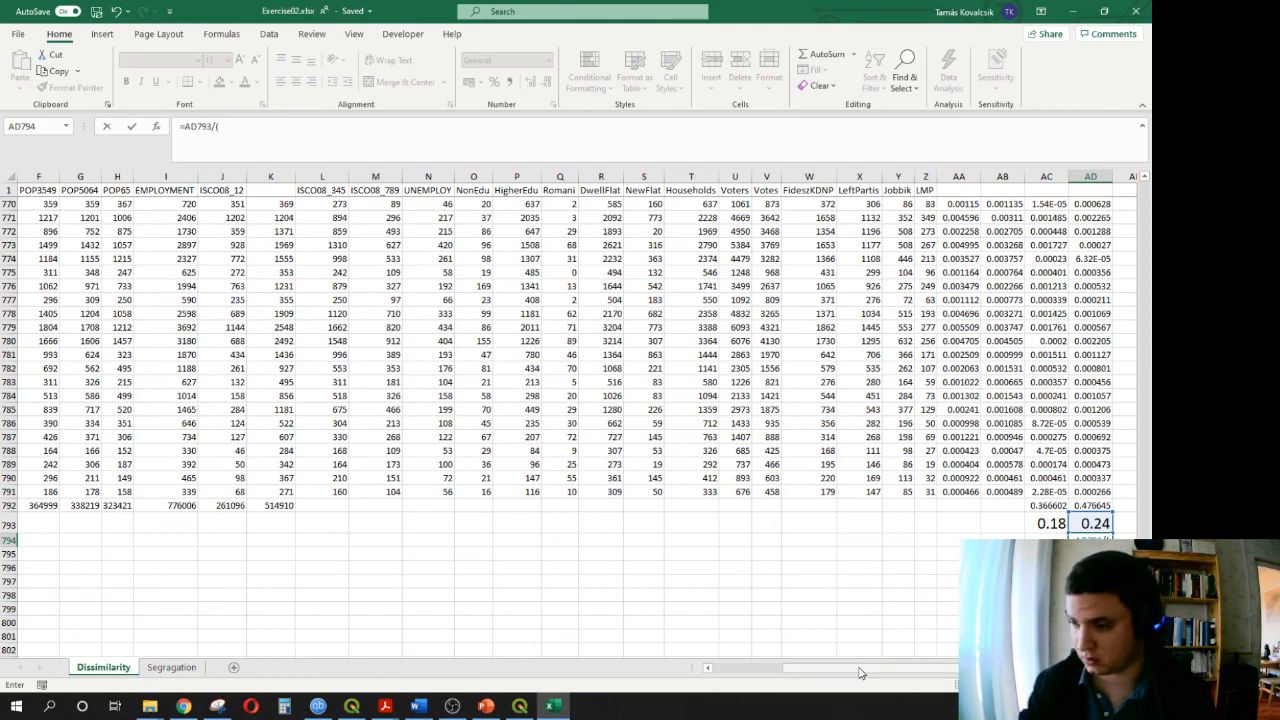
{"action": "left_click_drag", "start_coordinate": [859, 673], "coordinate": [792, 673]}
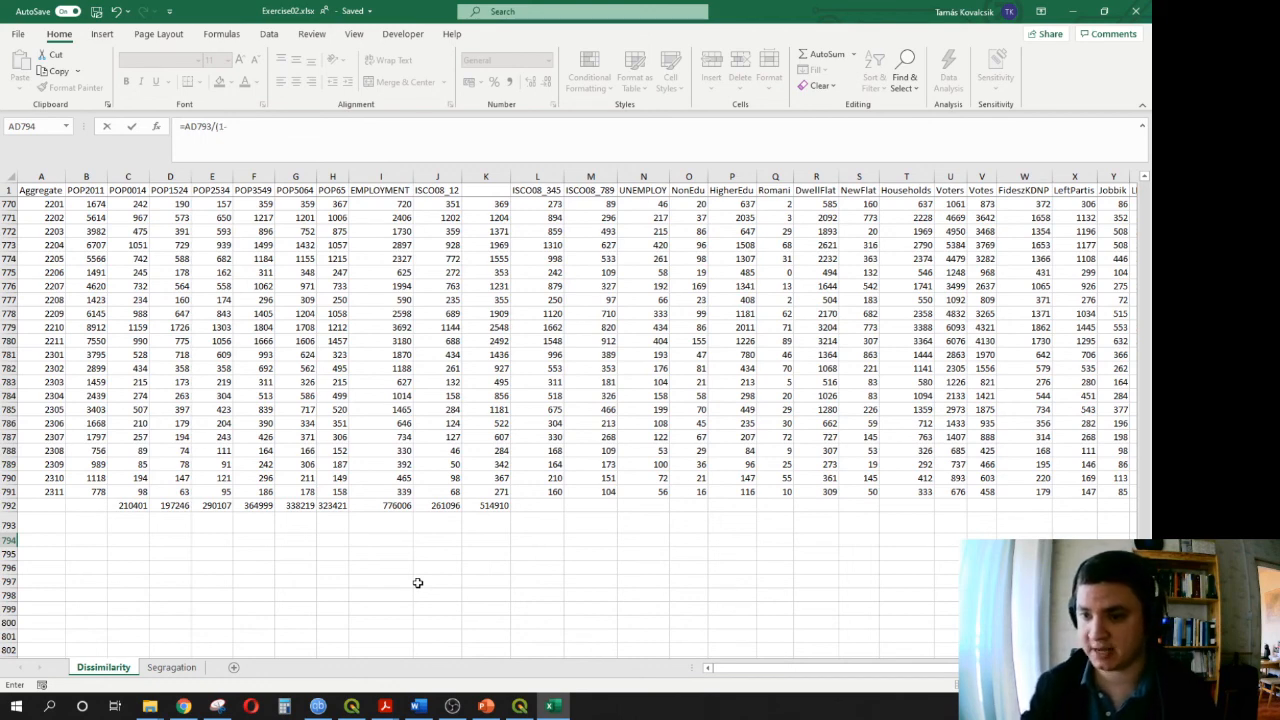
{"action": "left_click", "coordinate": [441, 505]}
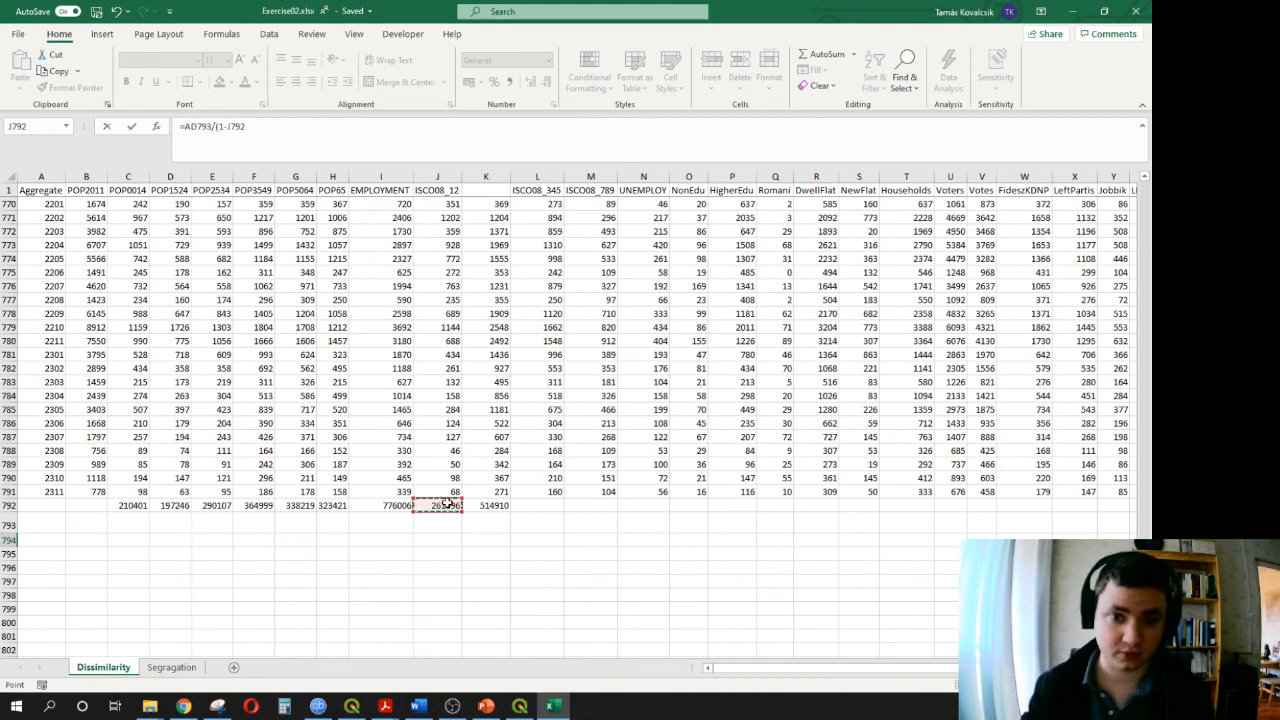
{"action": "type", "text": "/"}
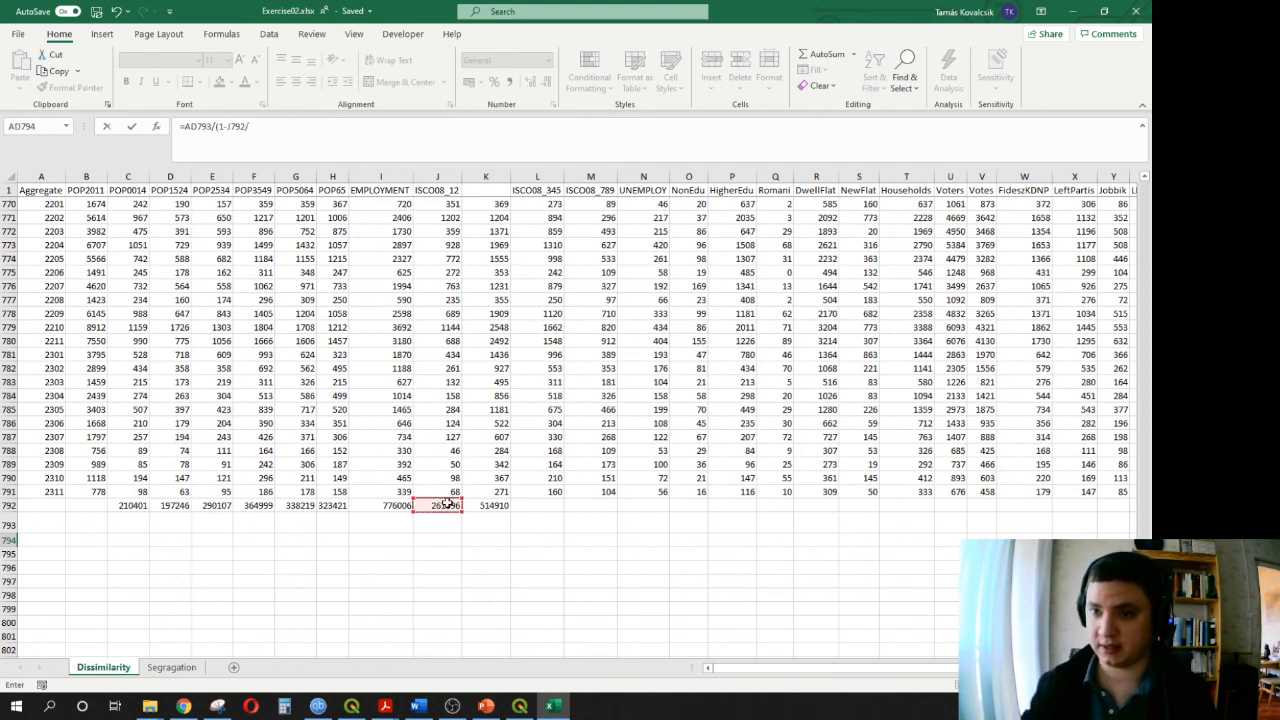
{"action": "left_click", "coordinate": [383, 505]}
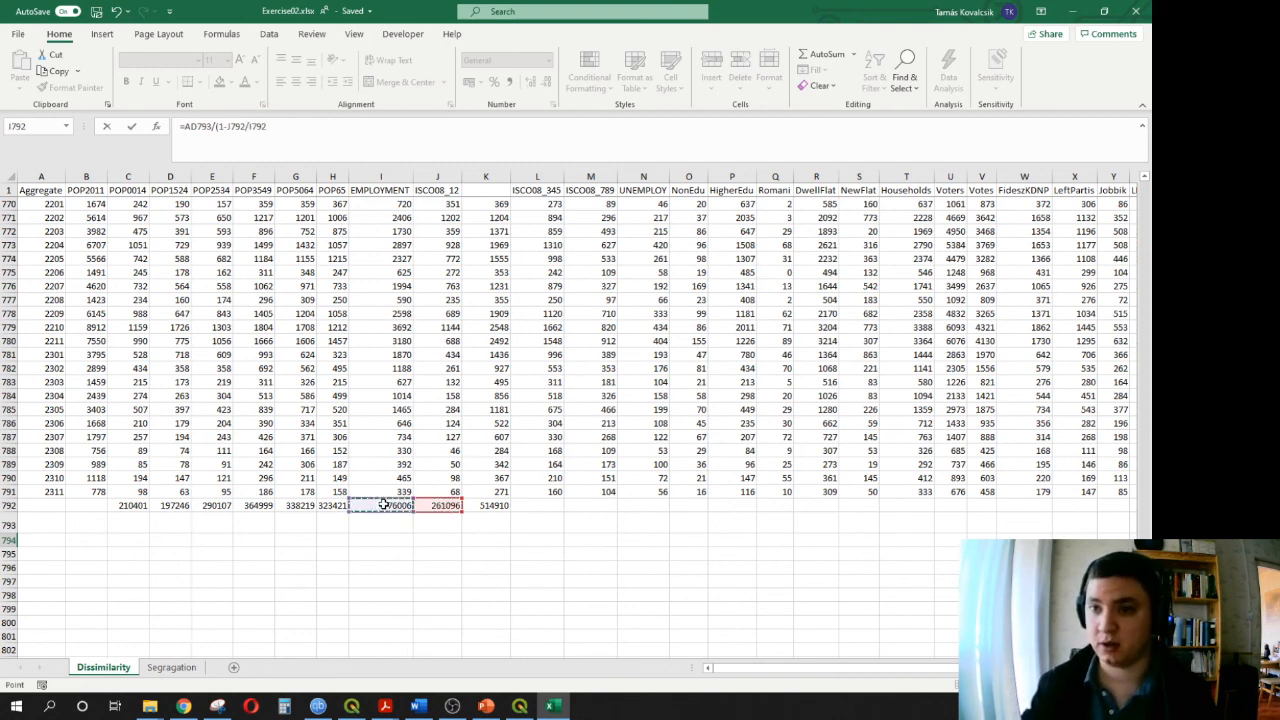
{"action": "type", "text": ")"}
{"action": "key", "text": "Return"}
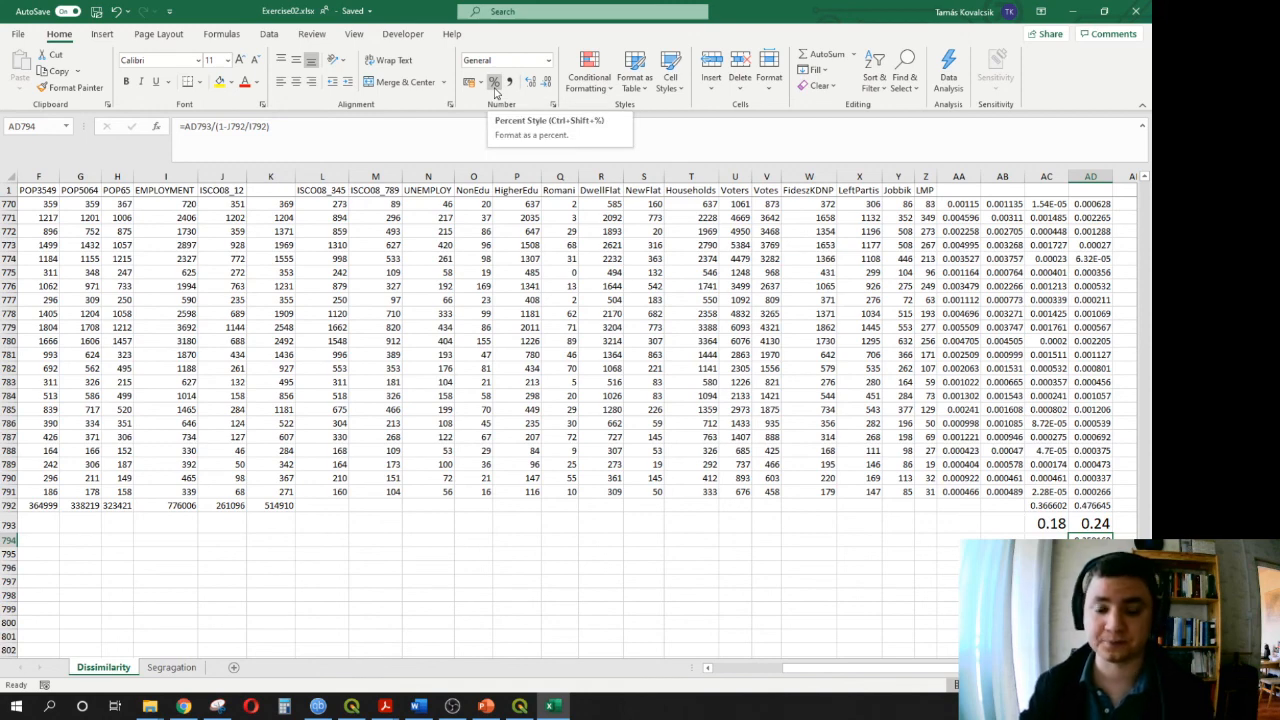
{"action": "left_click", "coordinate": [494, 84]}
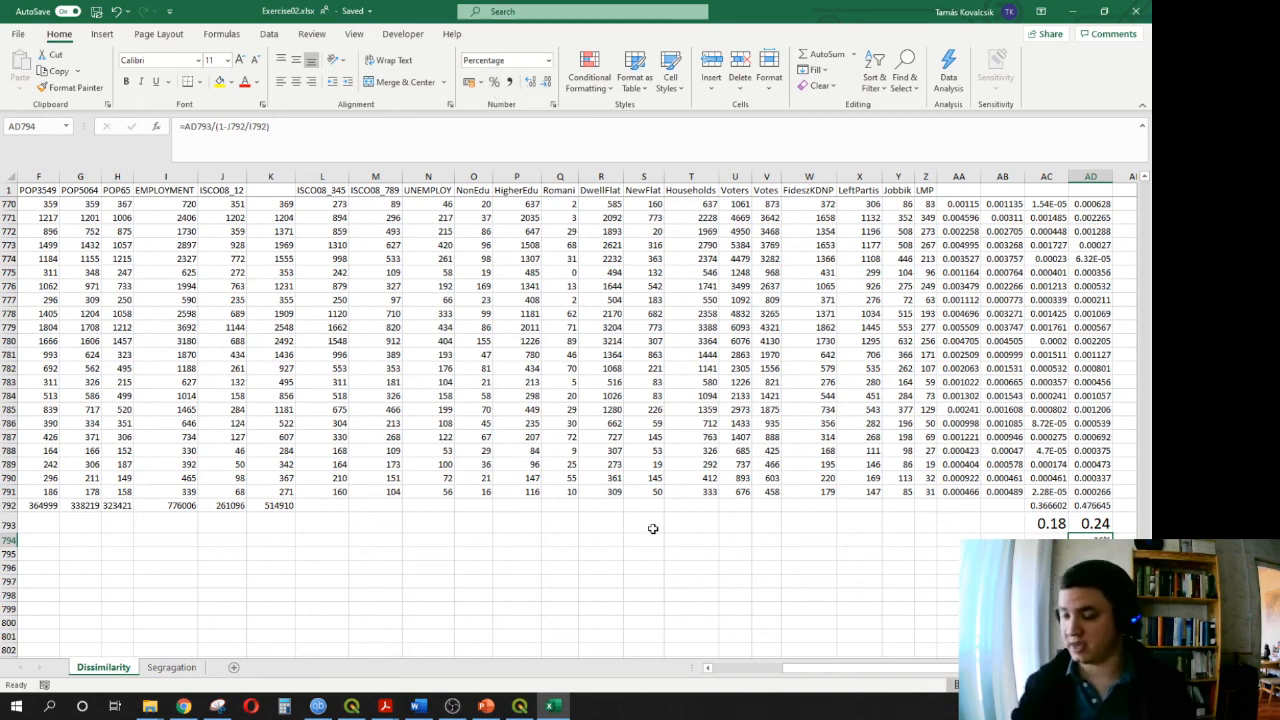
{"action": "left_click", "coordinate": [660, 566]}
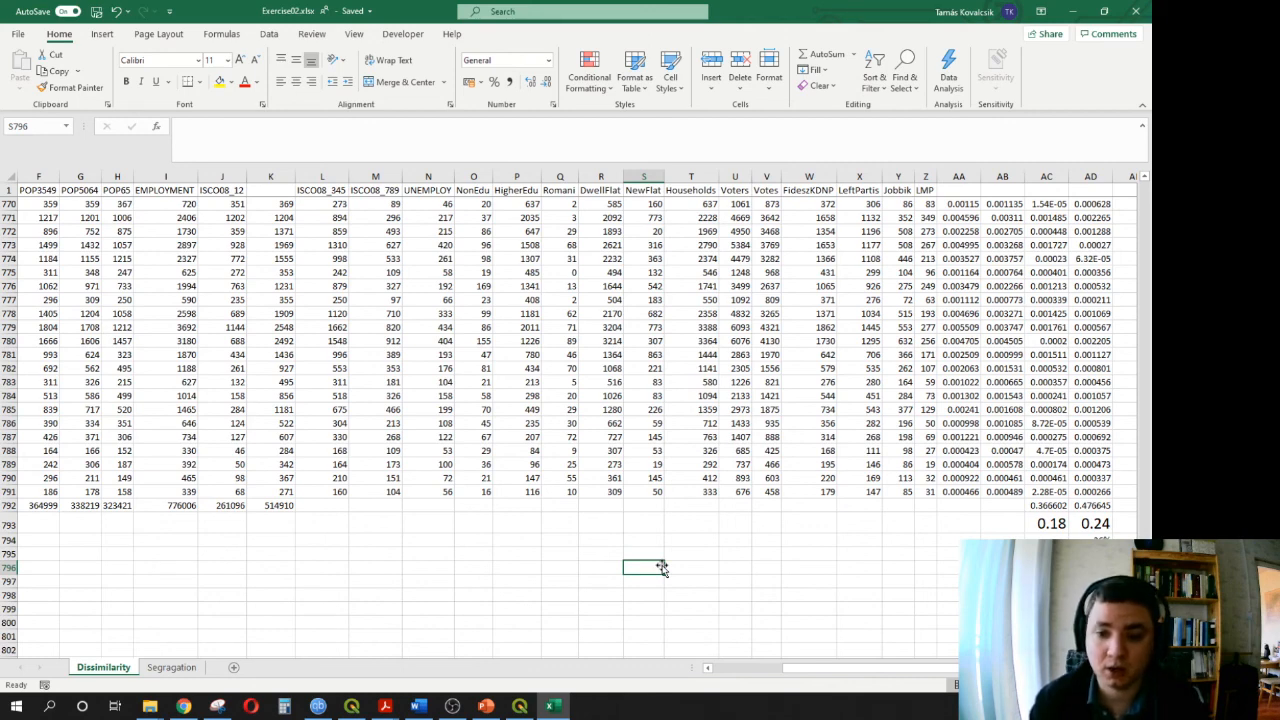
- Switch to the QGIS Budapest map and from there to the 20210217 folder in File Explorer
{"action": "left_click", "coordinate": [351, 706]}
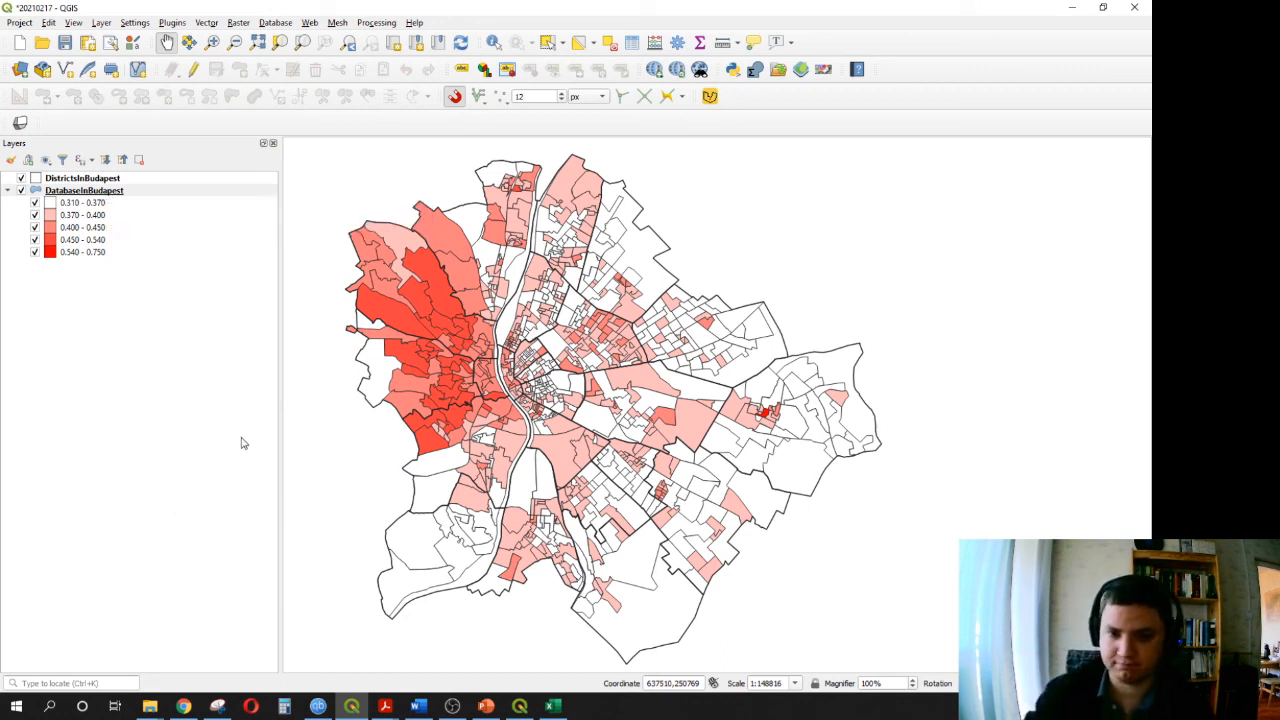
{"action": "left_click", "coordinate": [152, 707]}
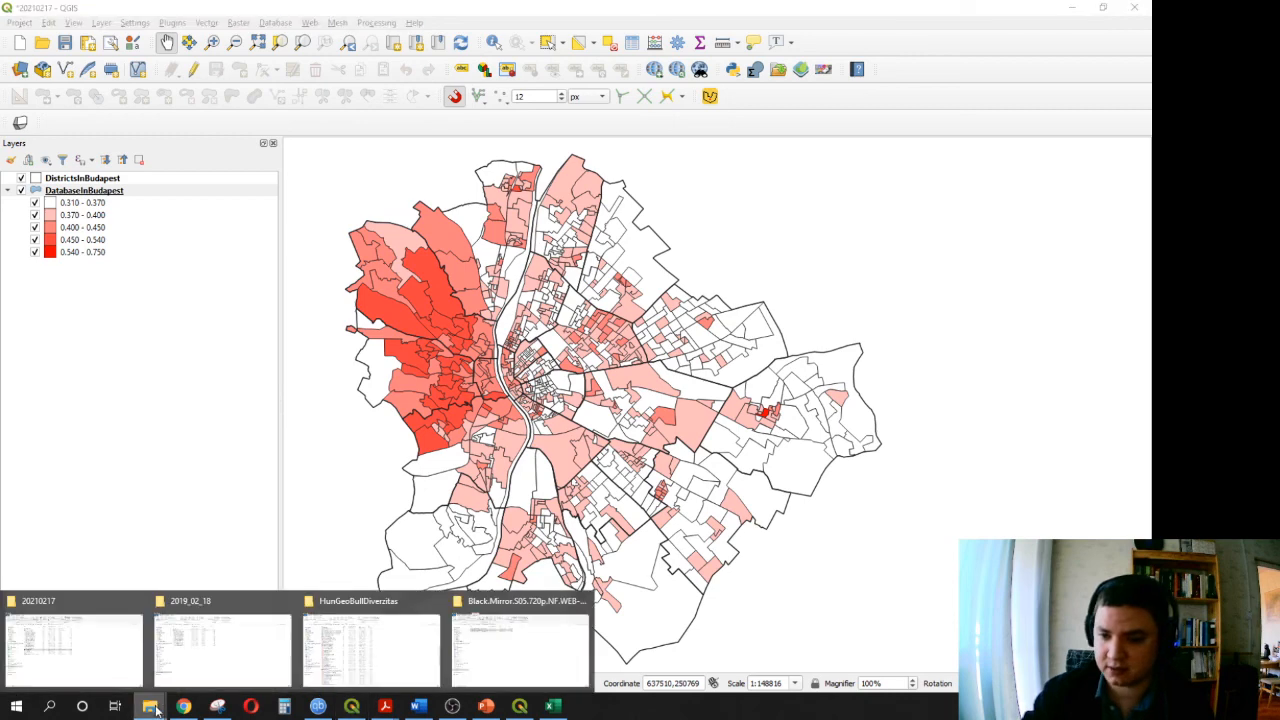
{"action": "left_click", "coordinate": [91, 651]}
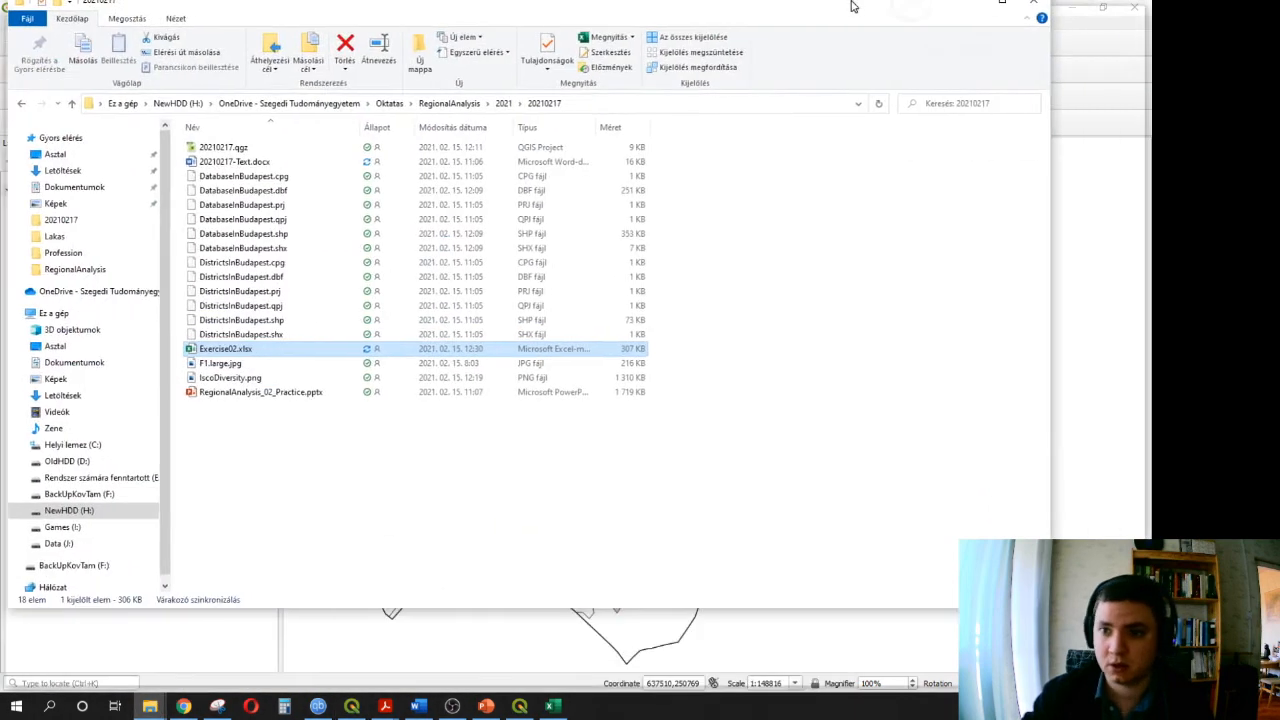
- Go through the DatabaseInBudapest shapefile components one by one, from the .cpg file to the .shx file
{"action": "left_click", "coordinate": [245, 183]}
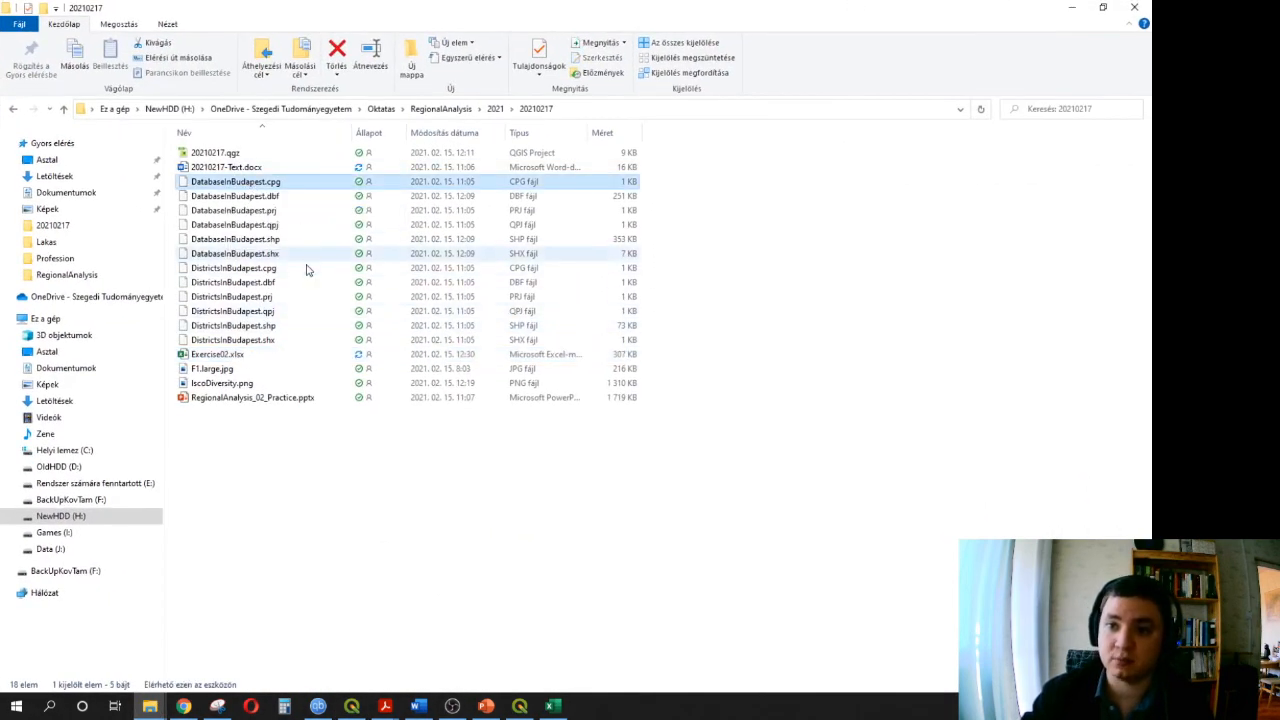
{"action": "left_click", "coordinate": [303, 197]}
{"action": "left_click", "coordinate": [299, 186]}
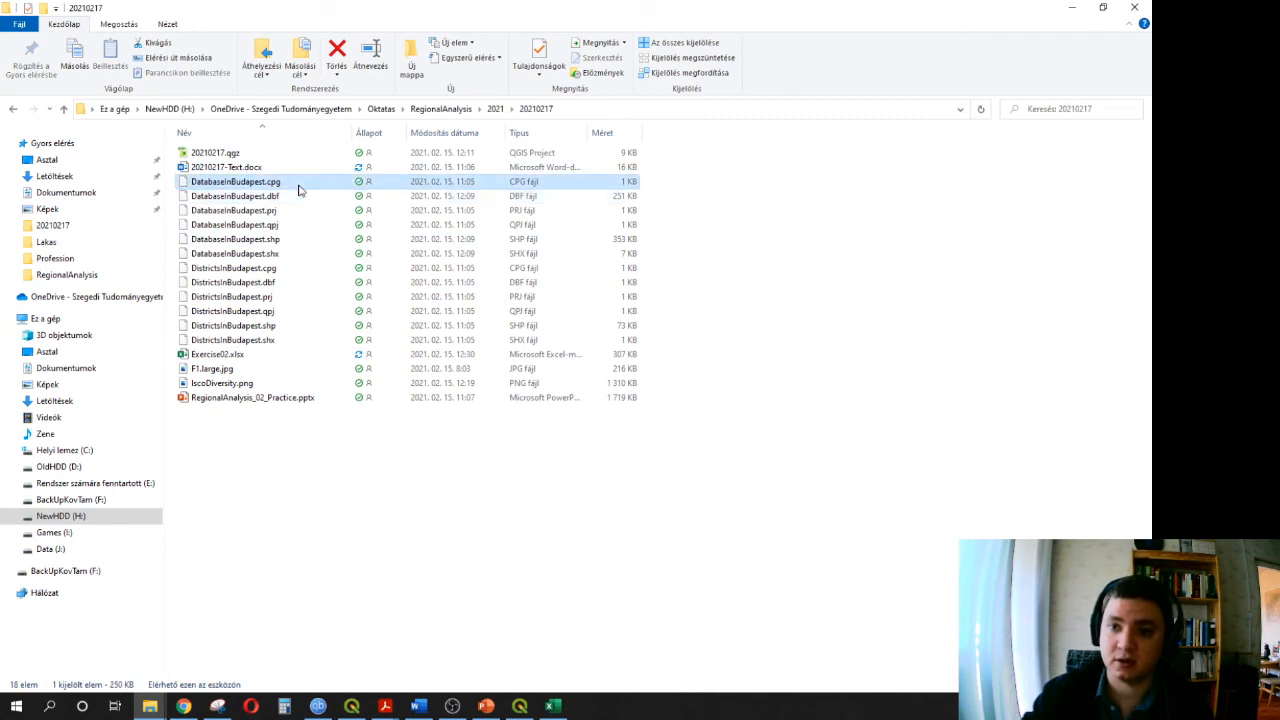
{"action": "left_click", "coordinate": [298, 198]}
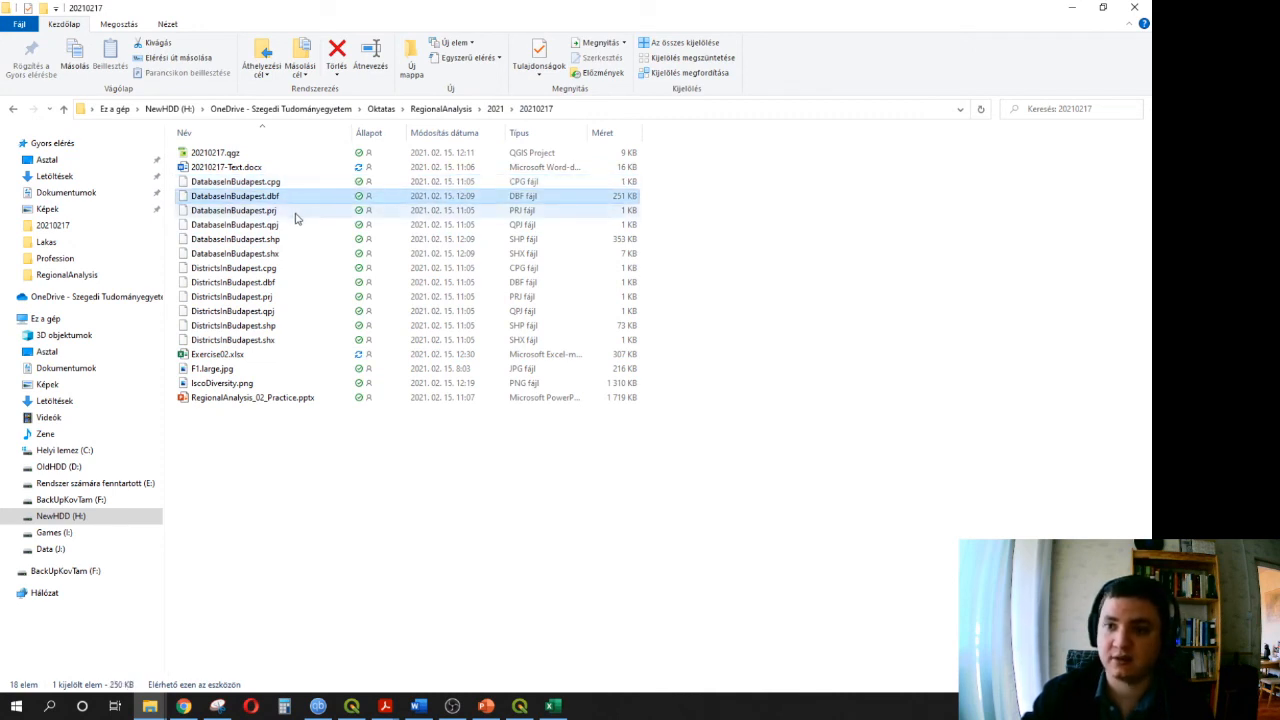
{"action": "left_click", "coordinate": [295, 211]}
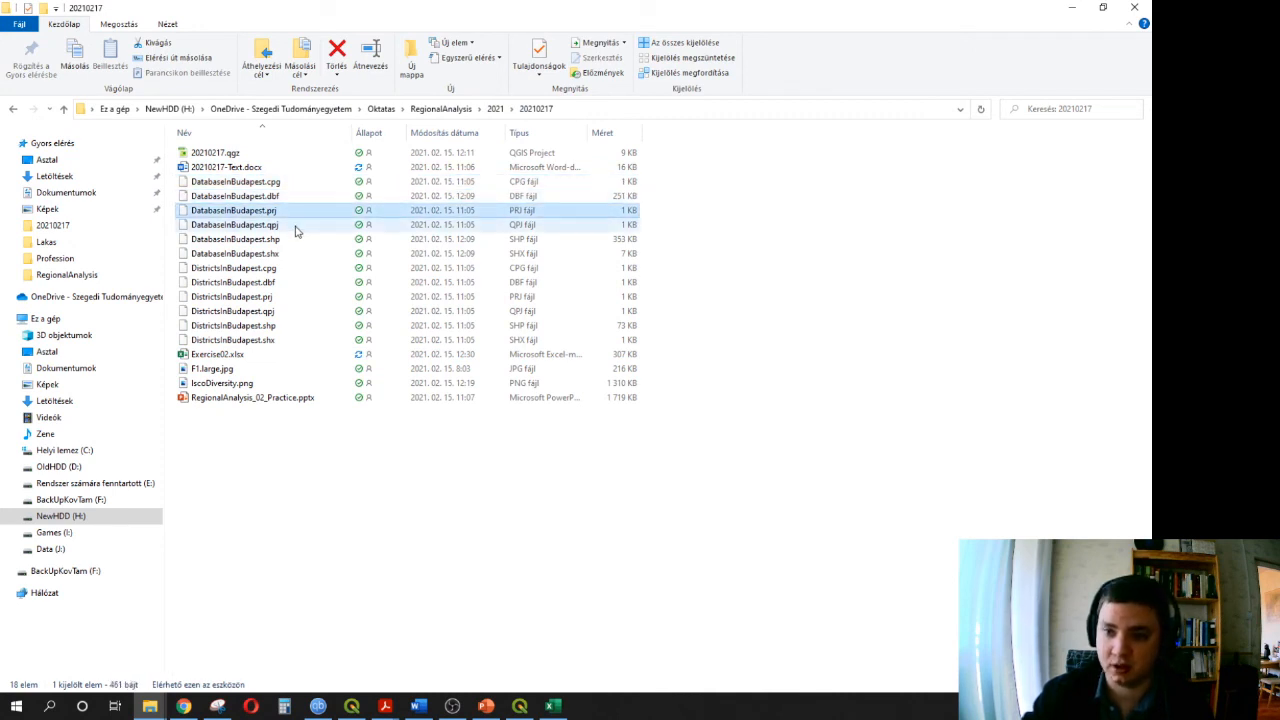
{"action": "left_click", "coordinate": [295, 228]}
{"action": "left_click", "coordinate": [295, 243]}
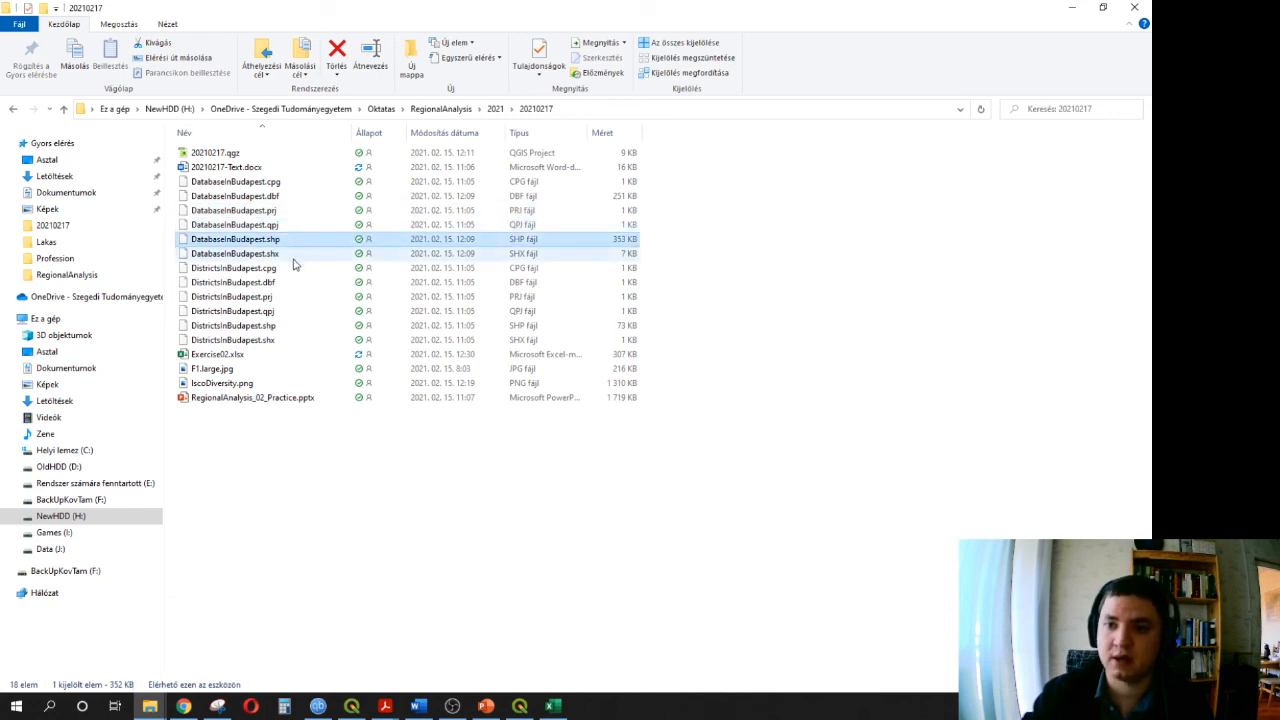
{"action": "left_click", "coordinate": [295, 257]}
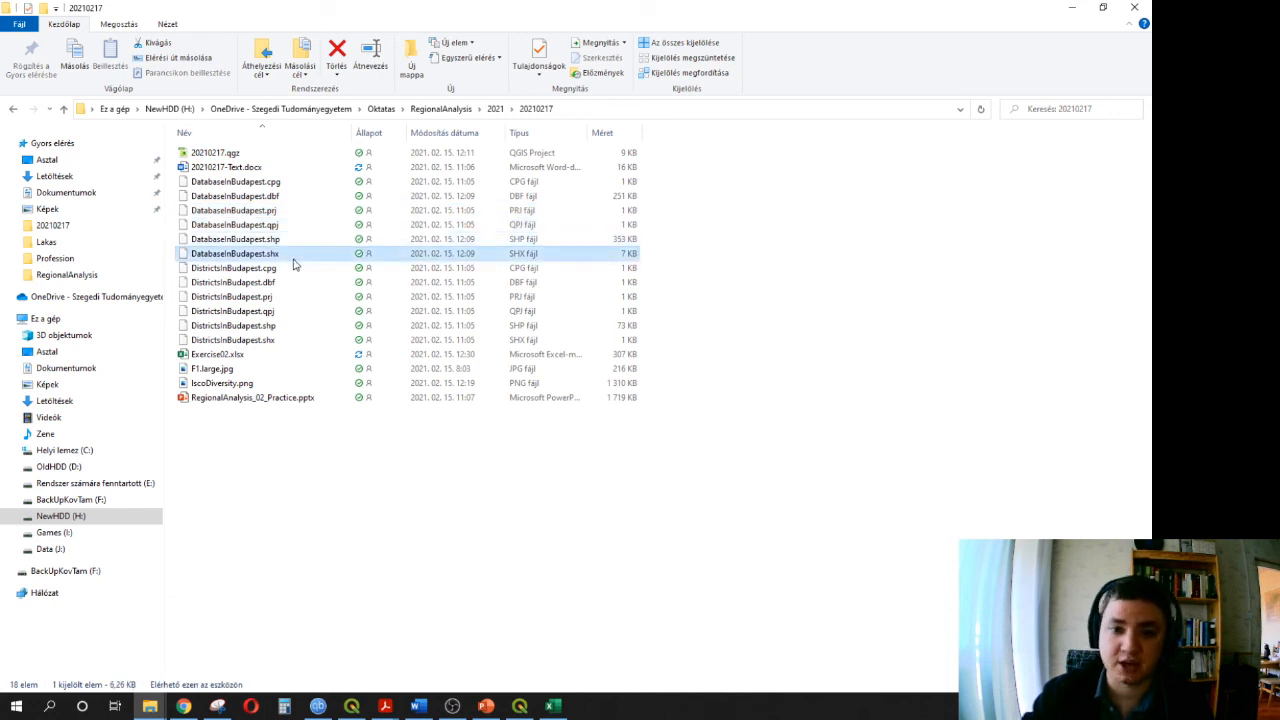
{"action": "left_click", "coordinate": [428, 557]}
- Select all DatabaseInBudapest files from .cpg to .shx as one group, clear that selection and select IscoDiversity.png
{"action": "left_click", "coordinate": [306, 186]}
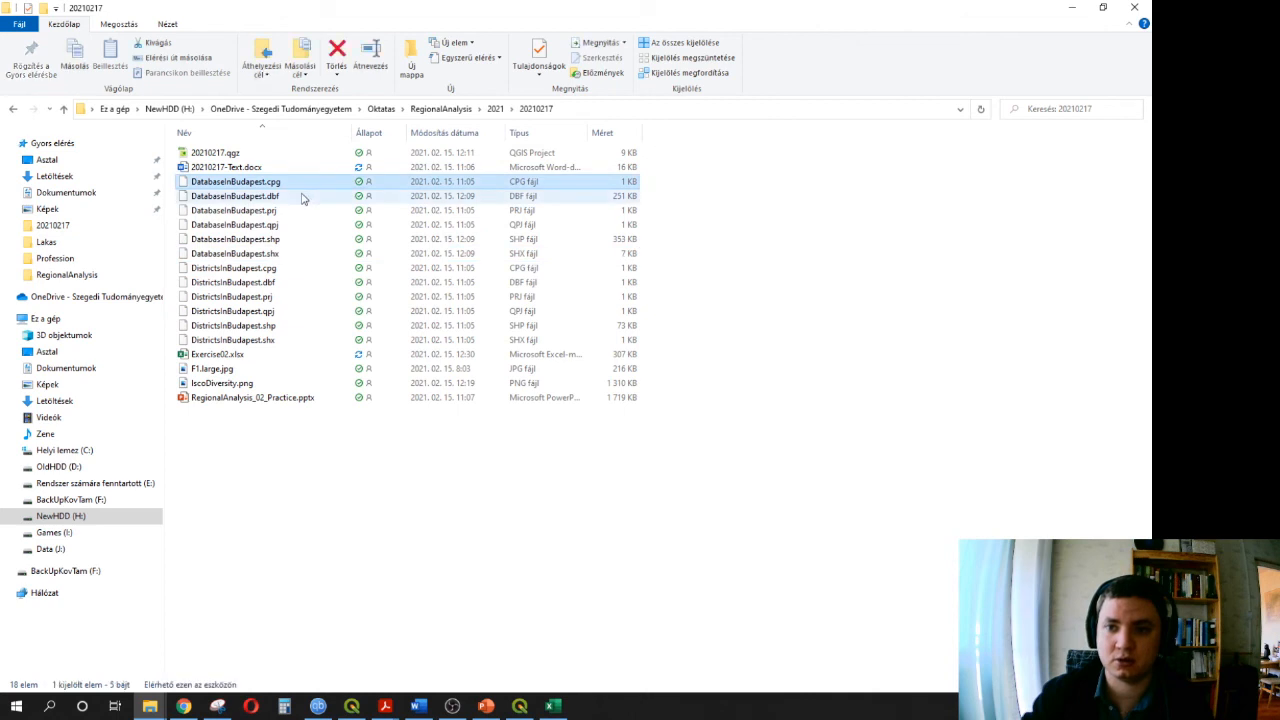
{"action": "left_click", "coordinate": [297, 259], "text": "shift"}
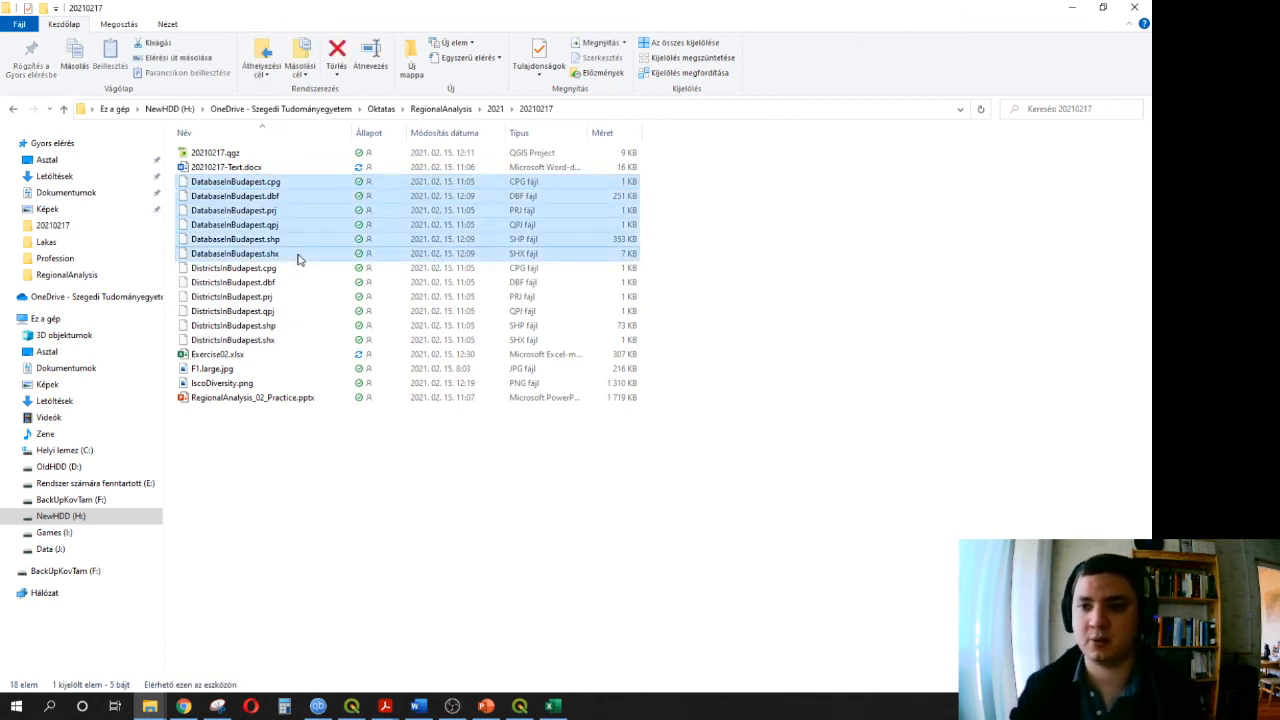
{"action": "left_click", "coordinate": [910, 536]}
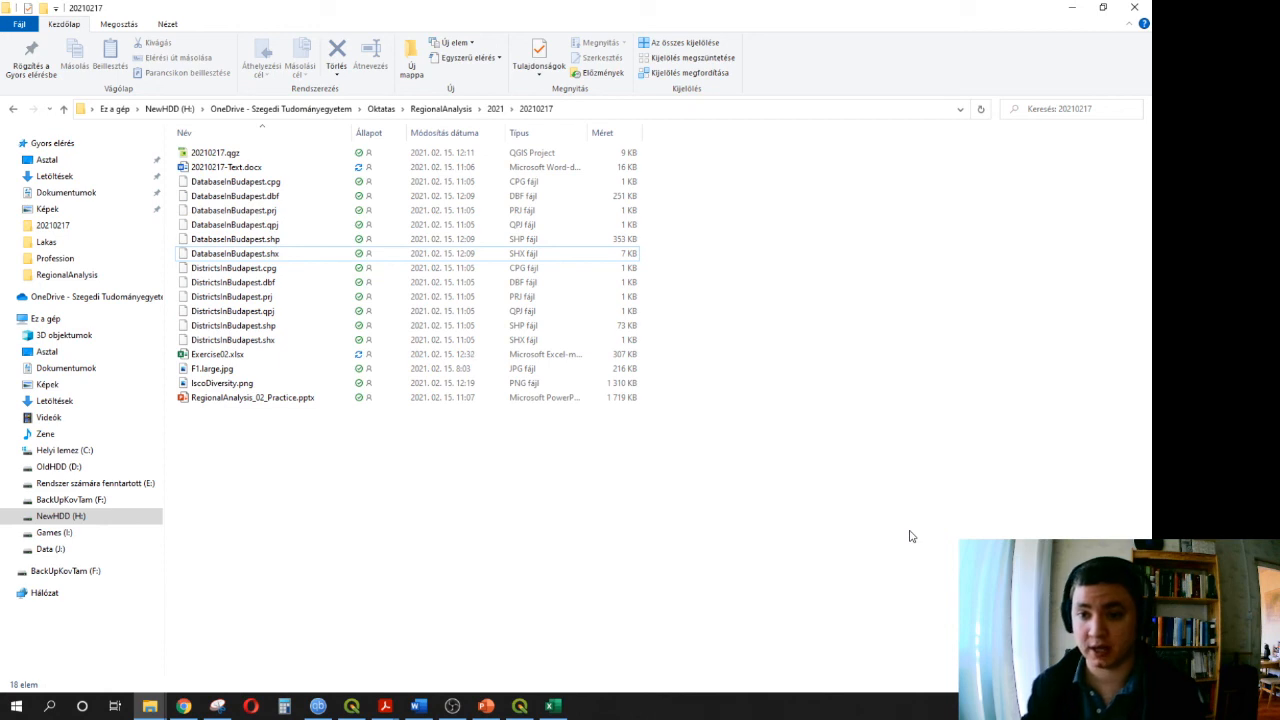
{"action": "left_click", "coordinate": [222, 384]}
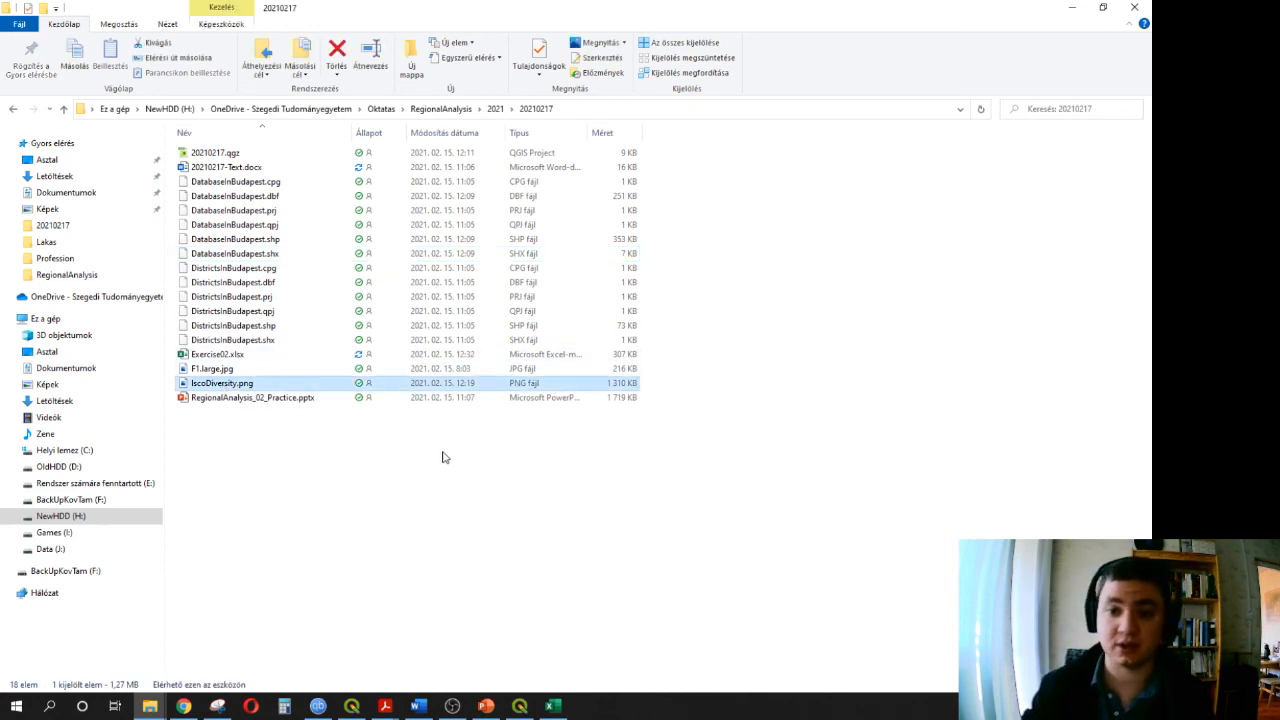